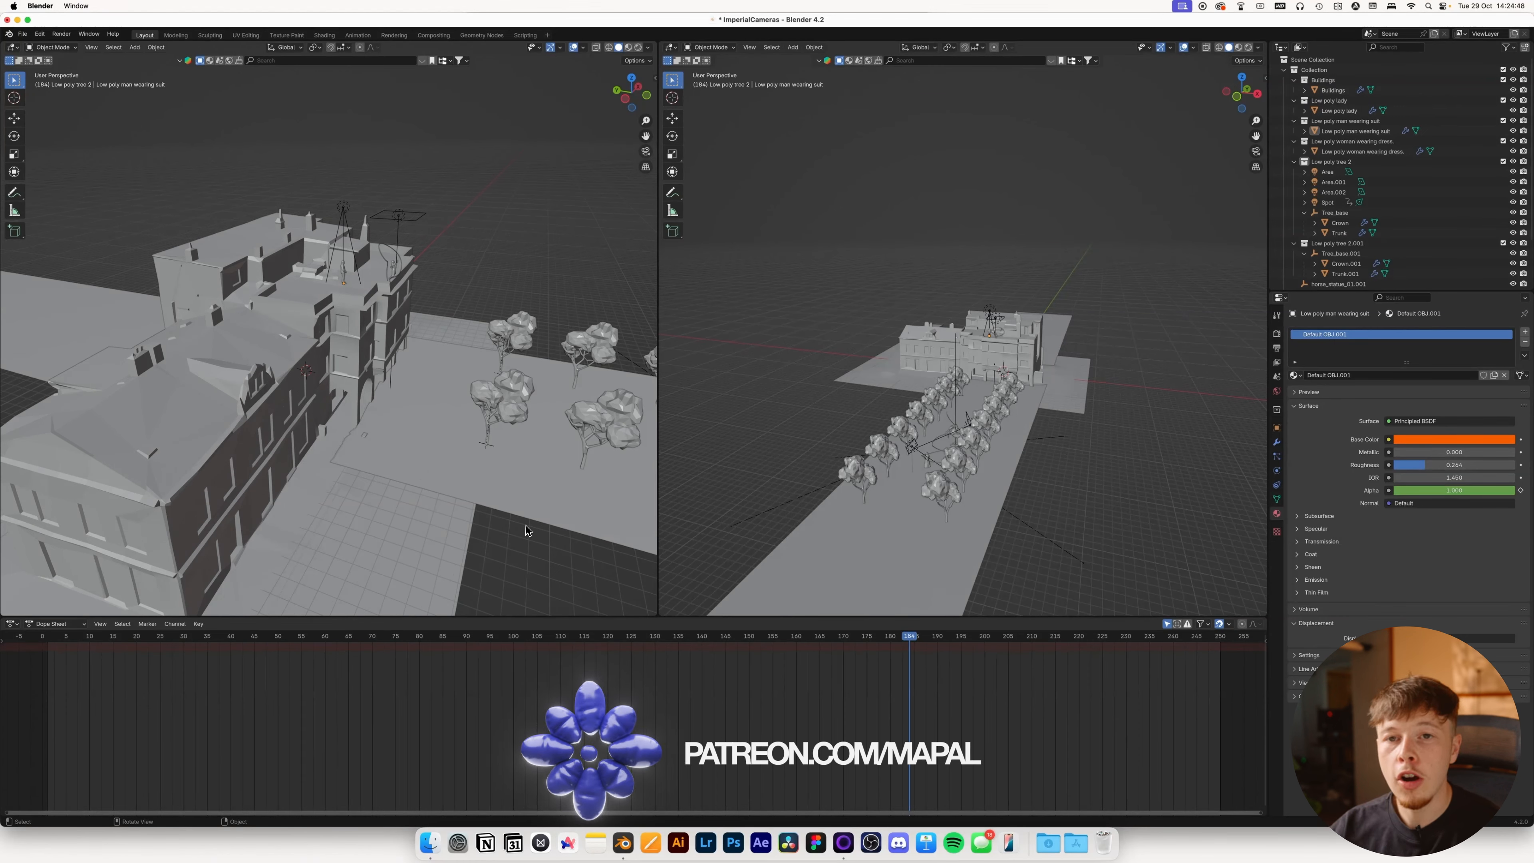
Switch the second 3D viewport to Rendered shading.
scroll(552, 566, "down", 10)
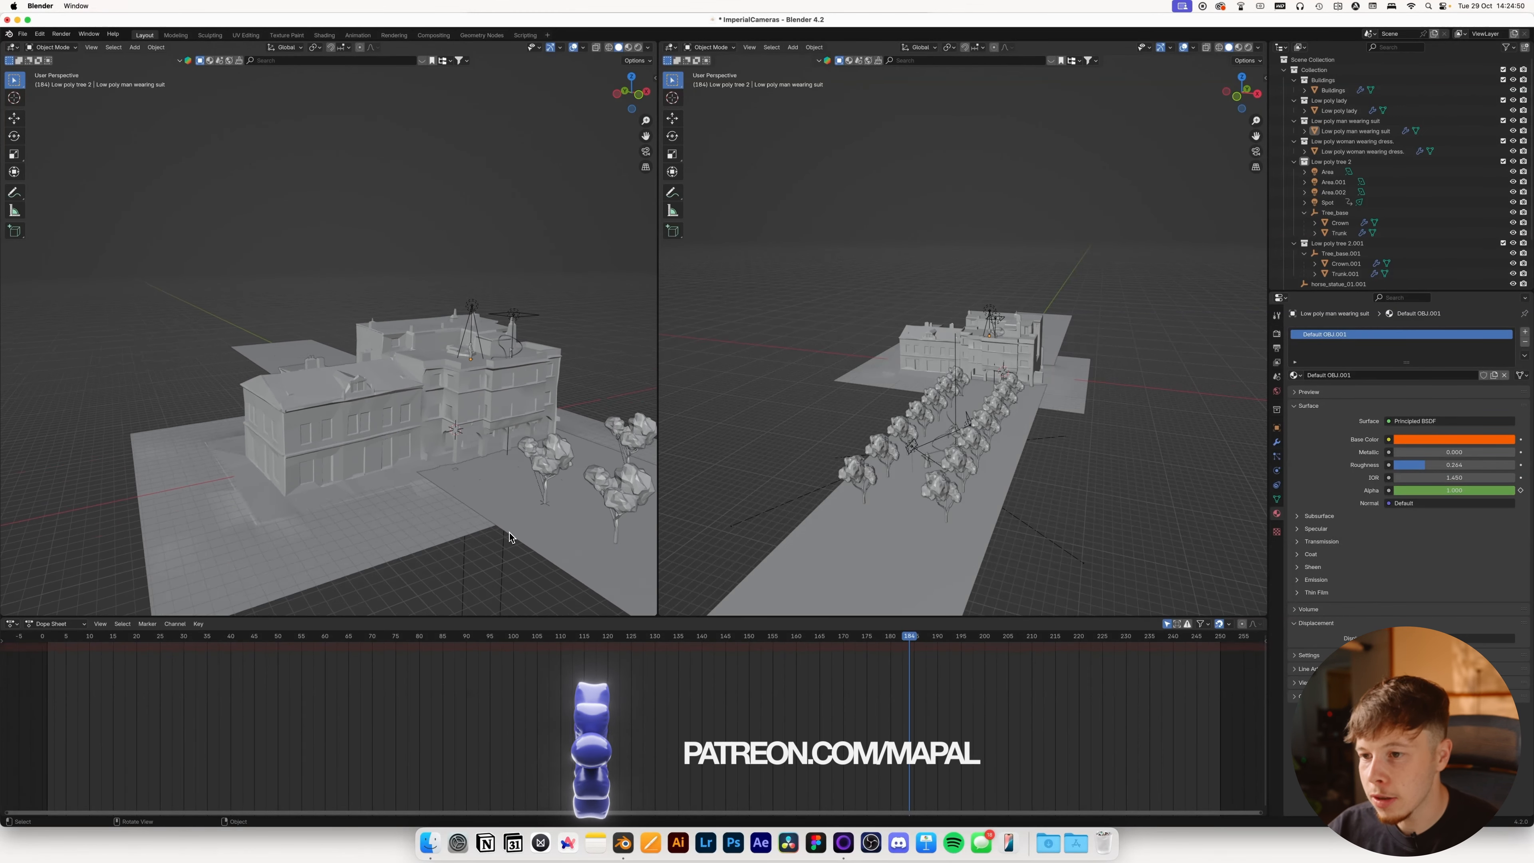
scroll(516, 524, "up", 8)
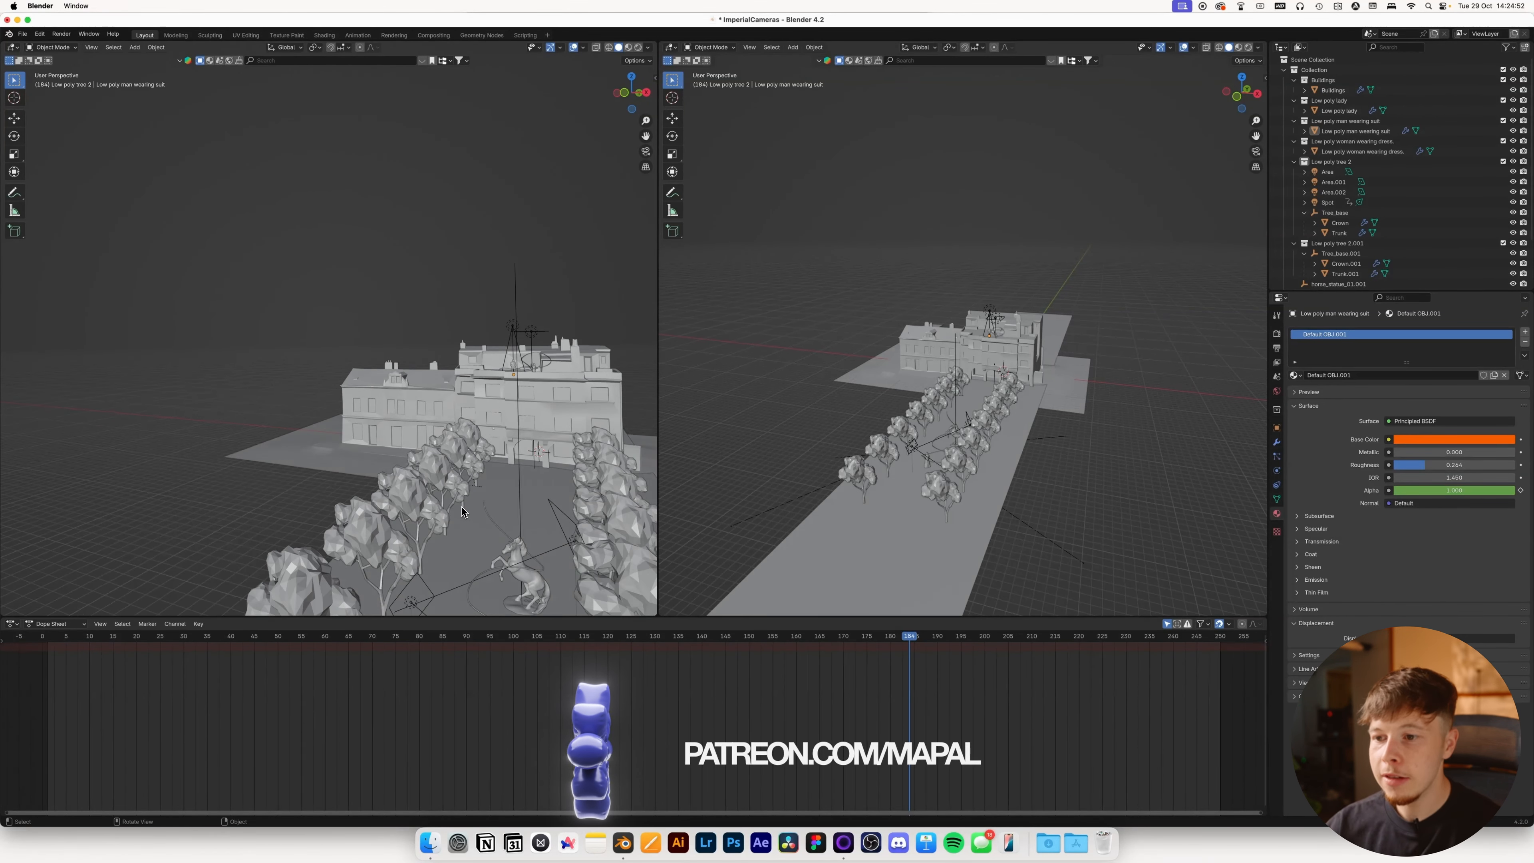
scroll(462, 507, "down", 4)
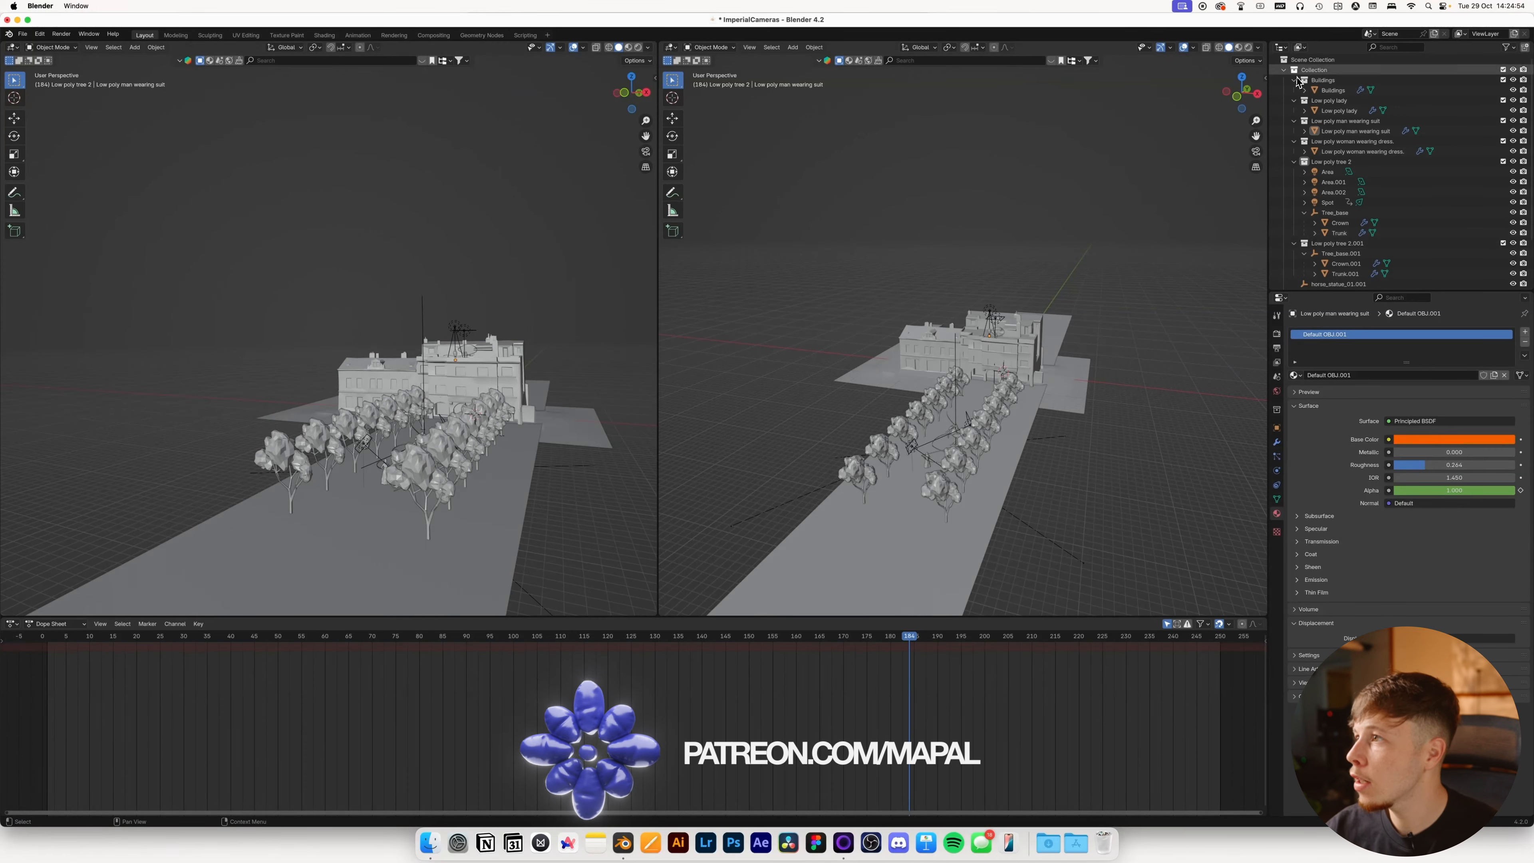
left_click(1247, 47)
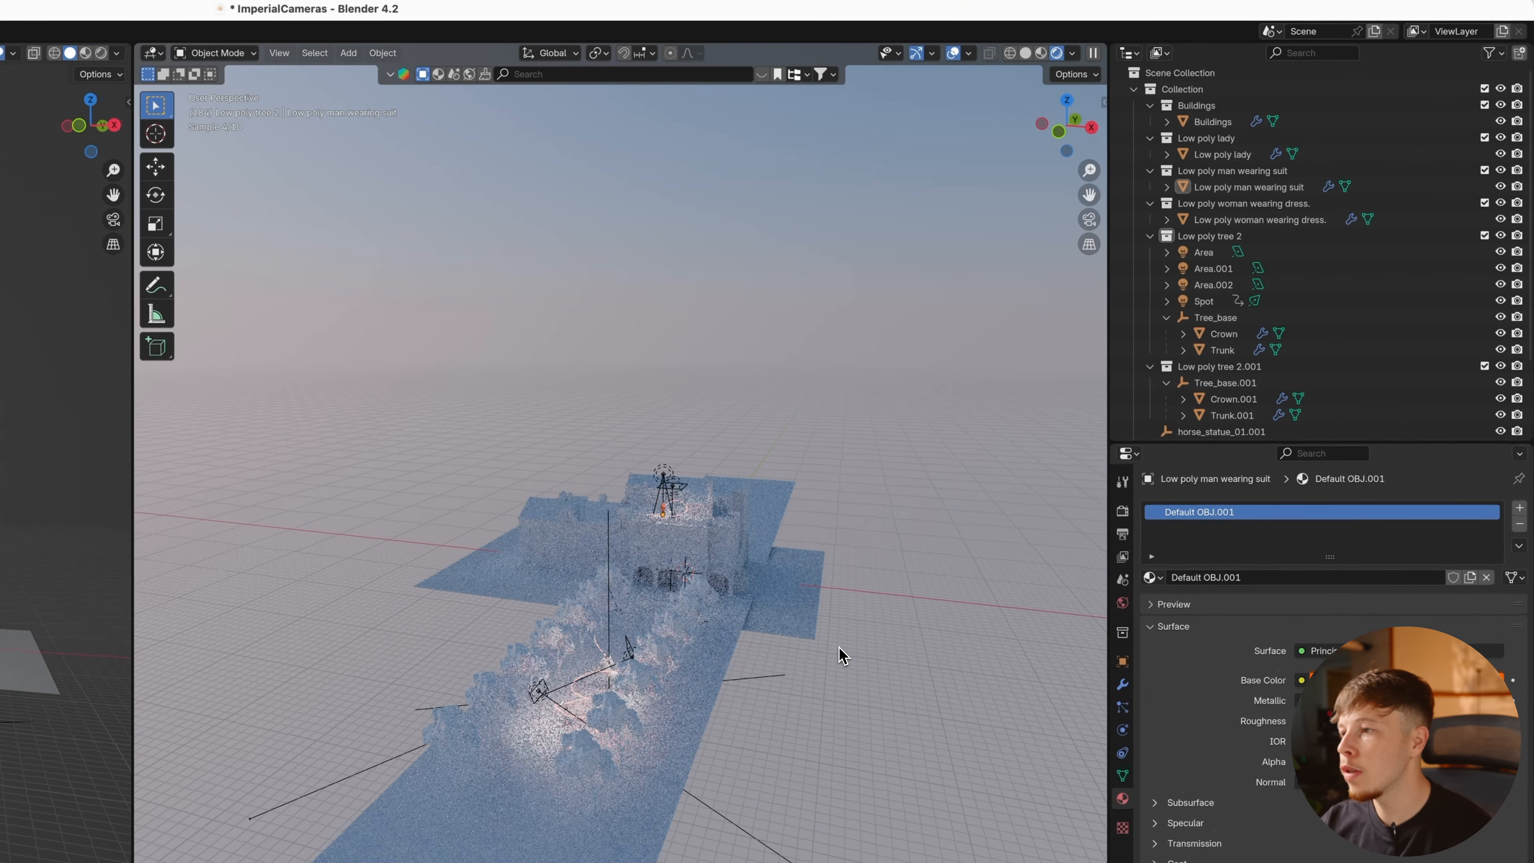
middle_click_drag(881, 740, 865, 627, "shift")
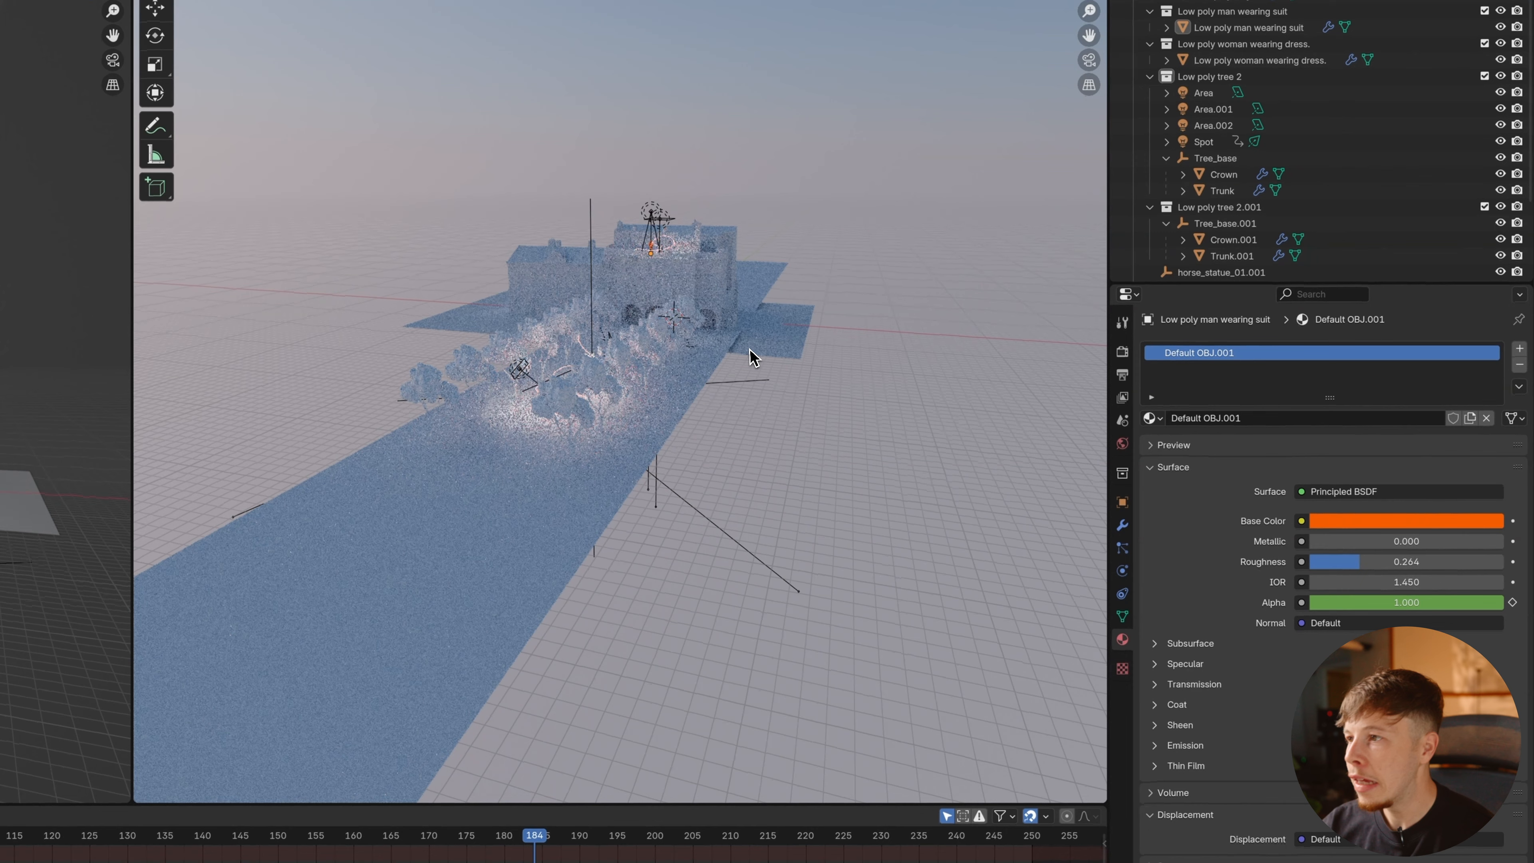
Open the World settings and examine the rendered sky lighting around the statue and characters between the trees.
left_click(1123, 443)
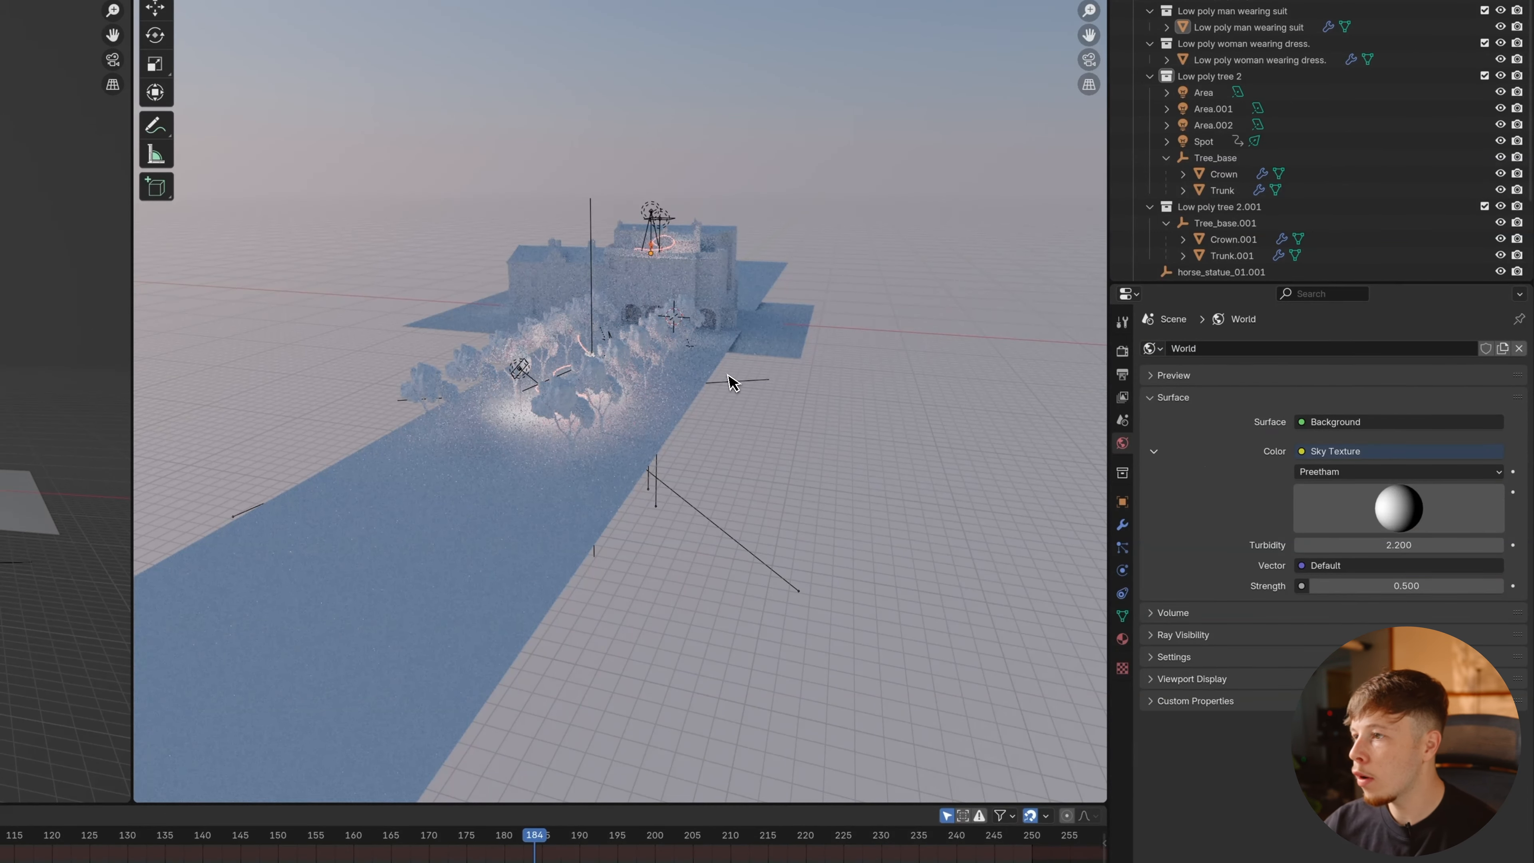
scroll(634, 423, "up", 8)
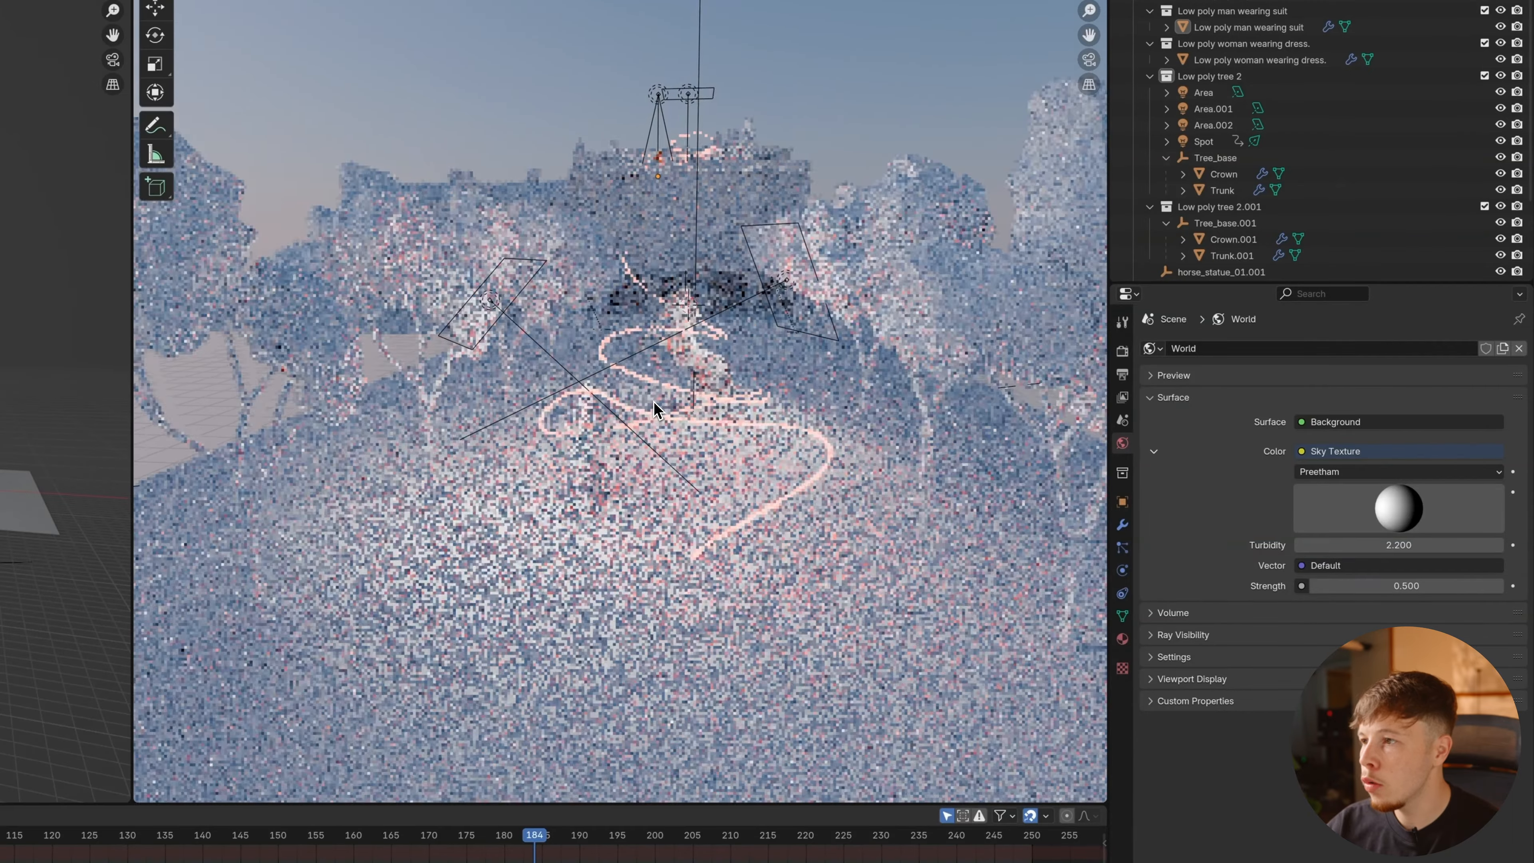
scroll(654, 409, "down", 3)
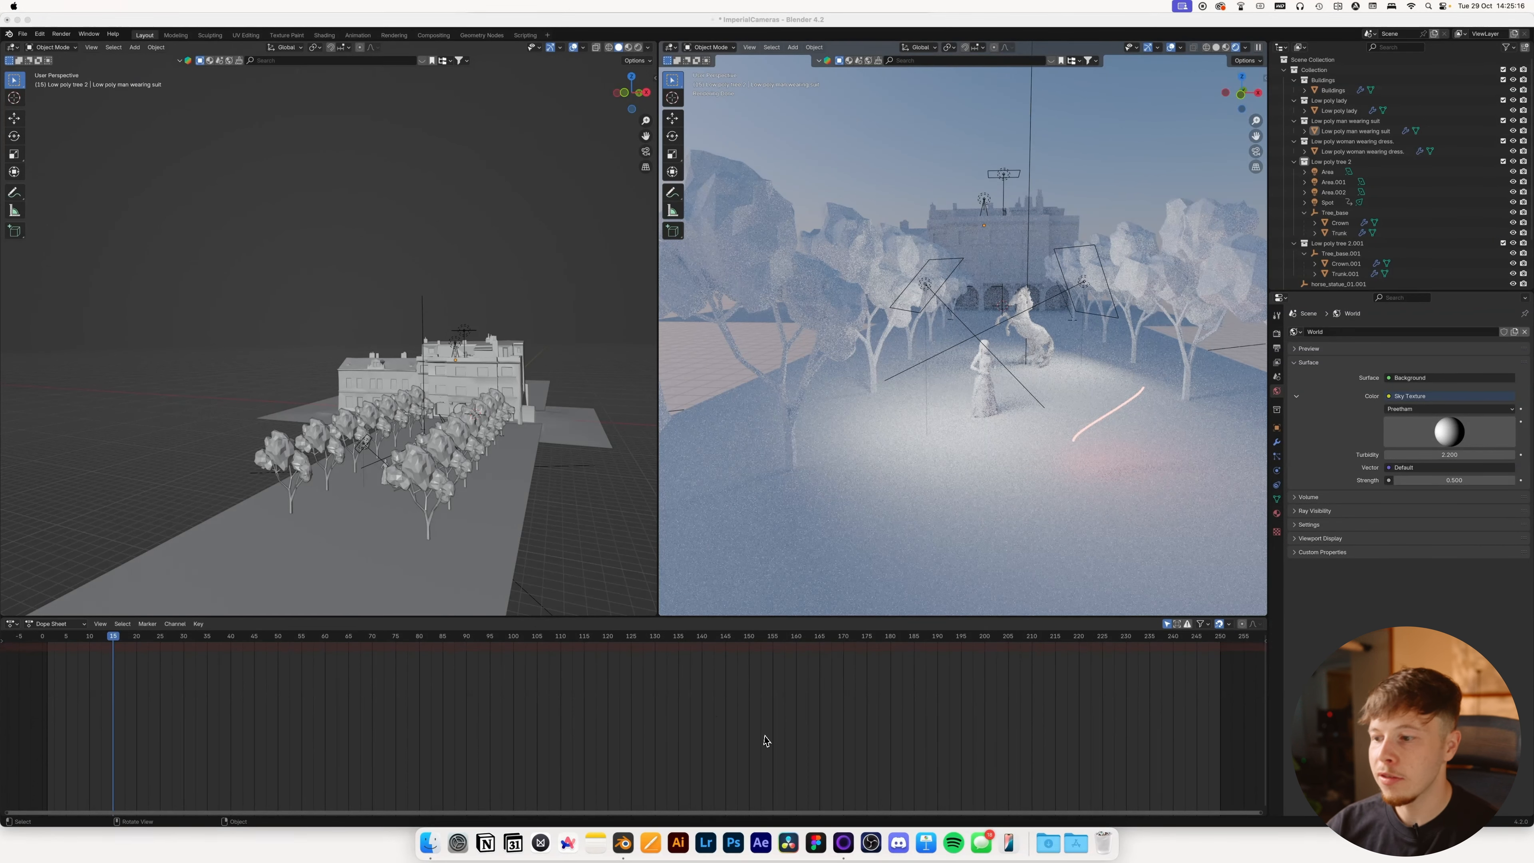
Set the current frame to 3 and add a camera to the scene.
left_click(58, 638)
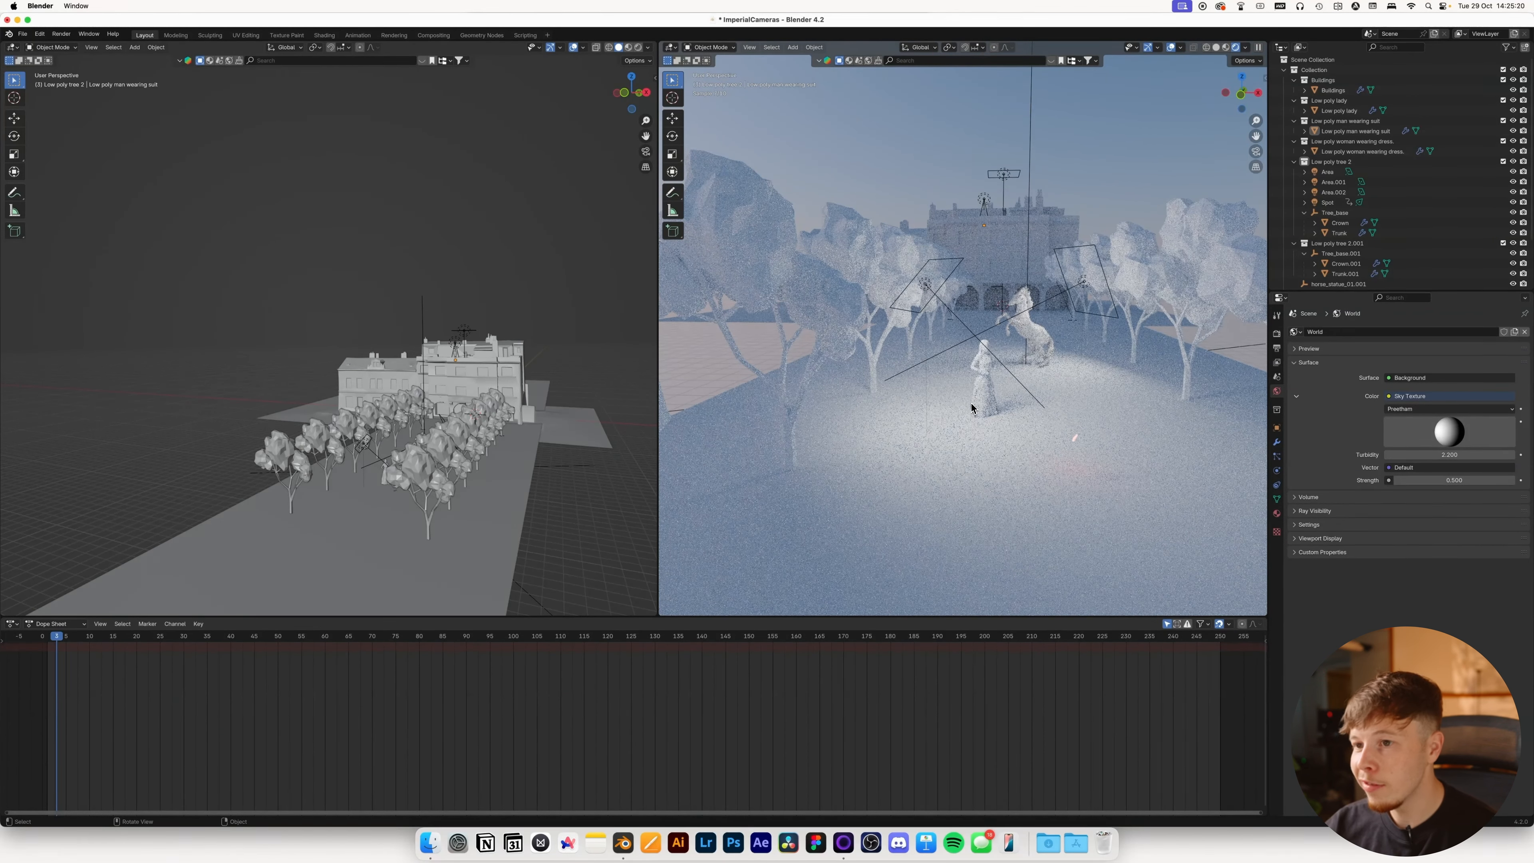
scroll(972, 408, "down", 5)
scroll(970, 404, "down", 5)
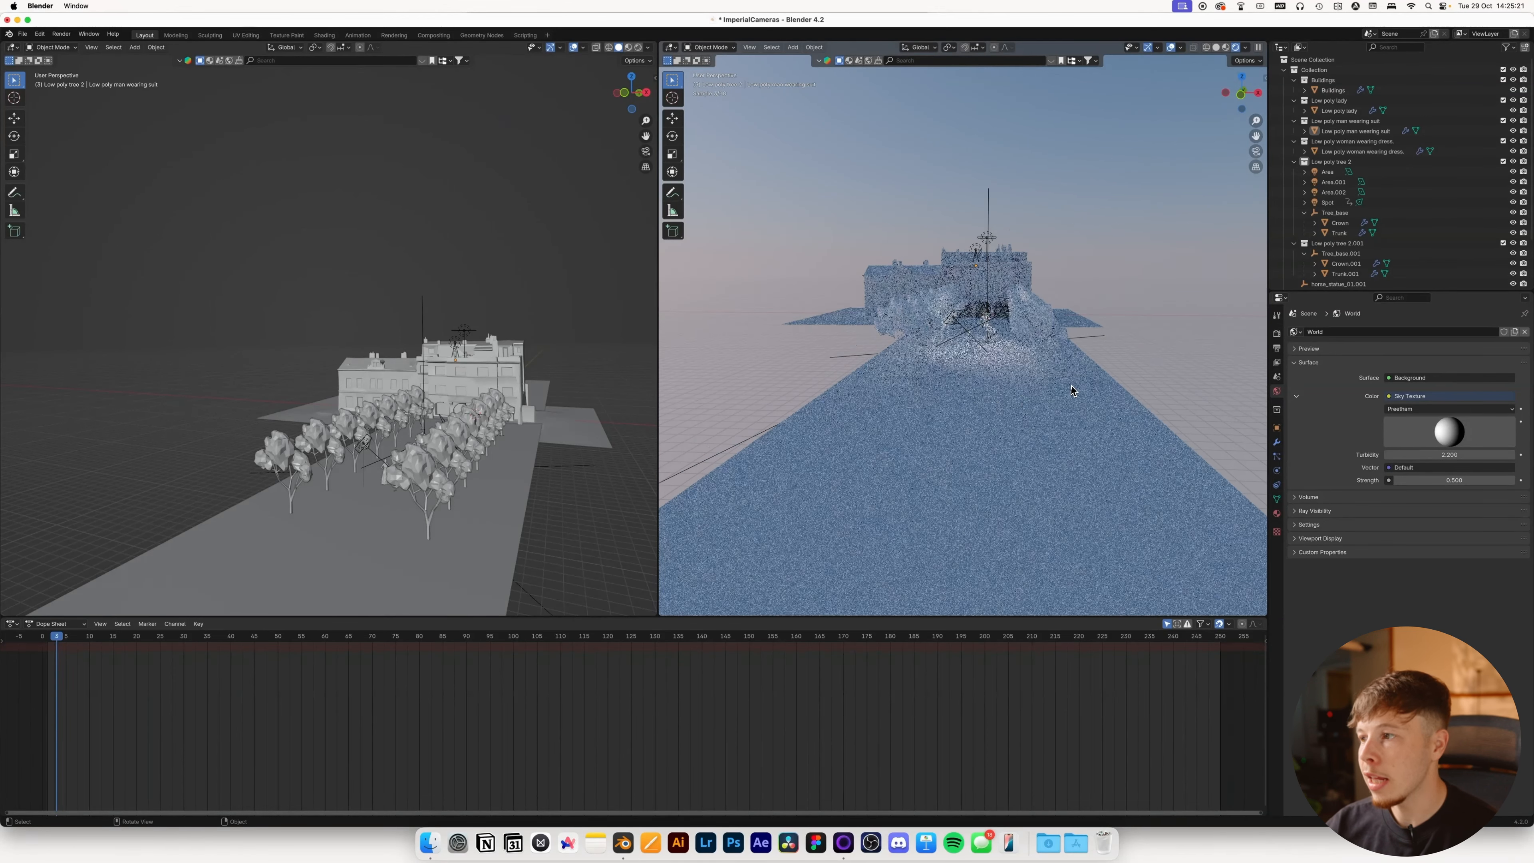
middle_click_drag(1189, 365, 1163, 372)
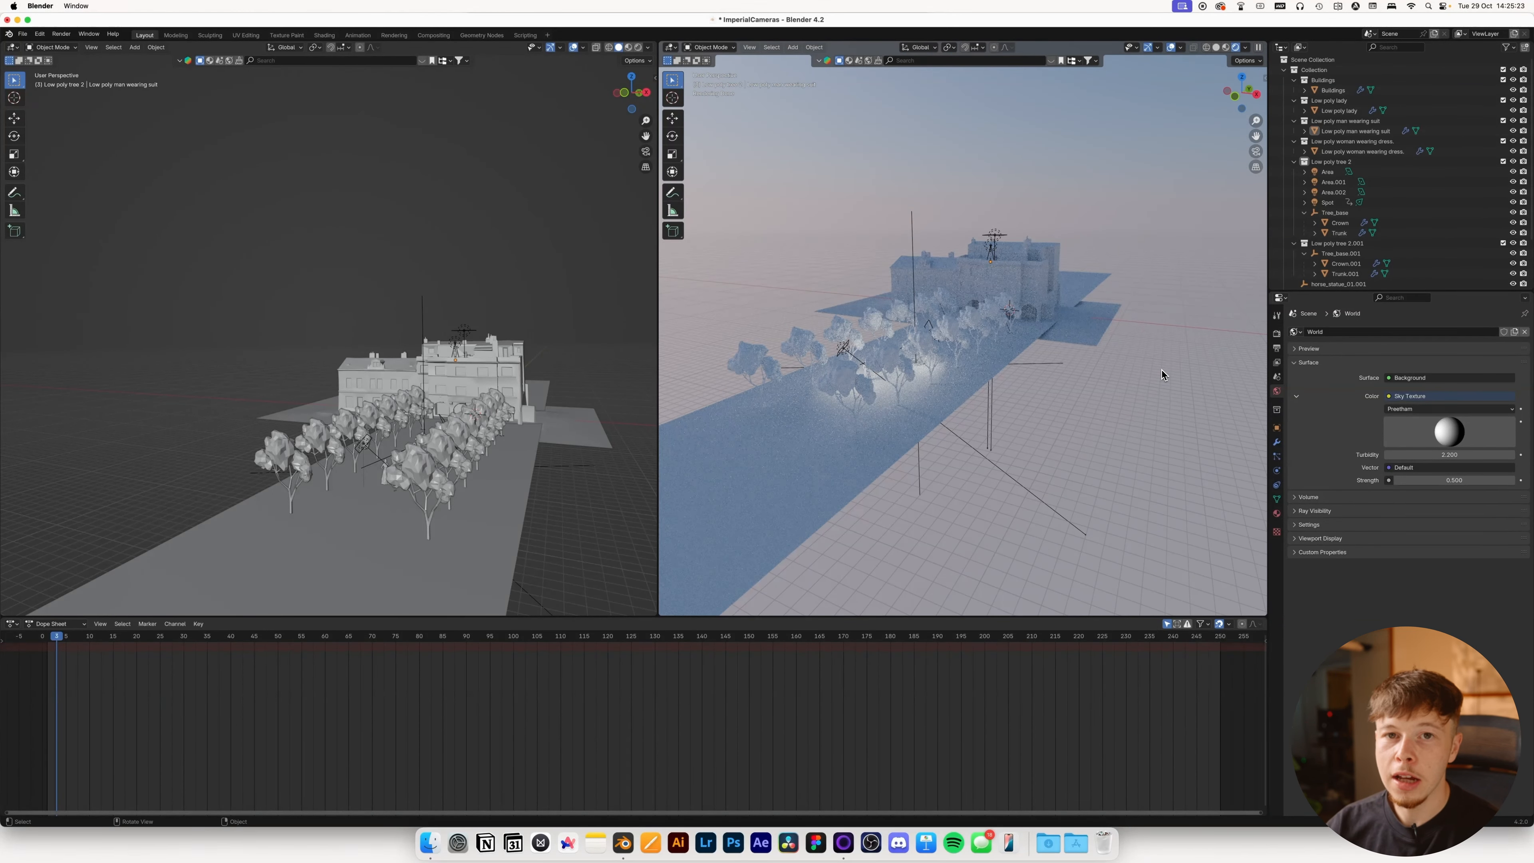
key("shift+a")
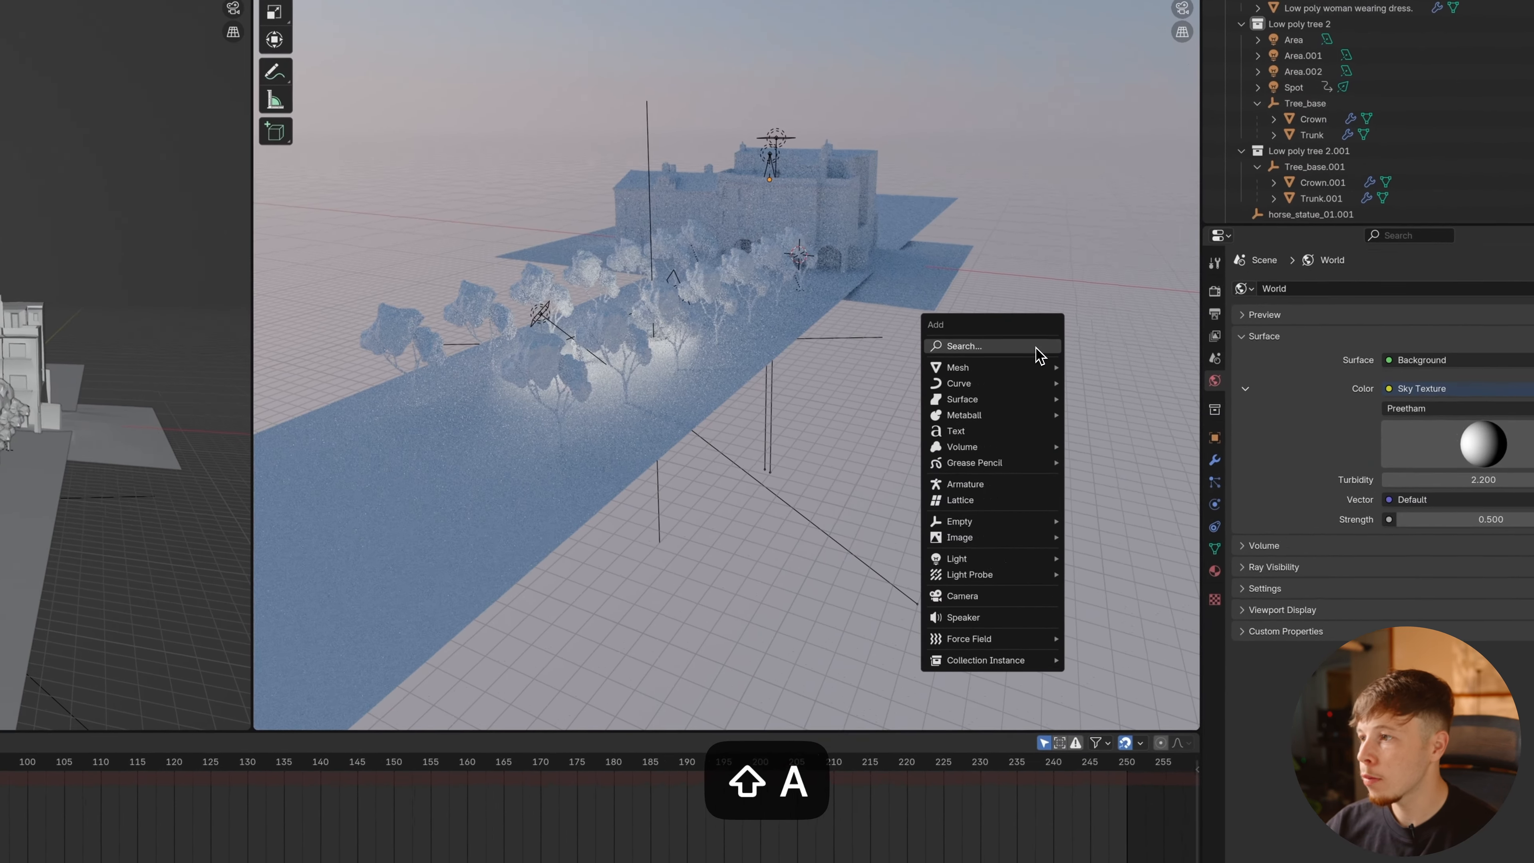
mouse_move(922, 387)
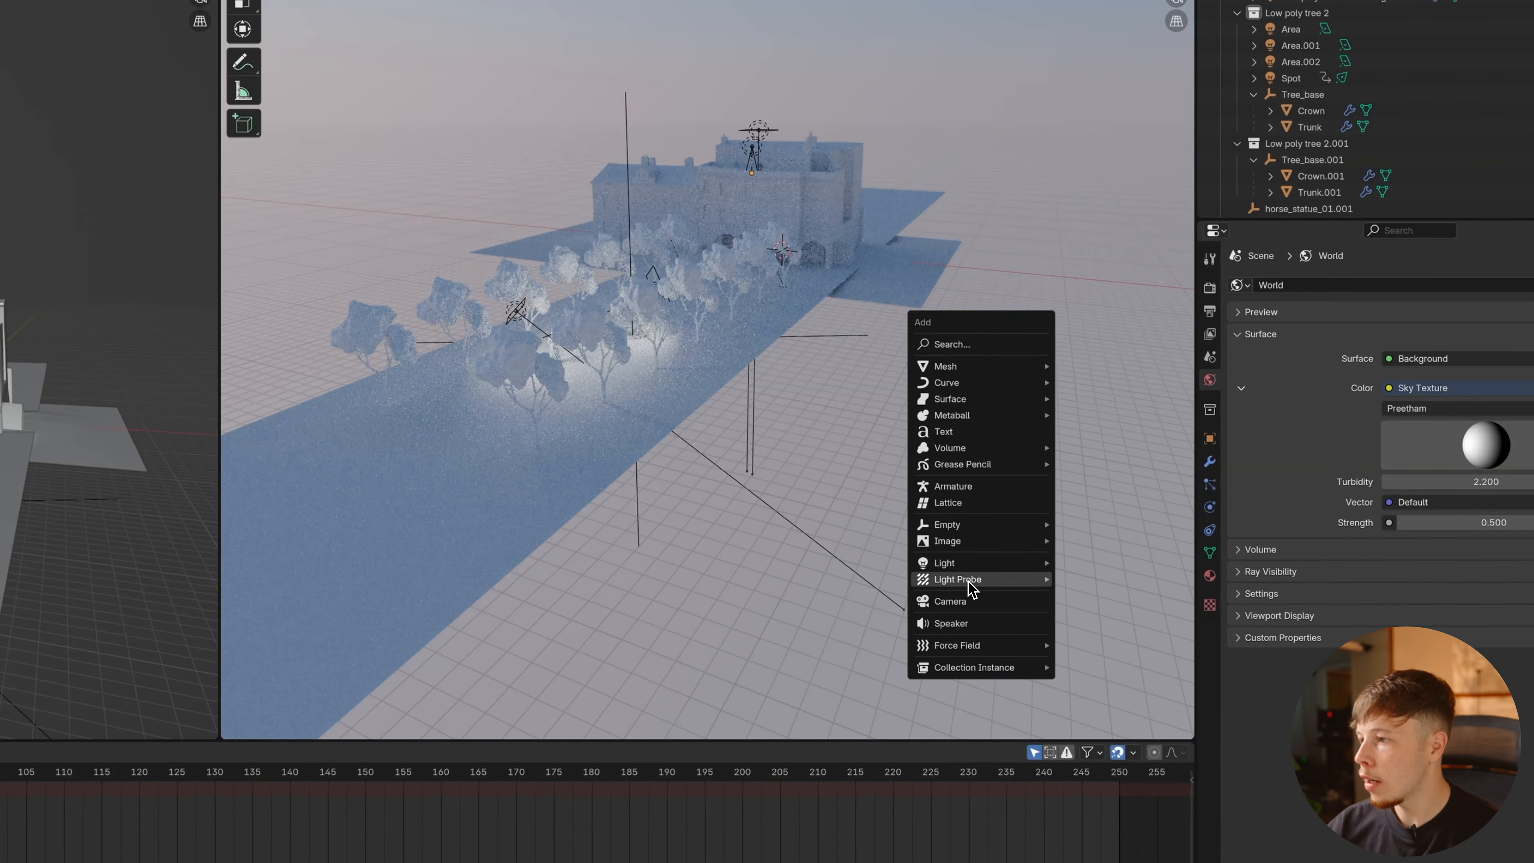
left_click(969, 606)
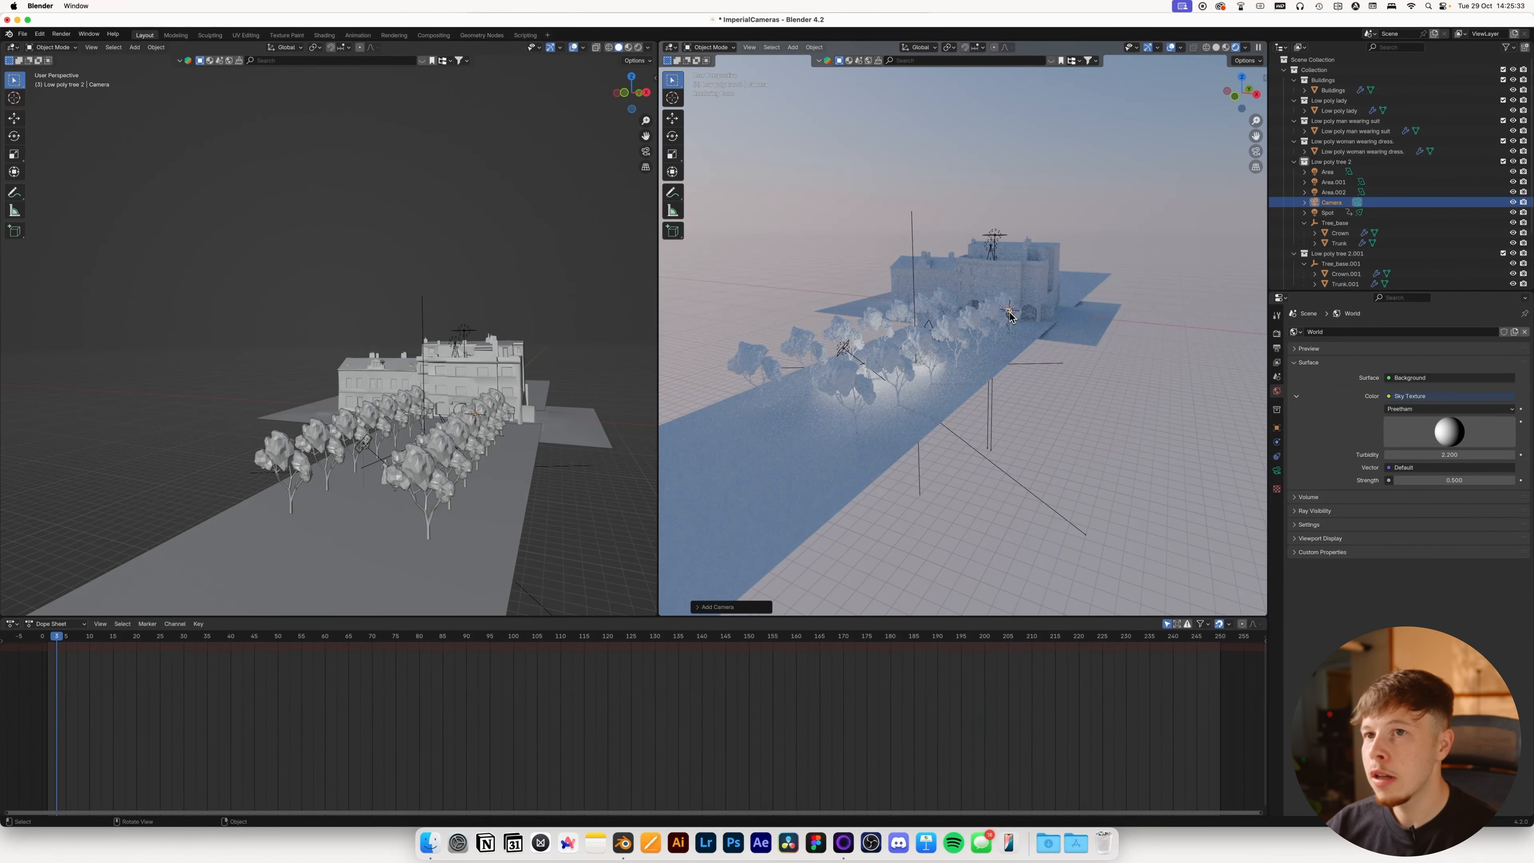
key("g")
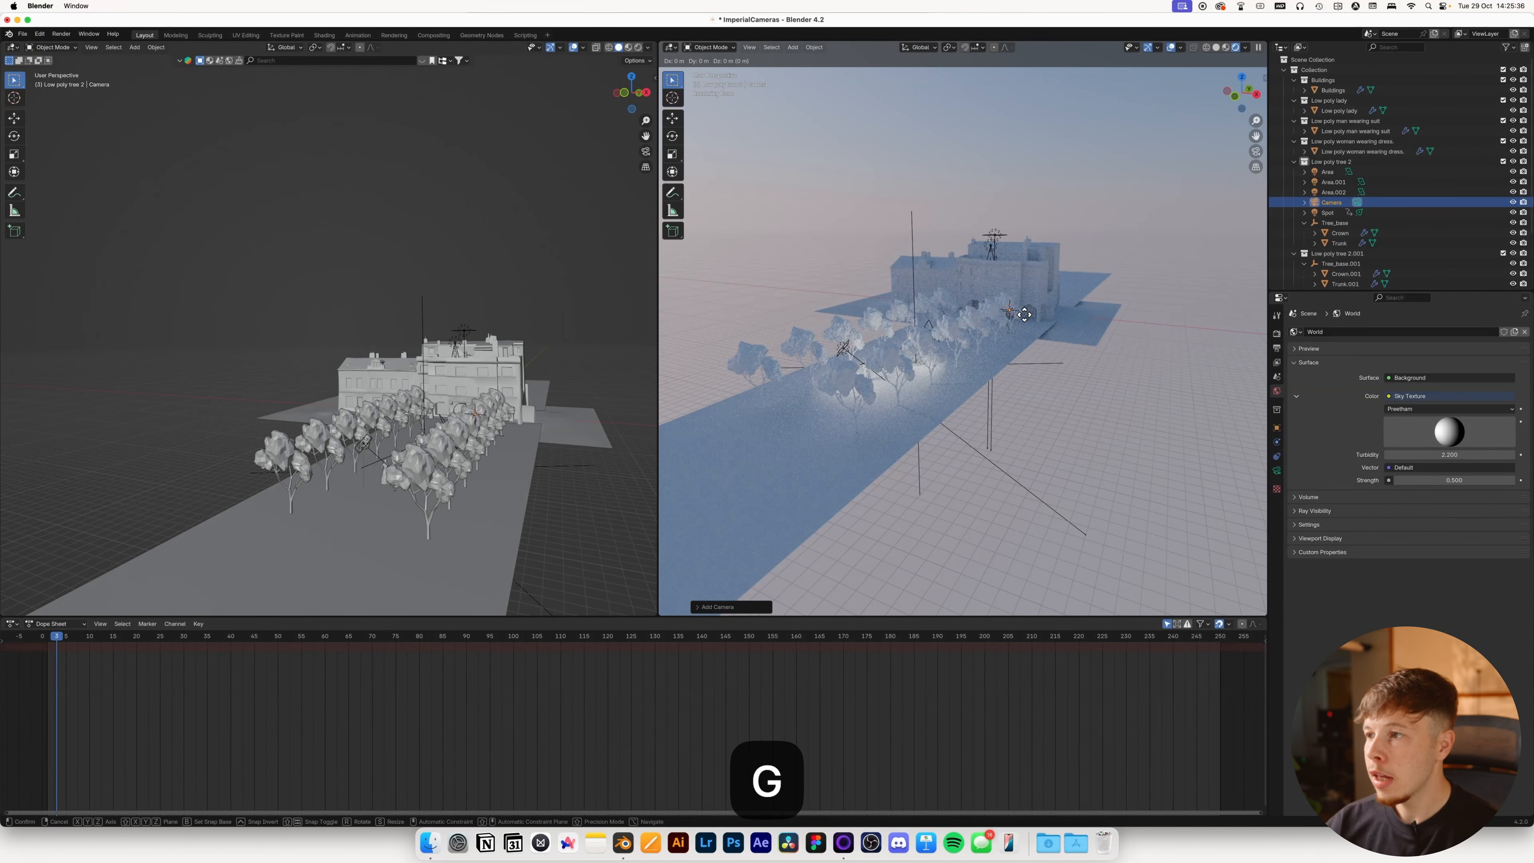
key("y")
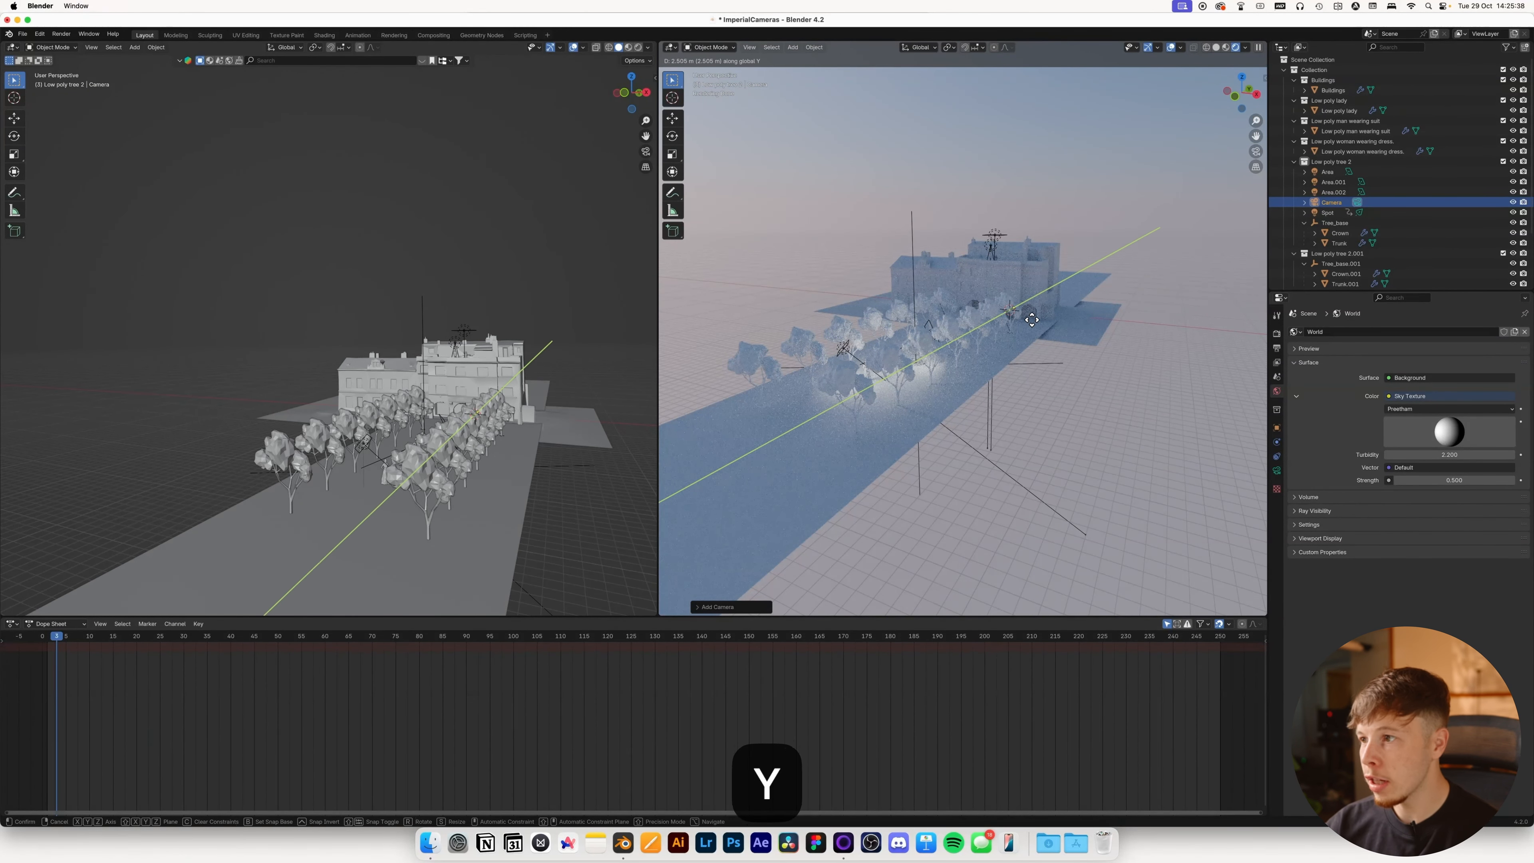
key("x")
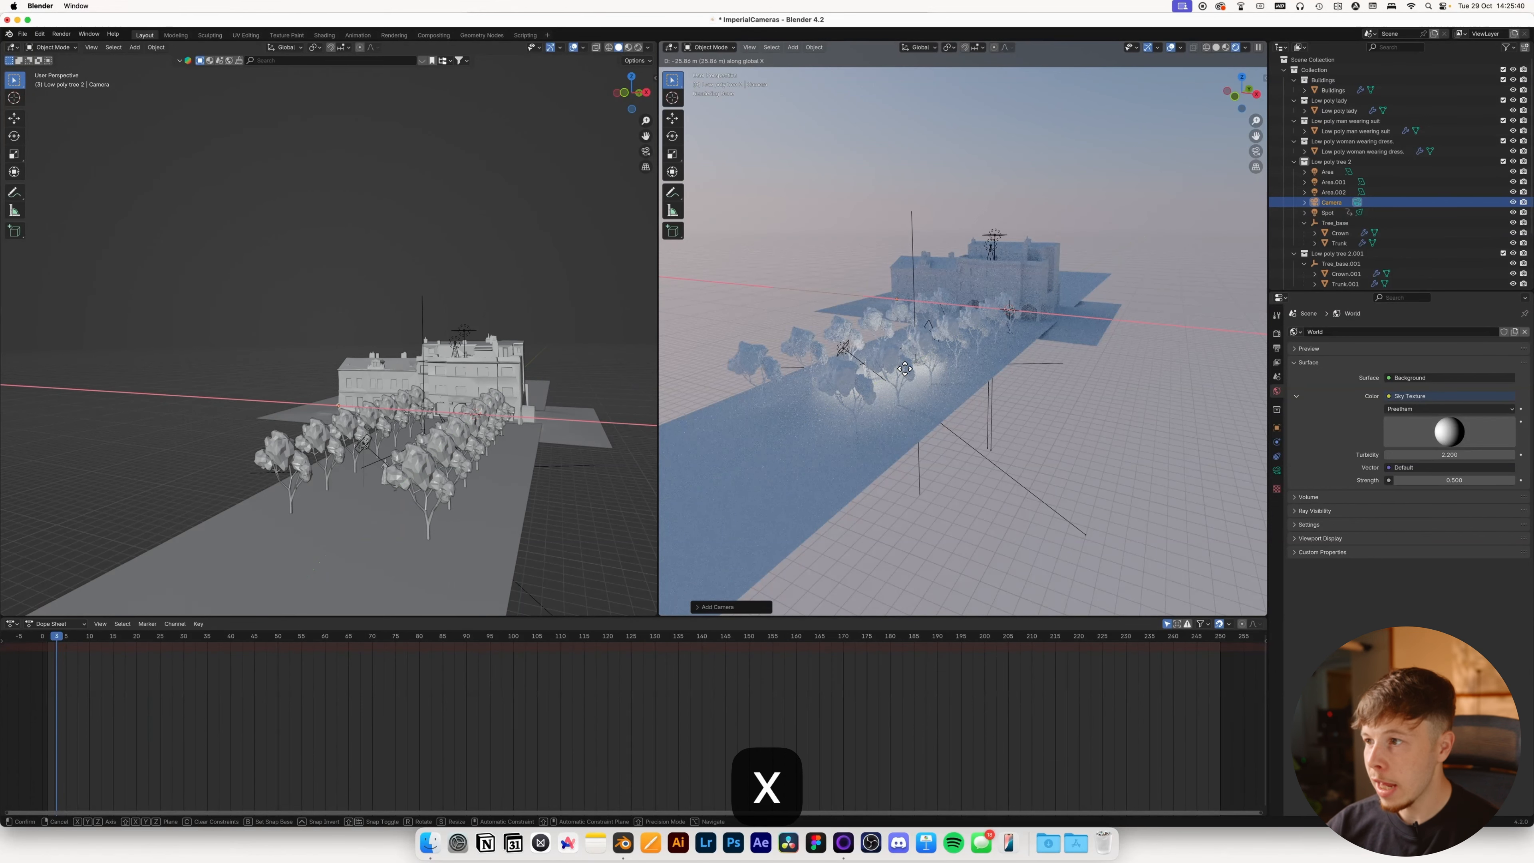
key("z")
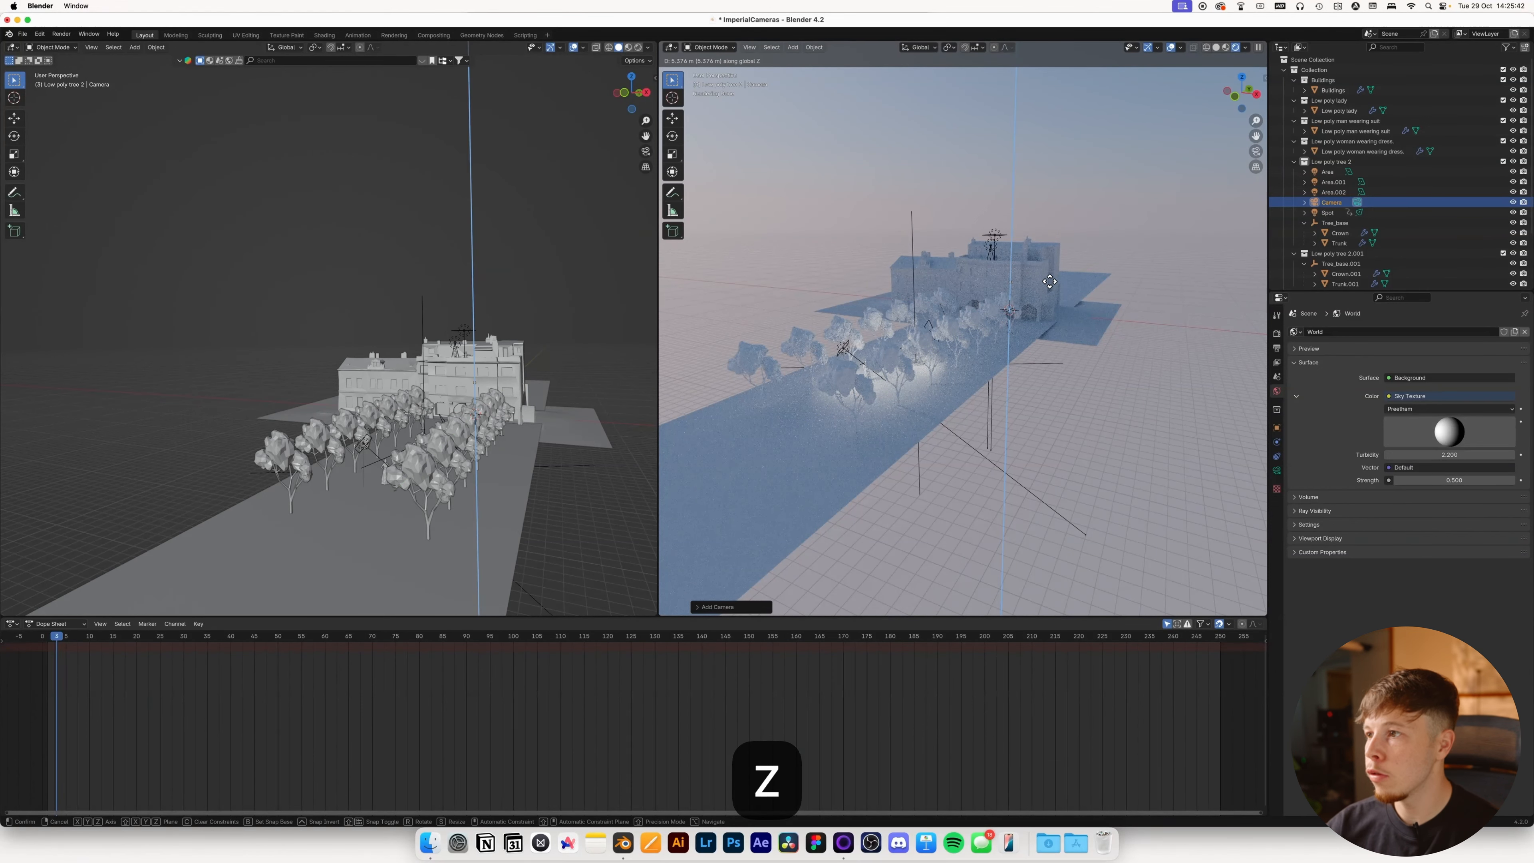
Move the camera along the Y axis to about -50.5 m, onto the avenue in front of the trees.
key("g")
key("x")
key("y")
left_click(819, 410)
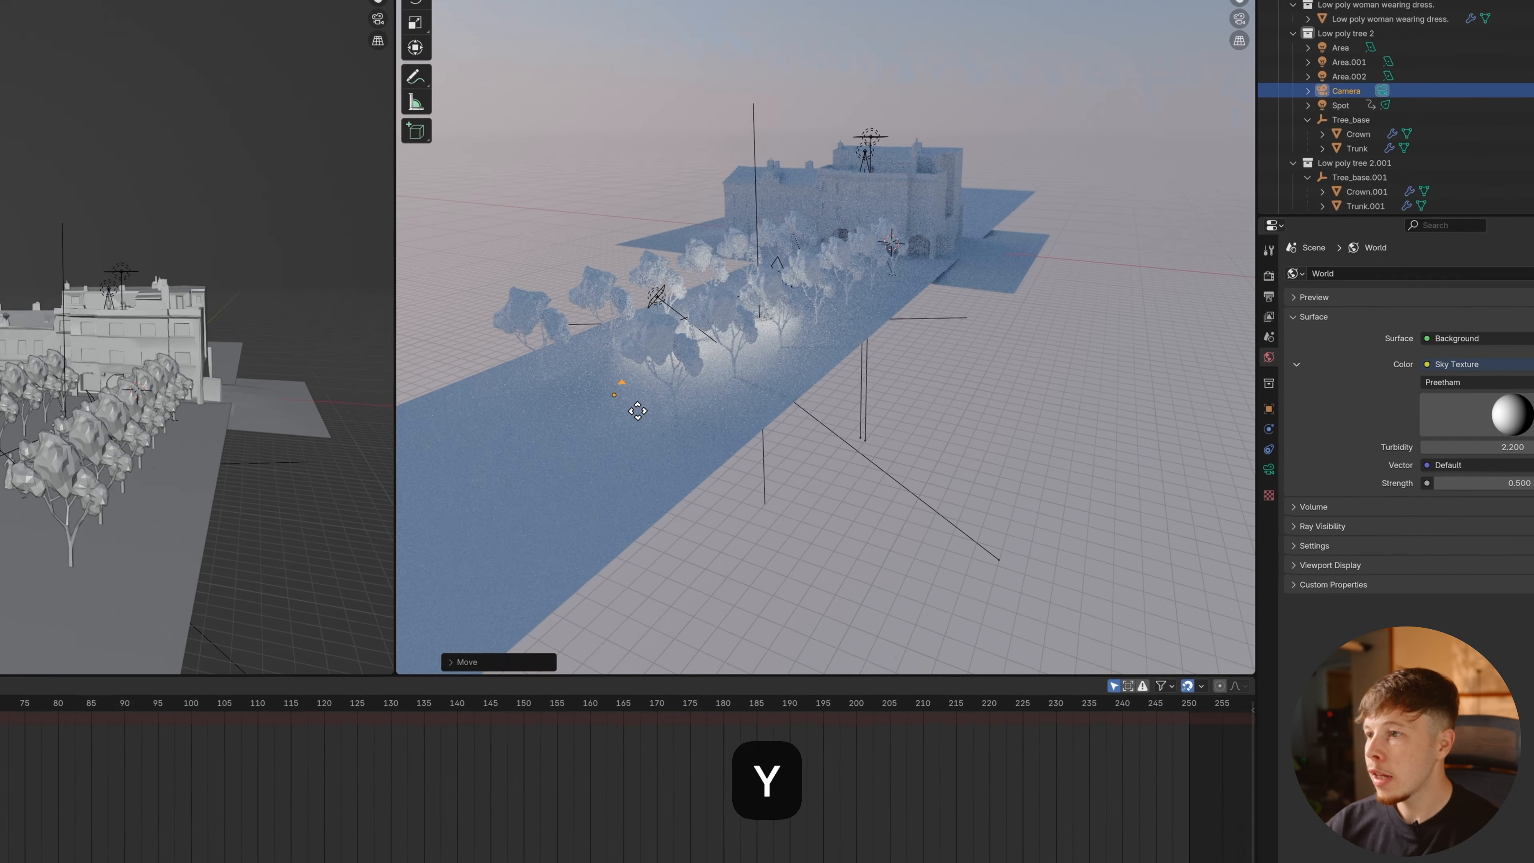
Reset the camera's X, Y and Z rotation to 0° in its object transform.
left_click(1131, 401)
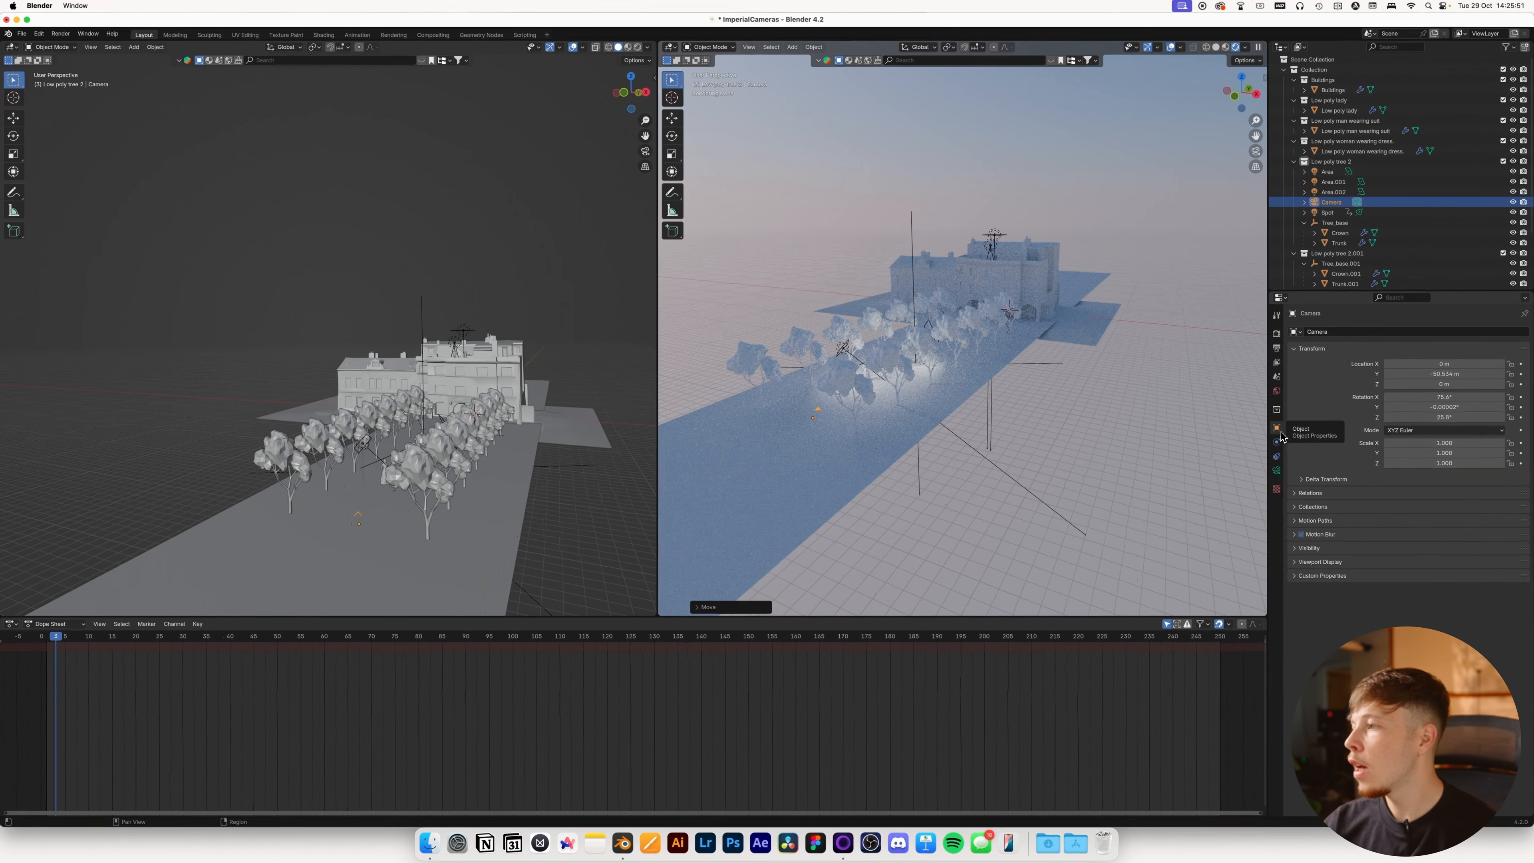
left_click(1463, 399)
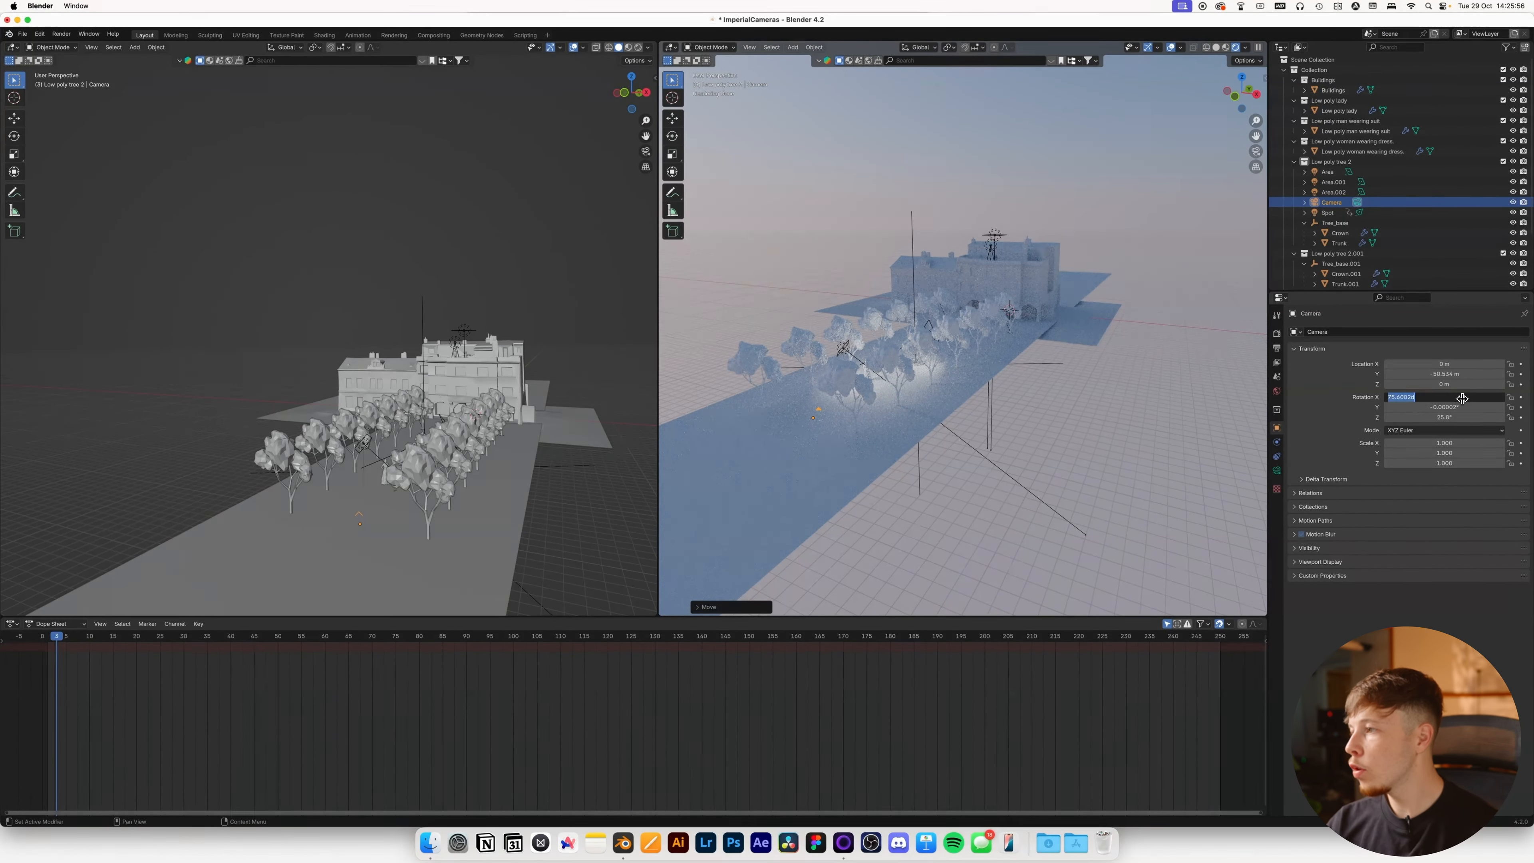
type("002d")
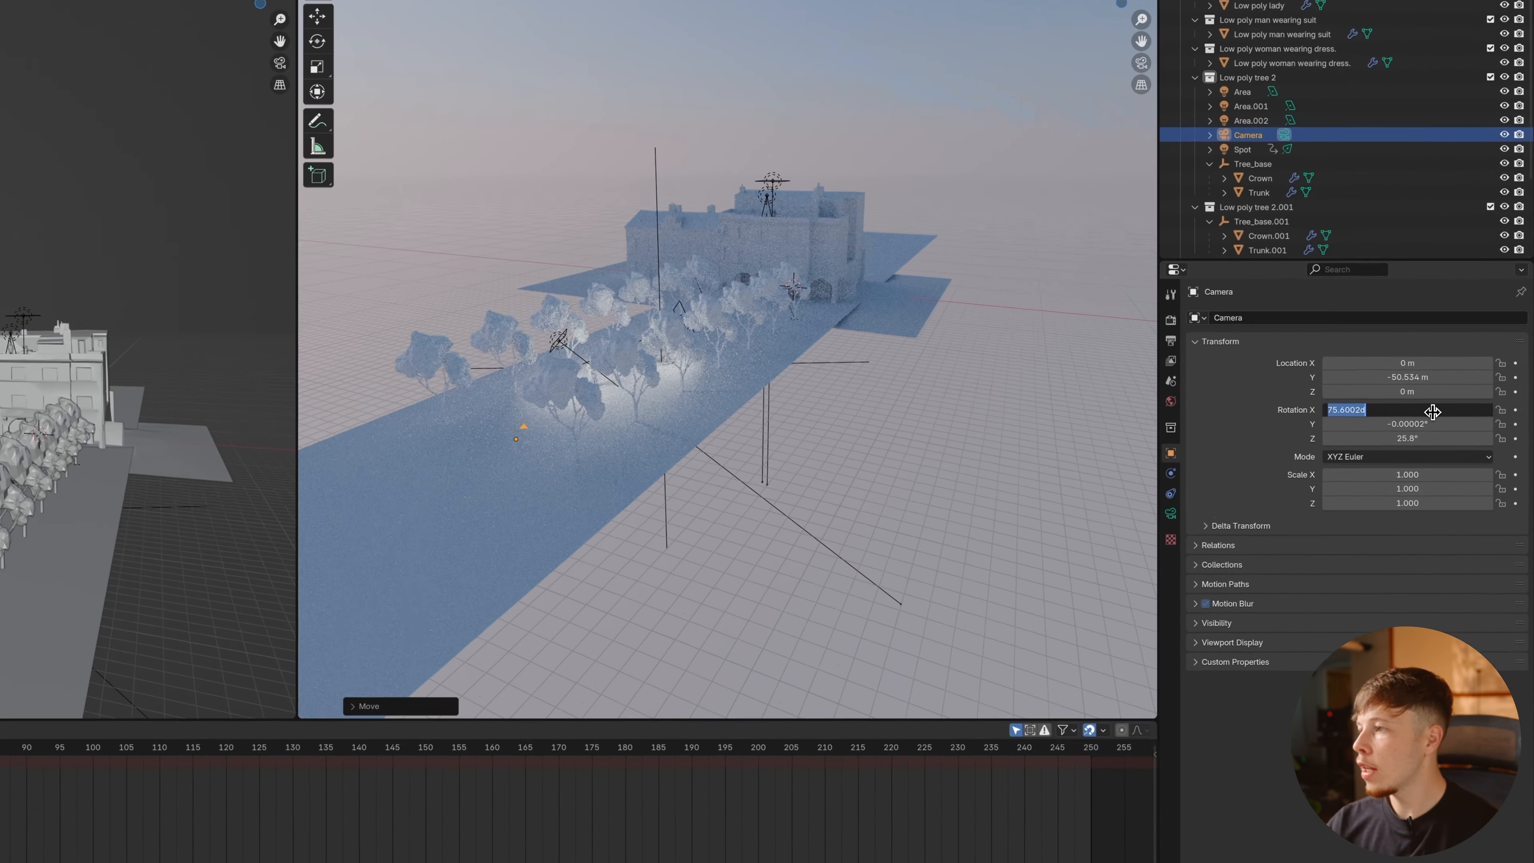
key("Tab")
type("0")
key("Tab")
type("0")
key("Return")
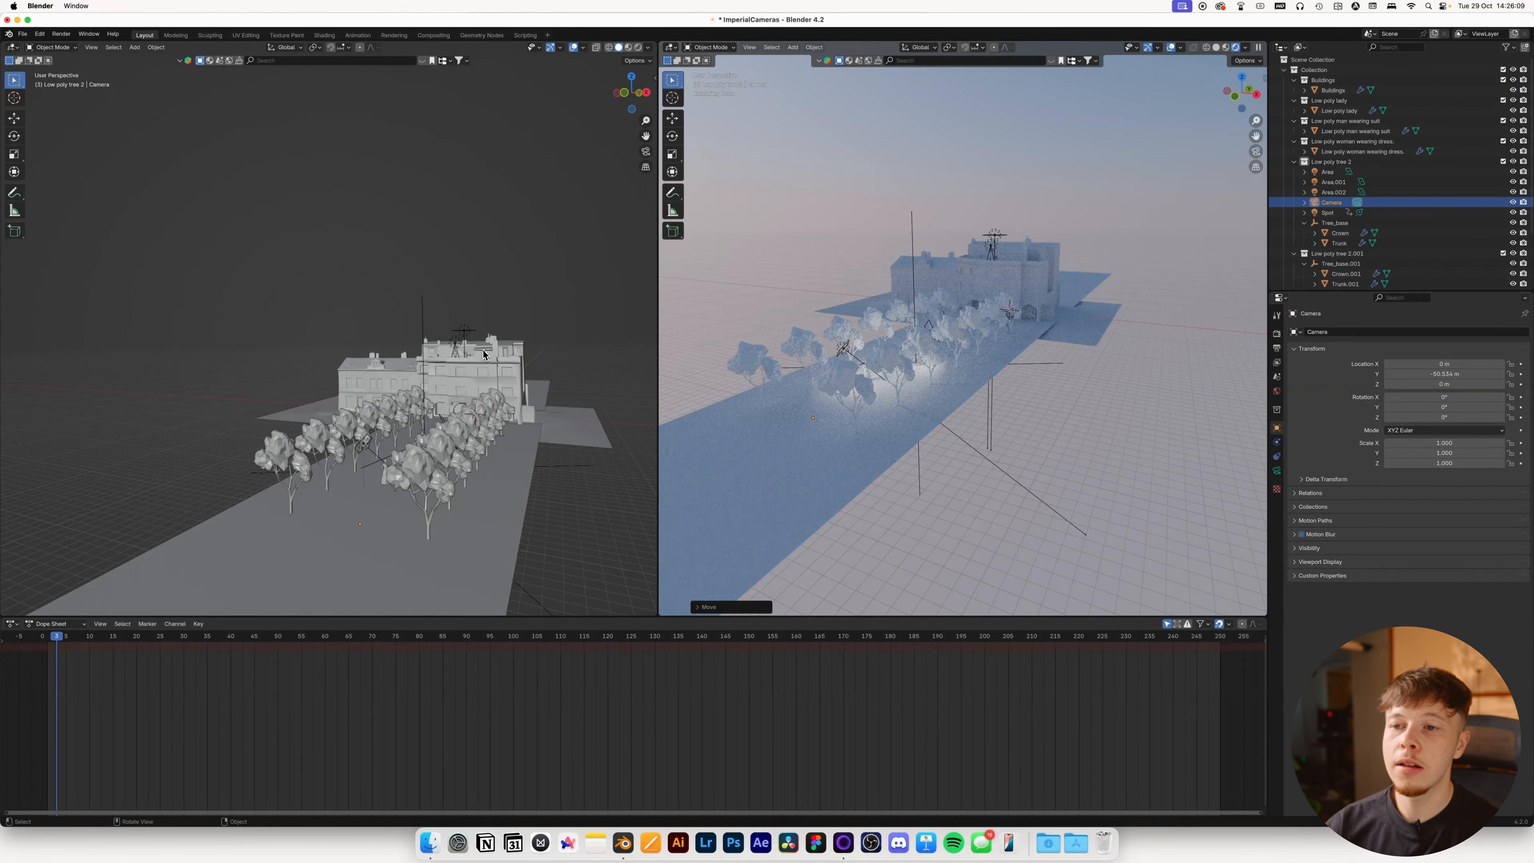
Split the rendered 3D viewport side by side and close the extra area again.
middle_click_drag(507, 304, 552, 450)
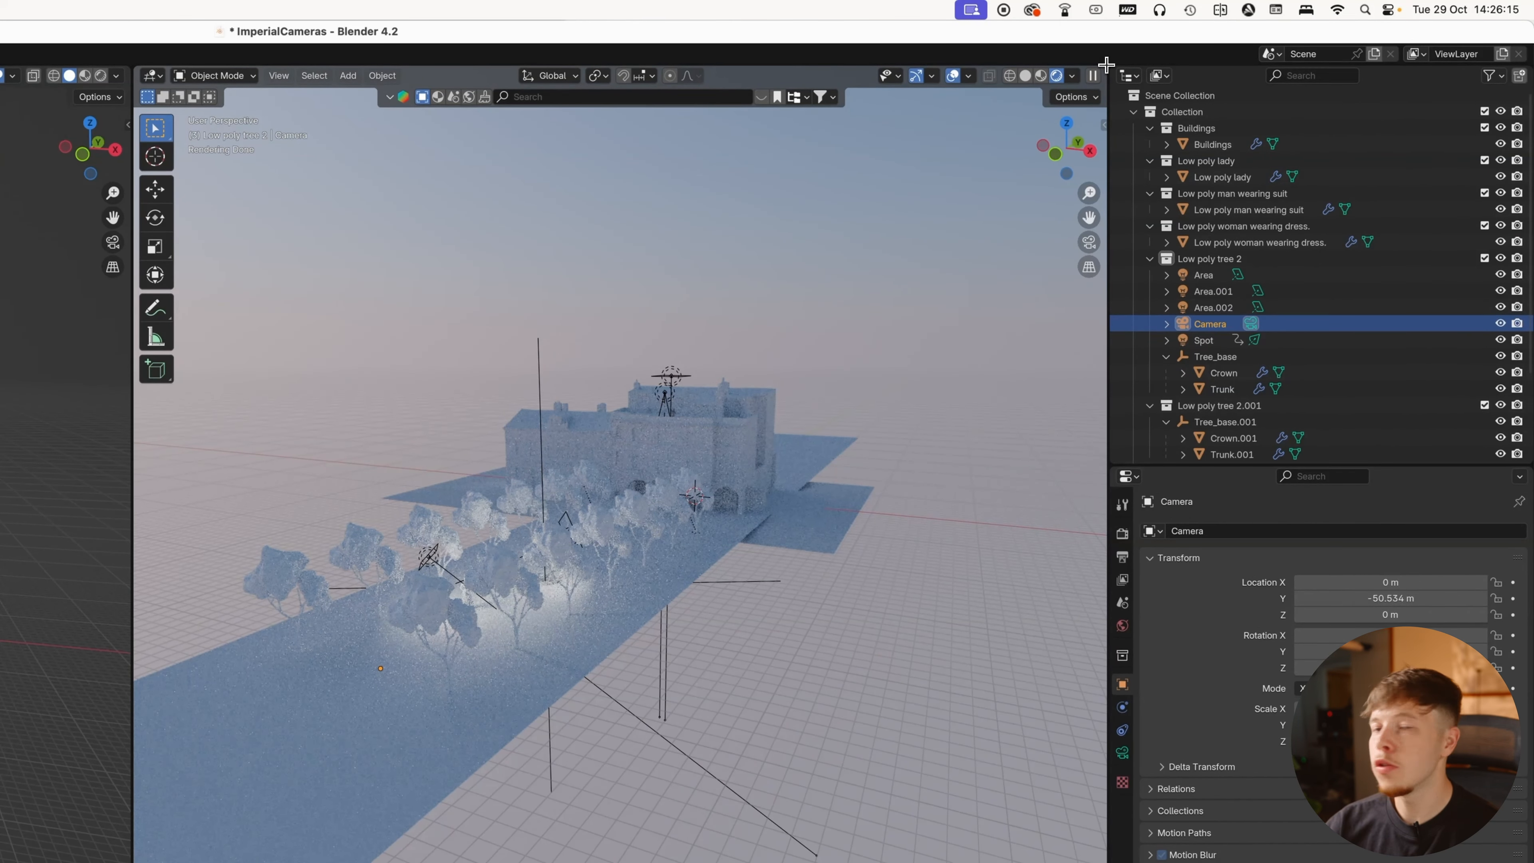
left_click_drag(1105, 65, 729, 95)
right_click(1008, 85)
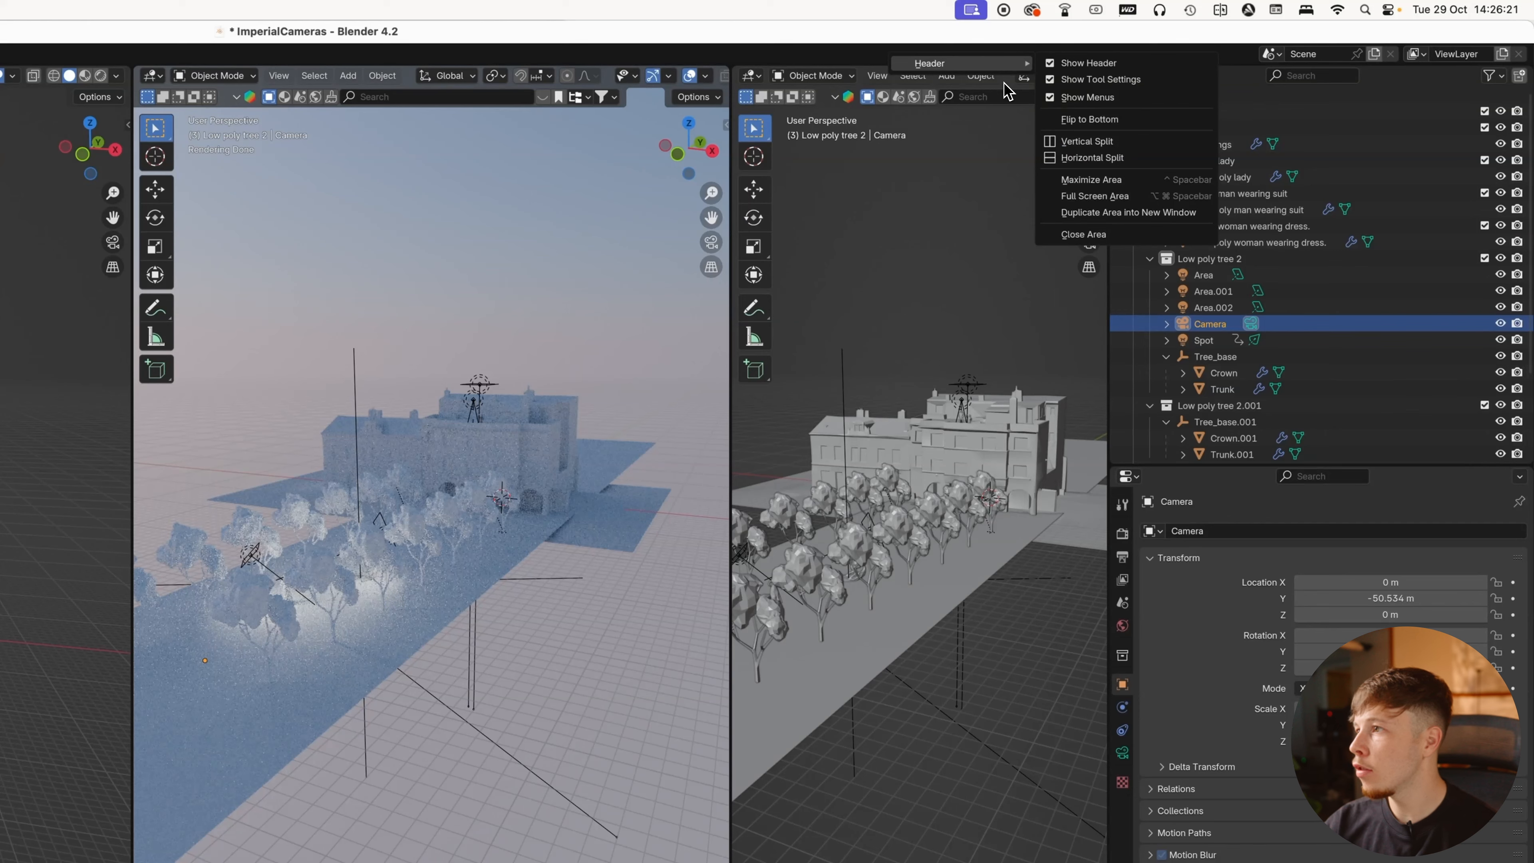
left_click(1084, 233)
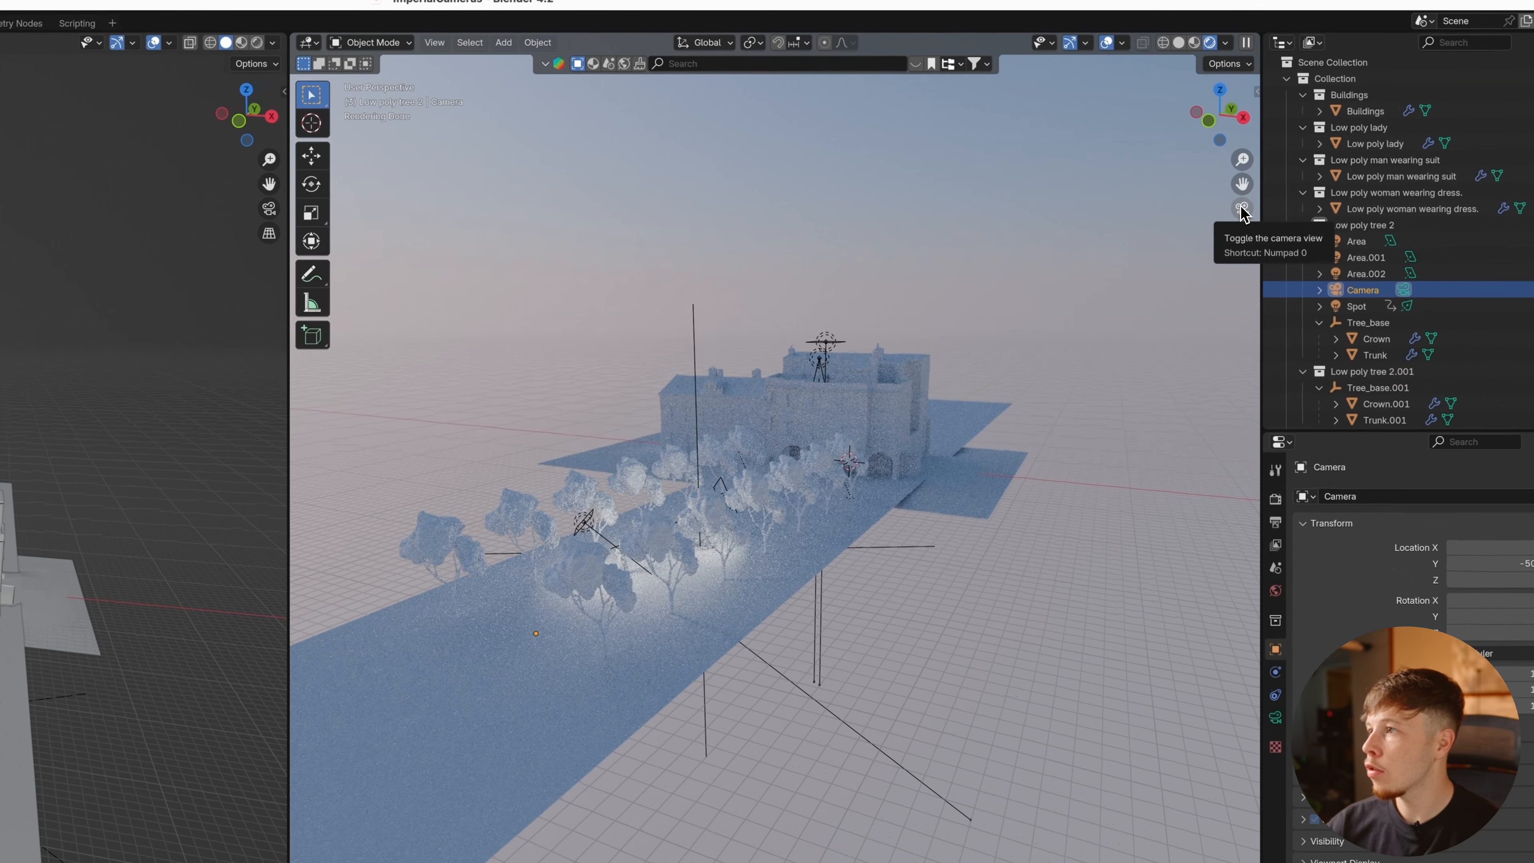
Look through the camera with a render region drawn around the camera frame, and save the file.
left_click(1243, 208)
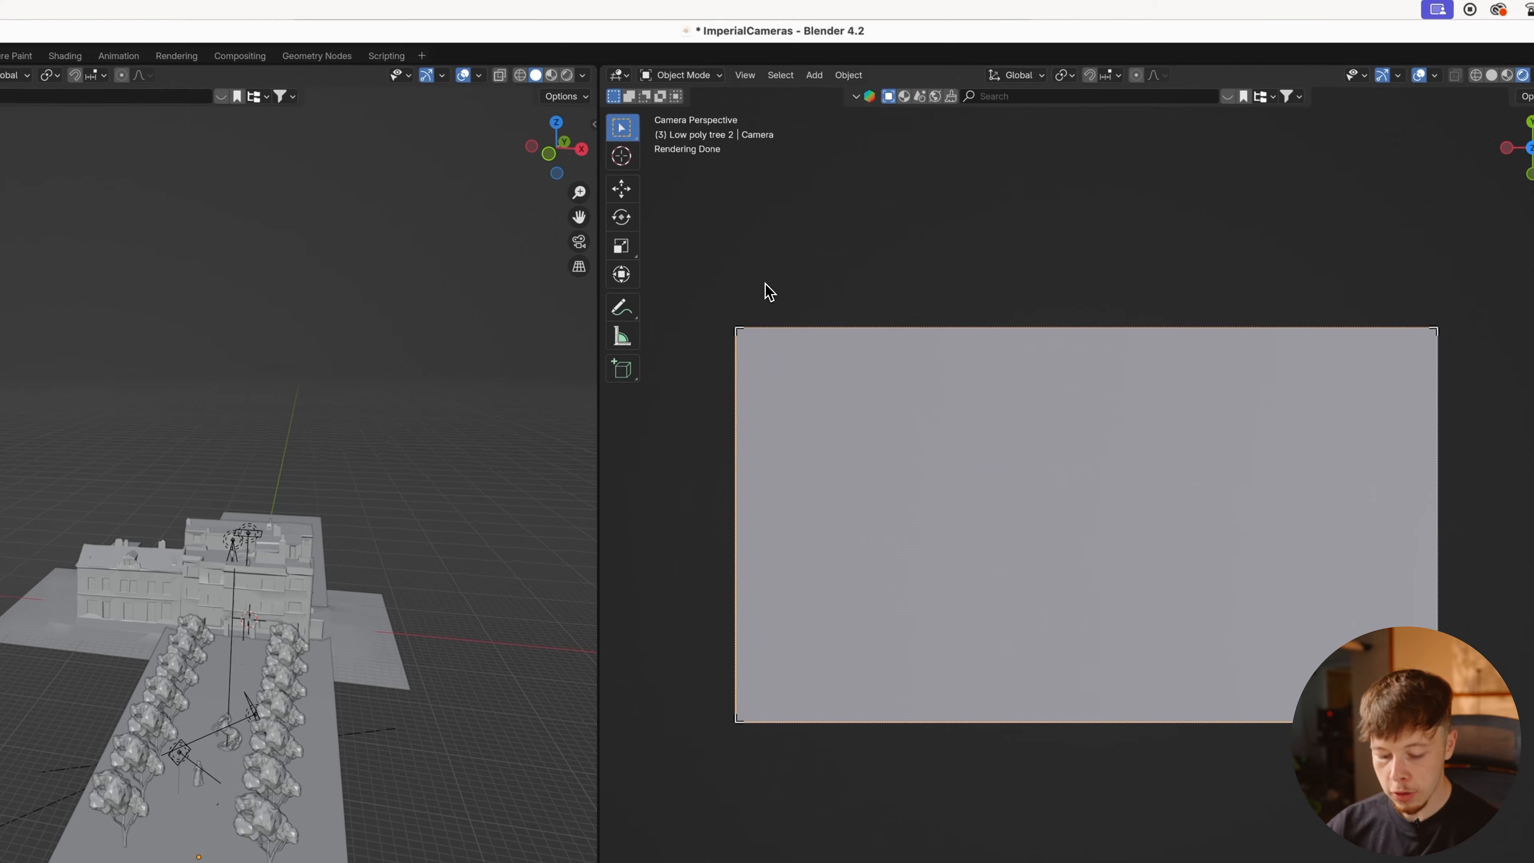
key("ctrl+b")
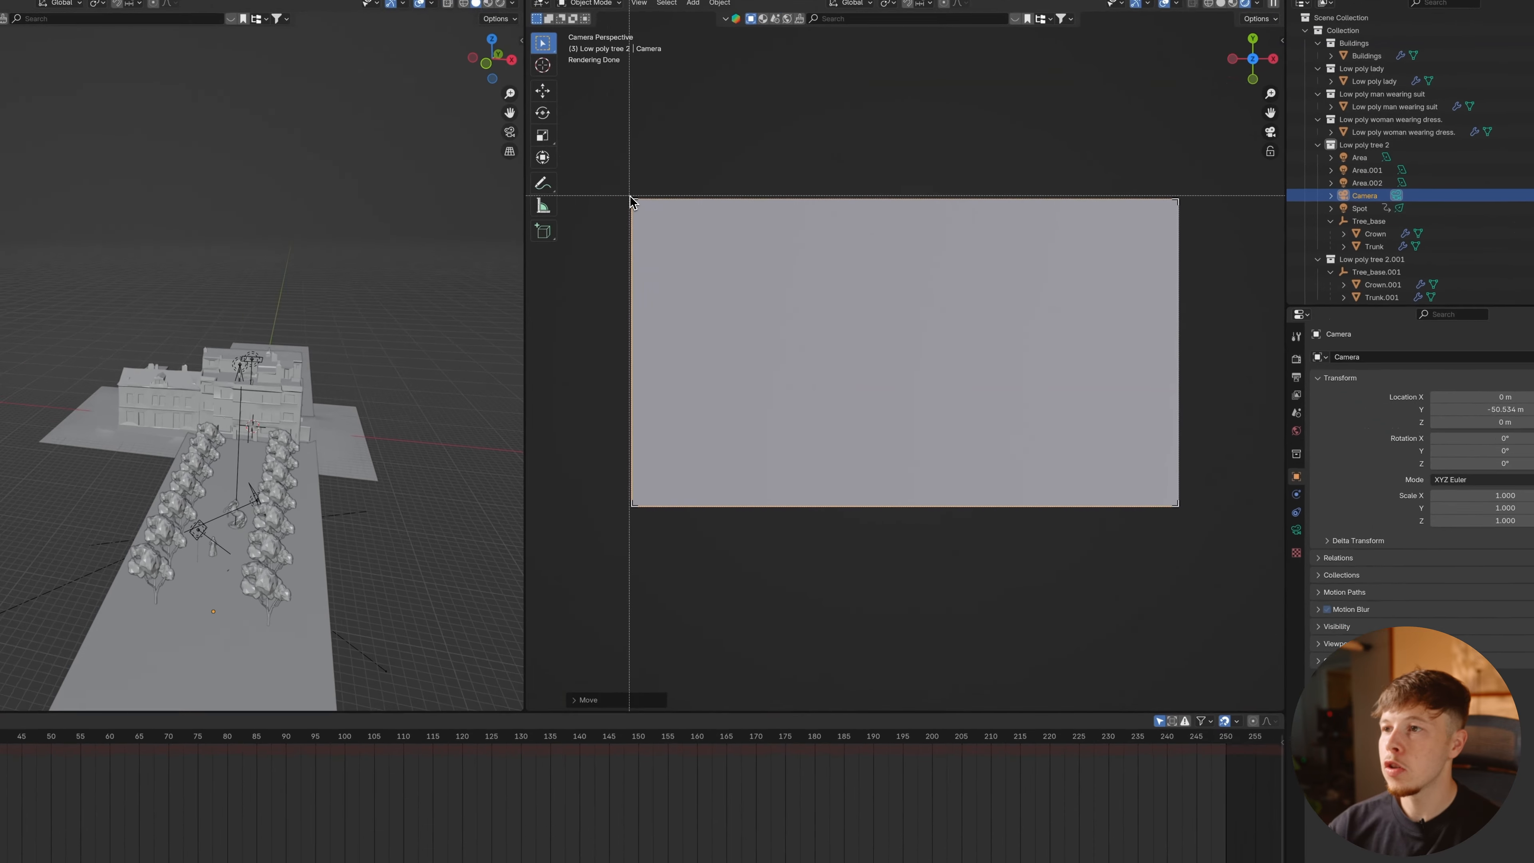
left_click_drag(743, 208, 1186, 461)
left_click_drag(1183, 601, 1182, 600)
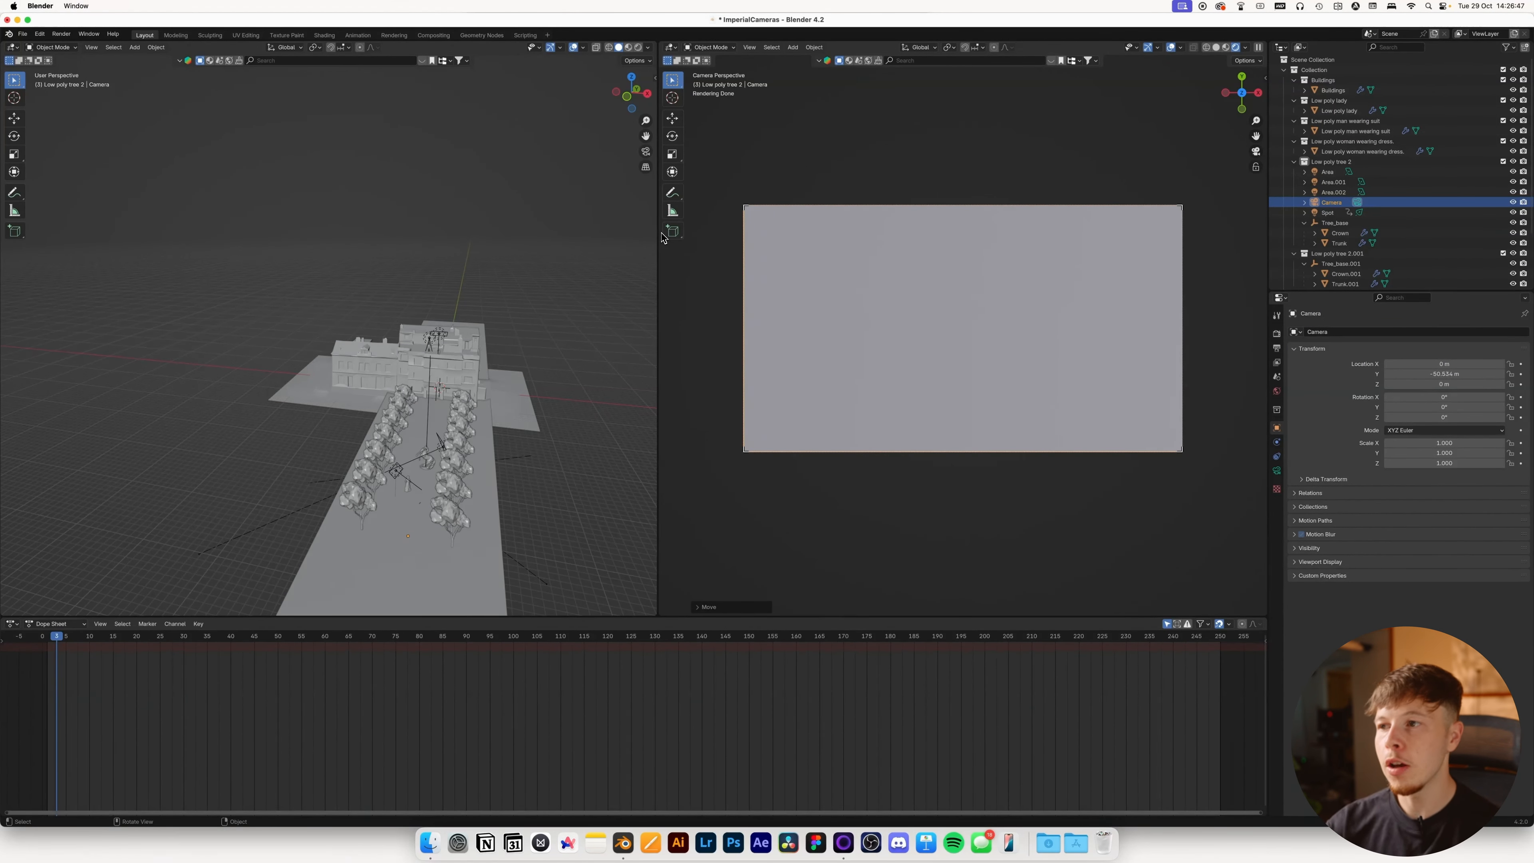
key("super+s")
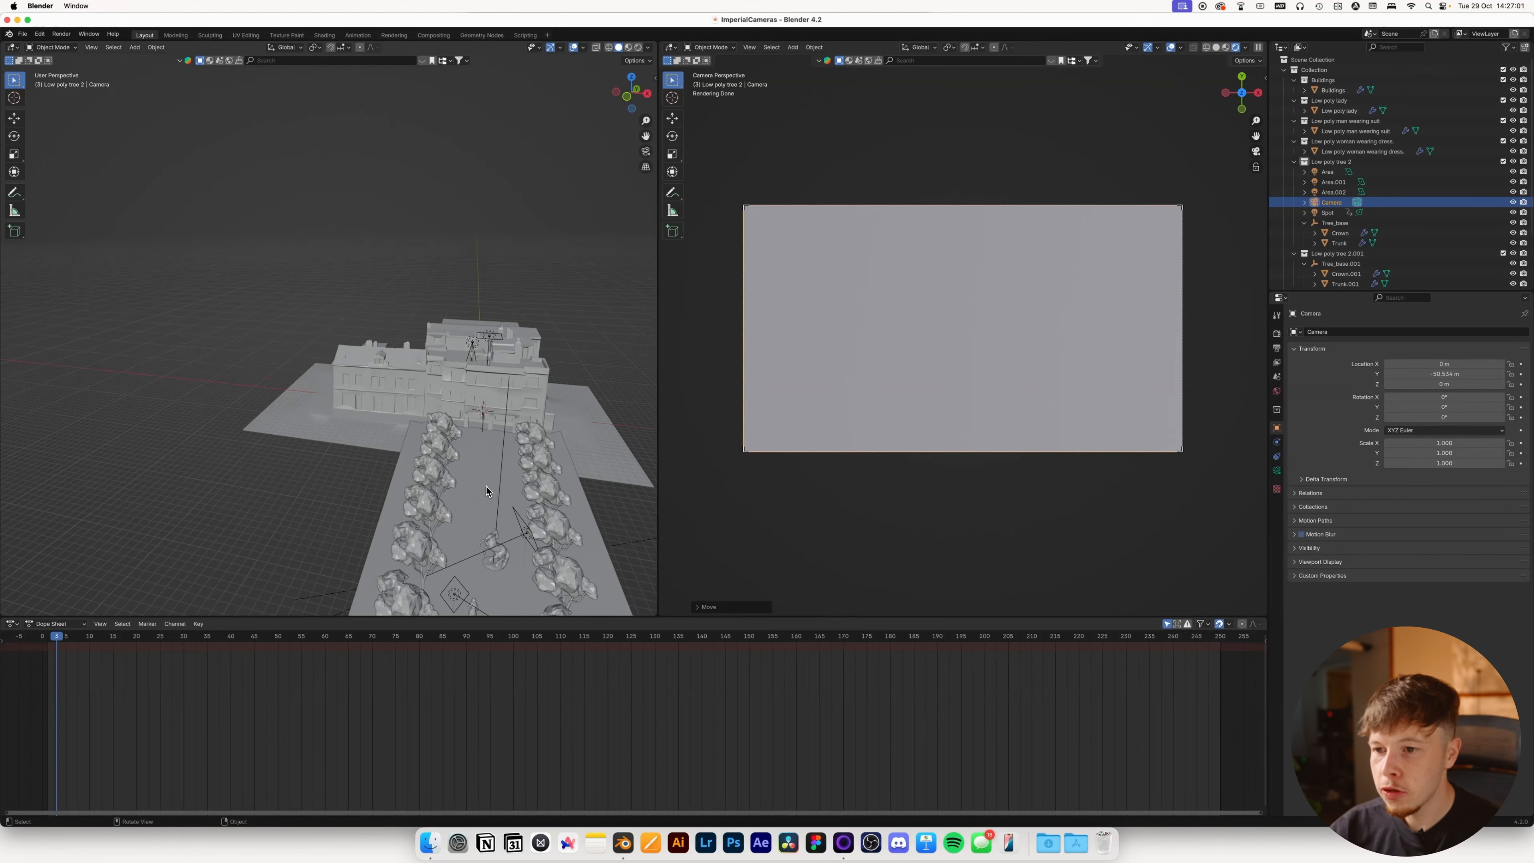
Raise the camera to a Z location of 3.98 m and set its X rotation to 71°.
scroll(487, 486, "up", 3)
middle_click_drag(308, 575, 265, 330, "shift")
scroll(265, 330, "up", 5)
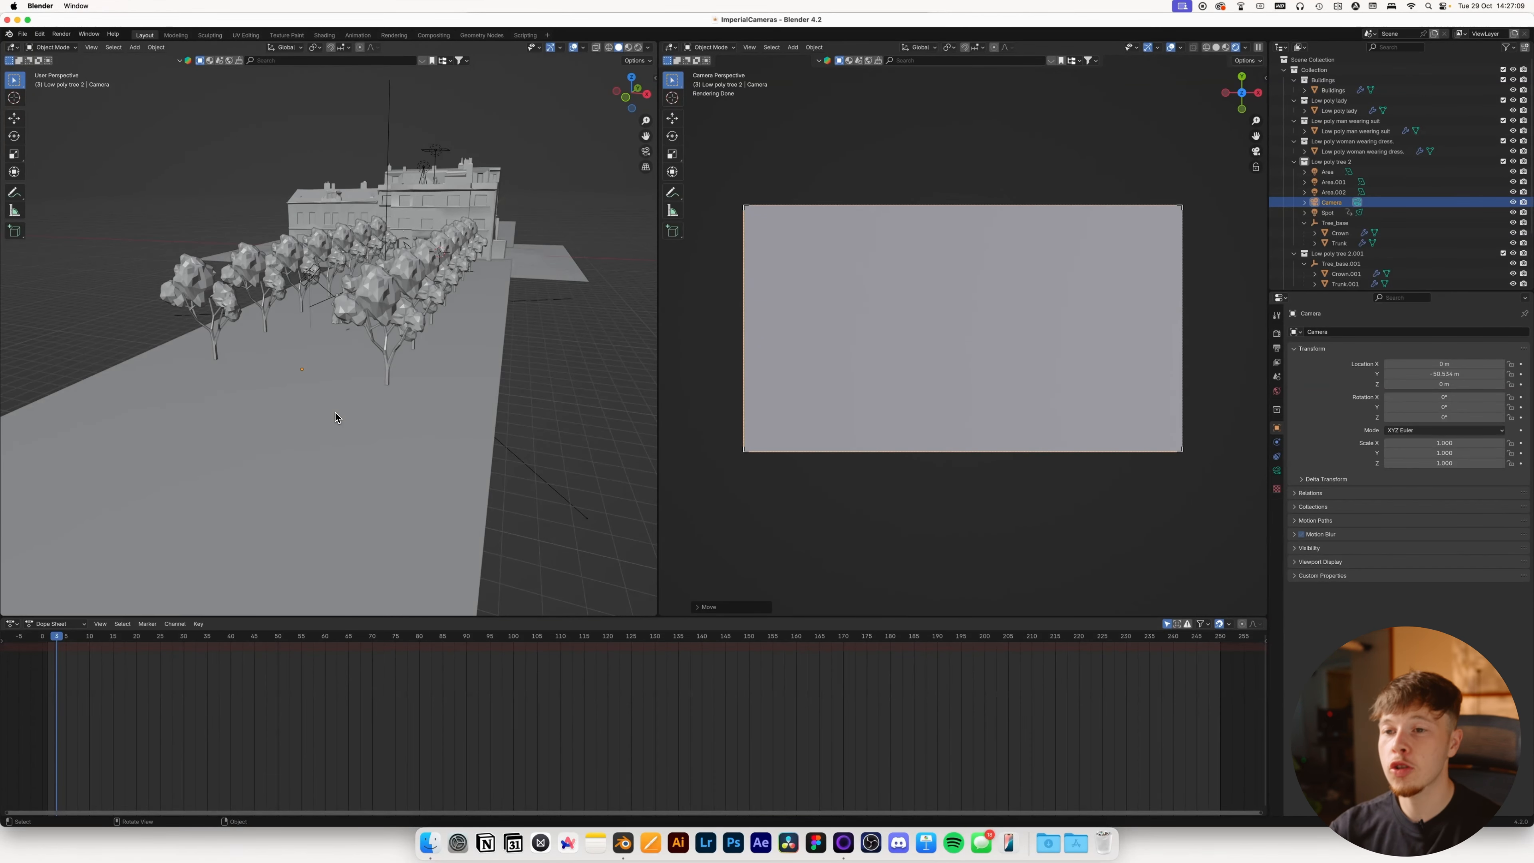
middle_click_drag(455, 421, 595, 414)
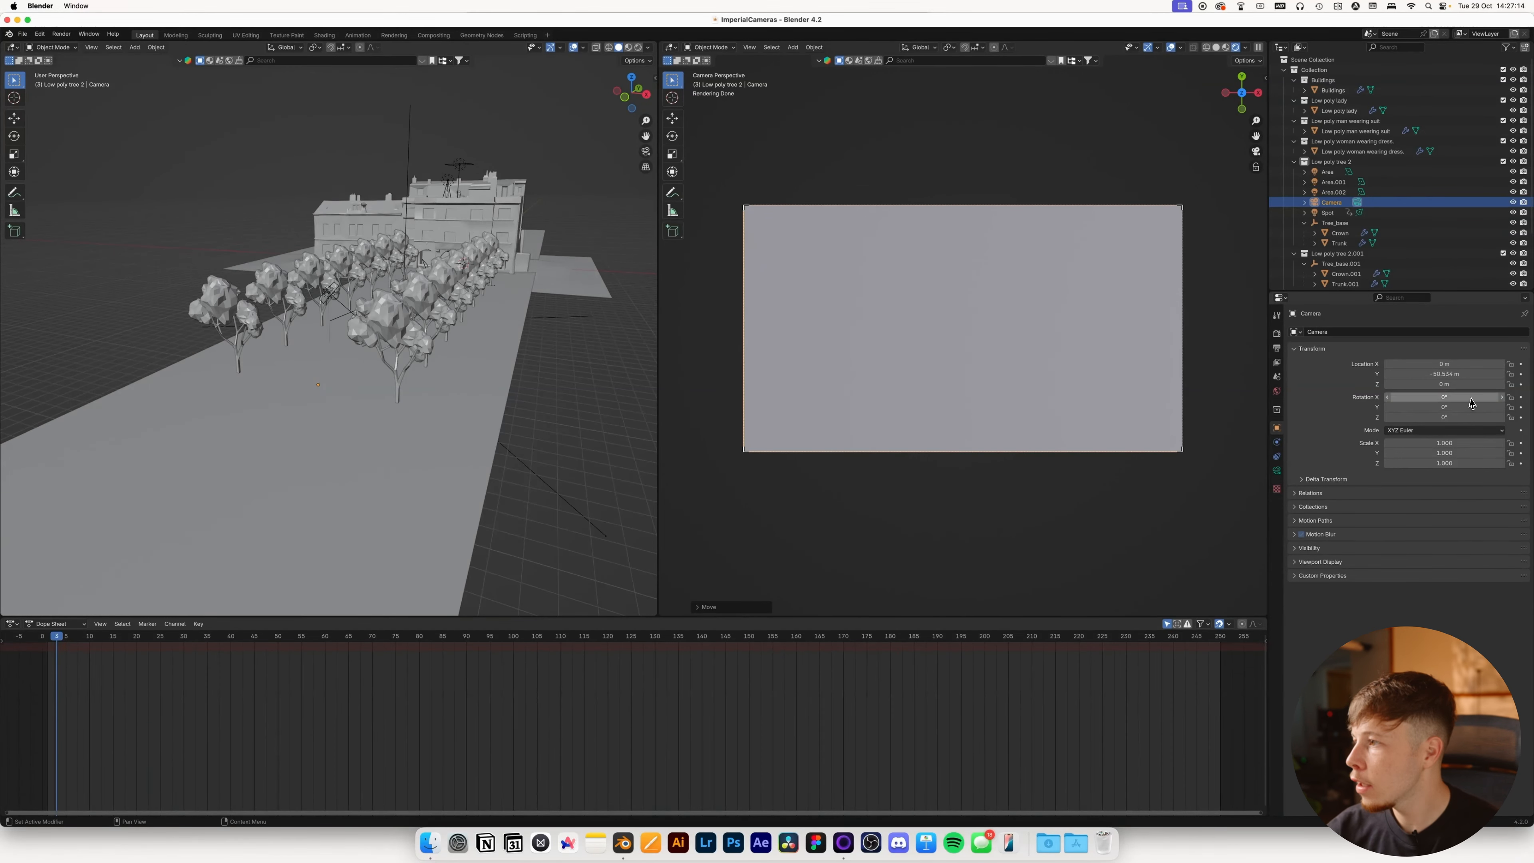
mouse_move(1440, 387)
left_mouse_down()
mouse_move(1531, 391)
mouse_move(1405, 398)
mouse_move(1458, 397)
left_mouse_up()
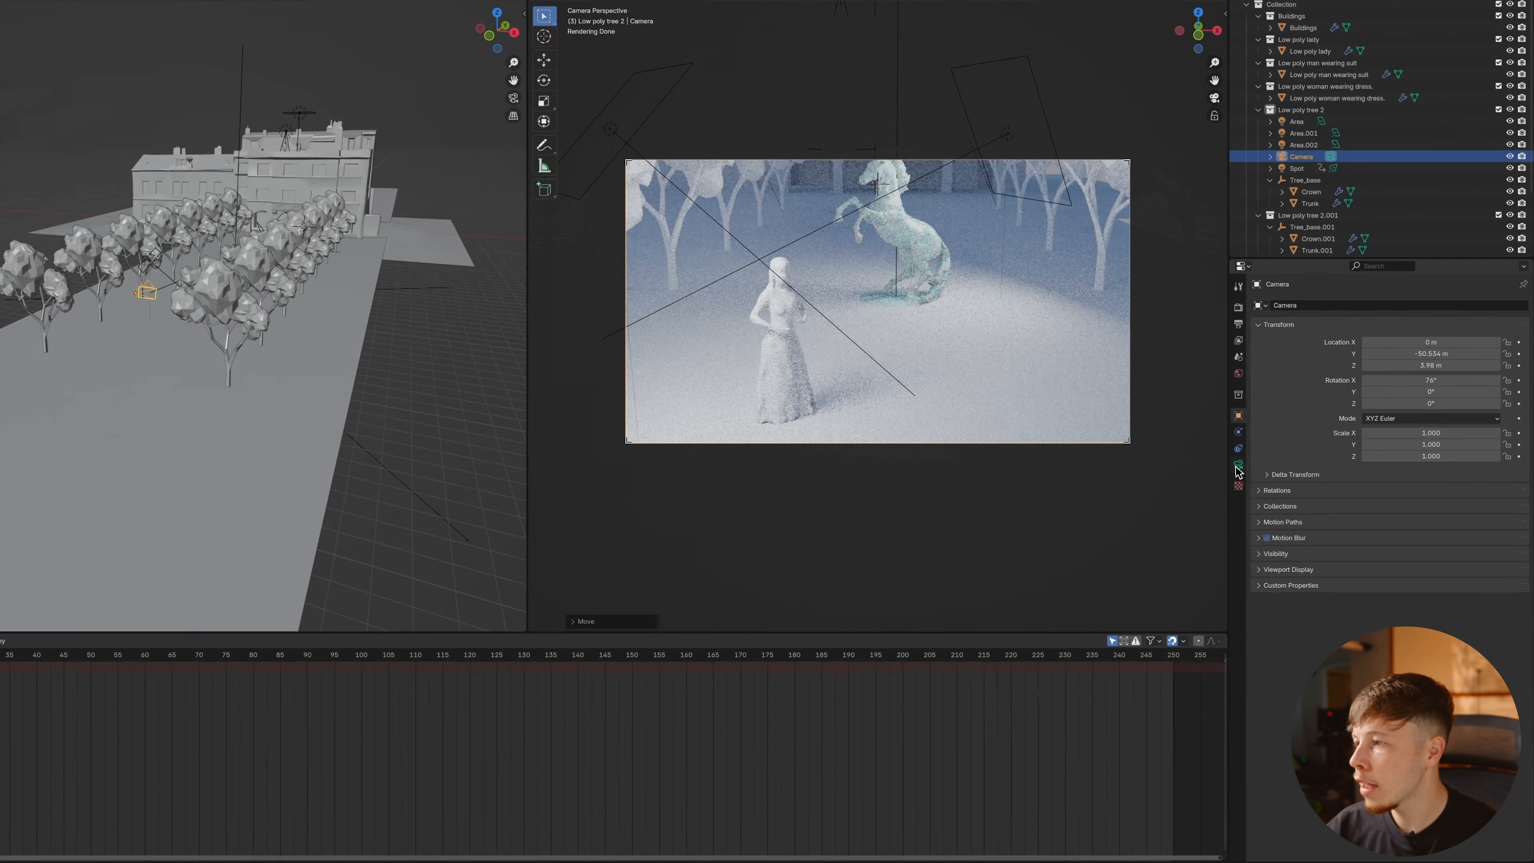
Turn on the display of Limits in the camera's viewport display settings.
left_click(1276, 471)
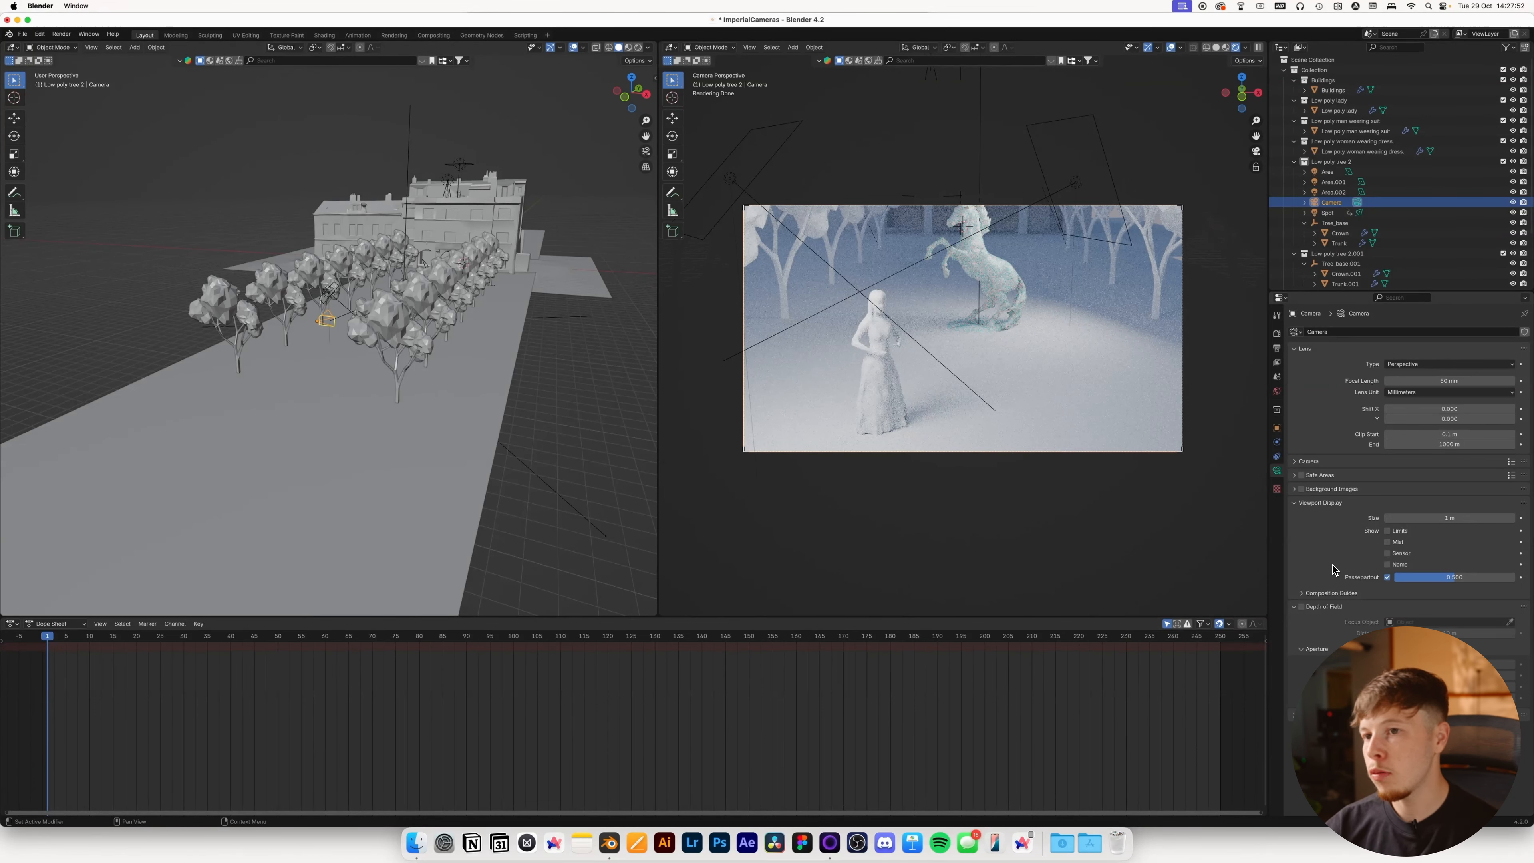
left_click(1388, 531)
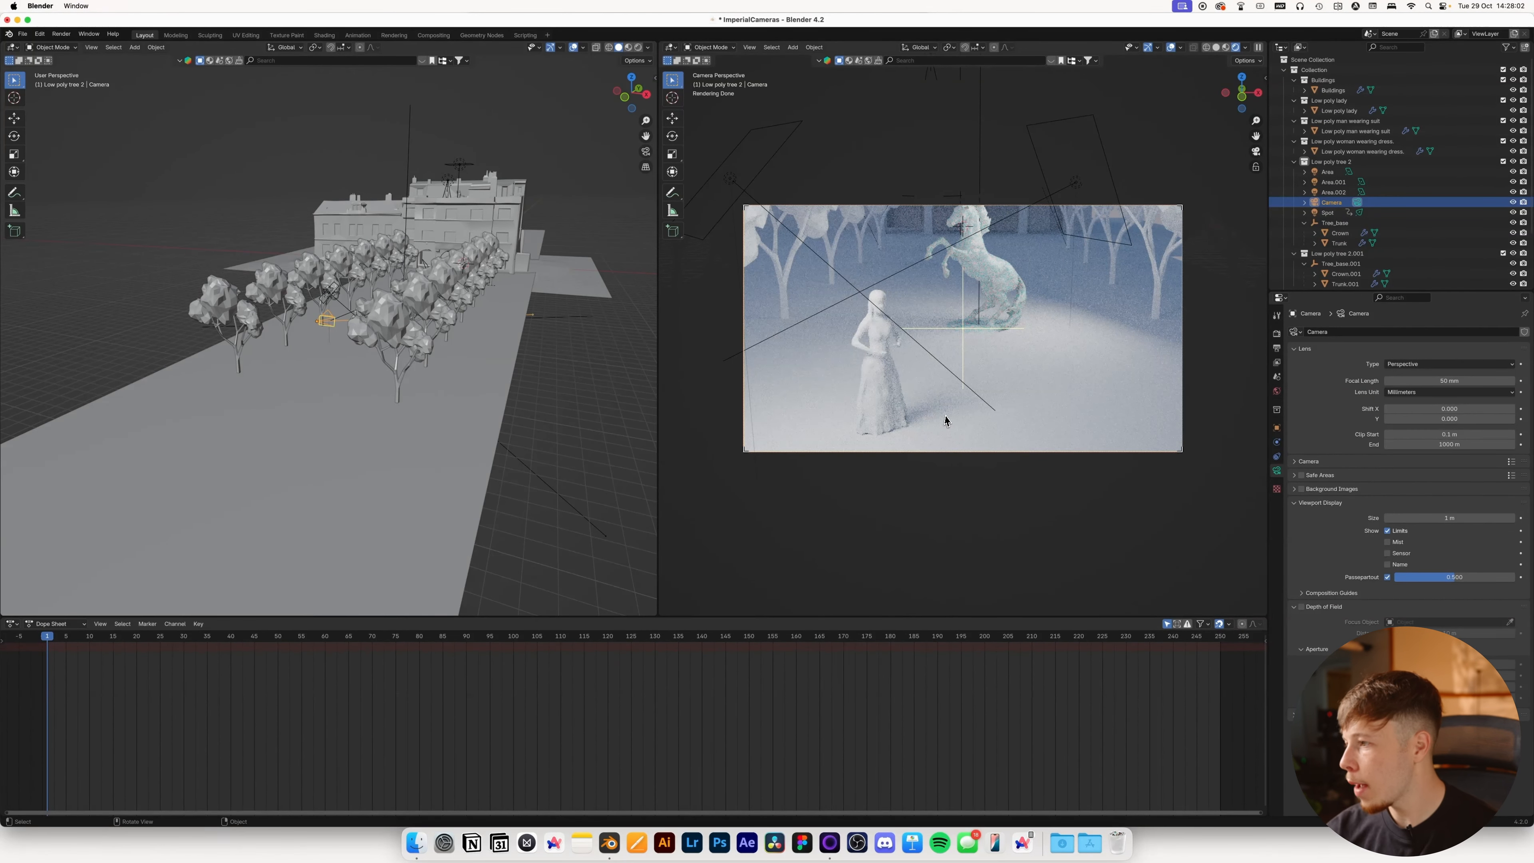
Set the camera's focal length to 85 mm.
double_click(1445, 381)
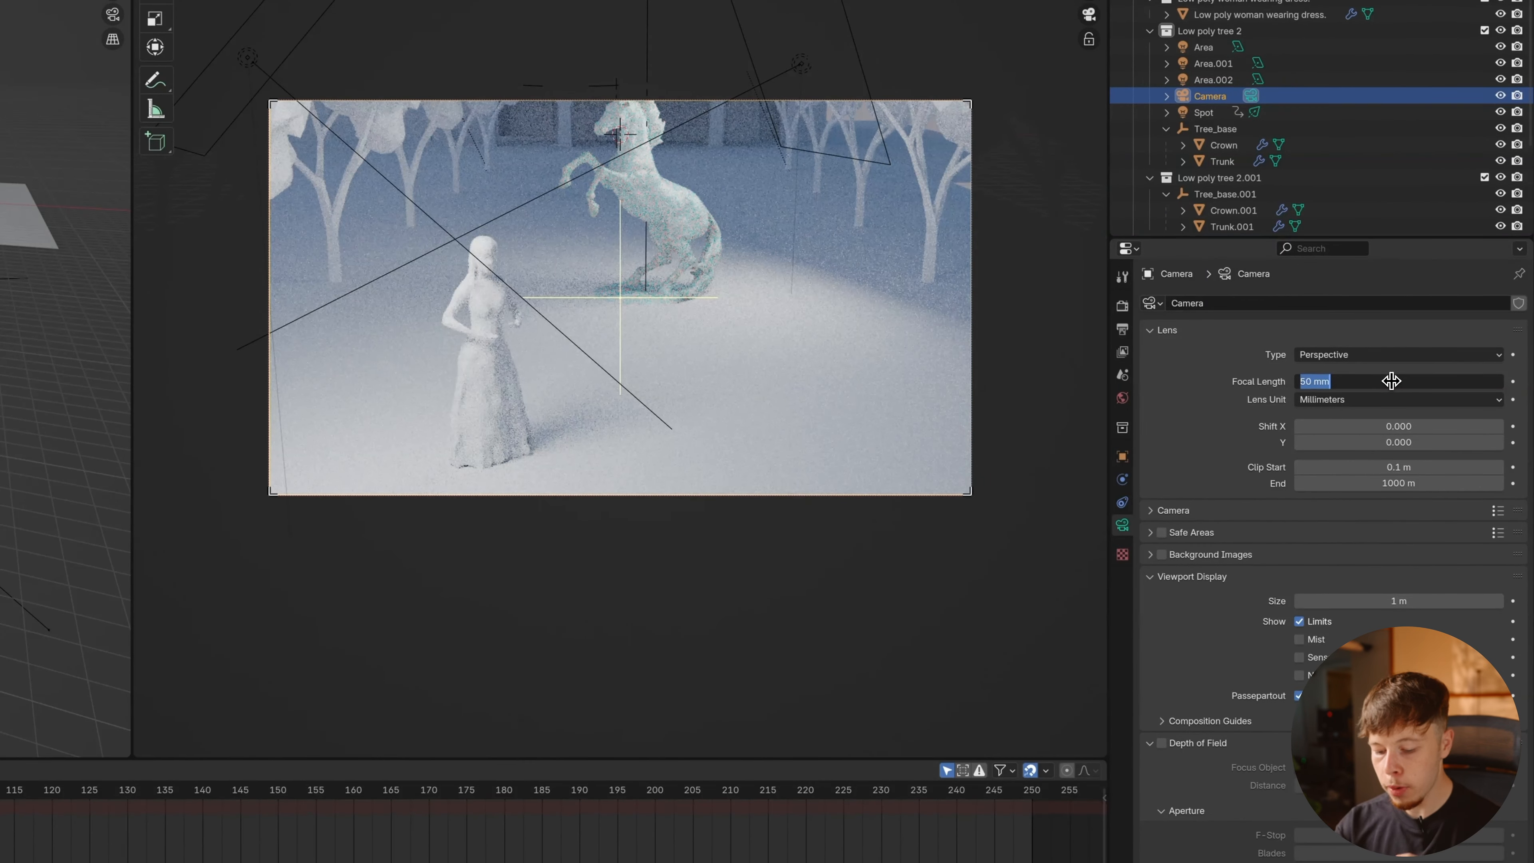
type("85")
key("Return")
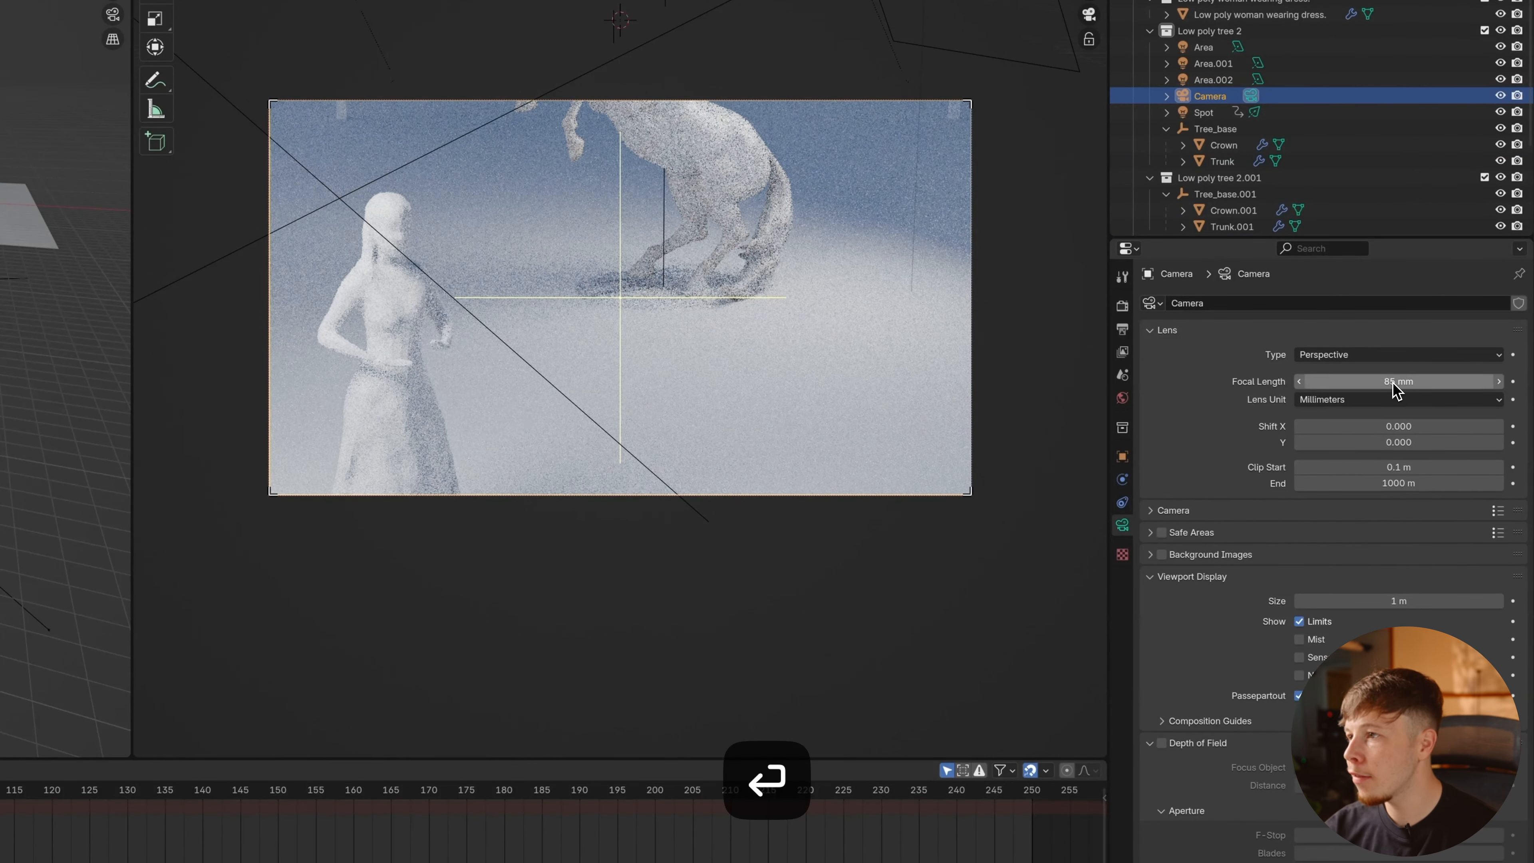
Move the camera to X -1.78 m, Y -45.674 m, Z 1.88 m and rotate it to 90° on X and -12° on Z.
left_click(1123, 456)
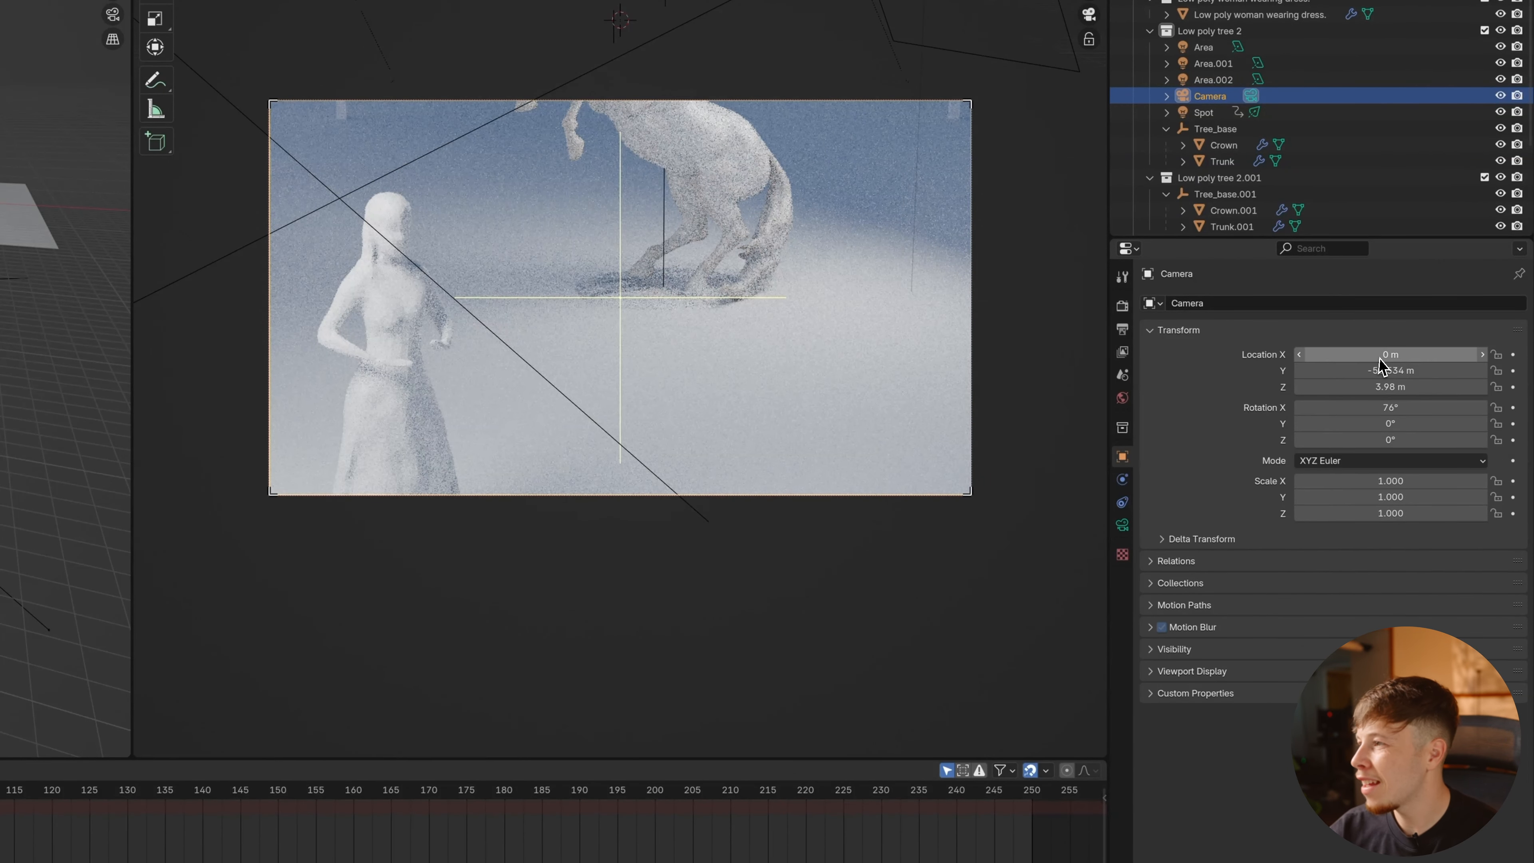
left_click_drag(1387, 390, 1317, 387)
left_click_drag(1409, 378, 1407, 378)
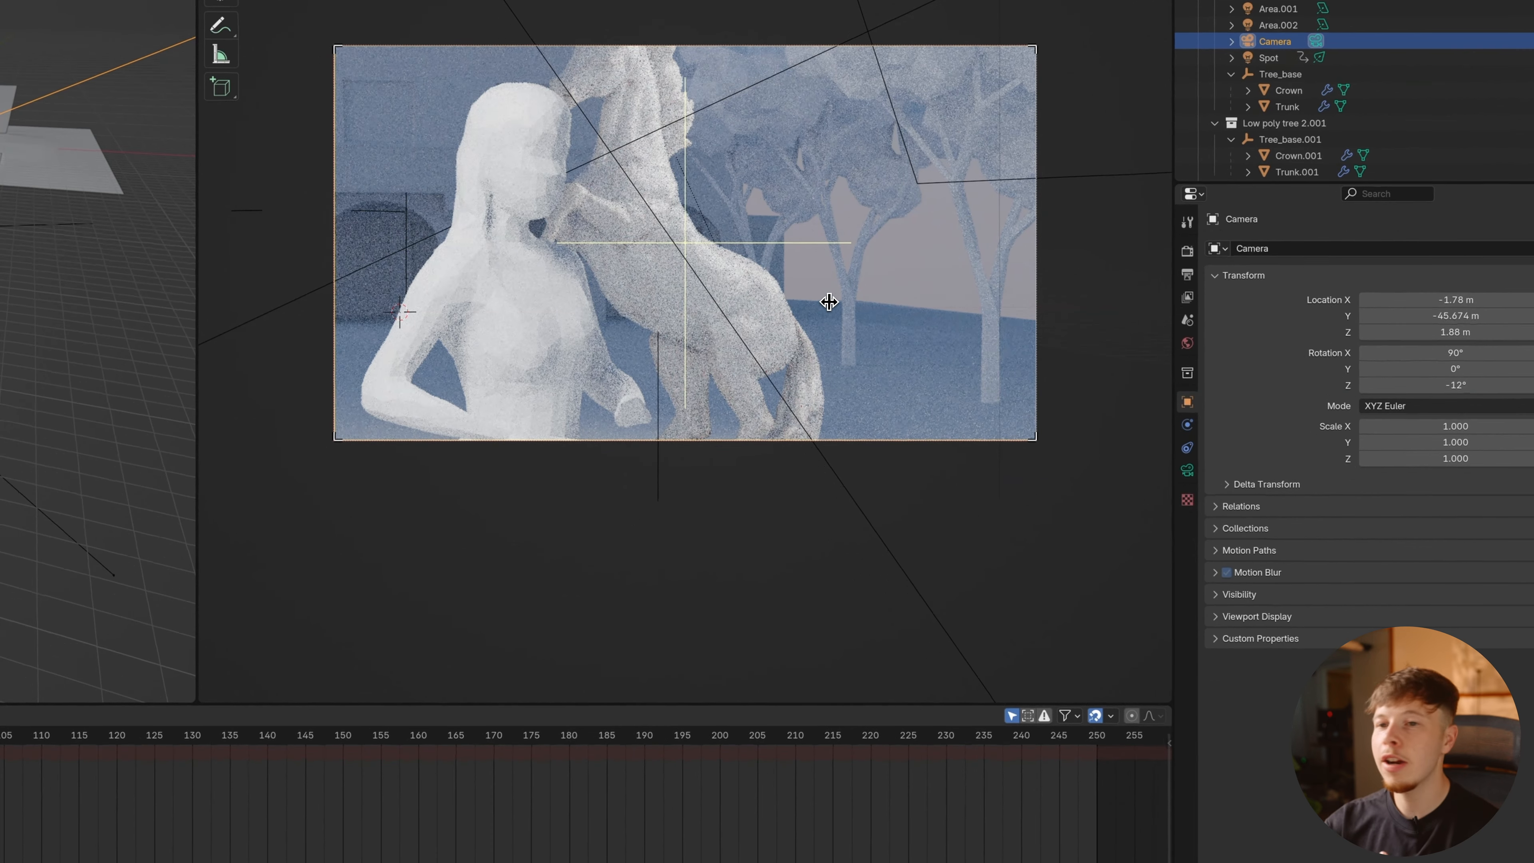
Enable the camera's depth of field and adjust the focus distance so the focus point sits at the woman.
left_click(1187, 469)
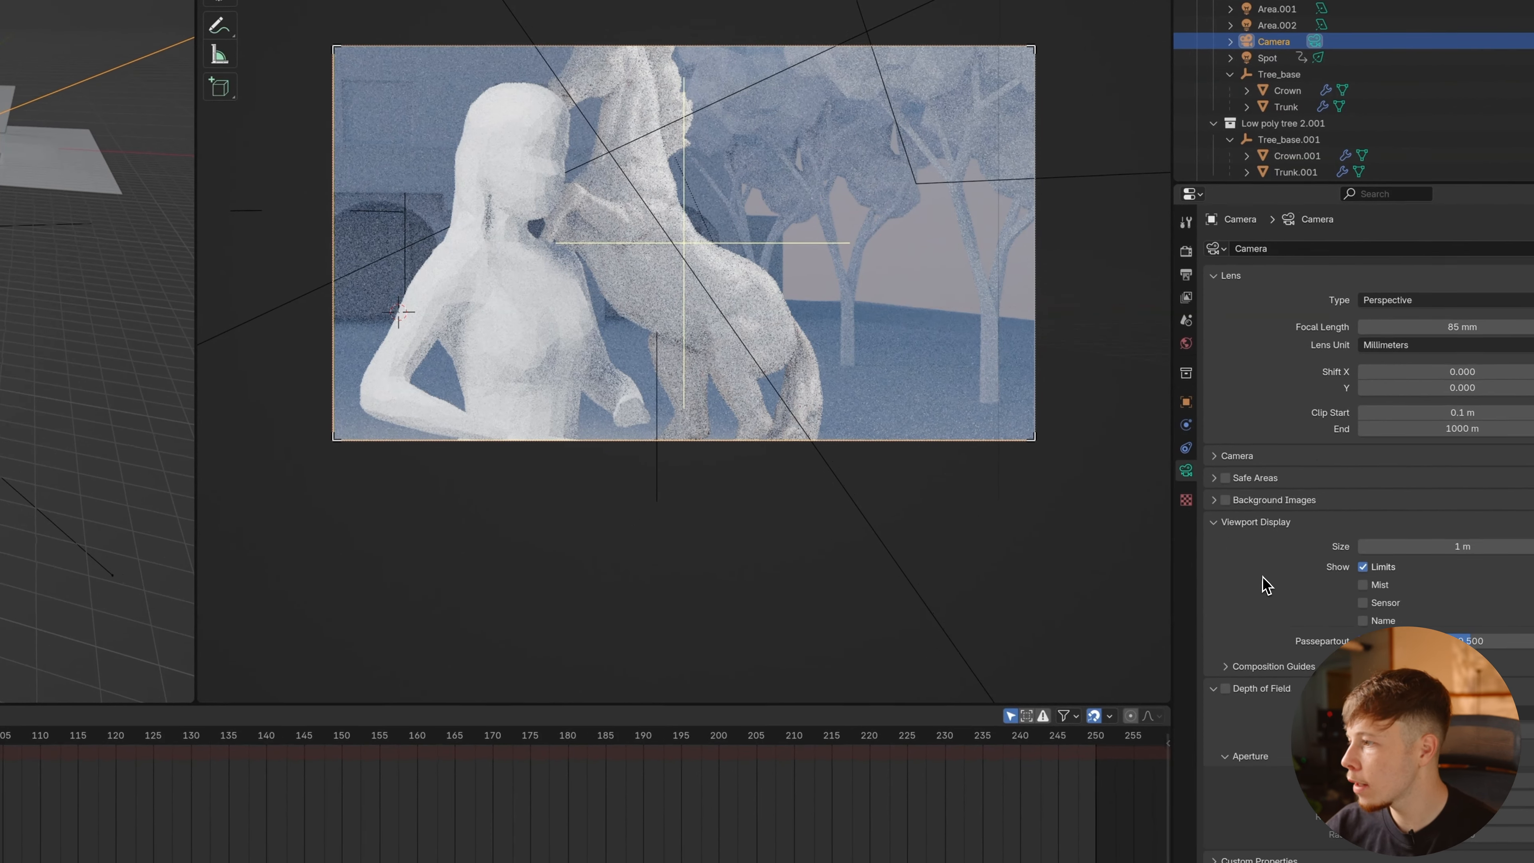
left_click(1185, 694)
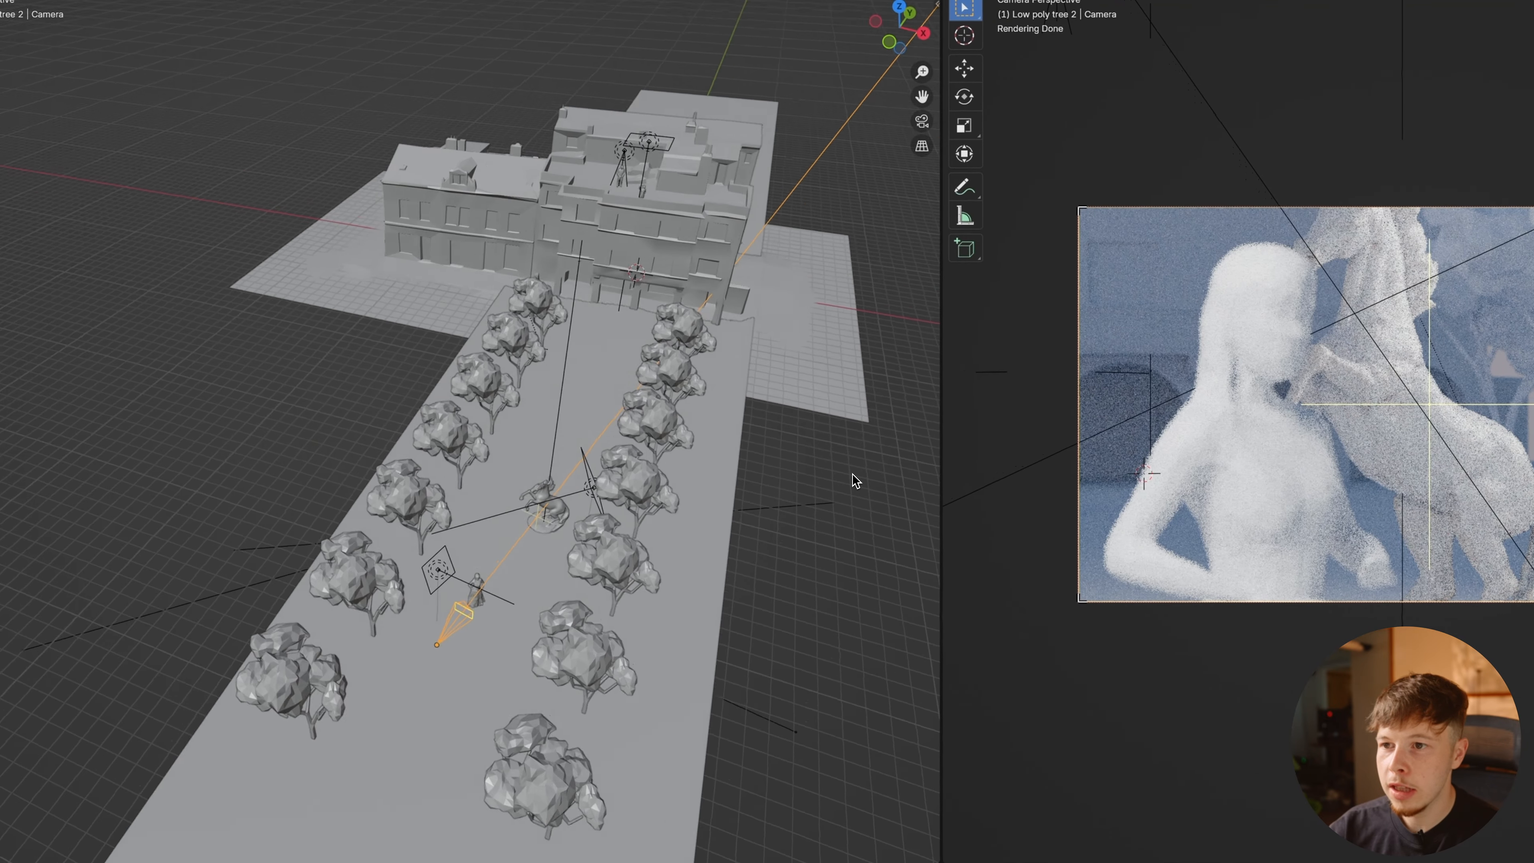
middle_click_drag(852, 474, 866, 475)
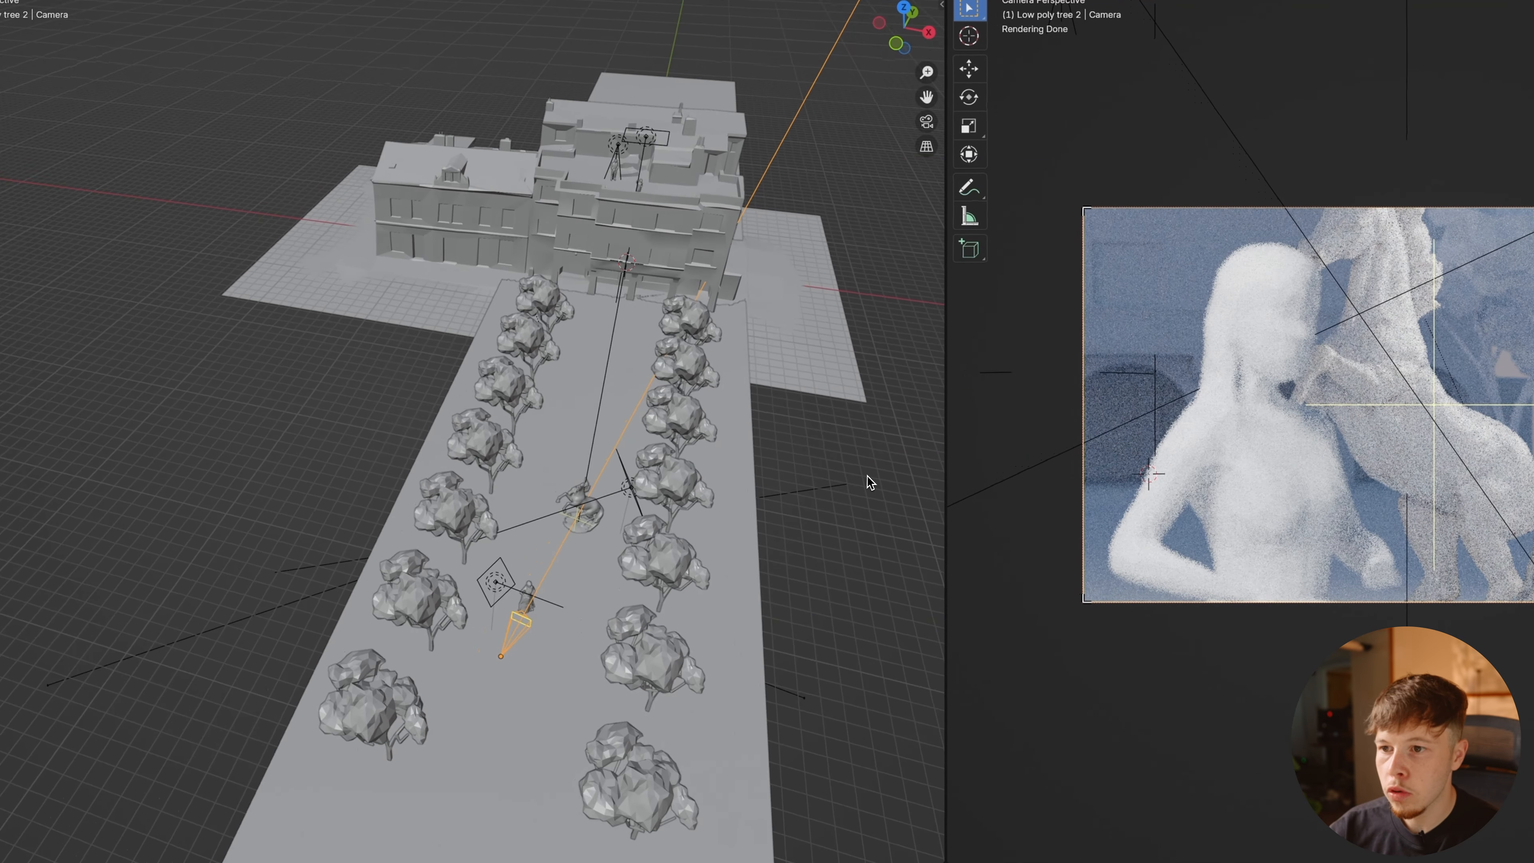
scroll(527, 529, "up", 4)
middle_click_drag(637, 559, 560, 327, "shift")
scroll(659, 223, "up", 6)
middle_click_drag(418, 333, 544, 270, "shift")
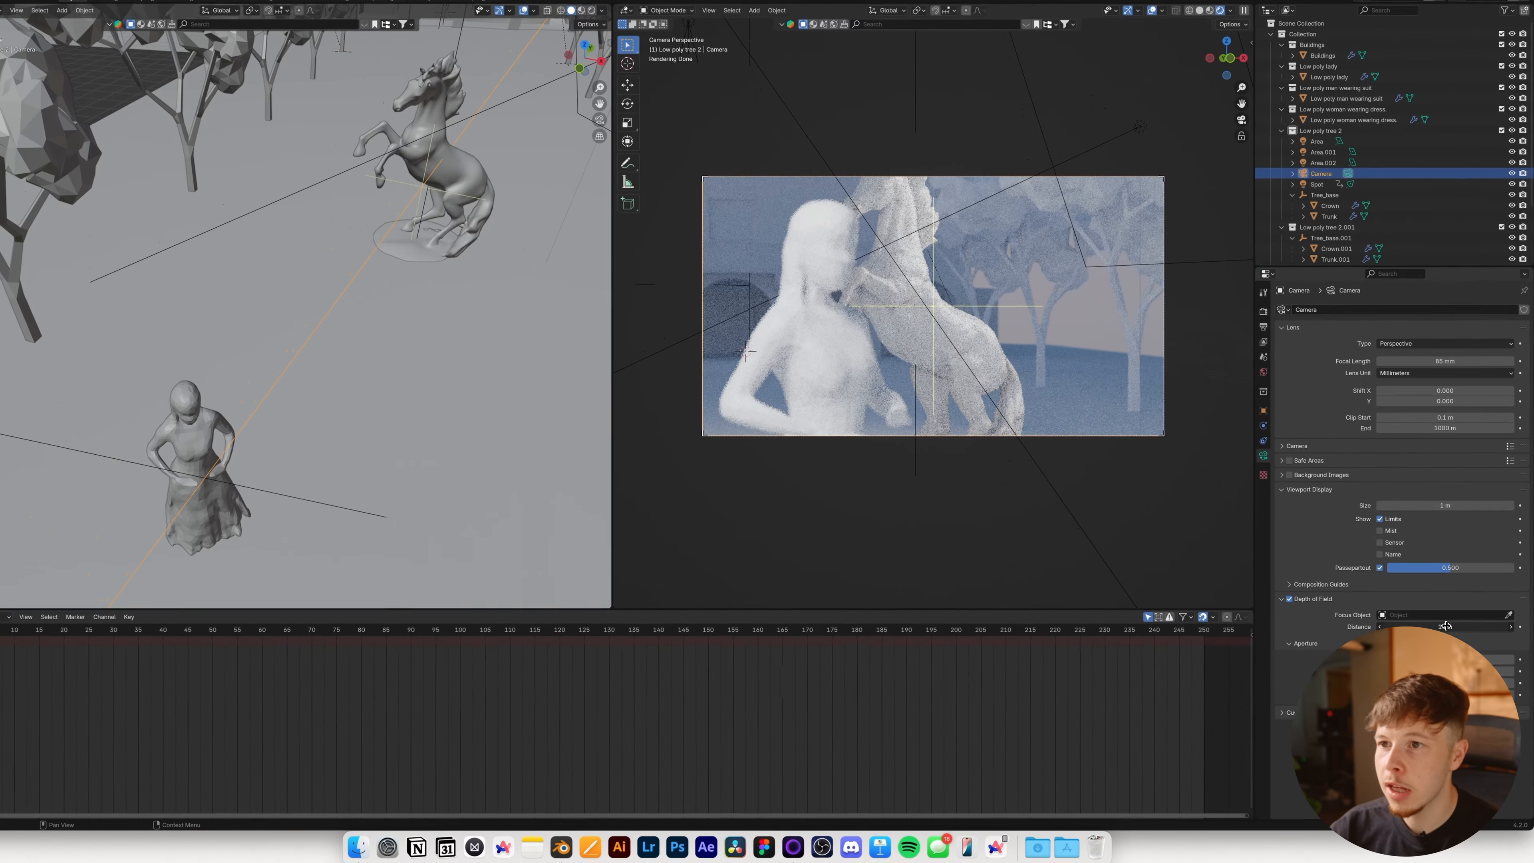
left_click_drag(1447, 627, 1313, 648)
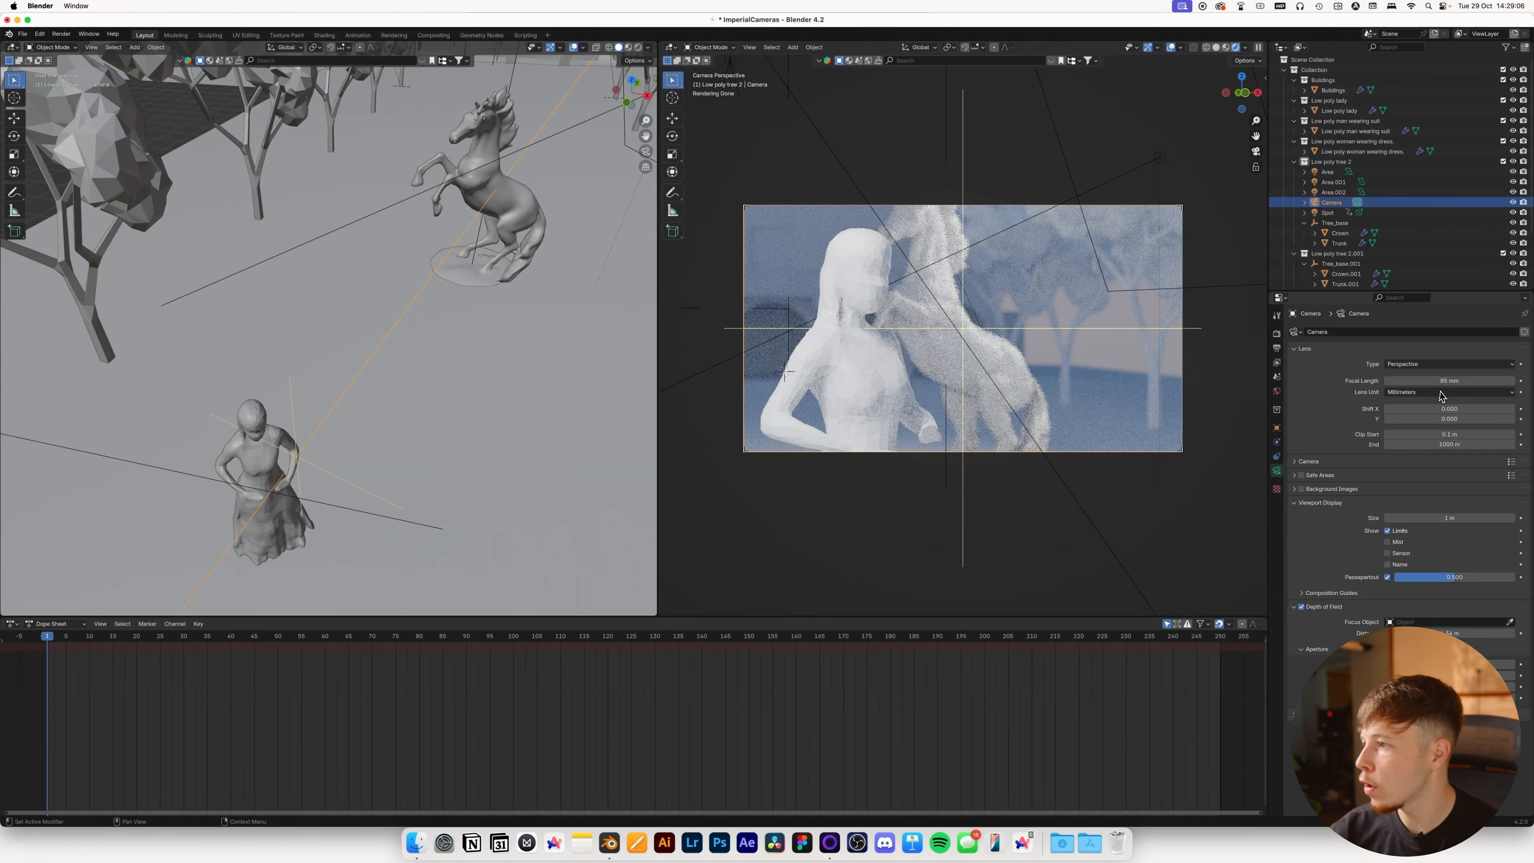
Reposition the camera at X -1.22 m and Y -46.094 m with a Z rotation of -4°, and return to its lens settings.
left_click(1277, 427)
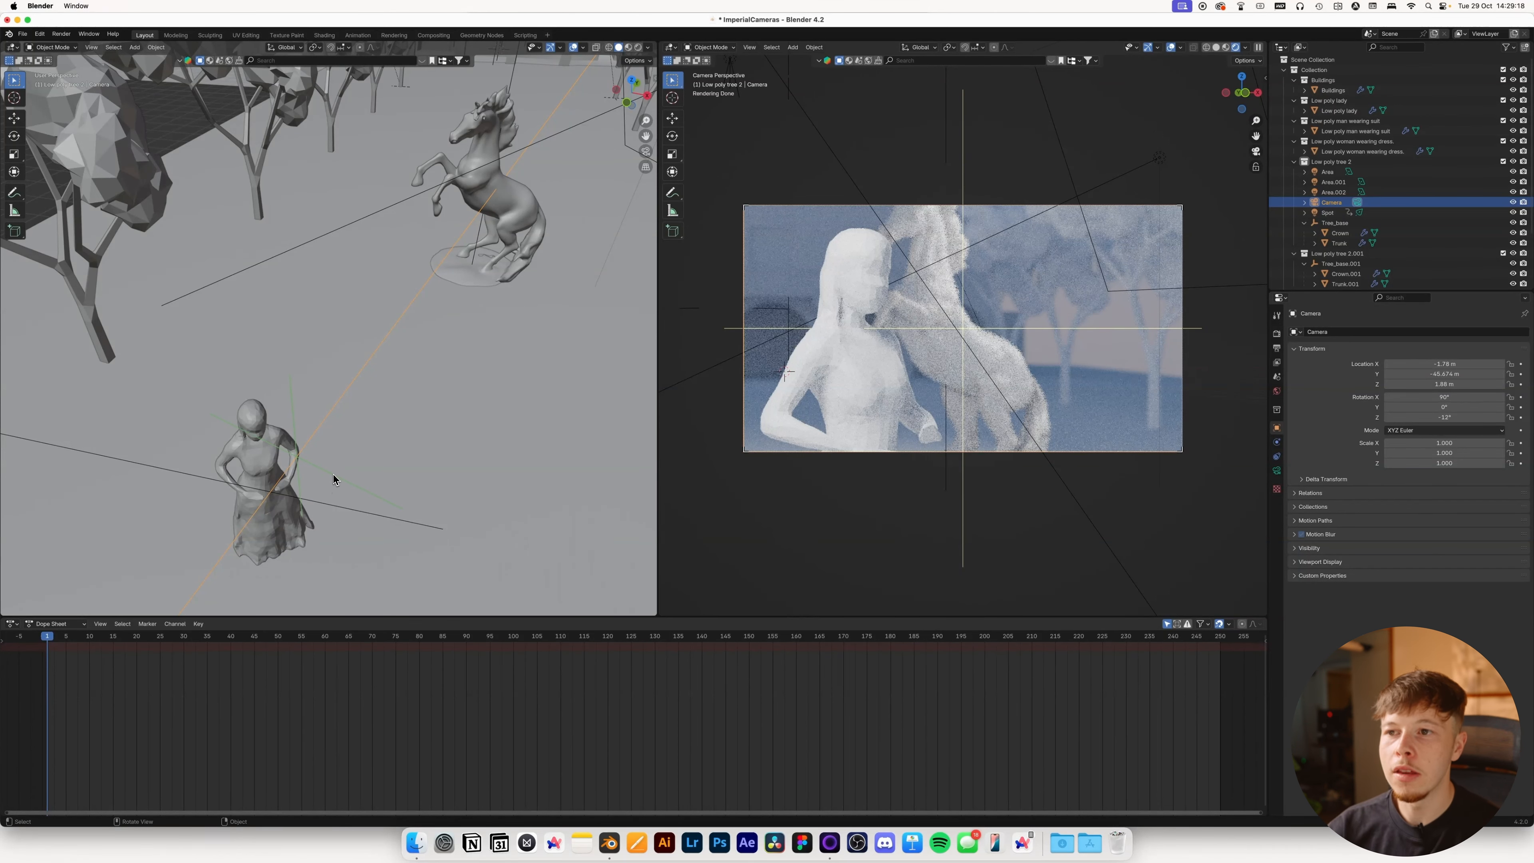
left_click(1277, 472)
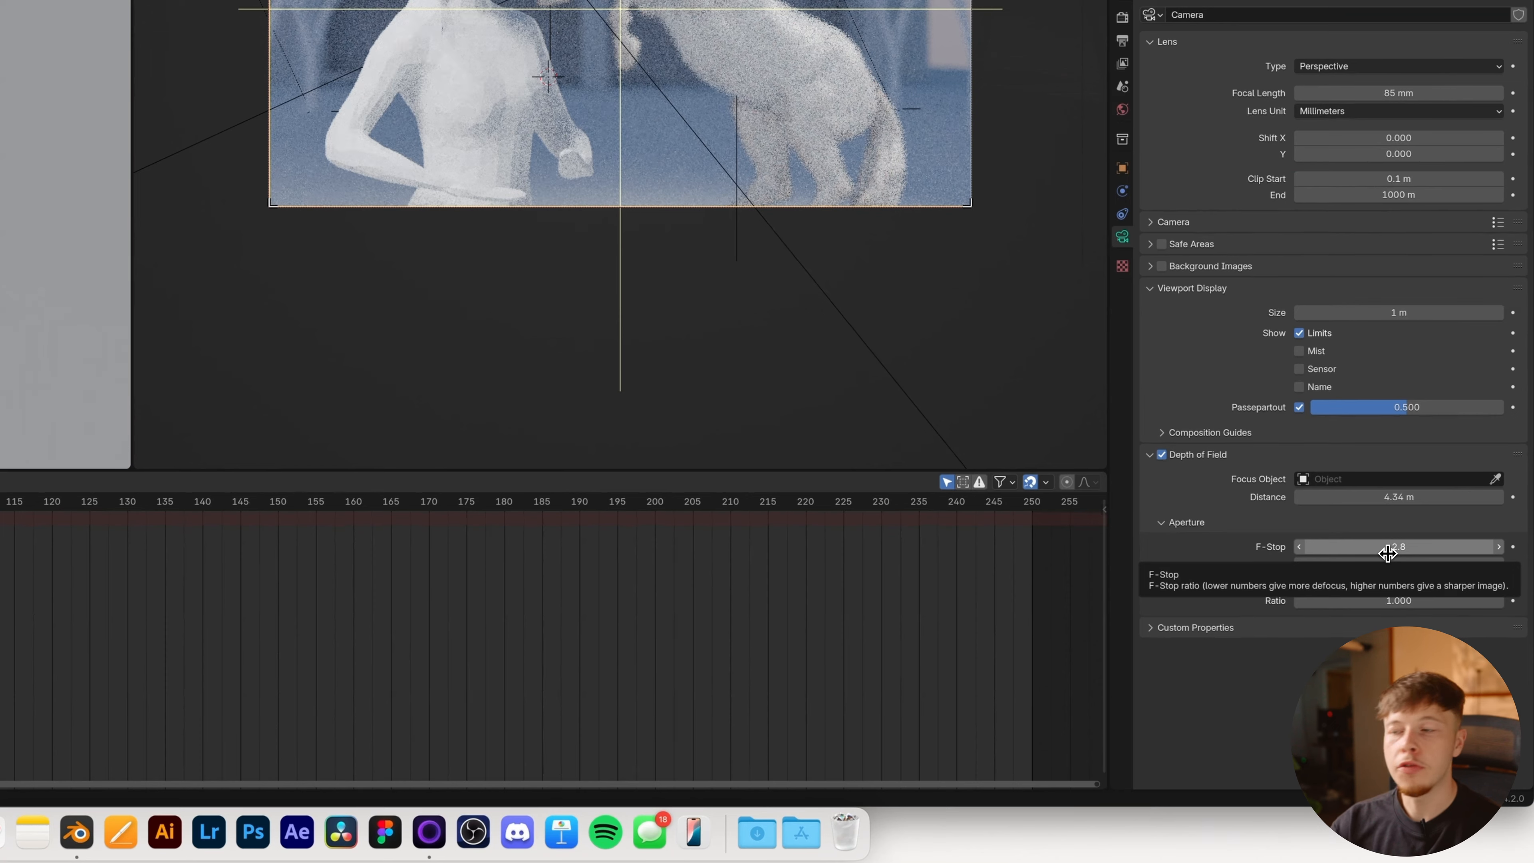
Try an F-stop of 16.0 for the camera's depth of field.
left_click(1388, 553)
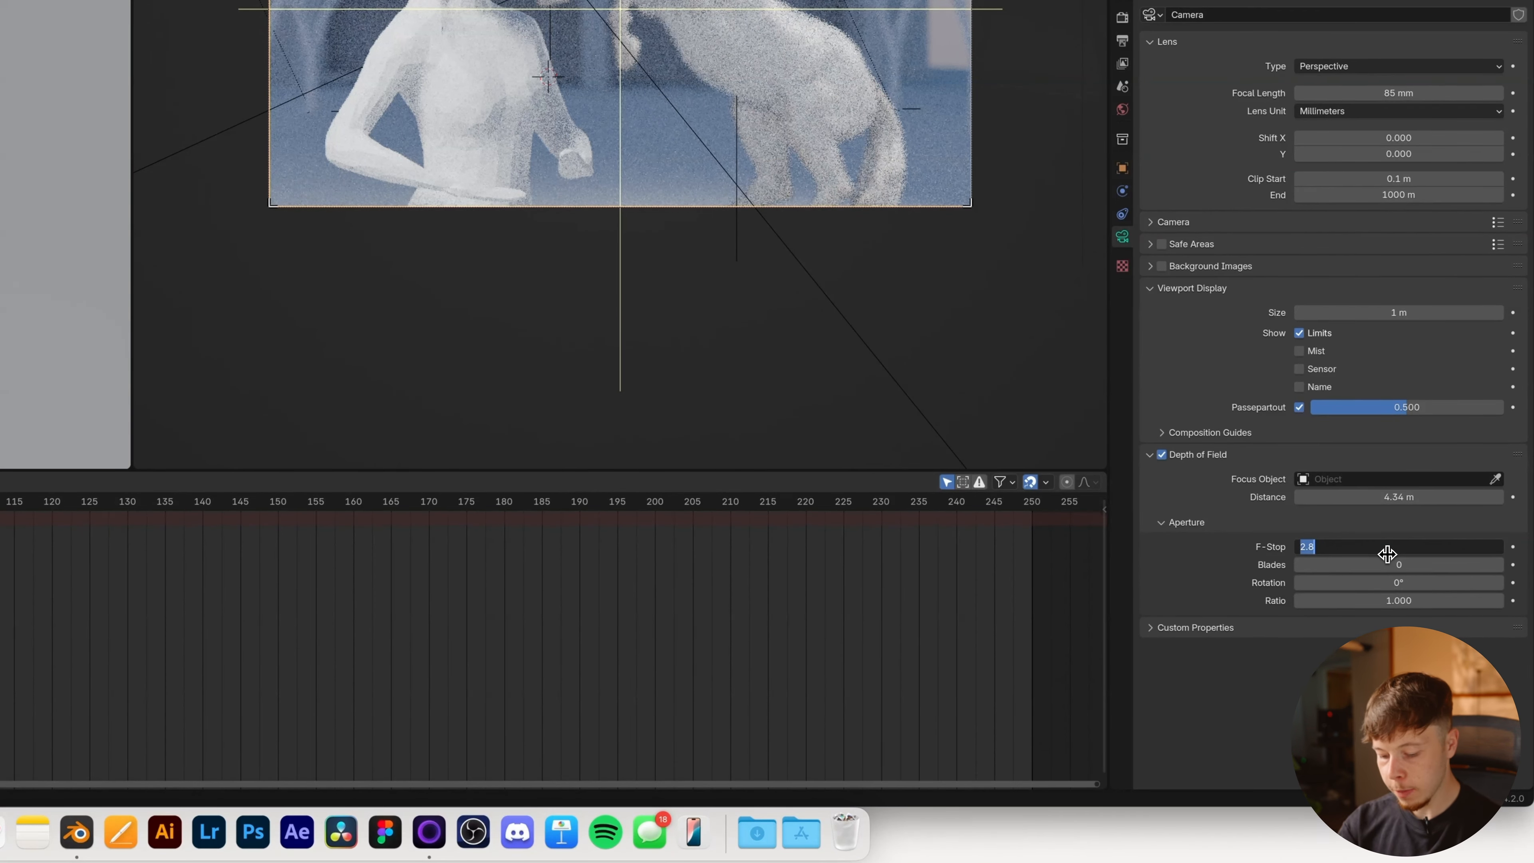
key("Return")
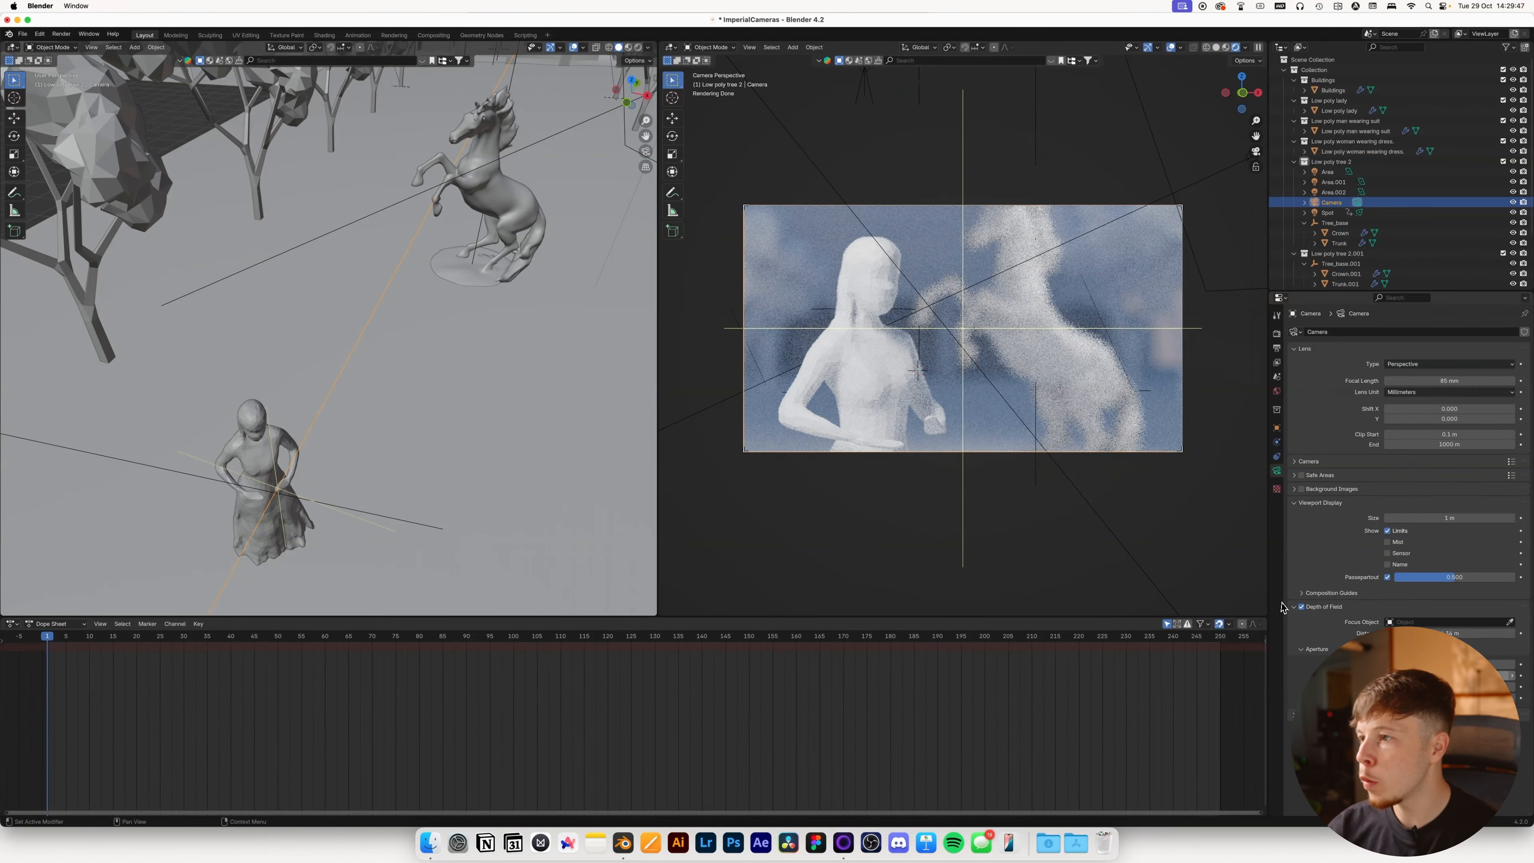
left_click(1442, 661)
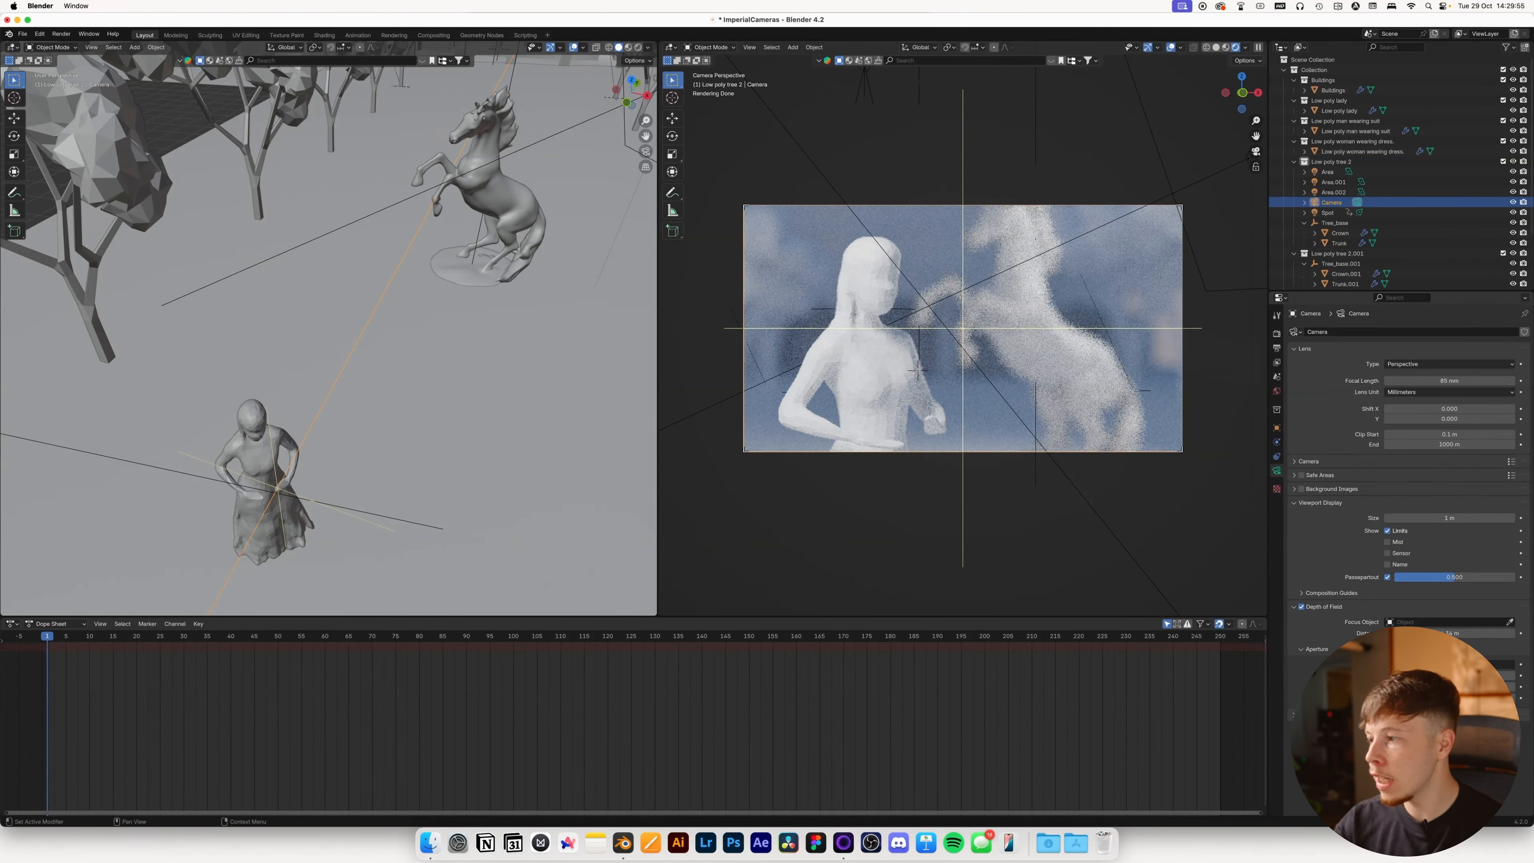
key("Return")
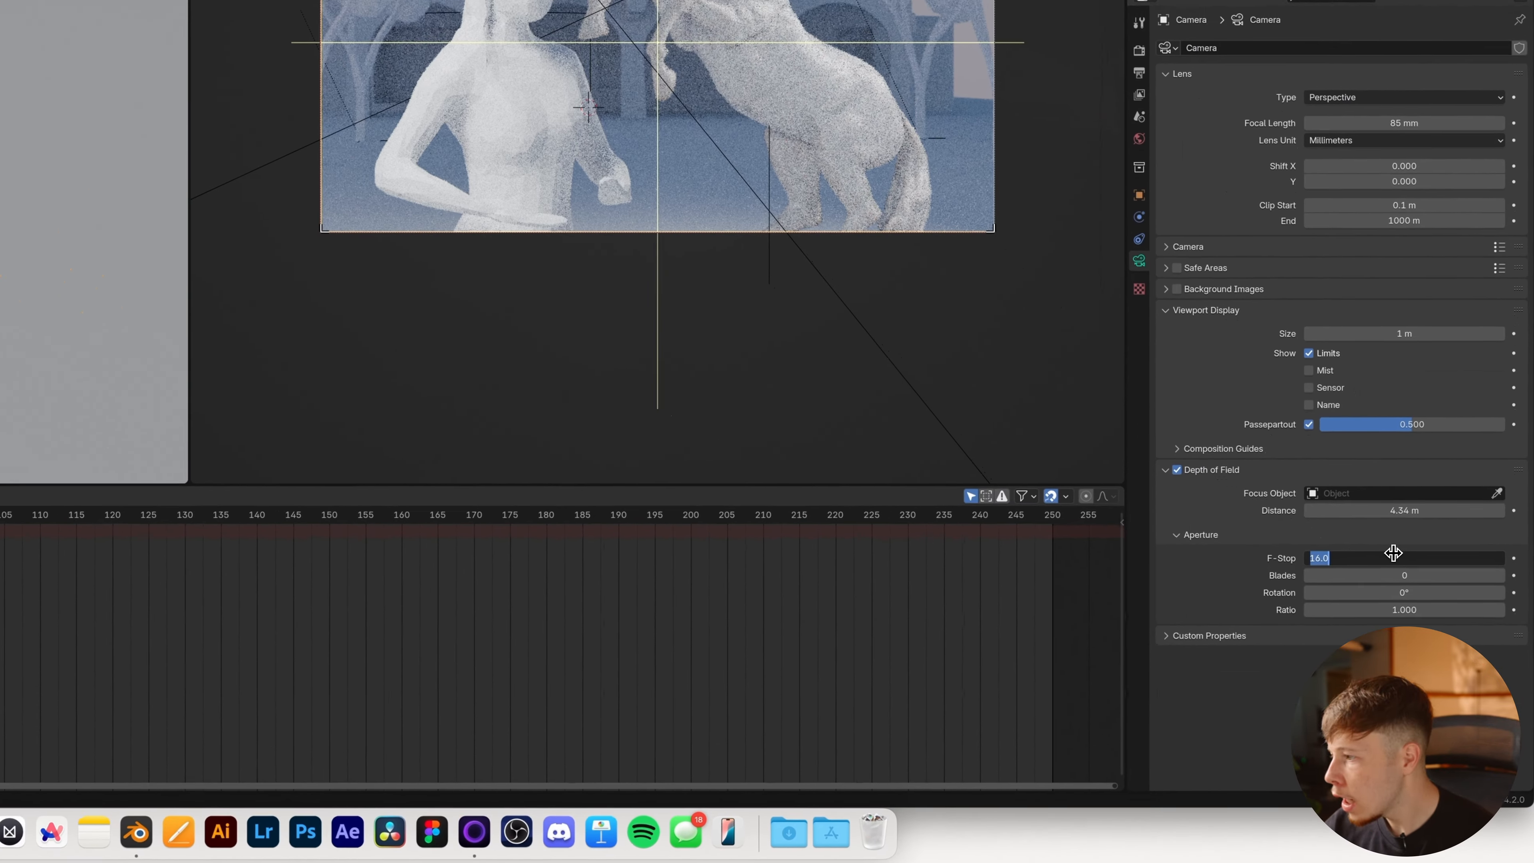
Set the depth of field aperture to F-stop 1.4.
left_click(1442, 666)
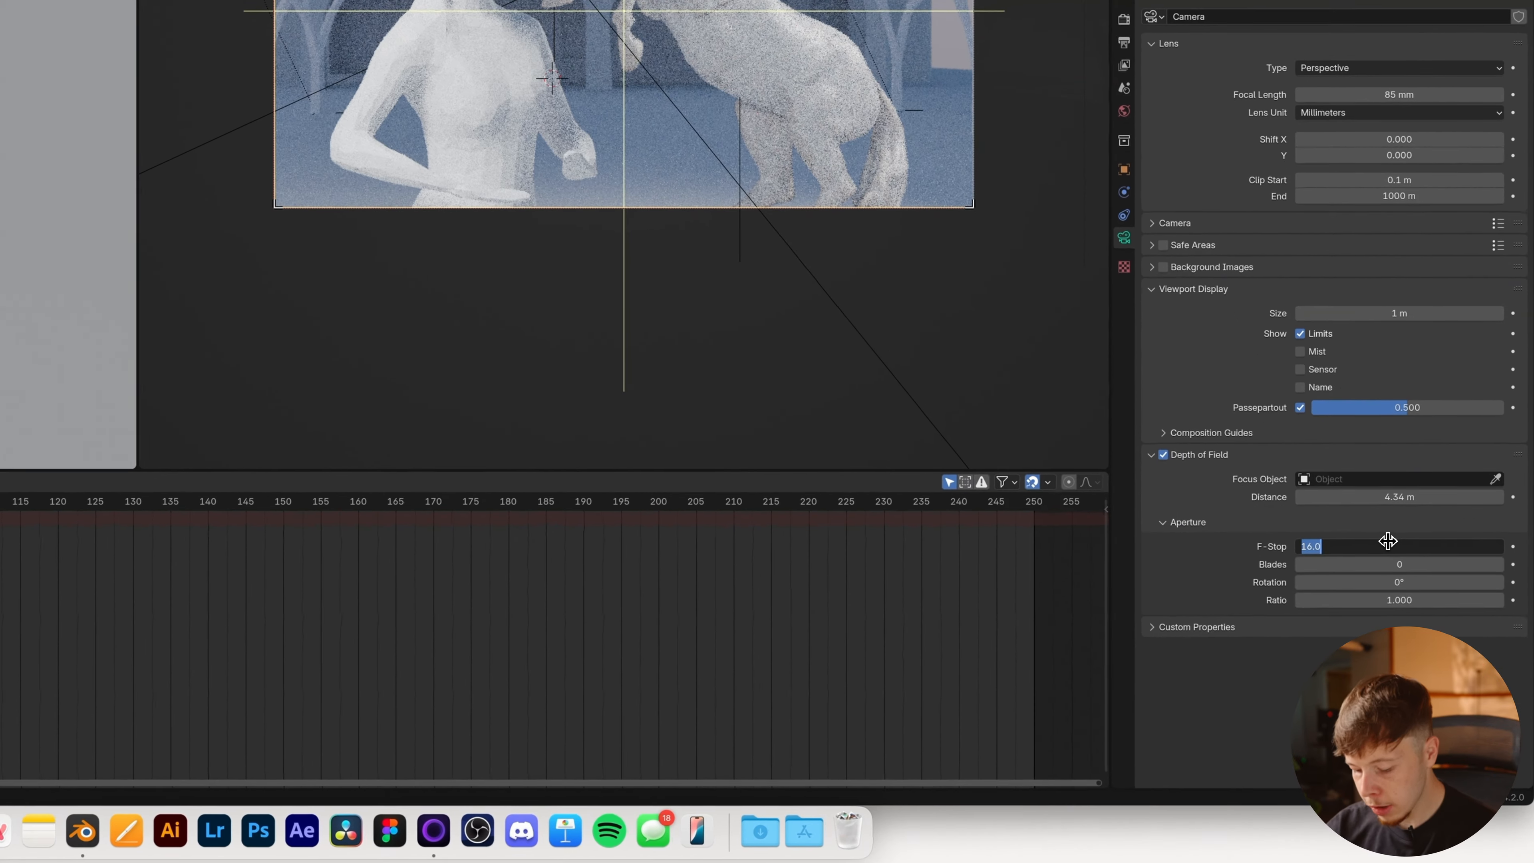
type("1.4")
key("Return")
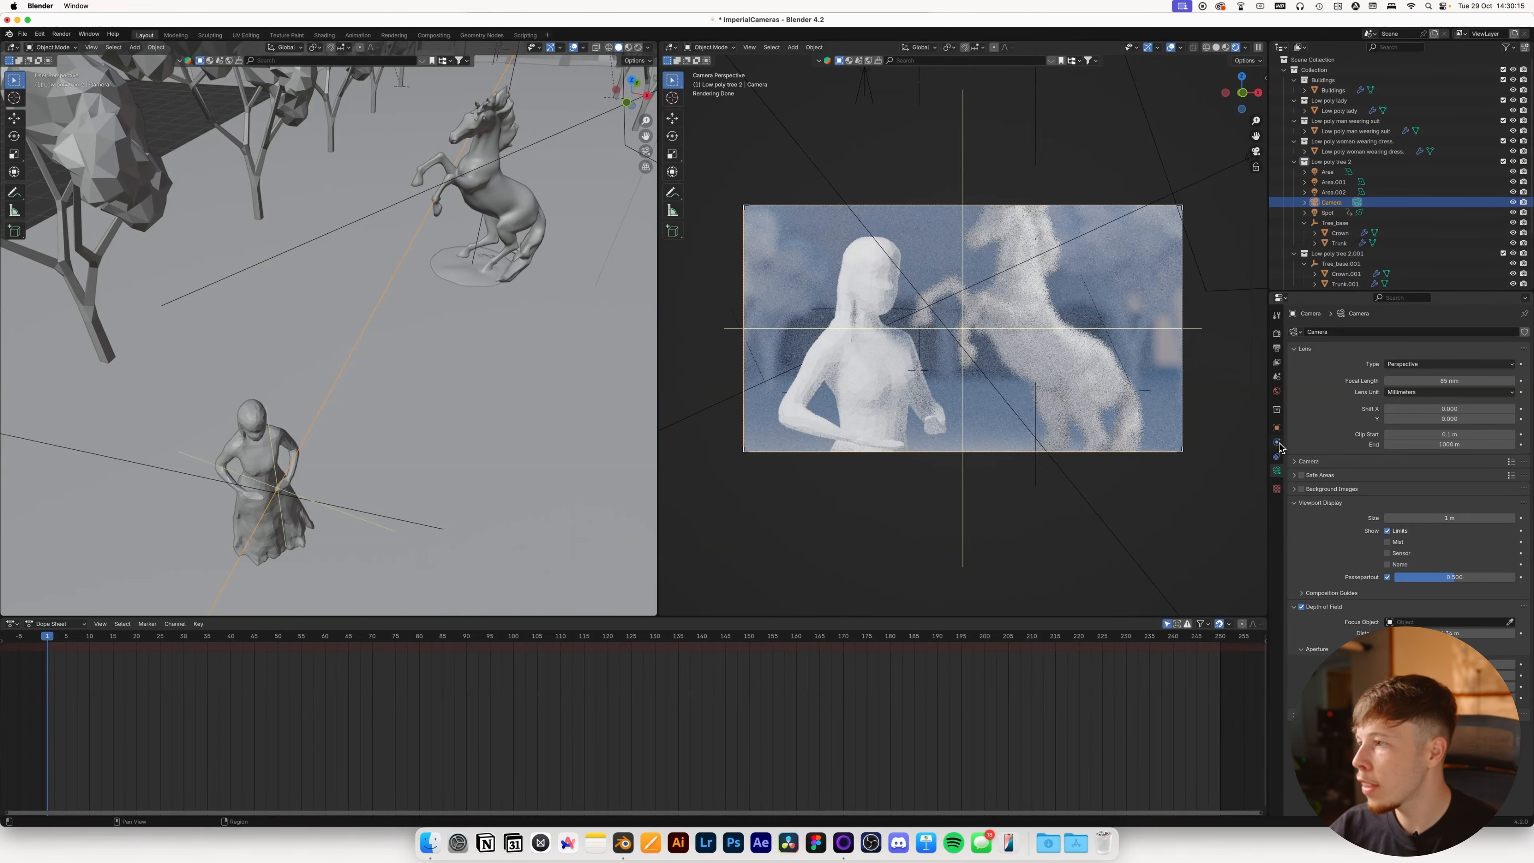
Keyframe the camera's location, rotation and focus distance at frame 30.
left_click(1277, 431)
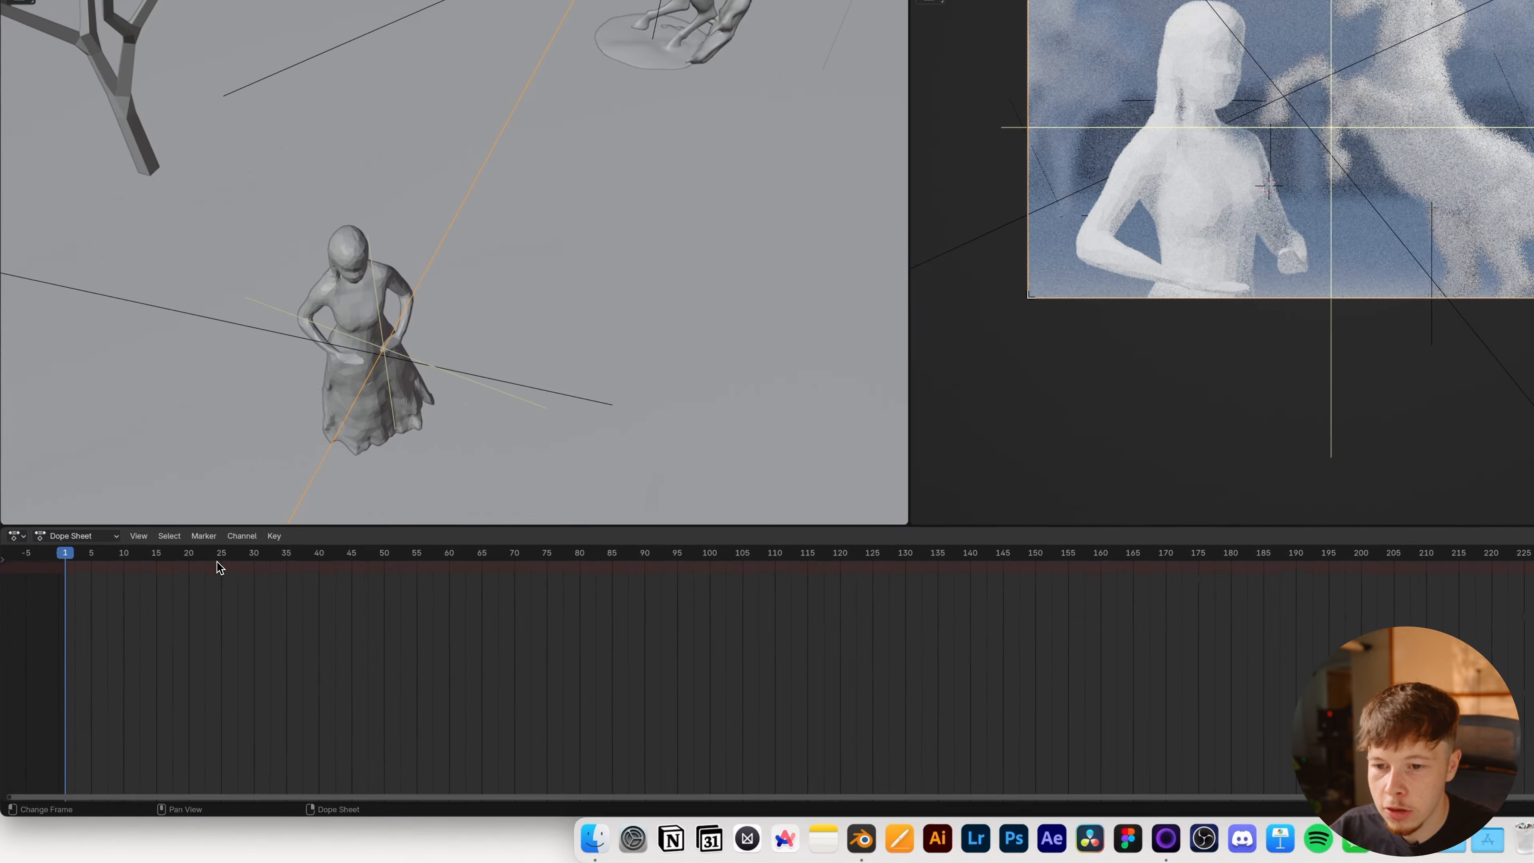
left_click(188, 650)
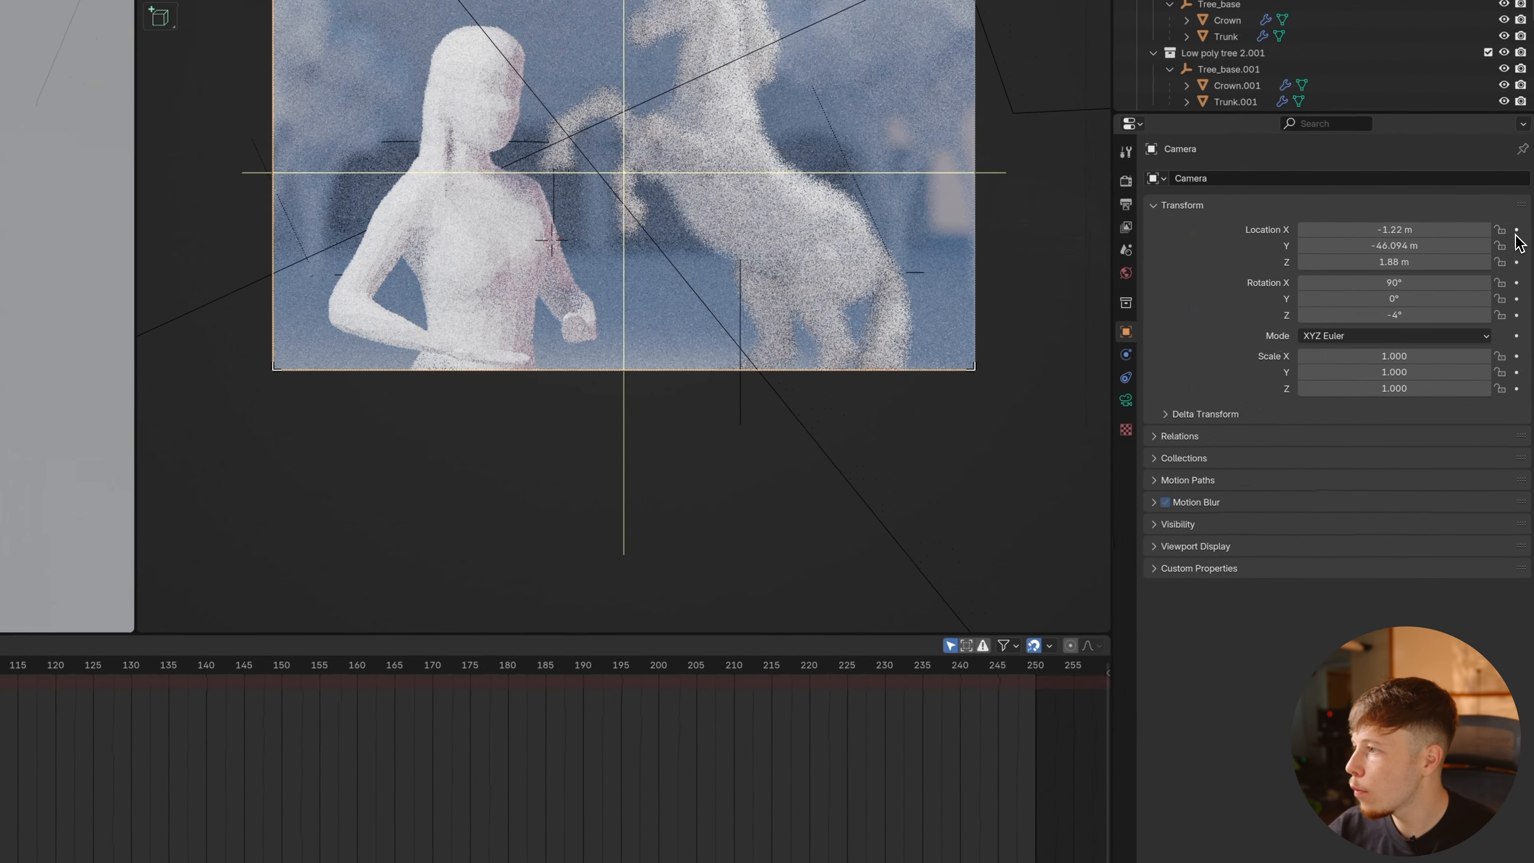
left_click_drag(1517, 230, 1520, 244)
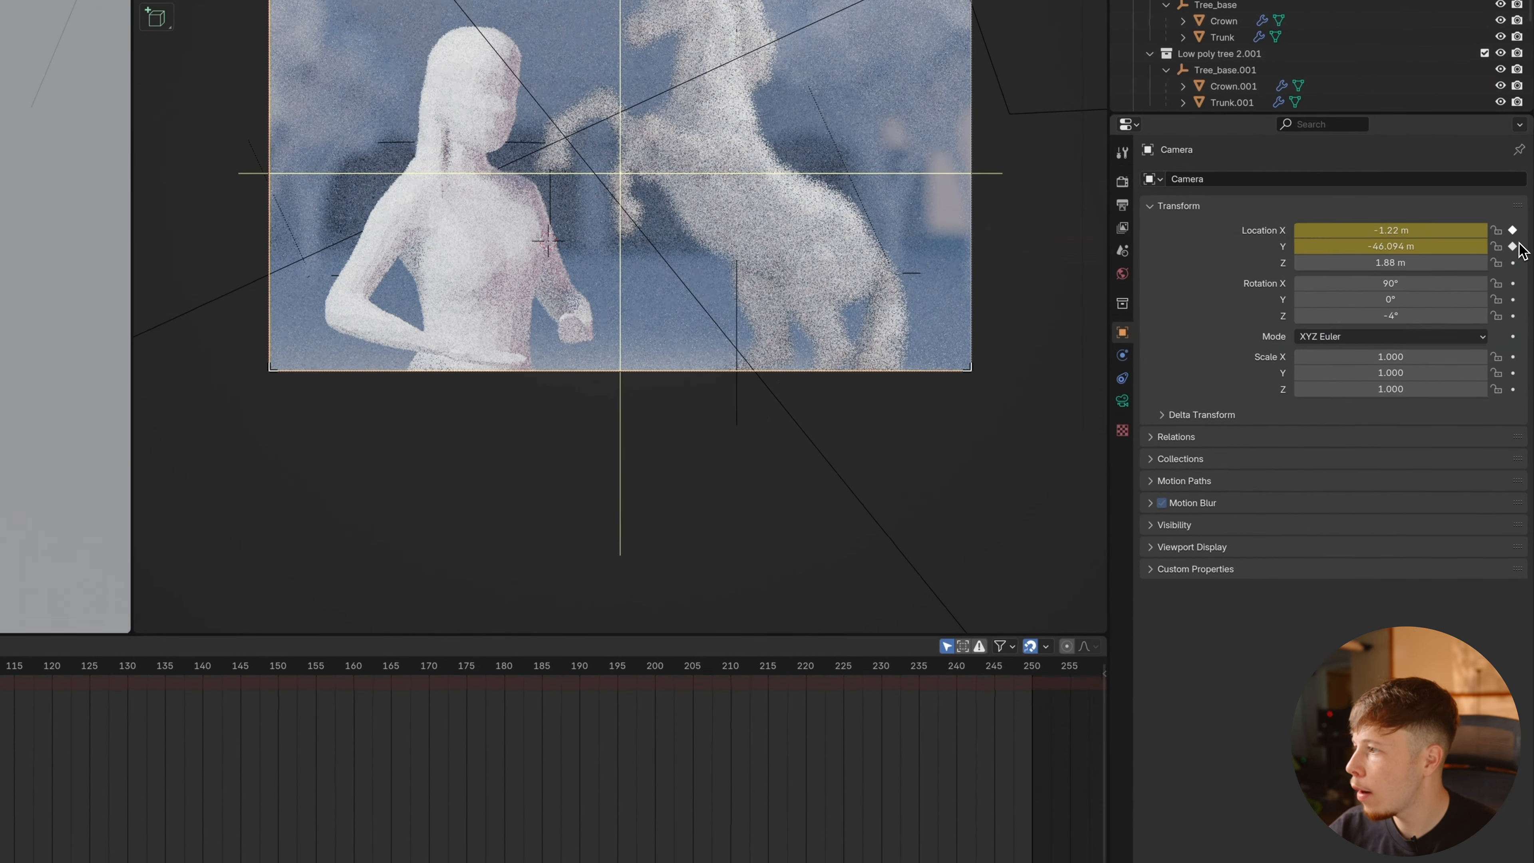
left_click(1123, 400)
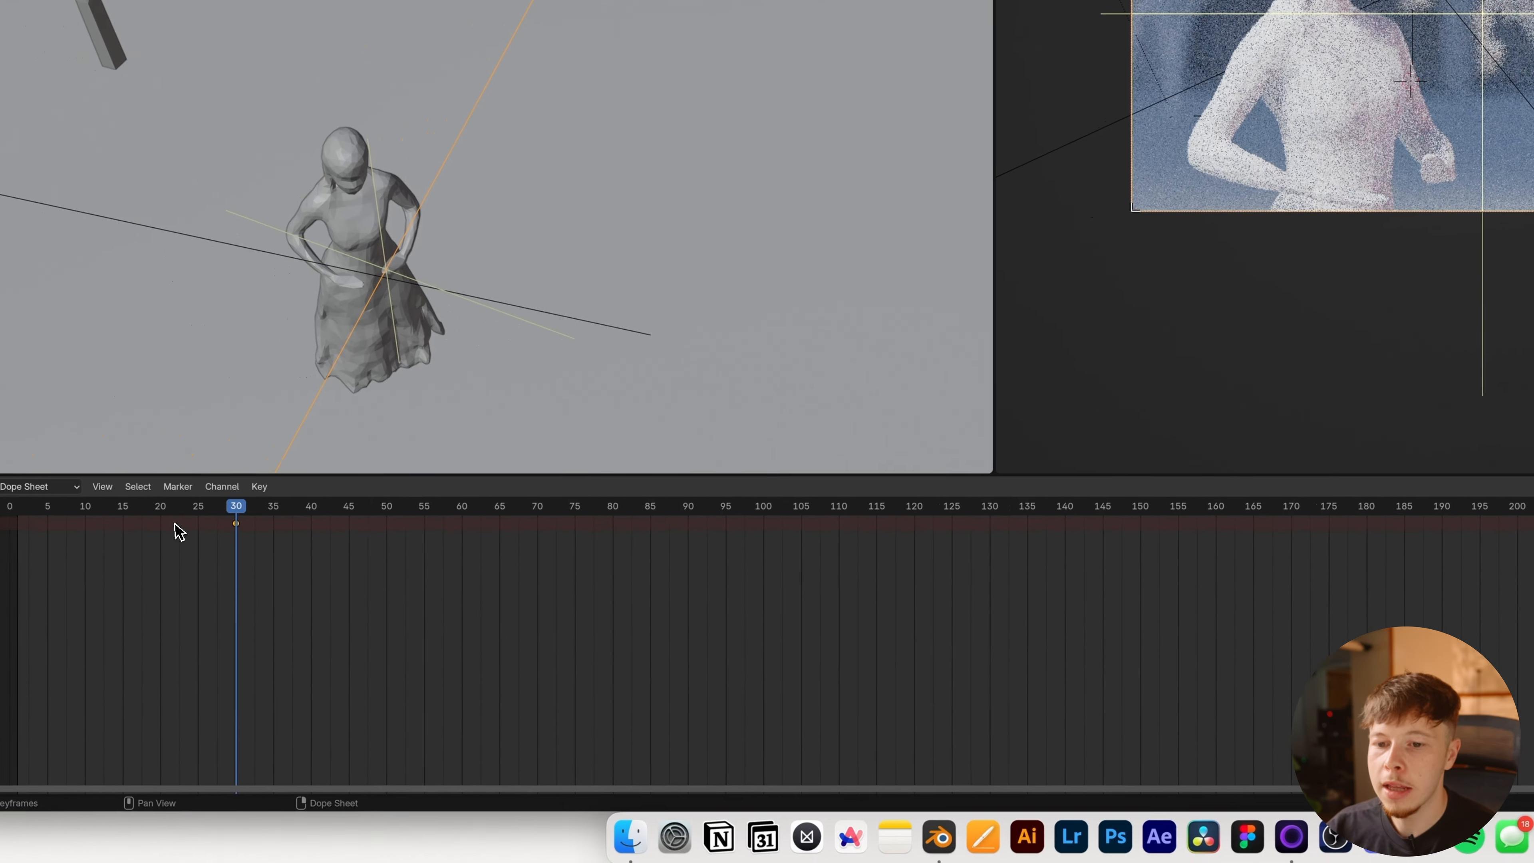
At frame 1, set the camera's location to Y -47.254 m and Z 1.42 m, tilt it upward, and keyframe the changed values.
left_click_drag(168, 508, 18, 514)
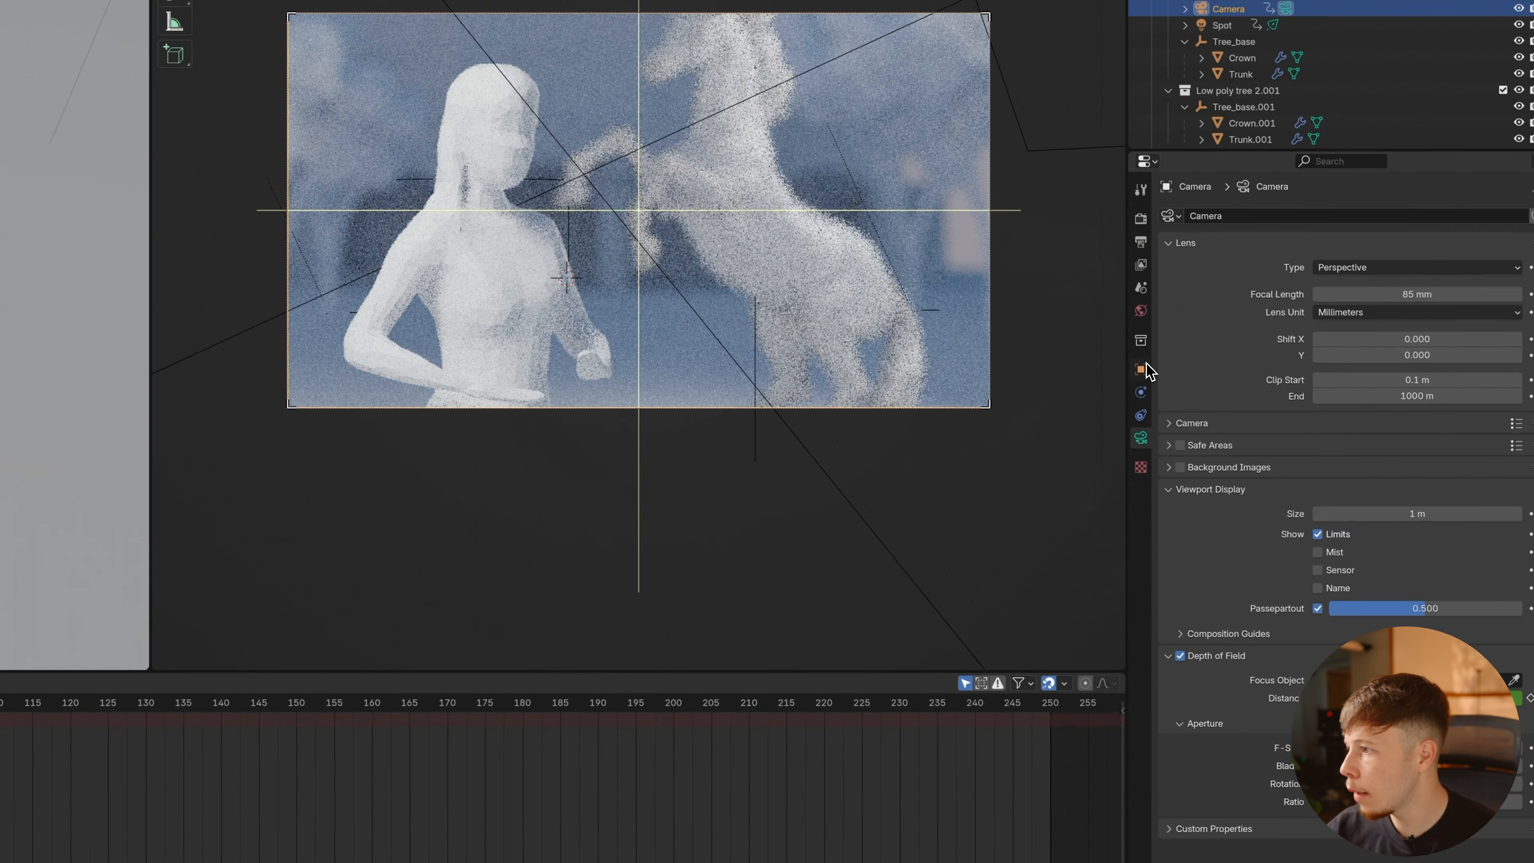
left_click(1124, 374)
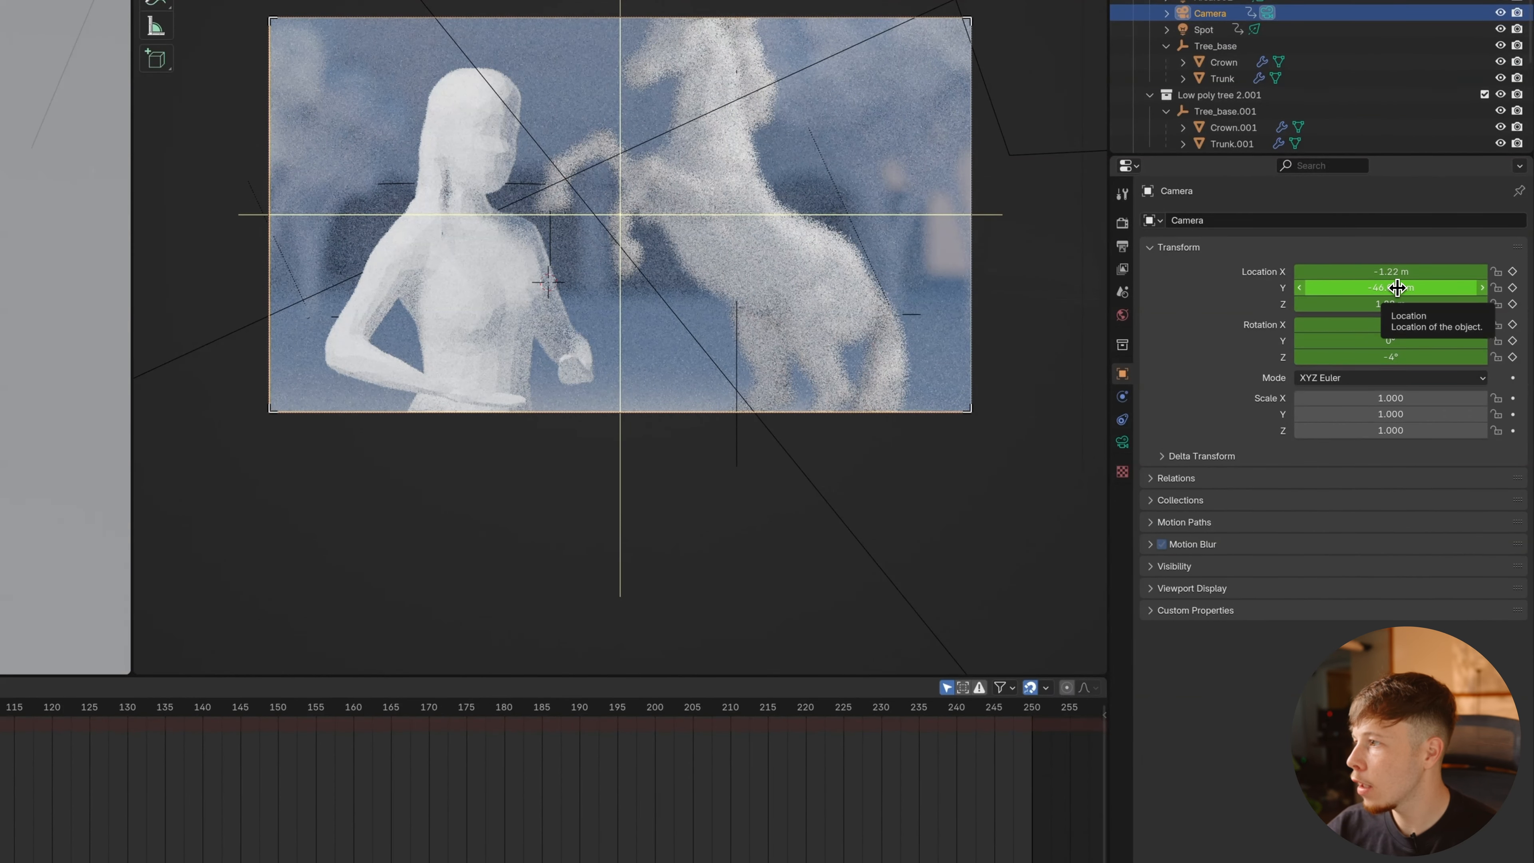
mouse_move(1398, 294)
left_mouse_down()
mouse_move(1372, 295)
mouse_move(1403, 323)
left_mouse_up()
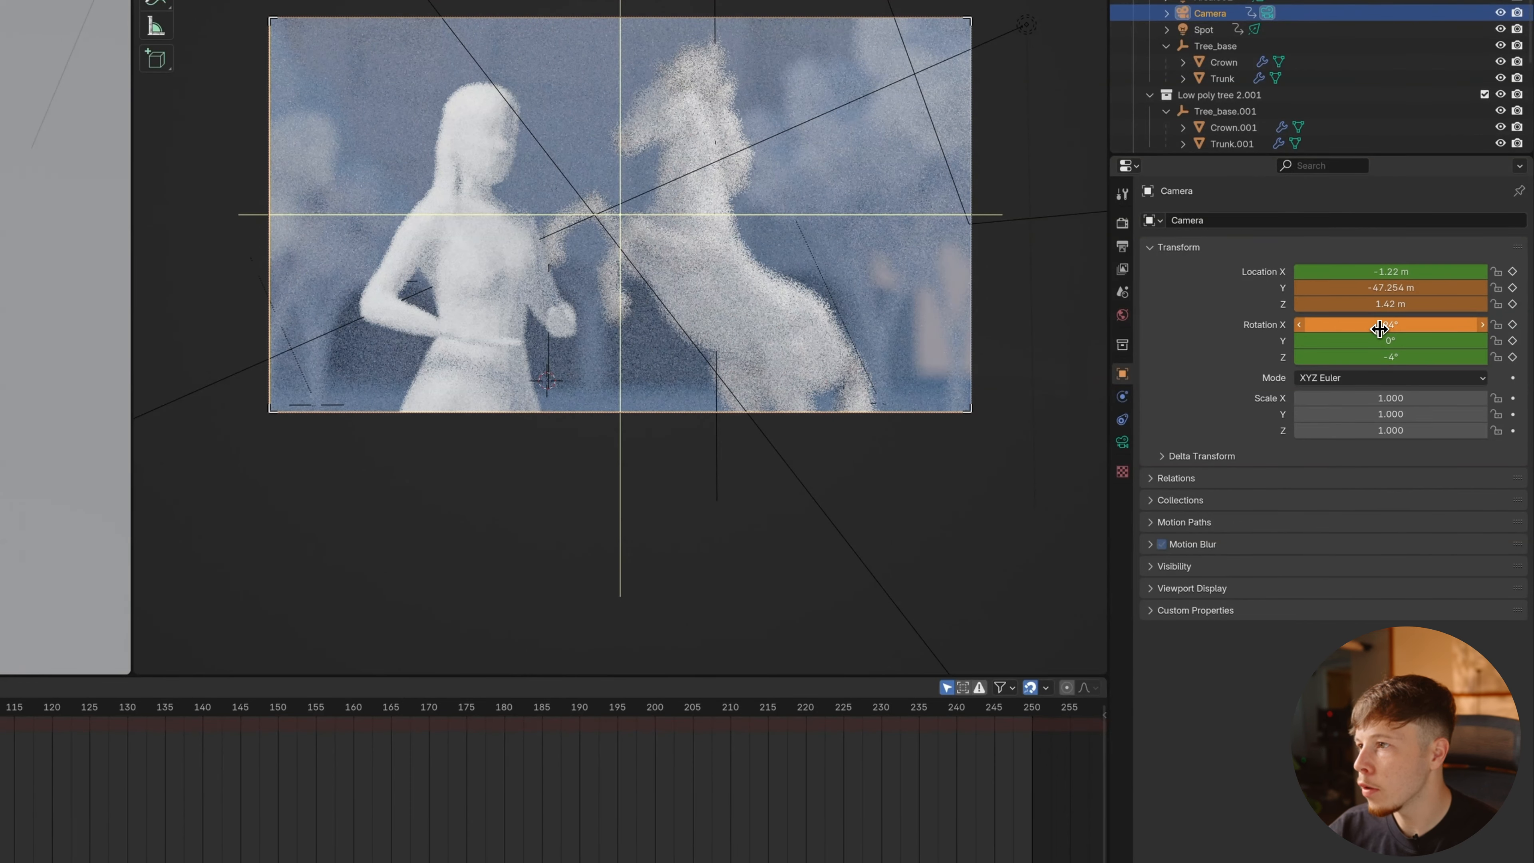
left_click(1513, 288)
left_click(1513, 304)
left_click(1513, 325)
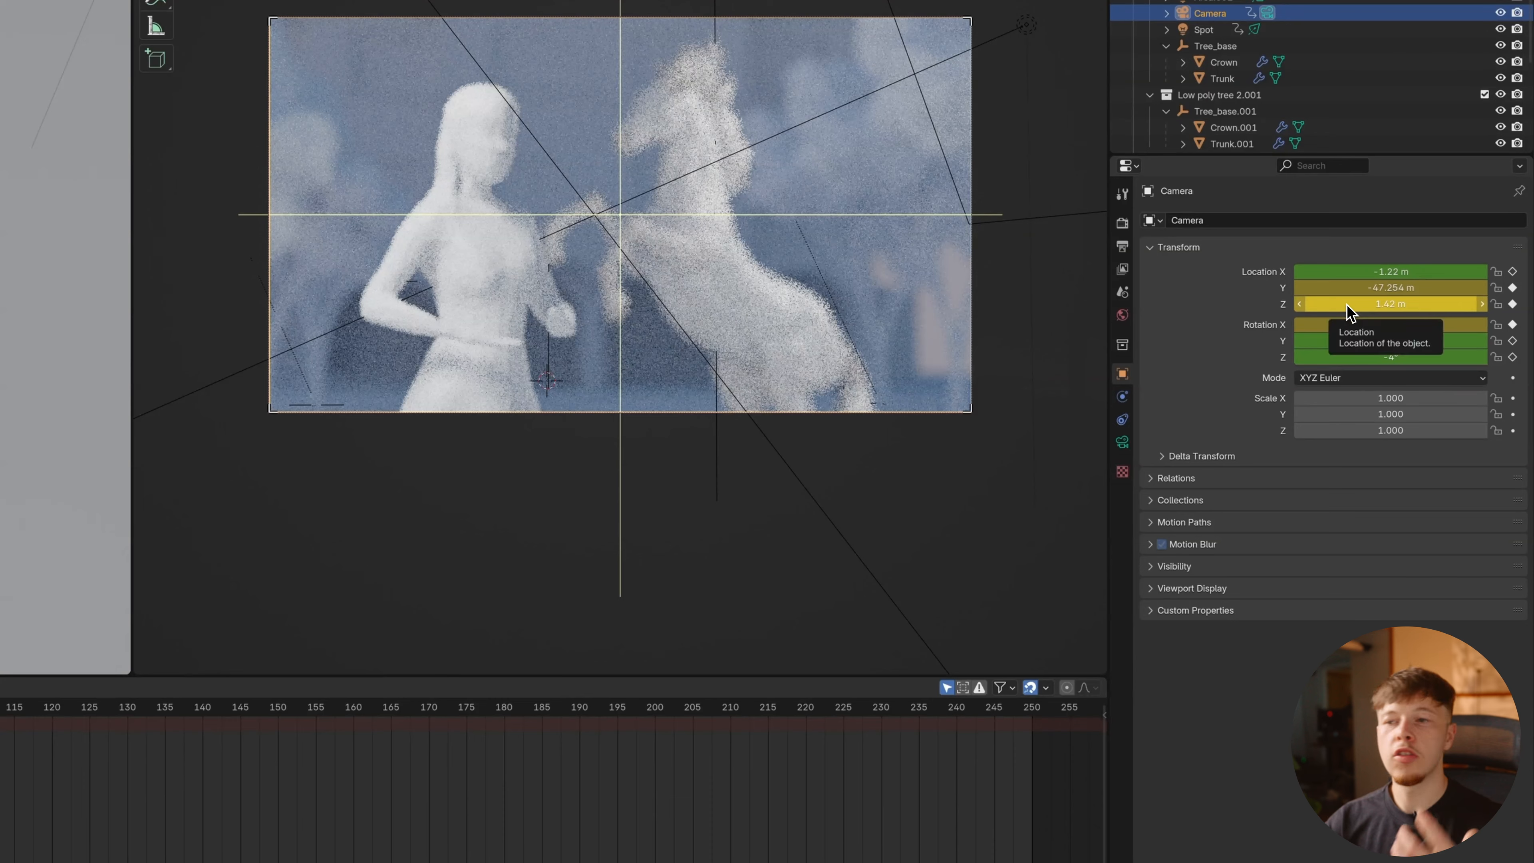
Refocus the camera on the woman at frame 1 by adjusting the focus distance, and keyframe it.
left_click(1124, 443)
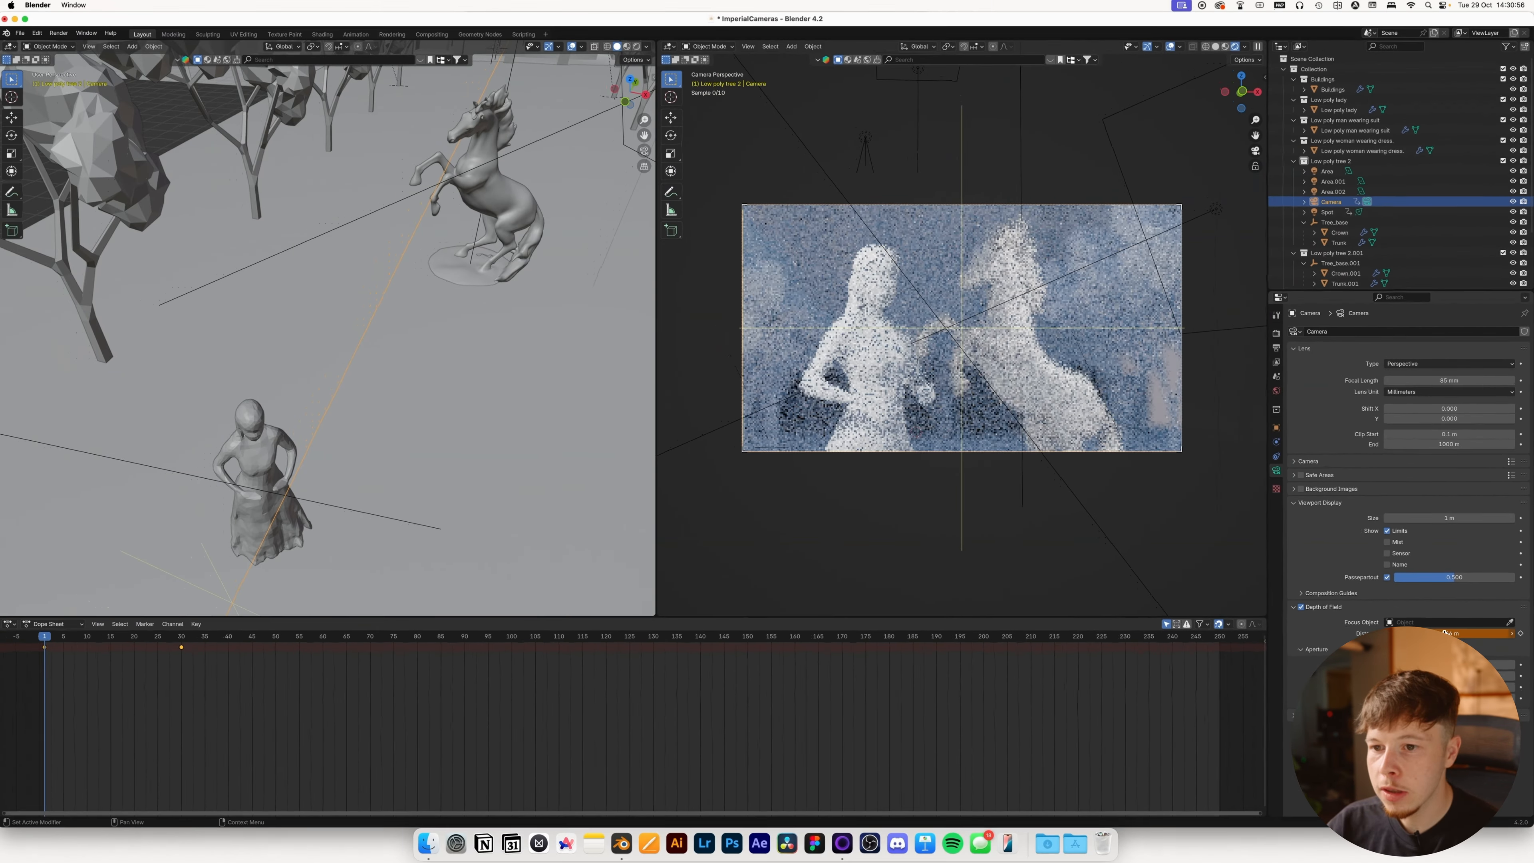
left_click_drag(1444, 632, 1477, 625)
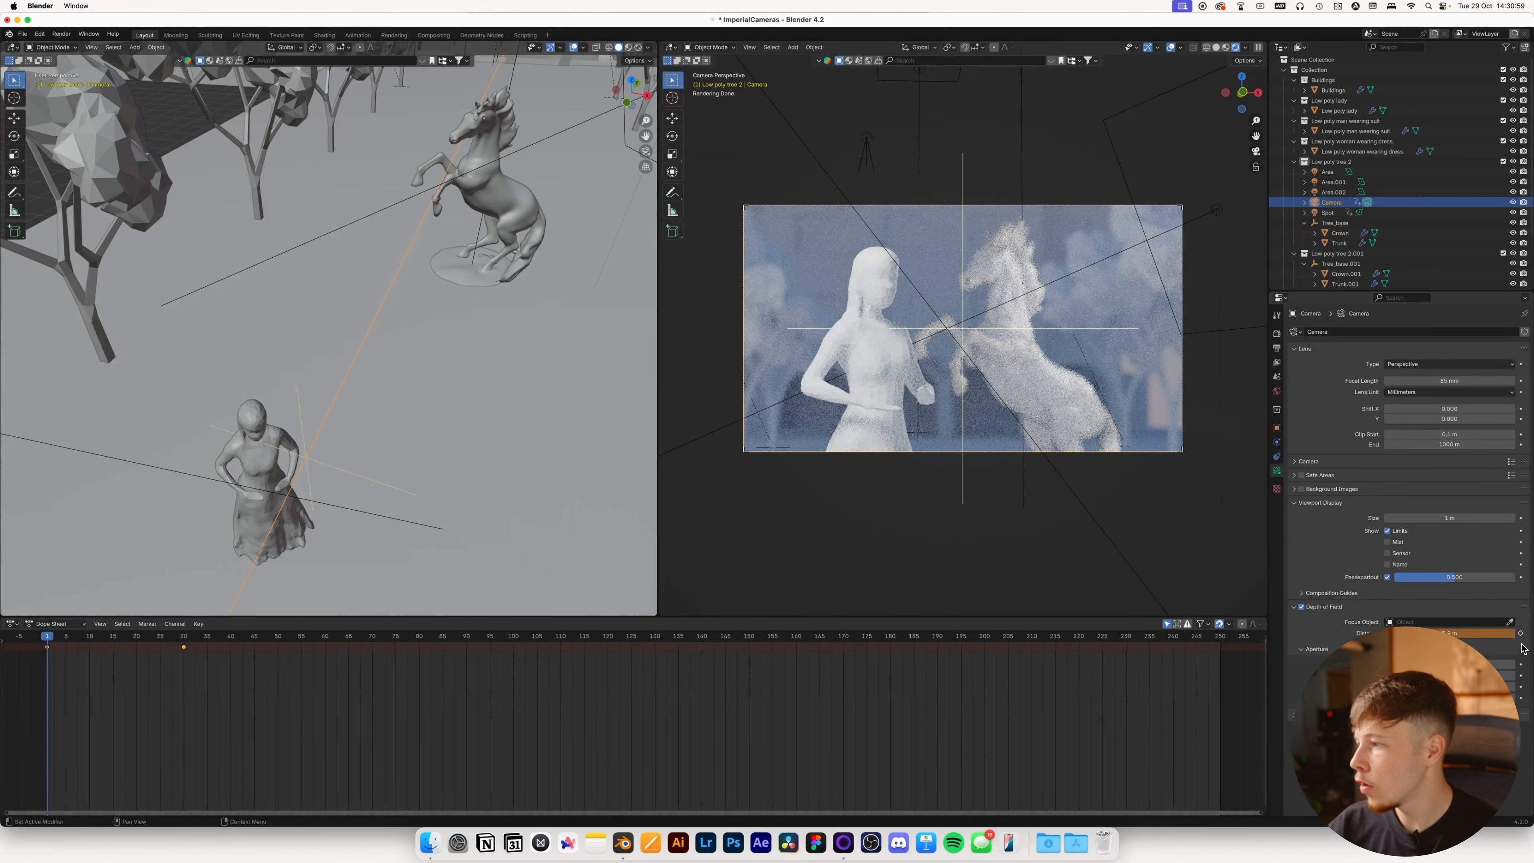
left_click(1521, 634)
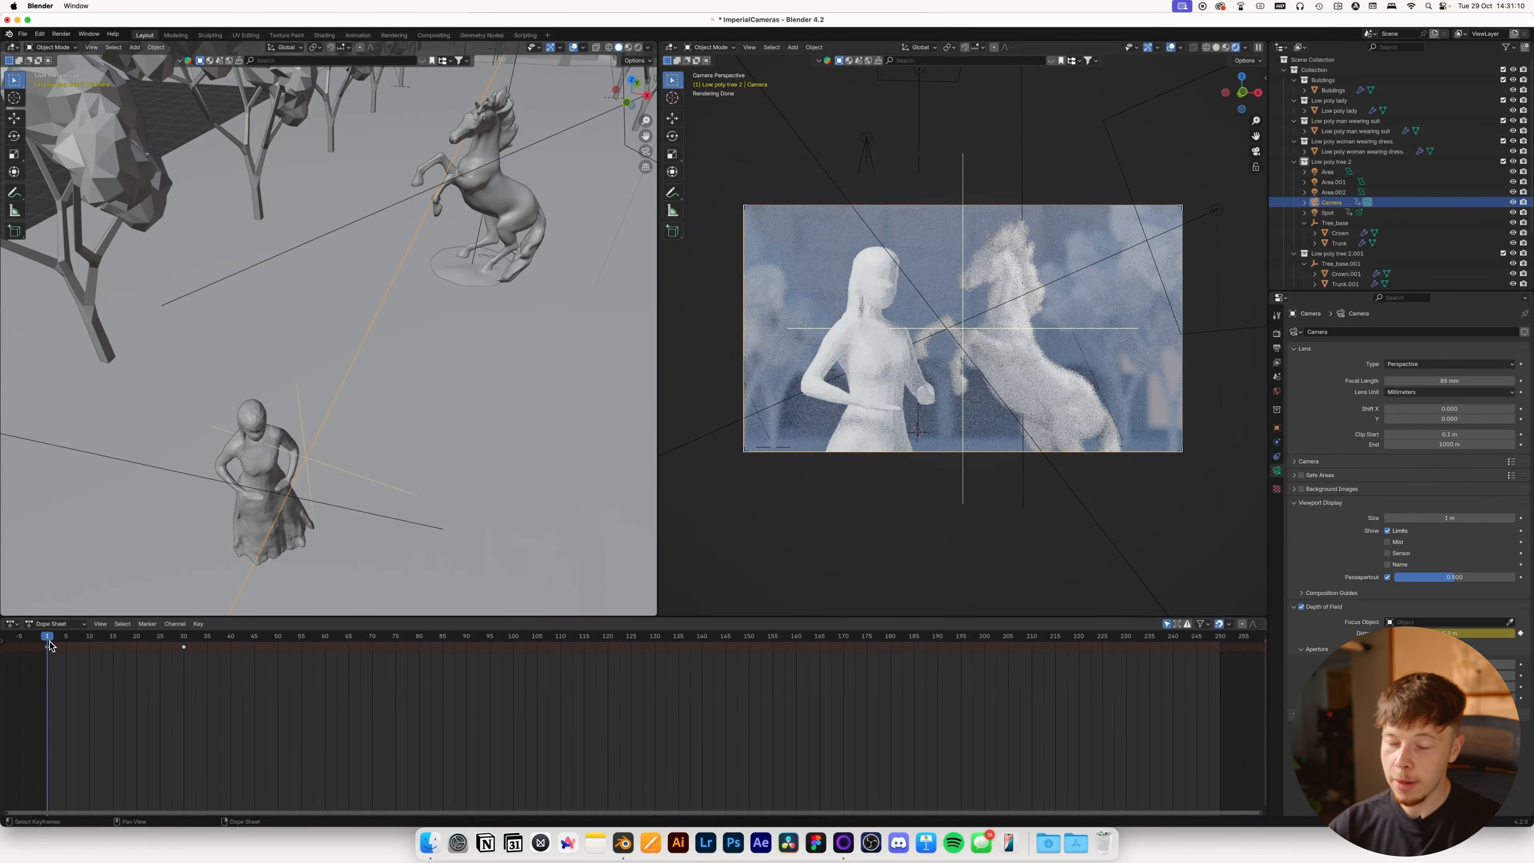
Shift the camera's two keyframes to frames 30 and 59 and place the playhead at frame 30.
left_click_drag(213, 661, 184, 639)
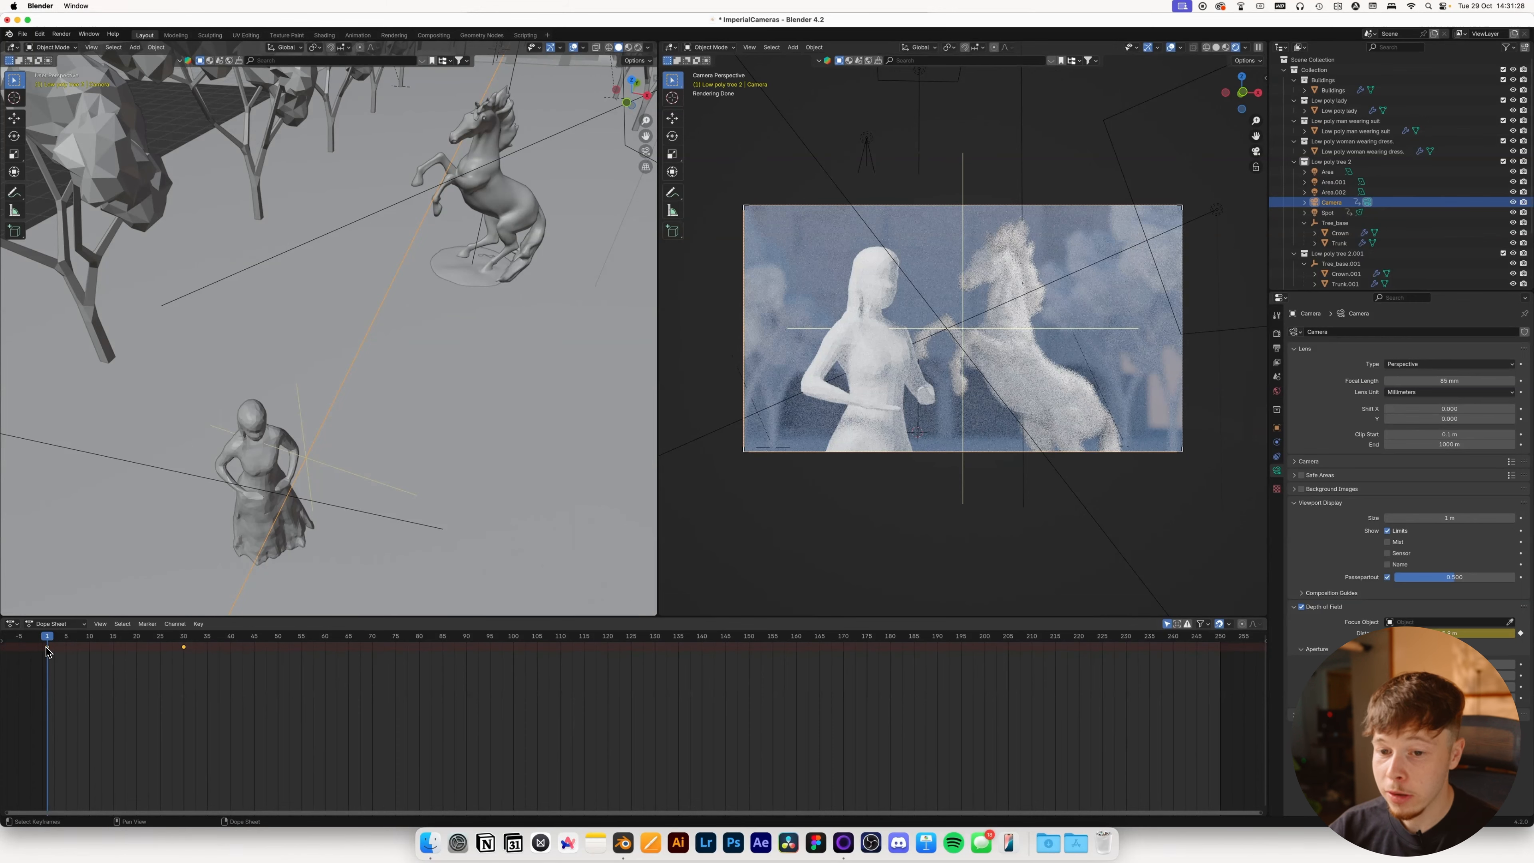
left_click(187, 661)
left_click(321, 647)
Add a second camera to the scene and rename it "Camera 1".
scroll(435, 387, "down", 10)
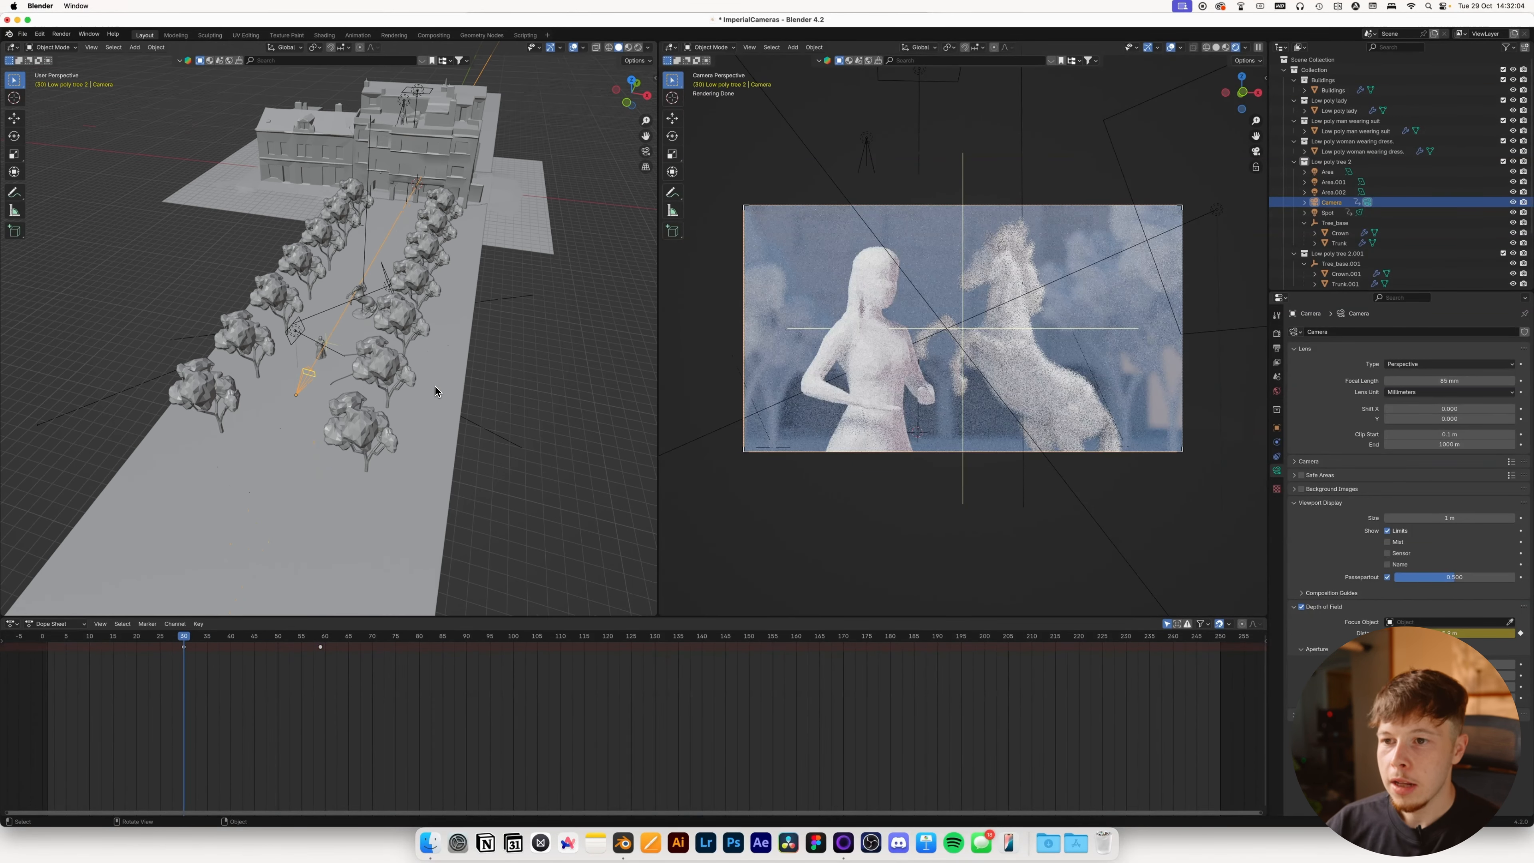
key("shift+a")
left_click(579, 423)
double_click(1364, 214)
type("Camera 1")
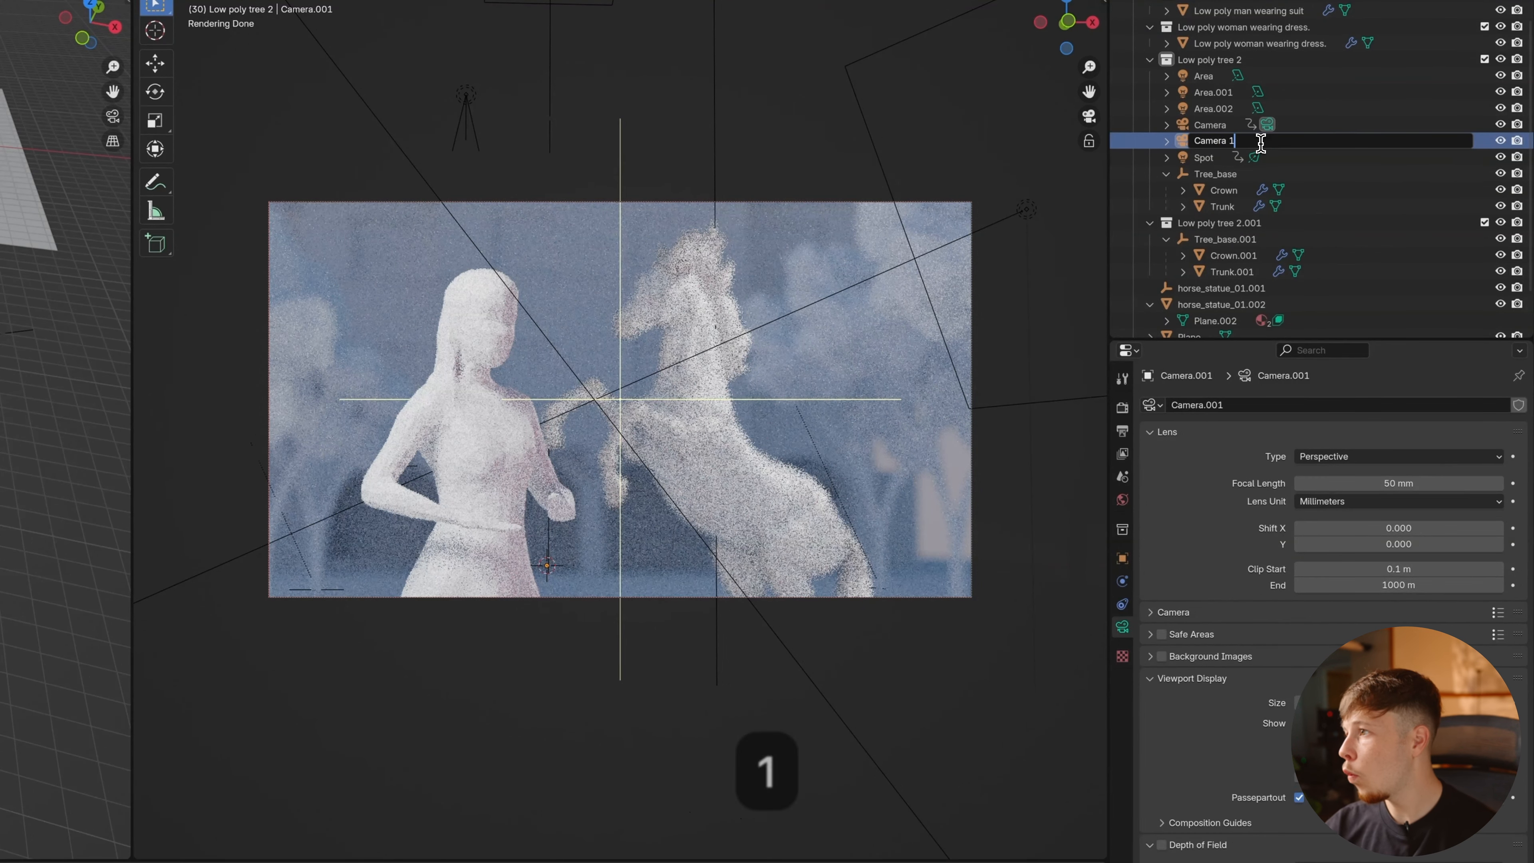
key("Return")
Rename the original animated camera "Camera 2".
left_click(1221, 126)
key("a")
left_click(1221, 128)
key("Return")
scroll(1220, 136, "up", 1)
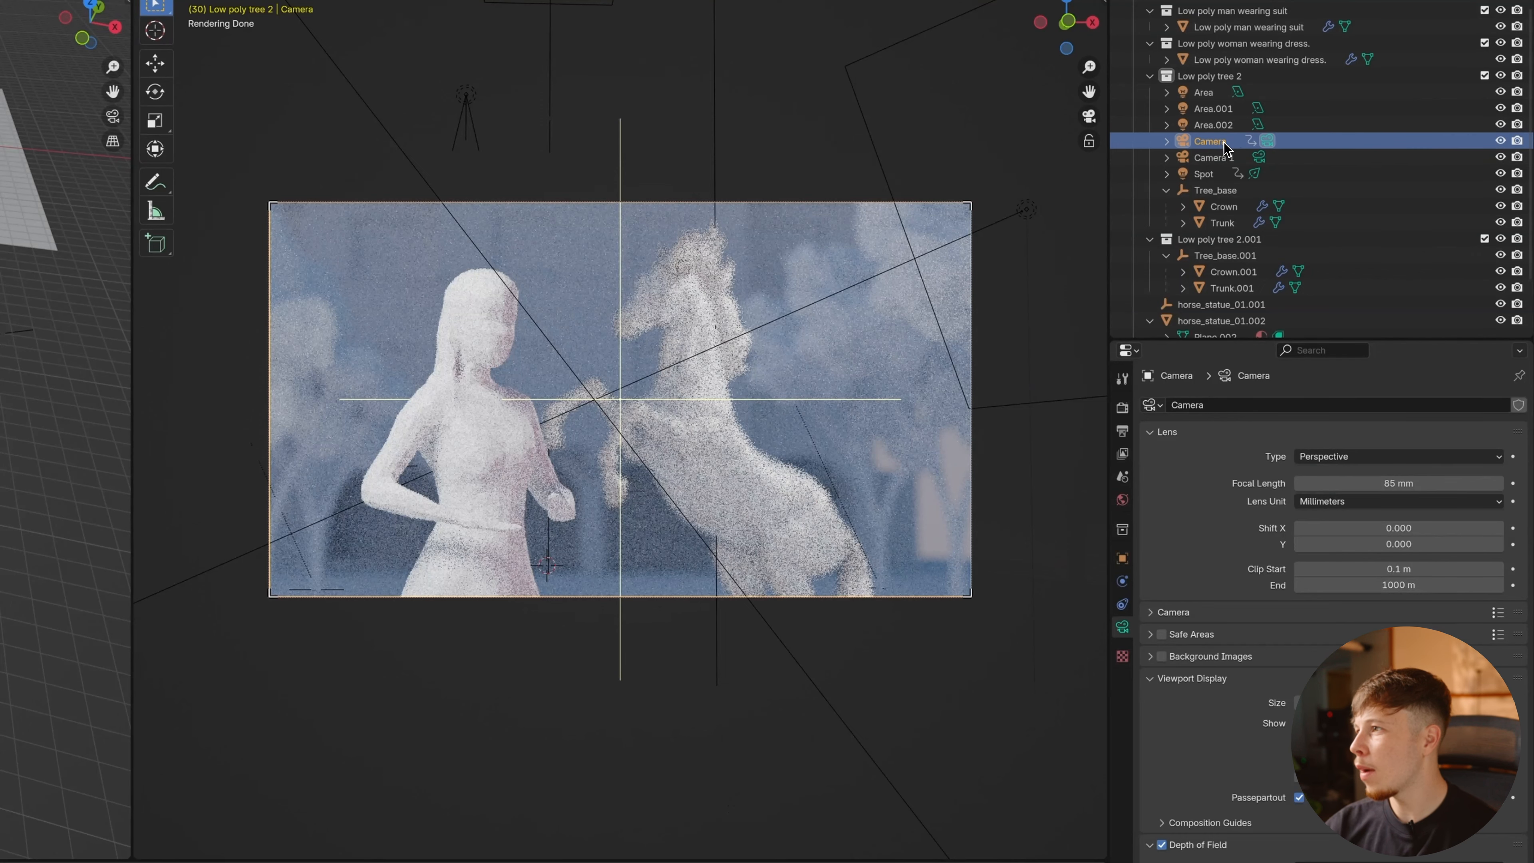
double_click(1211, 141)
key("Right")
type("2")
key("Return")
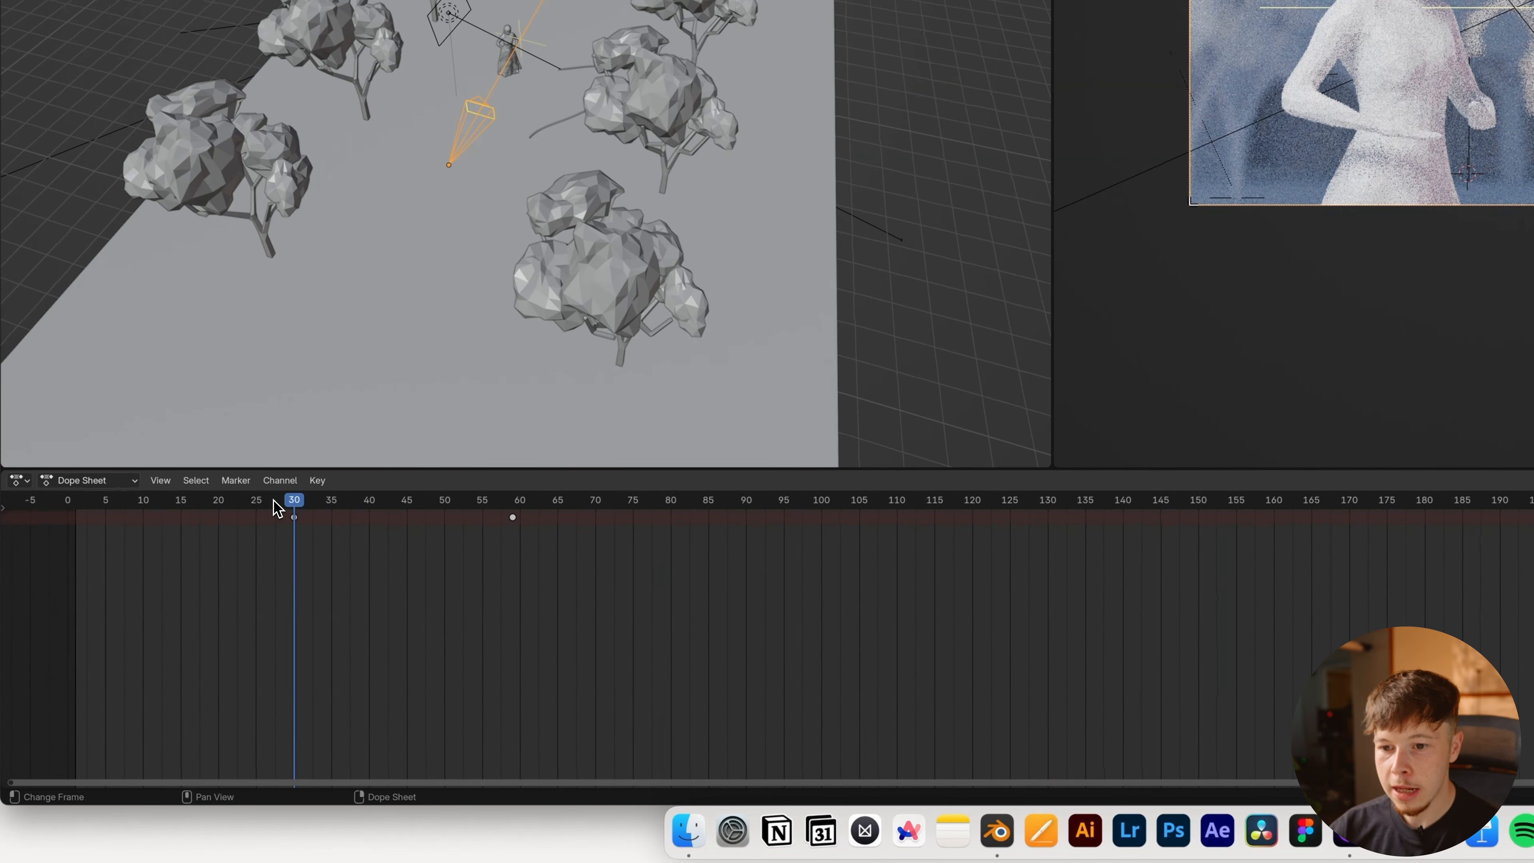
Add a timeline marker at frame 30 and bind Camera 2 to it.
key("m")
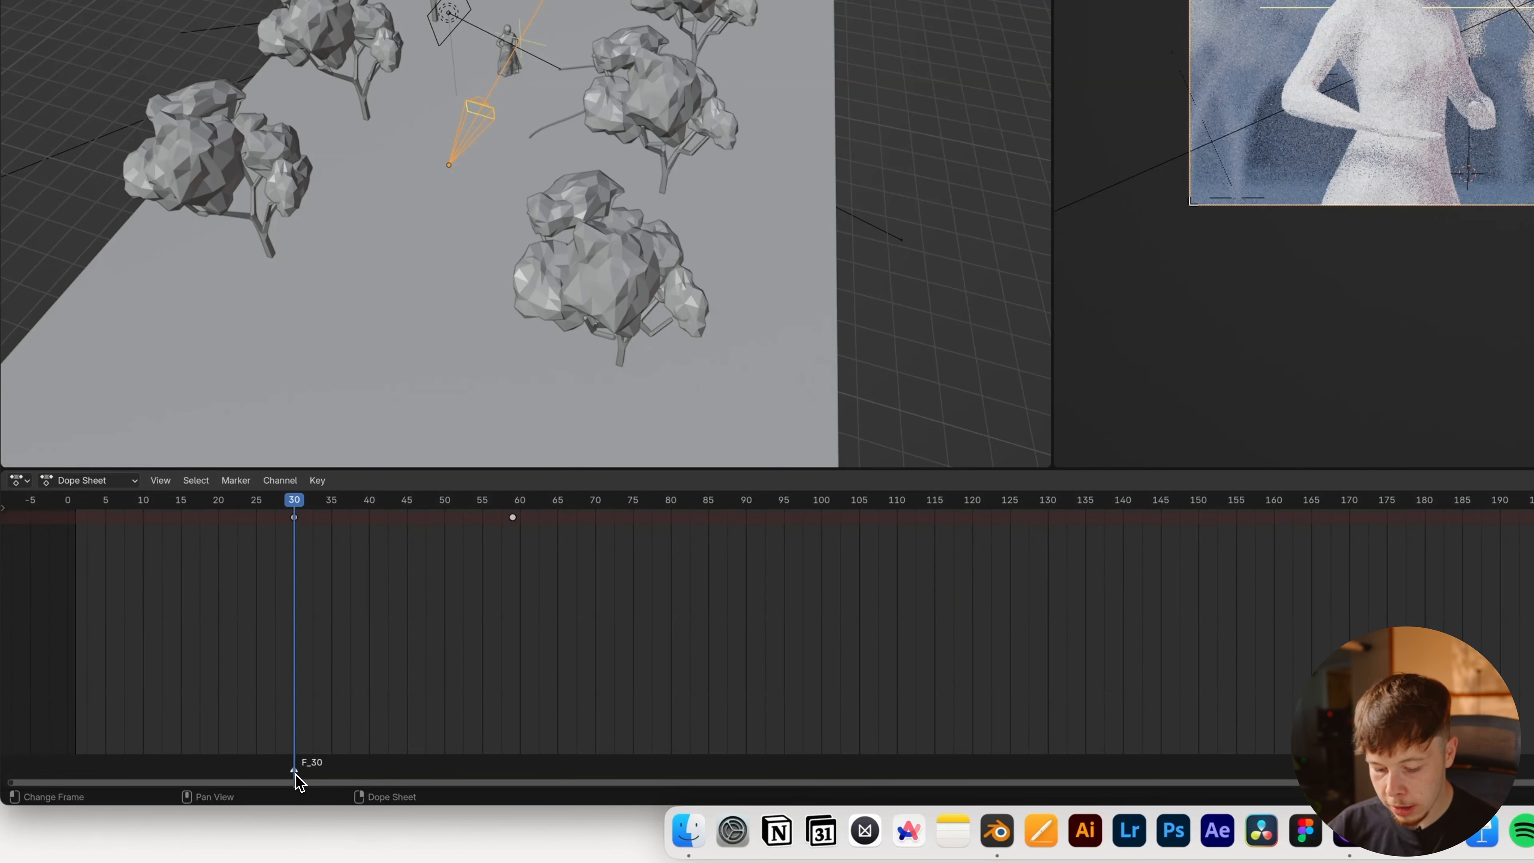
key("super+b")
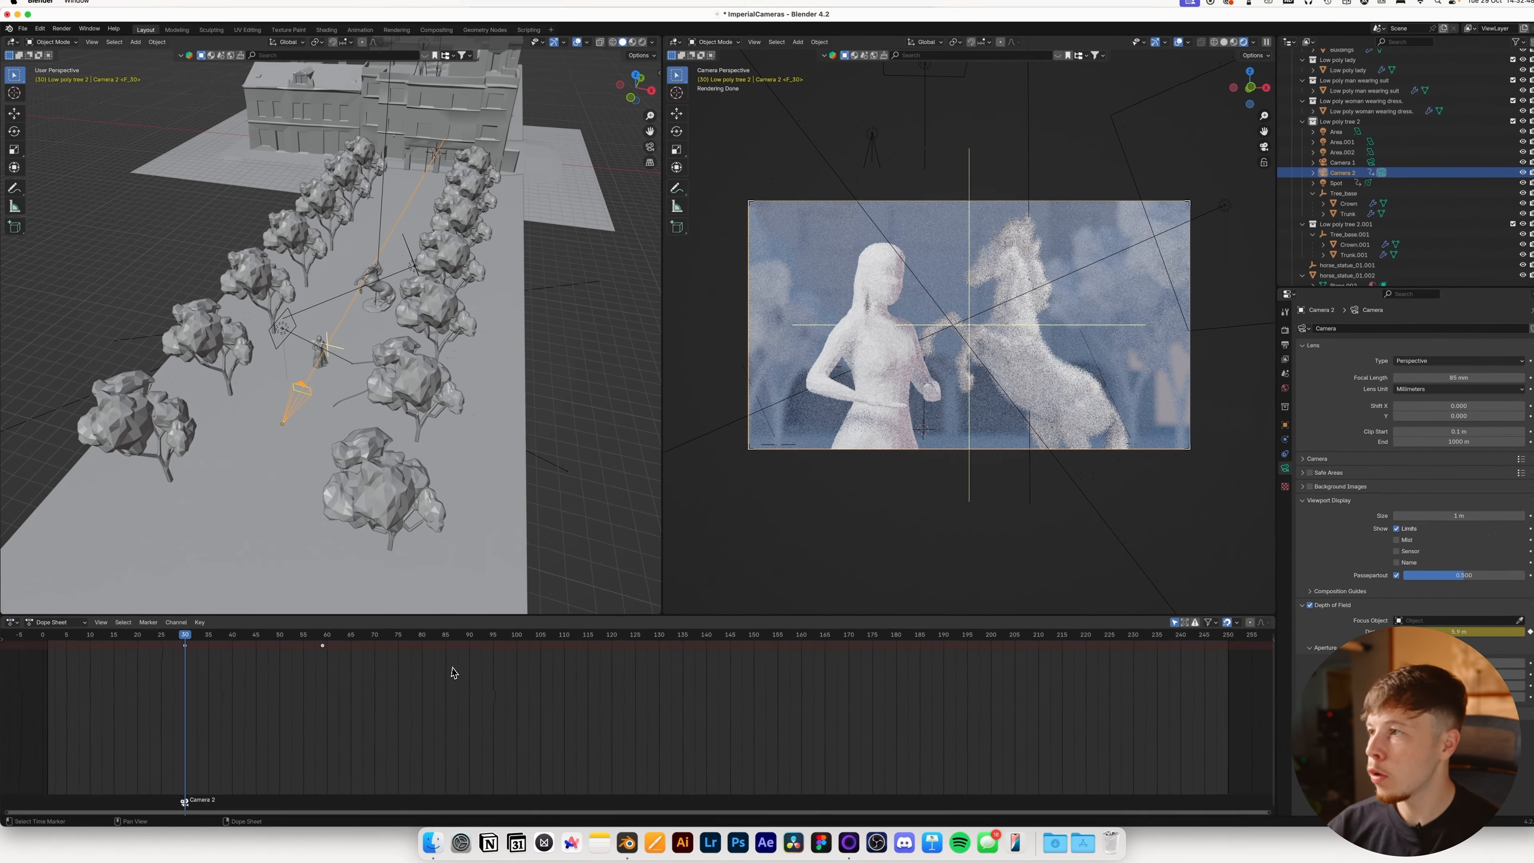
Bind Camera 2 to the frame 30 marker, and add a marker at frame 1 bound to Camera 1.
left_click(148, 624)
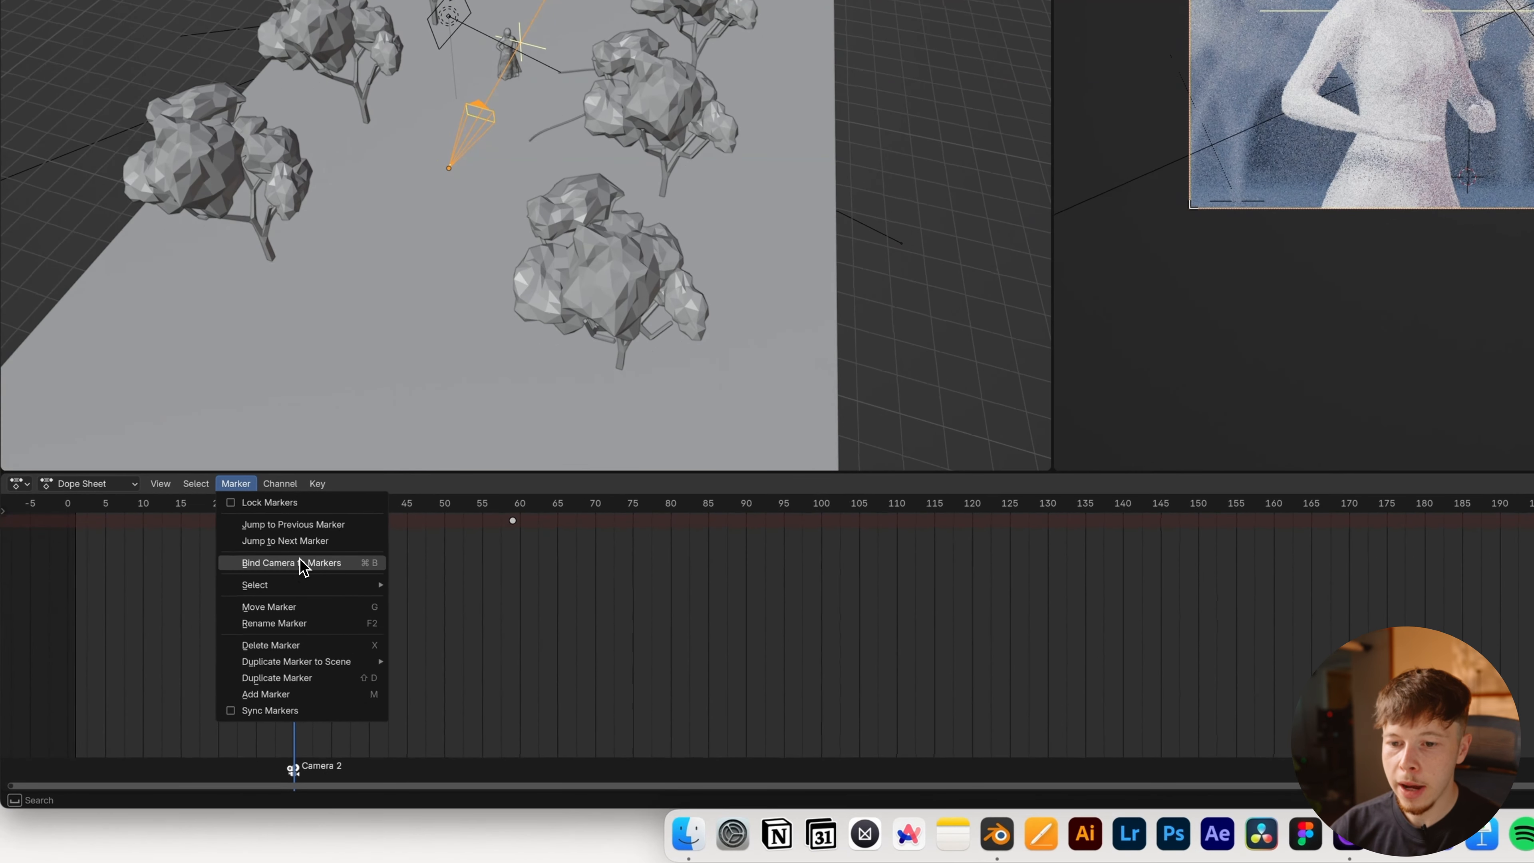
left_click(300, 562)
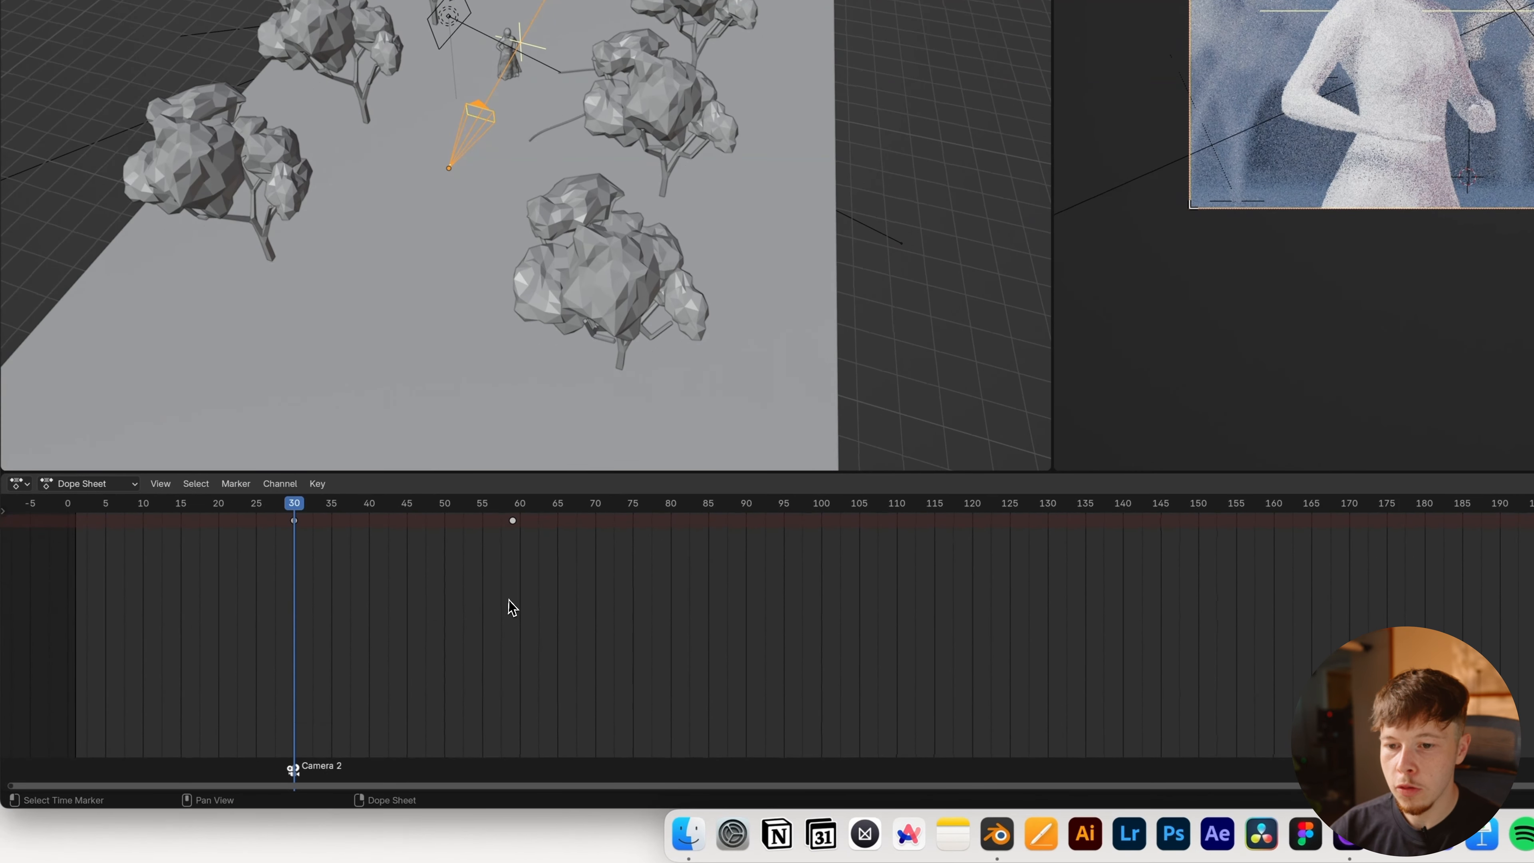
left_click_drag(250, 518, 75, 522)
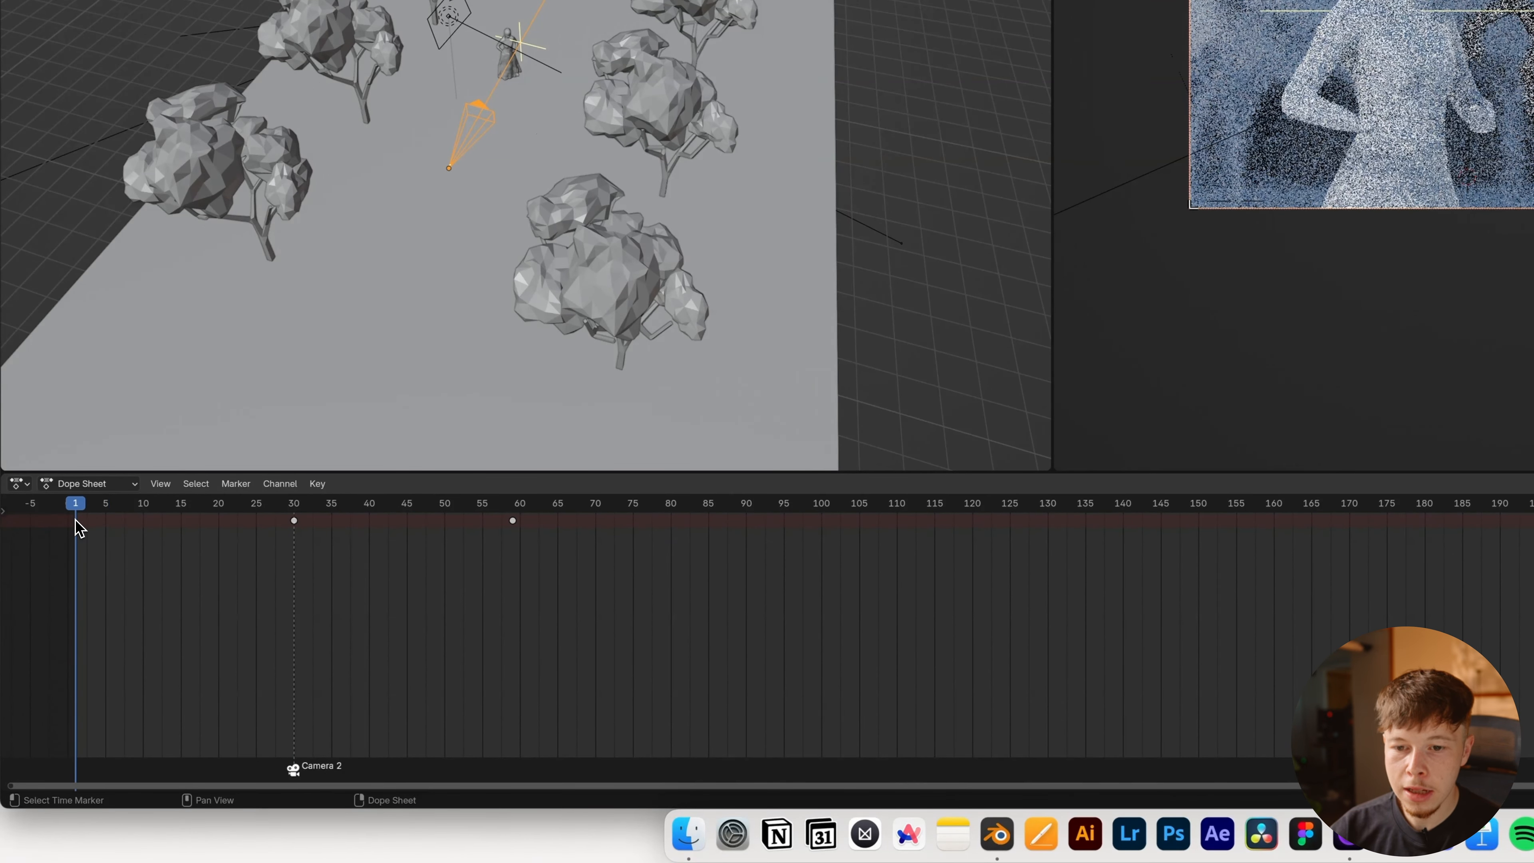
key("m")
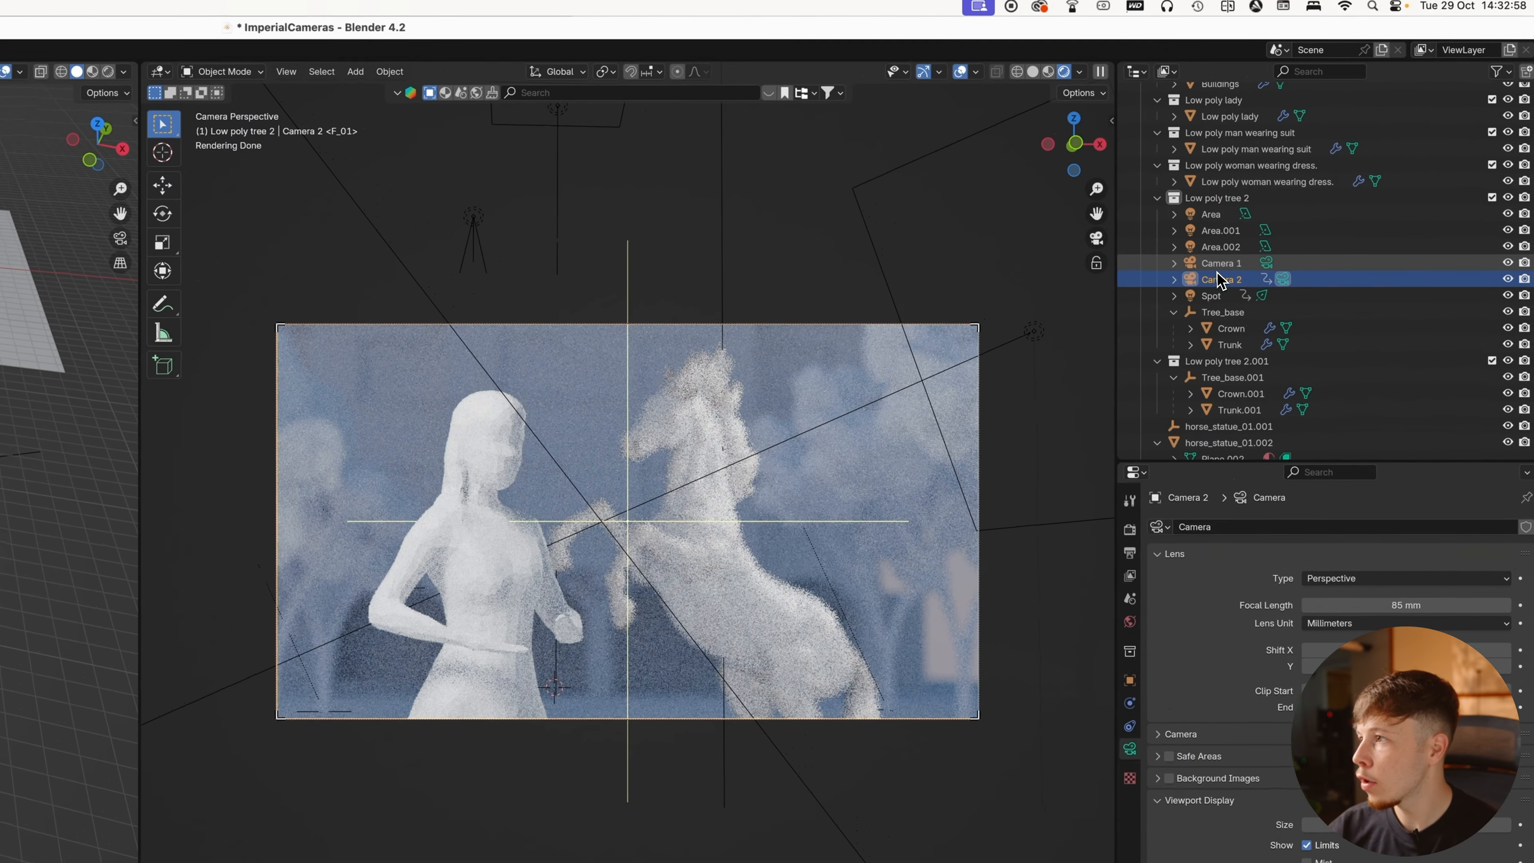
left_click(1220, 263)
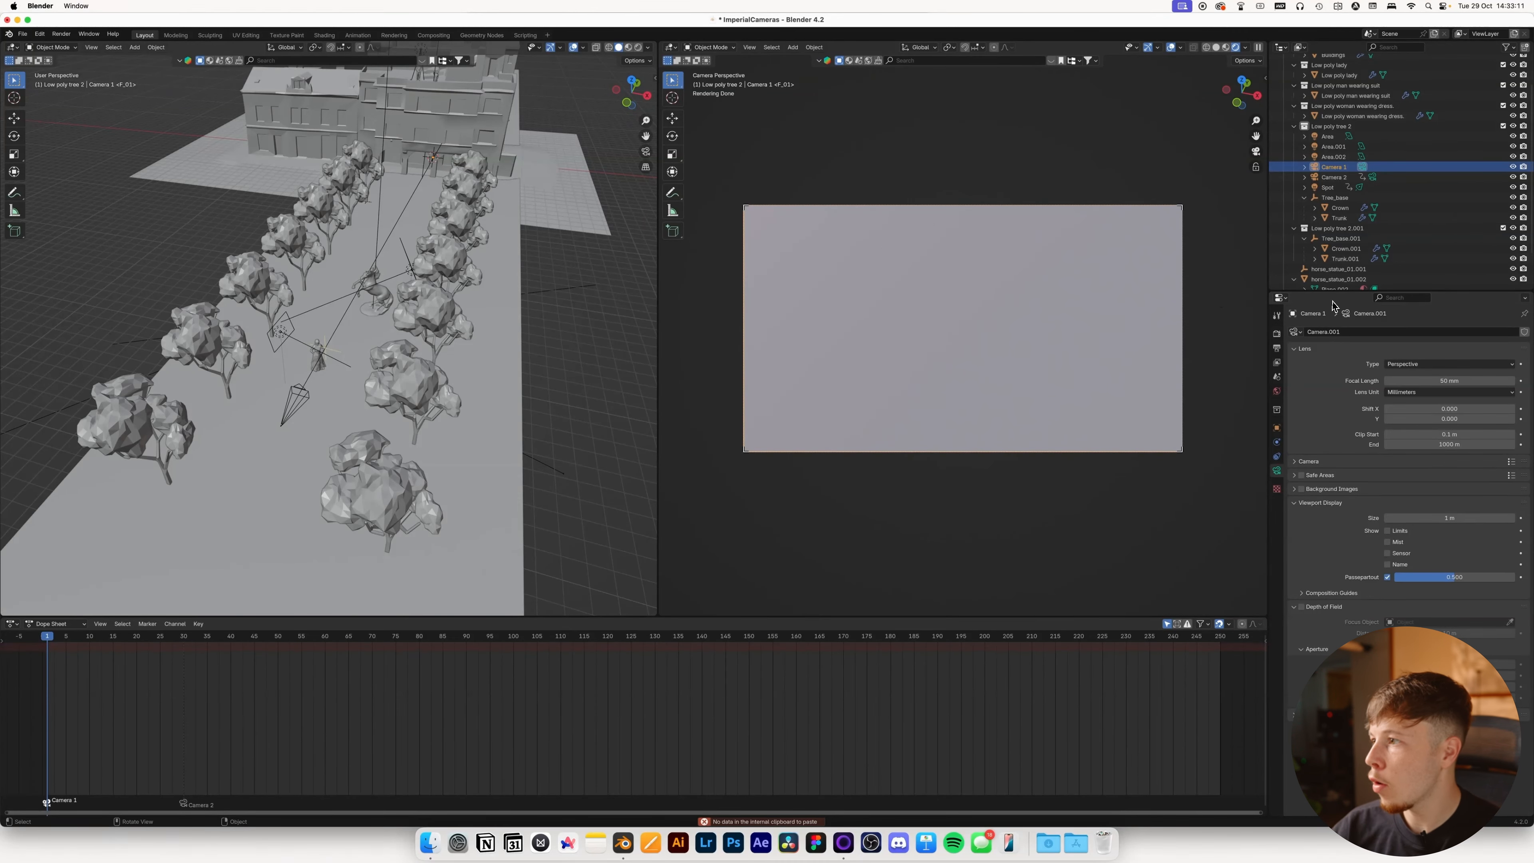
Clear Camera 1's rotation so it faces straight down and move it along Z to above the building.
key("super+z")
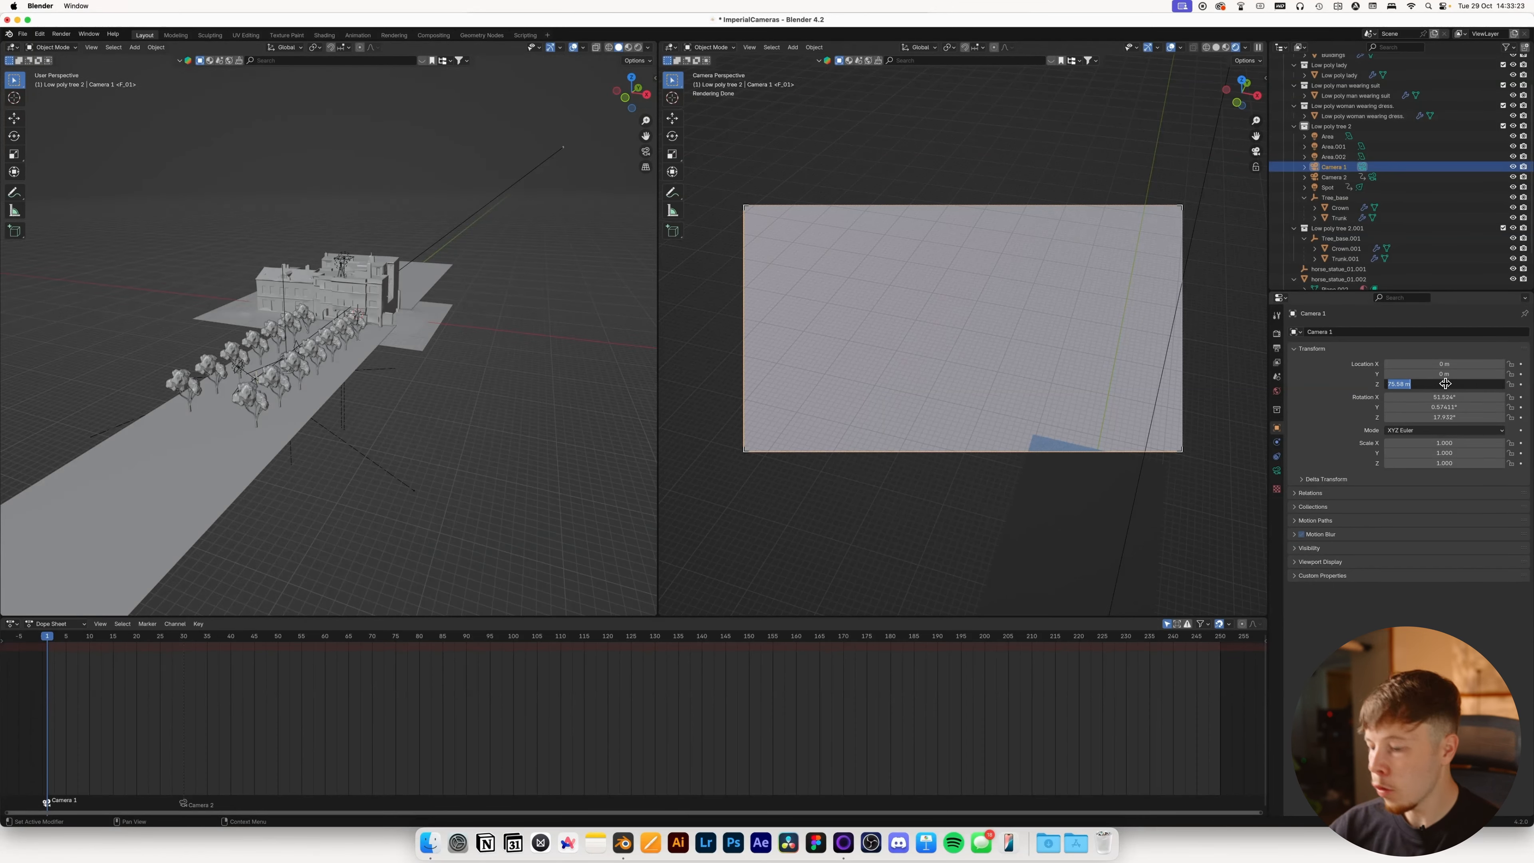
key("g")
key("z")
left_click(415, 245)
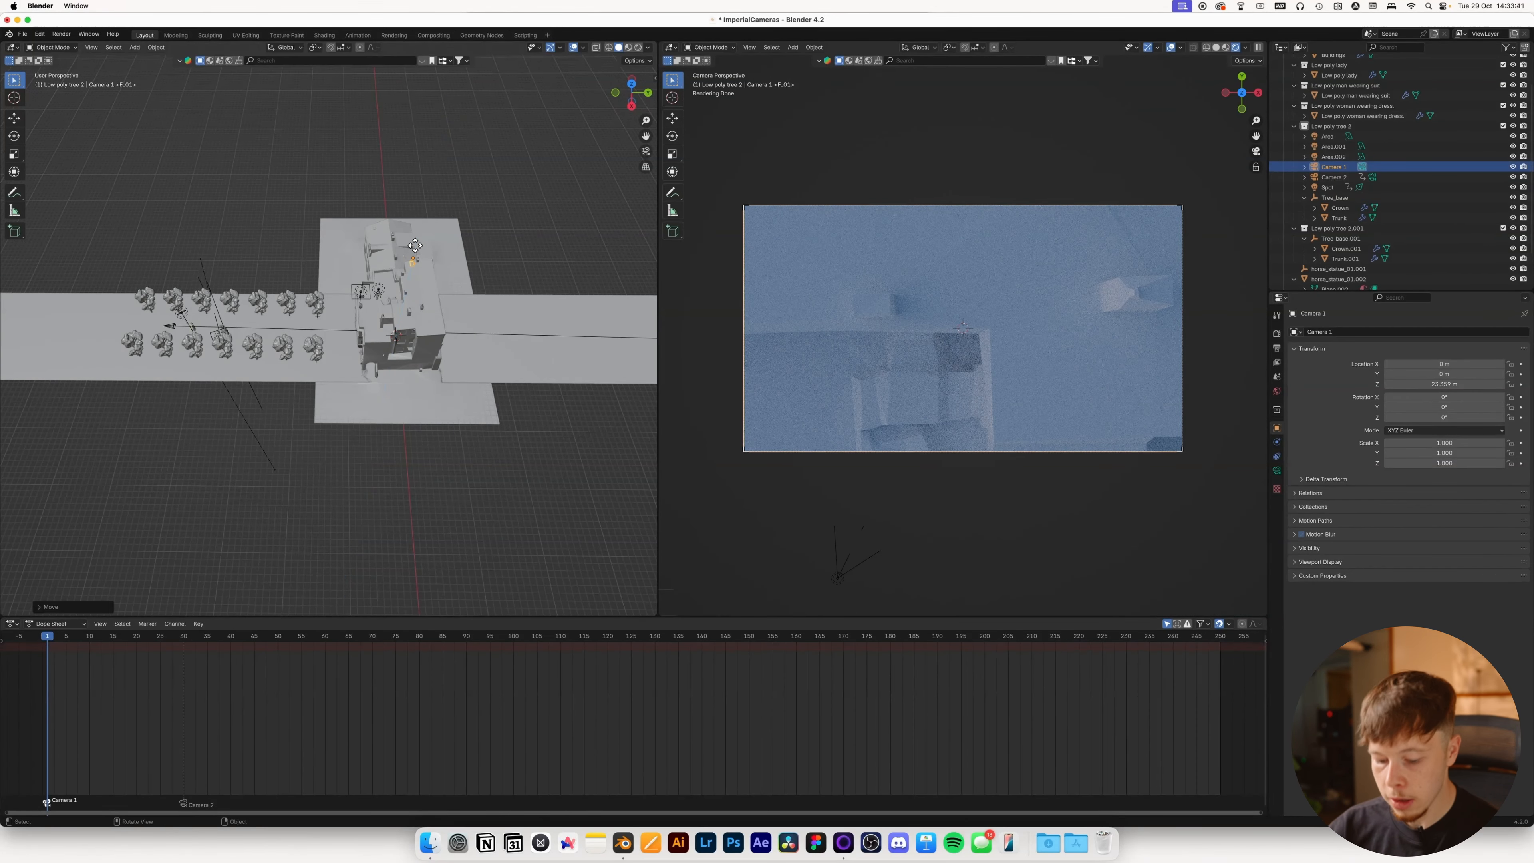
Move Camera 1 along the global Y axis until it sits over the statue between the tree rows.
key("g")
key("y")
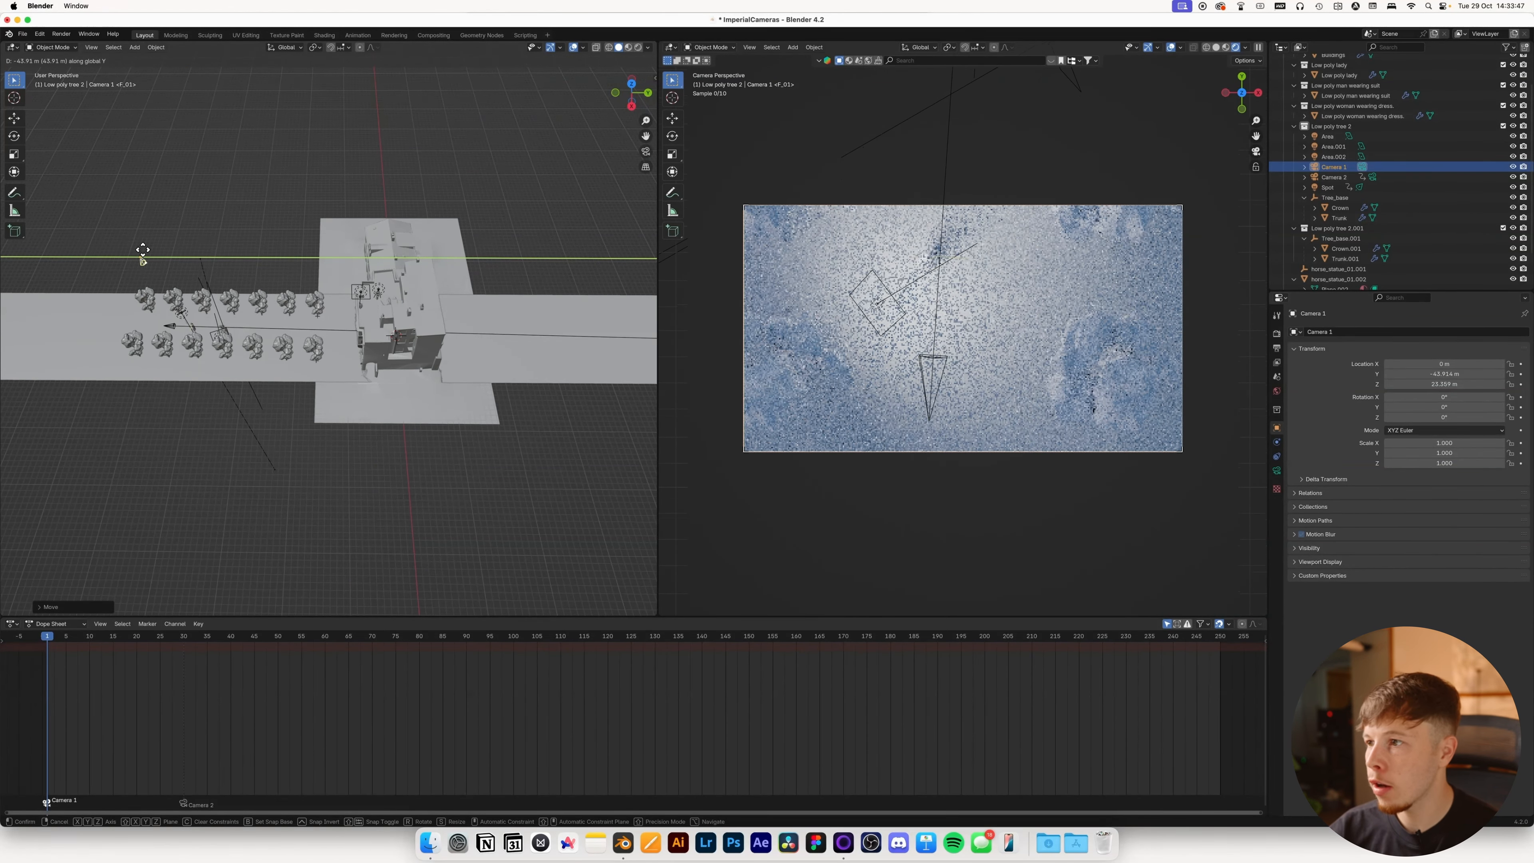
left_click(143, 250)
left_click(235, 493)
middle_click_drag(234, 493, 566, 326)
scroll(524, 332, "up", 2)
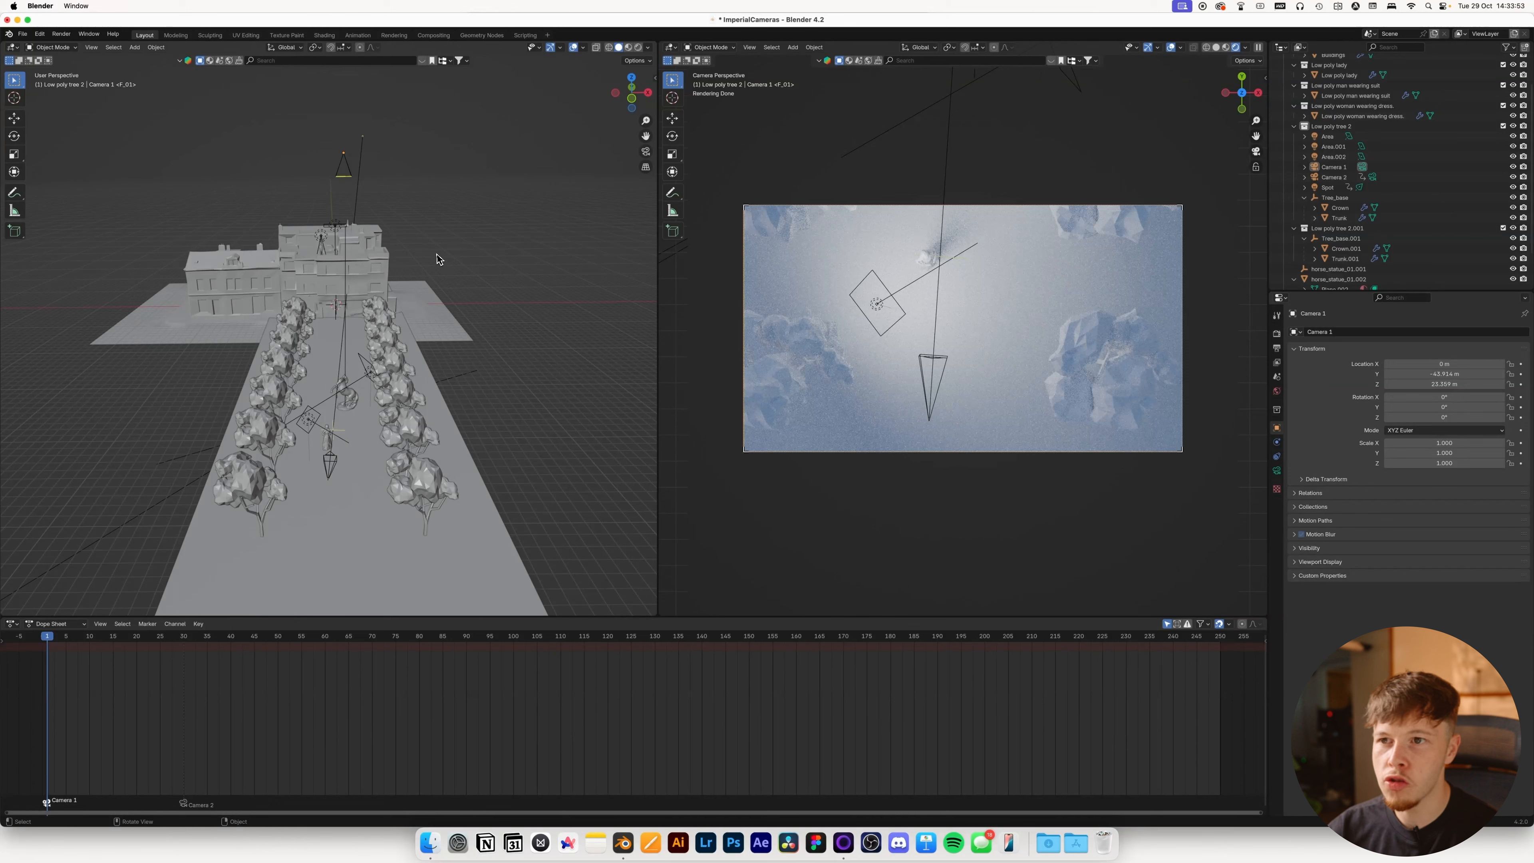
Lower Camera 1 closer to the statue, fine-tune its Y location and keyframe that Y value at frame 1.
left_click_drag(1439, 386, 1388, 386)
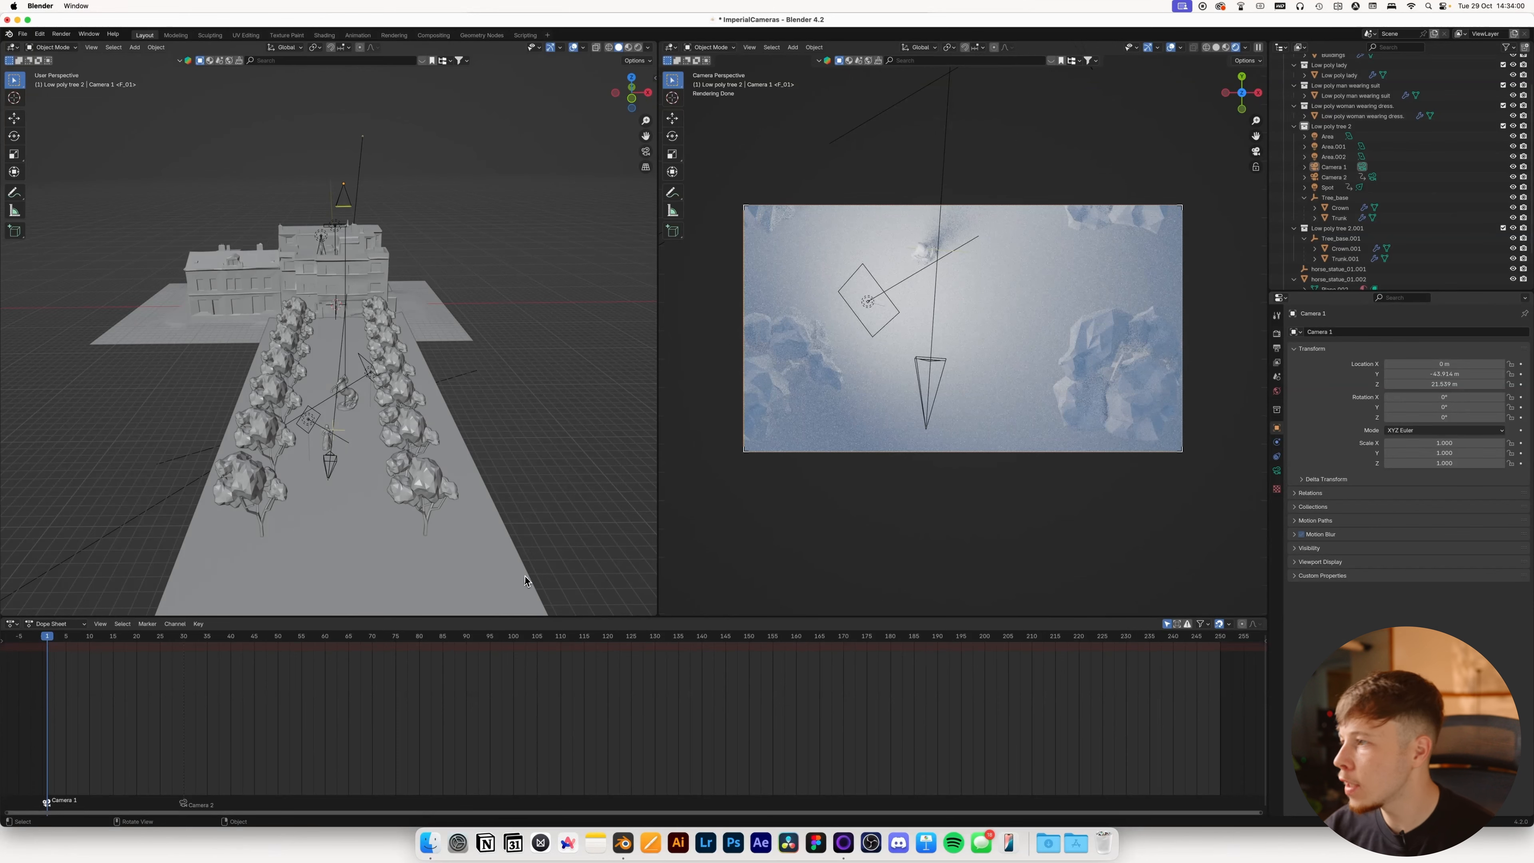
left_click_drag(1456, 375, 1475, 376)
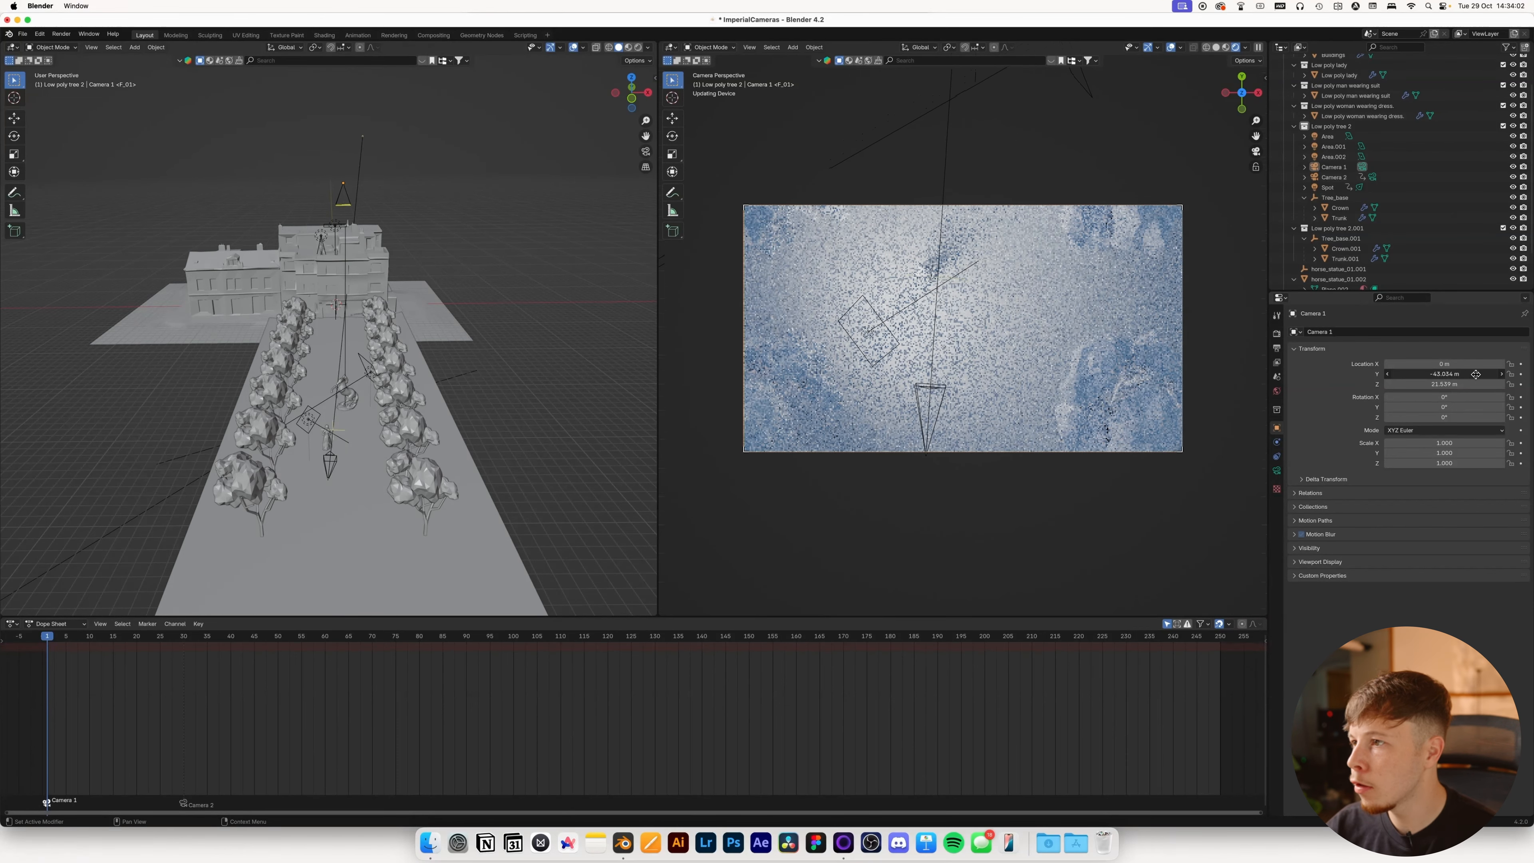
left_click(1520, 374)
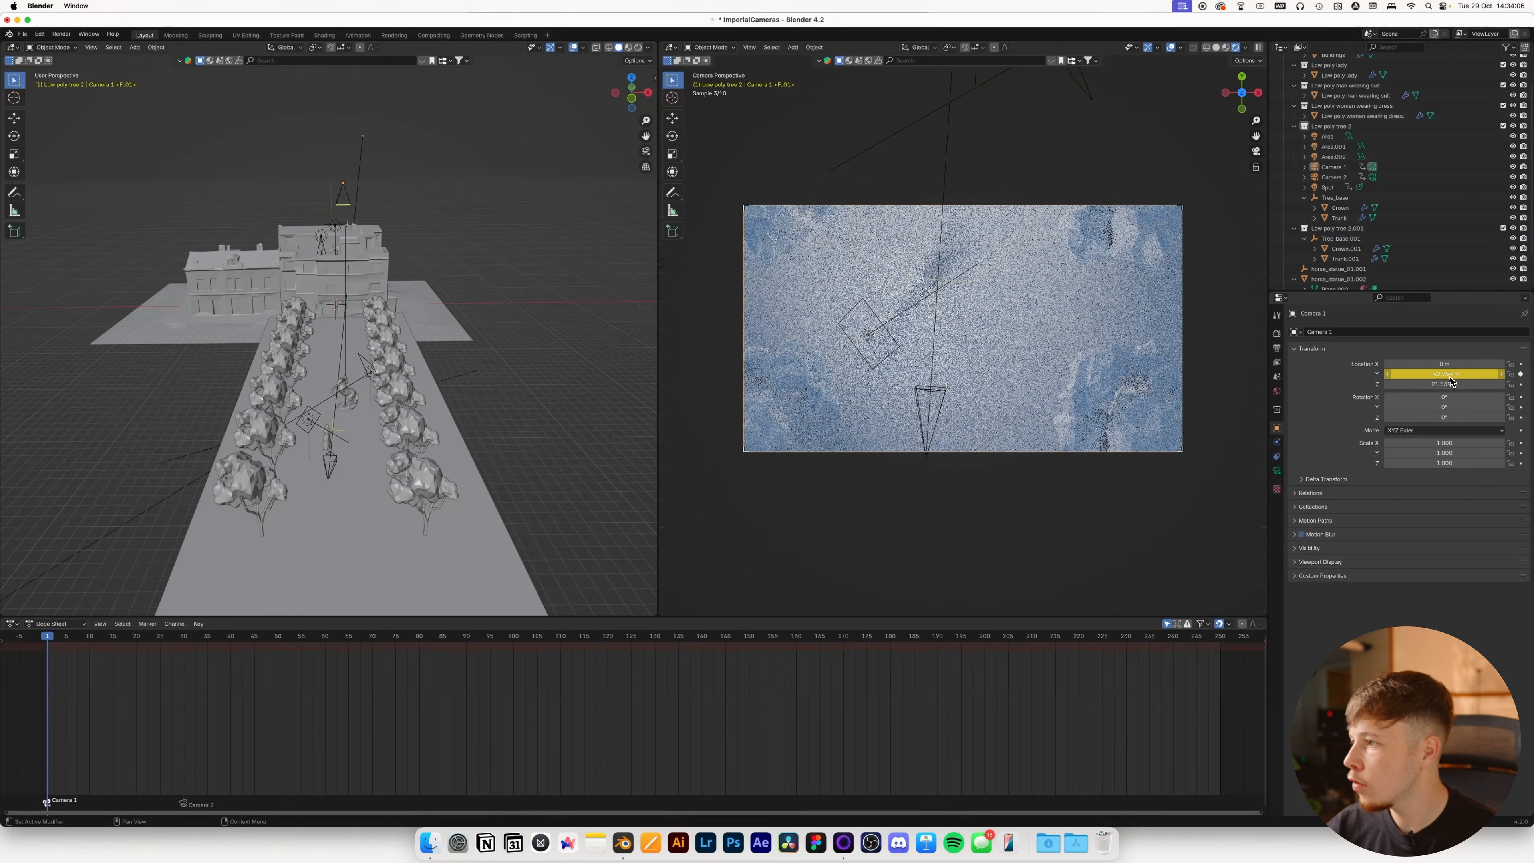
At frame 29, shift Camera 1 further along Y over the statue and keyframe its Y location.
left_click_drag(60, 644, 66, 643)
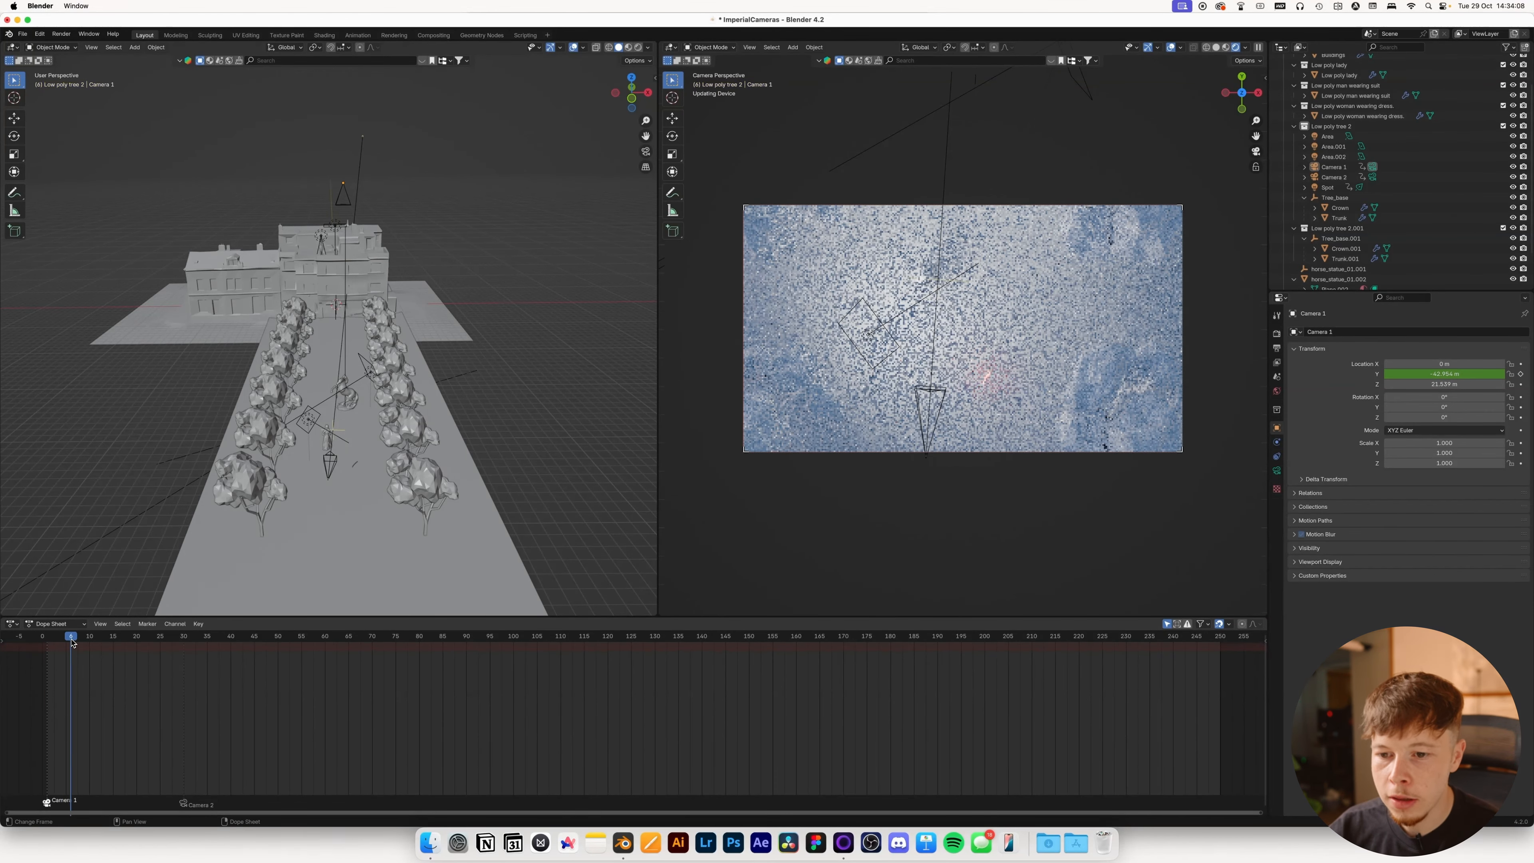
left_click_drag(161, 650, 179, 645)
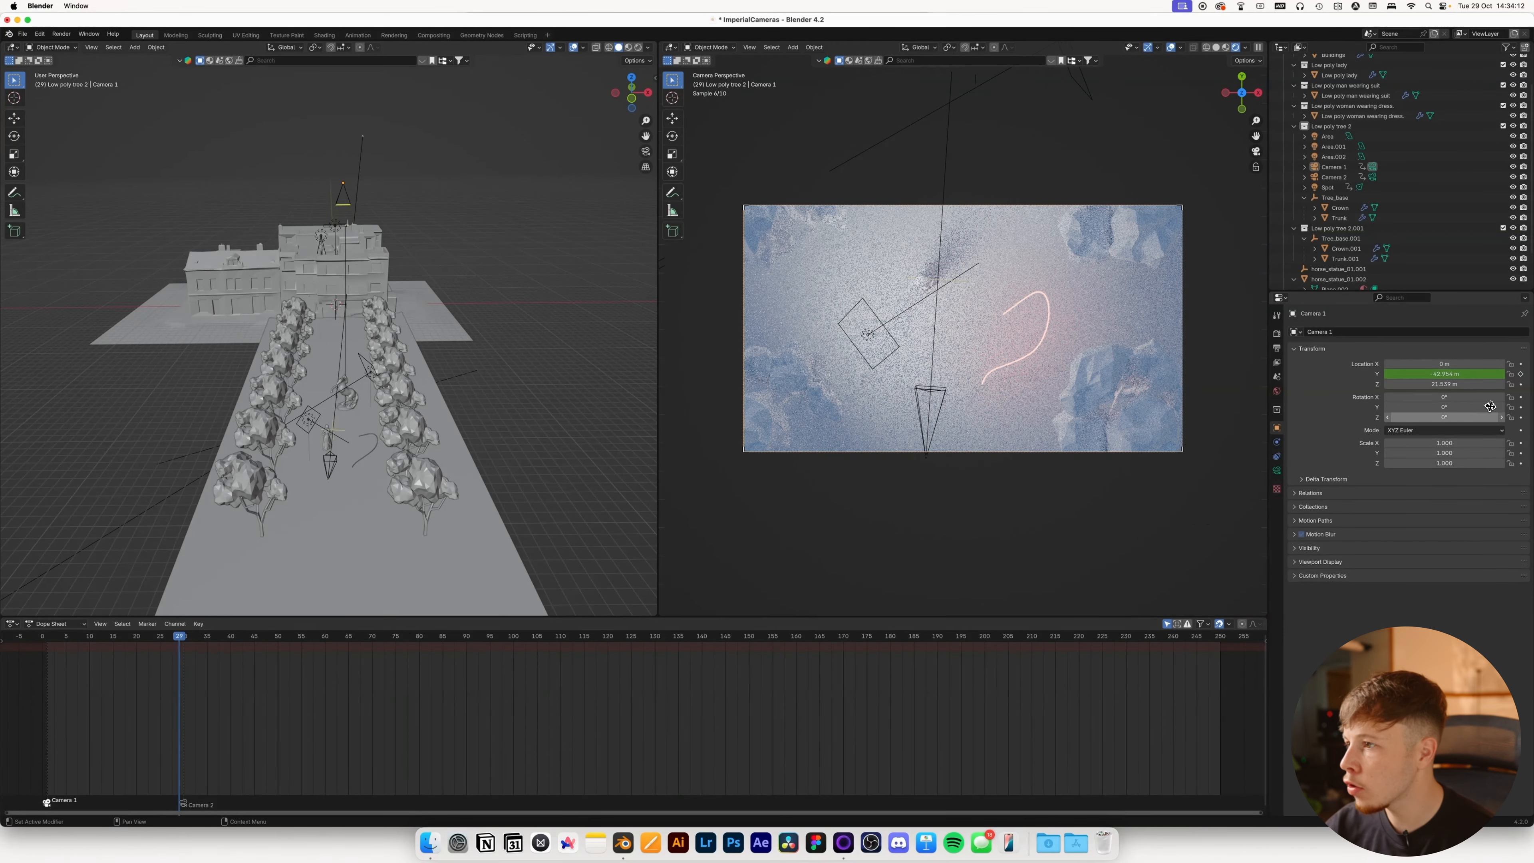
left_click_drag(1442, 375, 1520, 379)
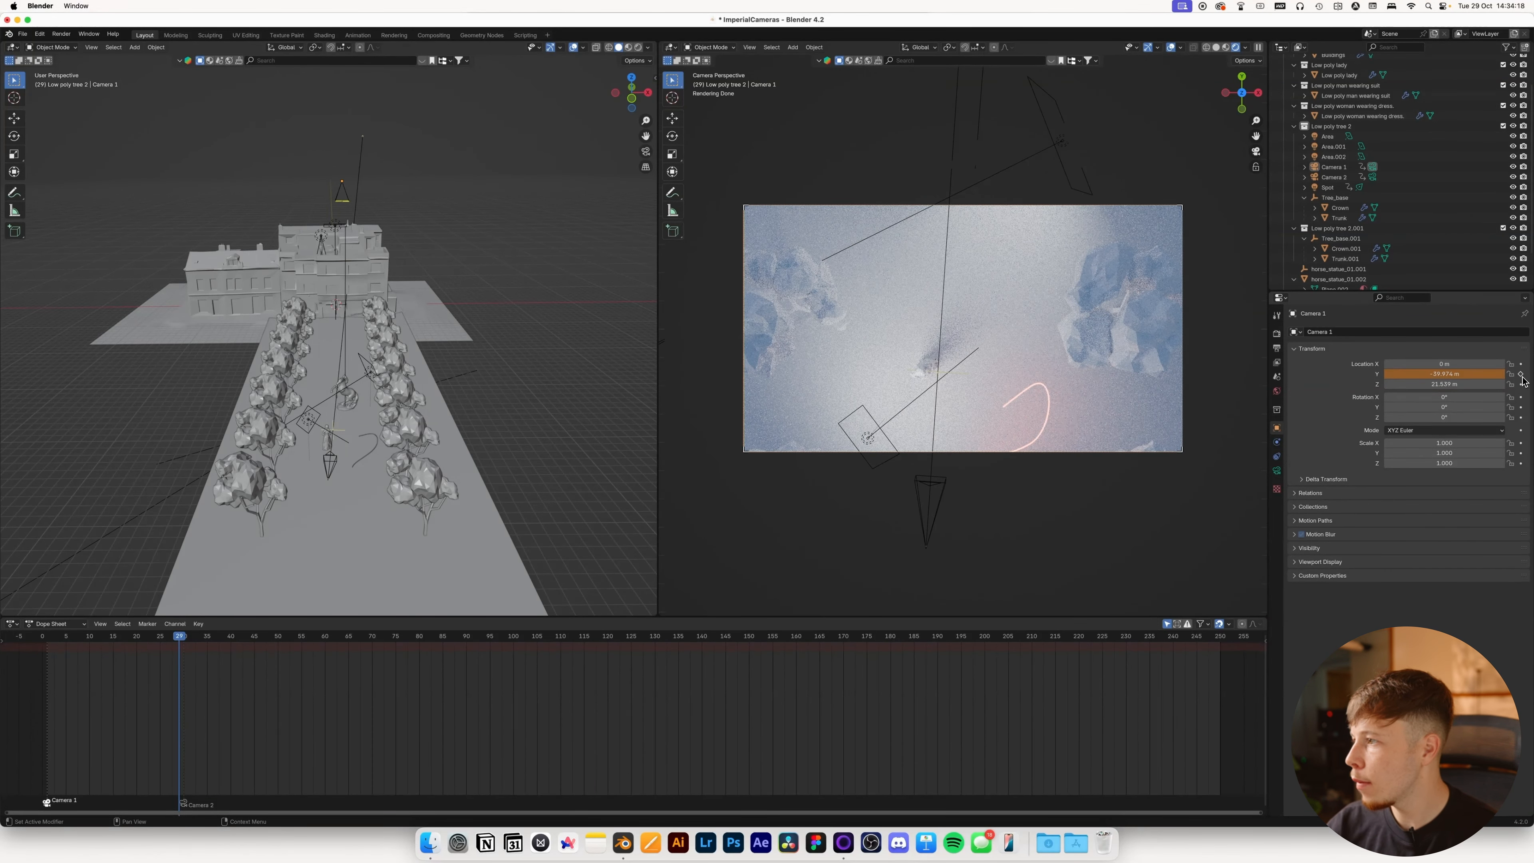
Enable depth of field and limits display for Camera 1, and set its focus distance to the level of the woman and horse.
left_click(1277, 470)
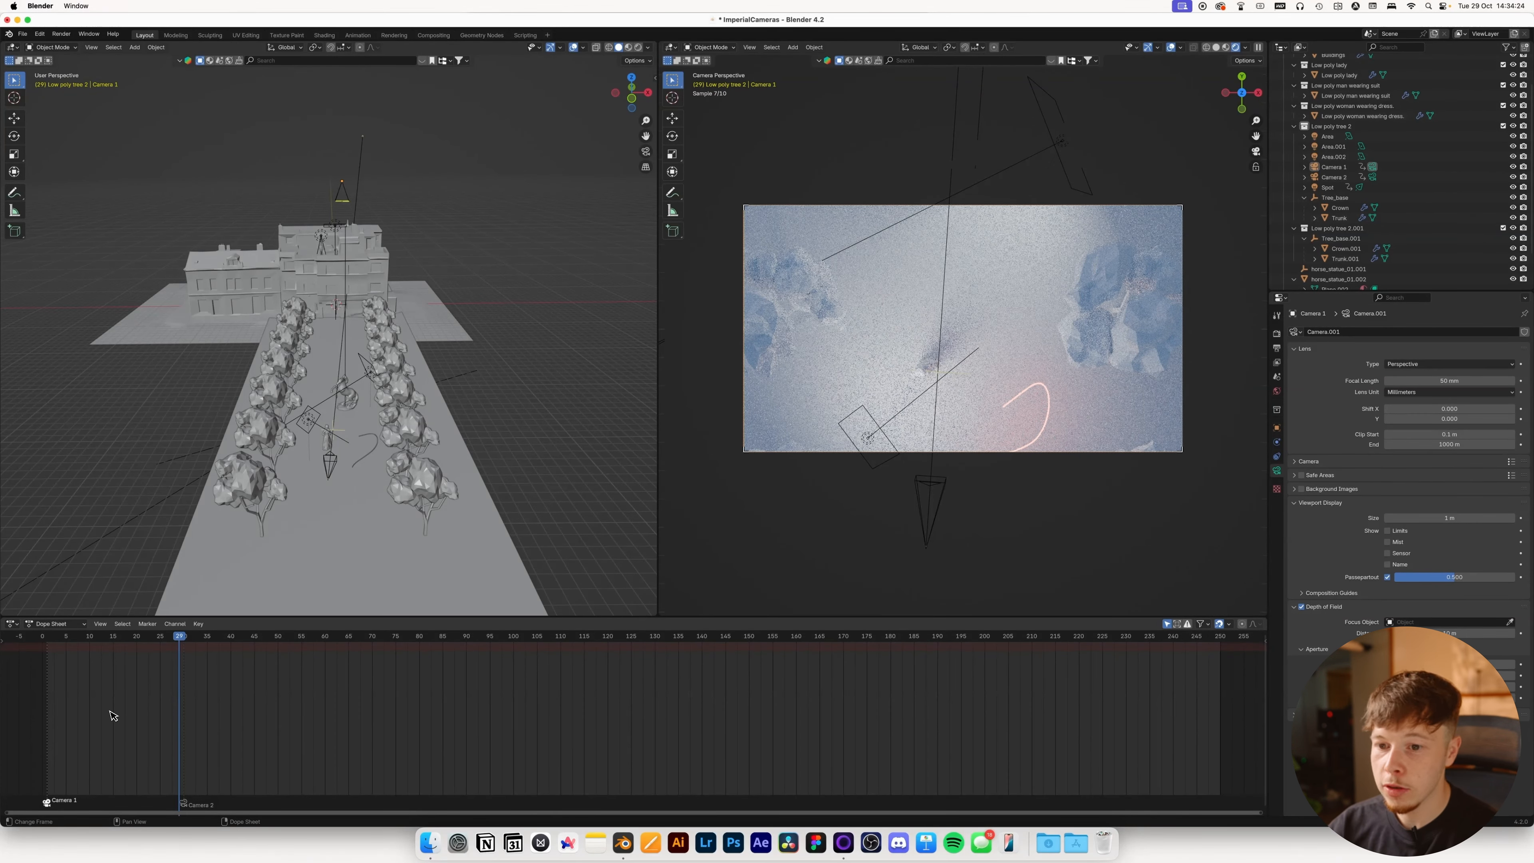
left_click(108, 639)
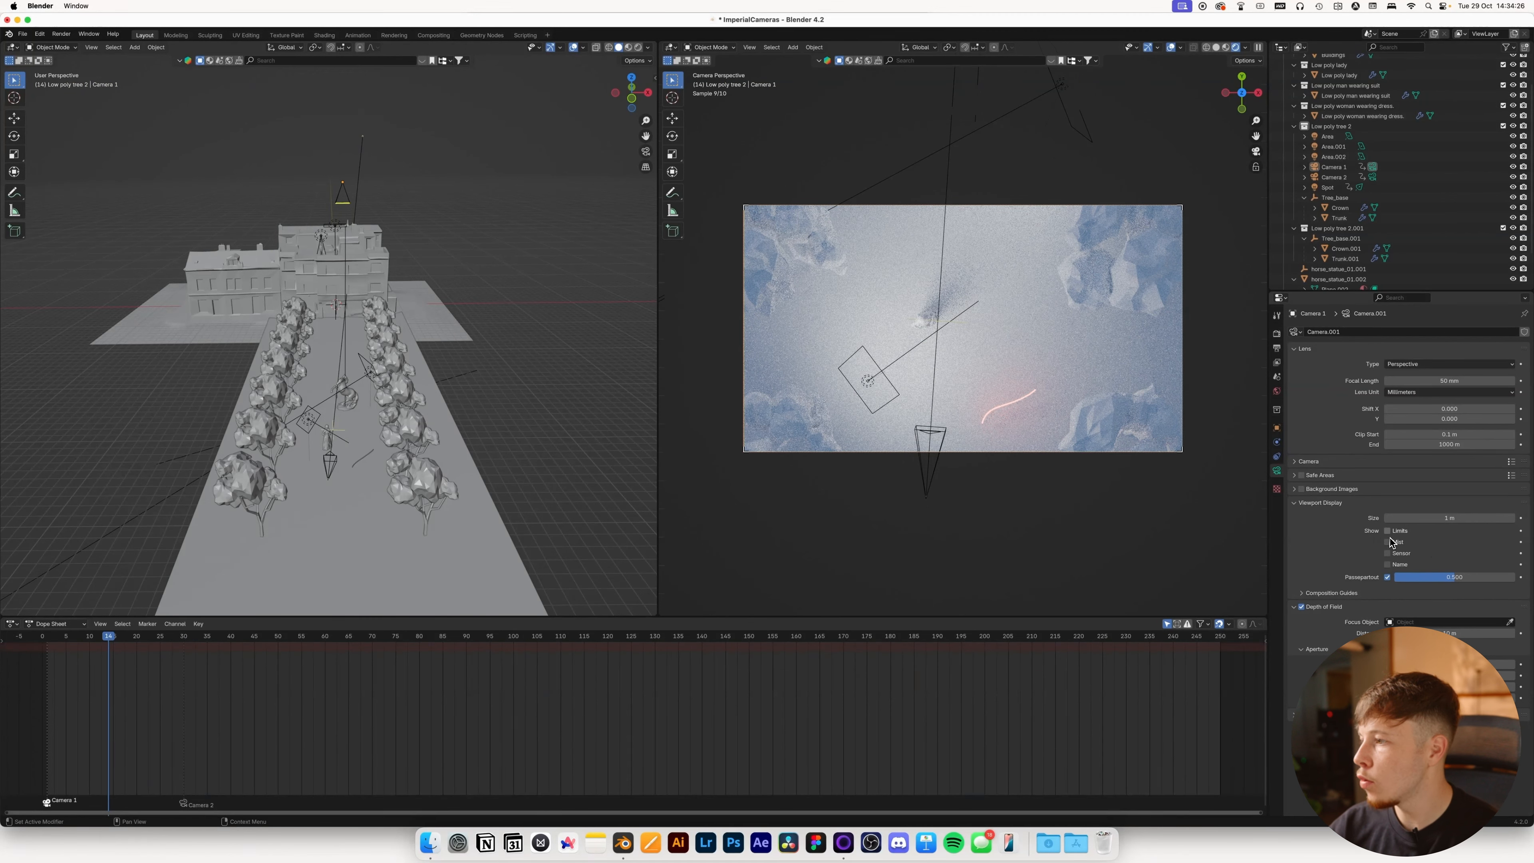
middle_click_drag(537, 511, 389, 353)
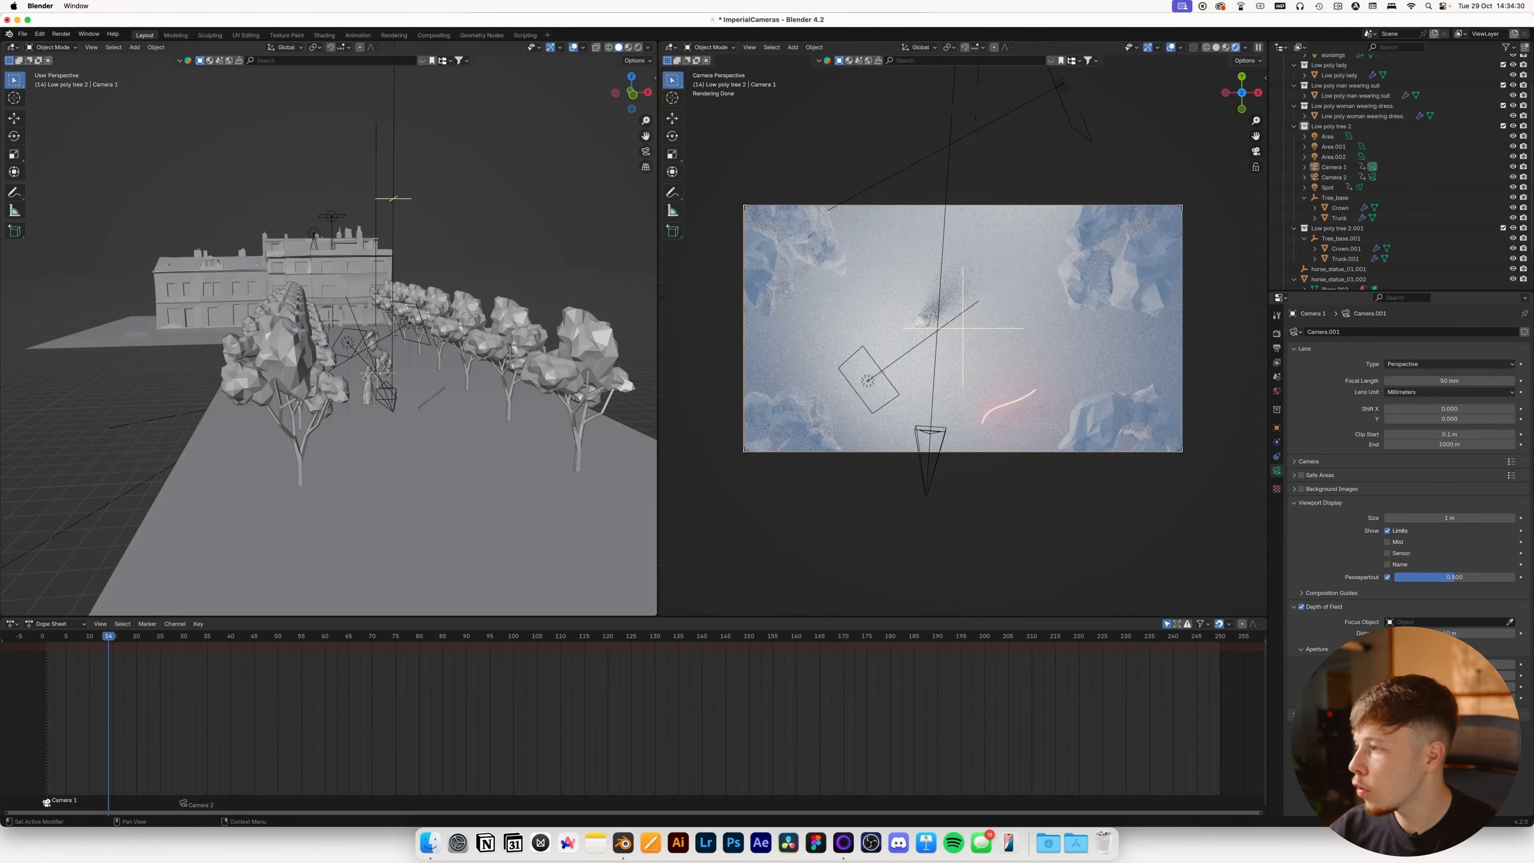
left_click_drag(1443, 632, 1472, 633)
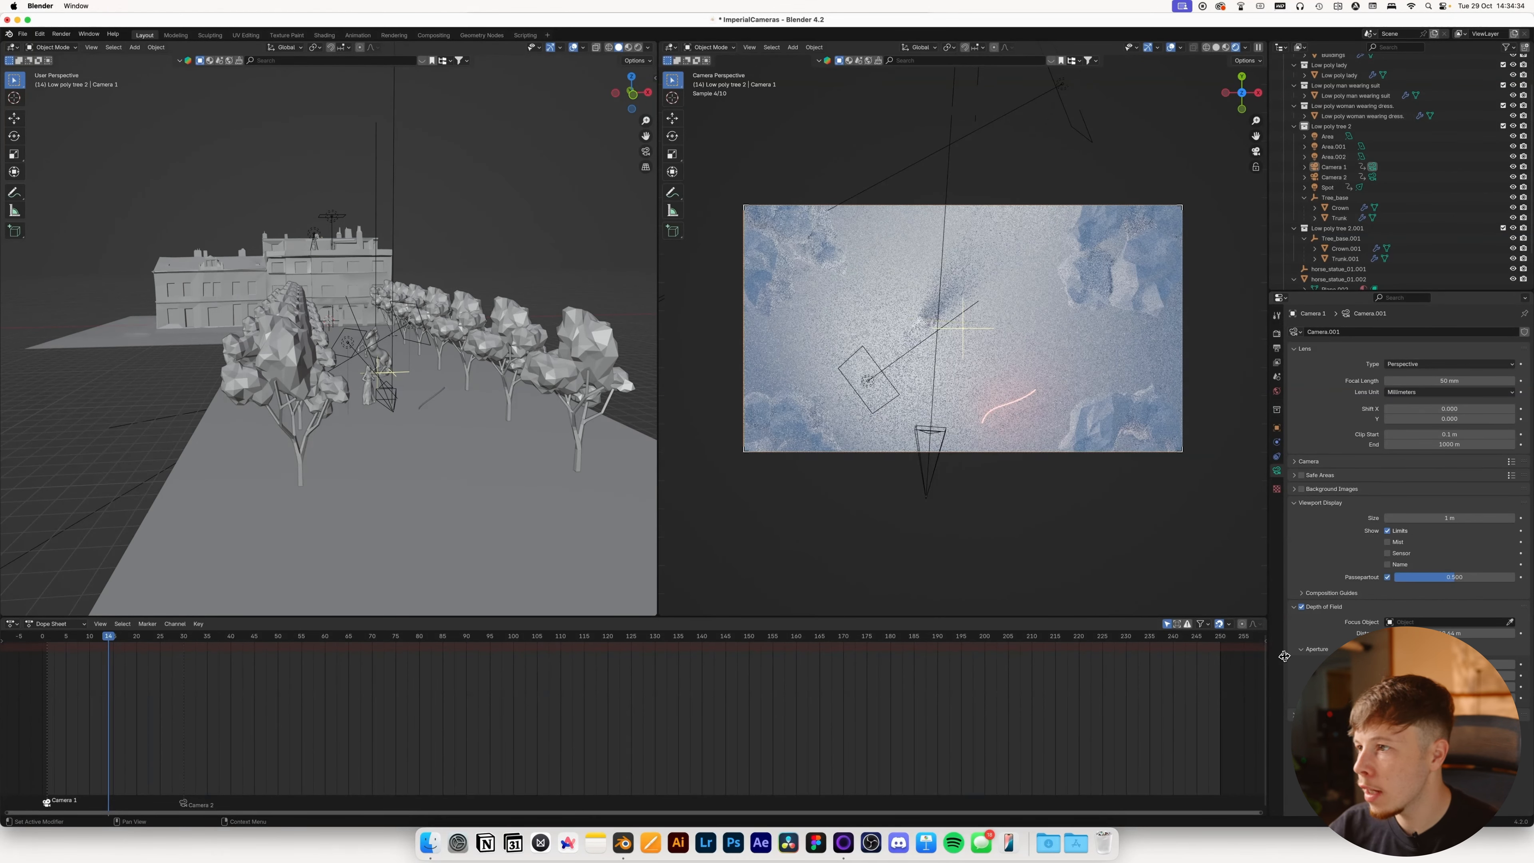
key("Return")
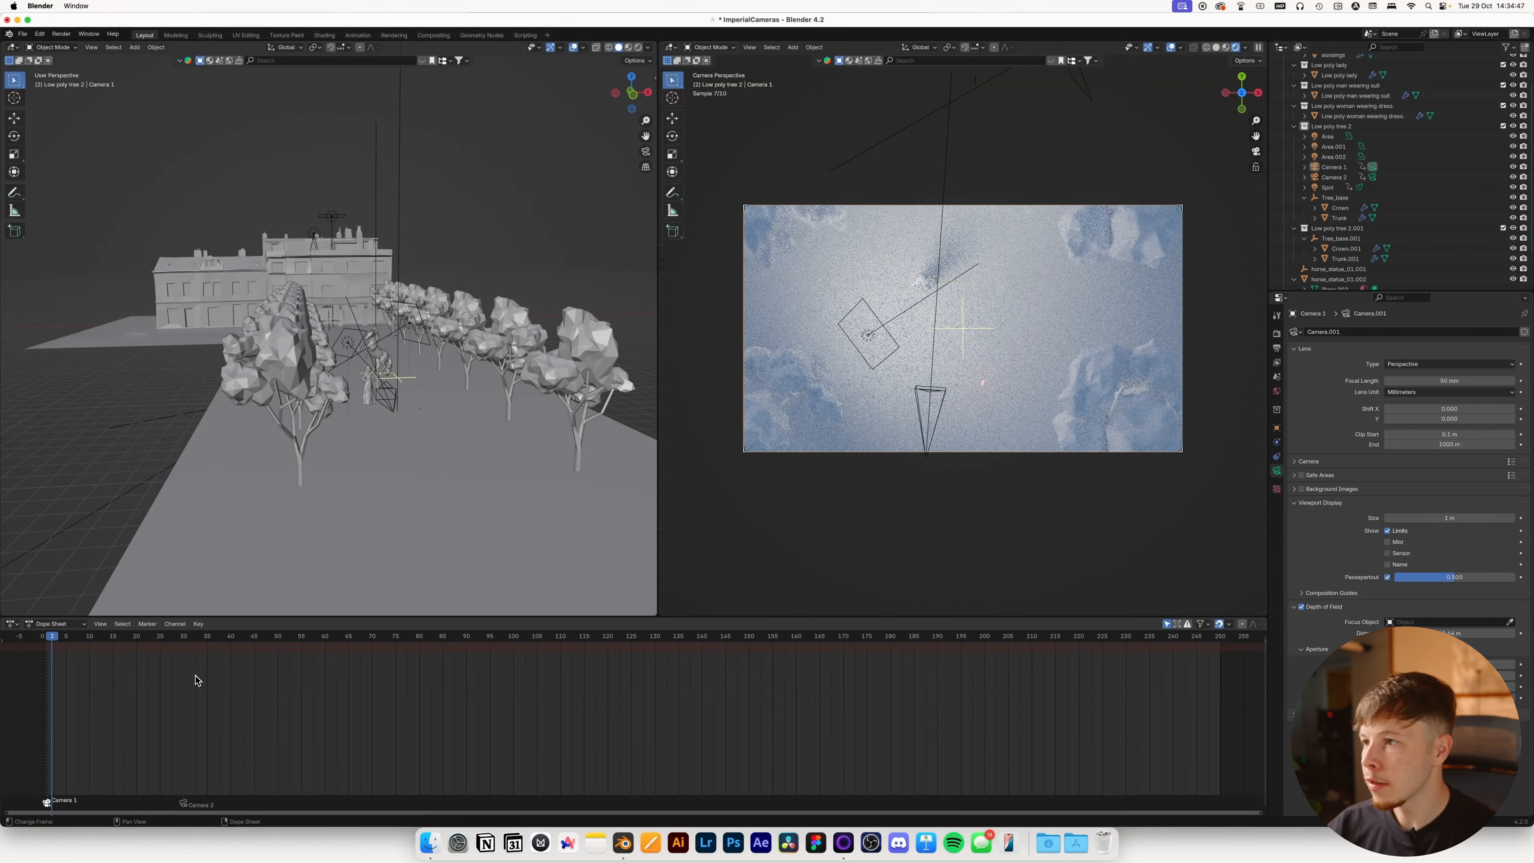
Play and scrub the animation from frame 1 to preview the cut from Camera 1 to Camera 2.
key("space")
key("space")
left_click(48, 639)
key("space")
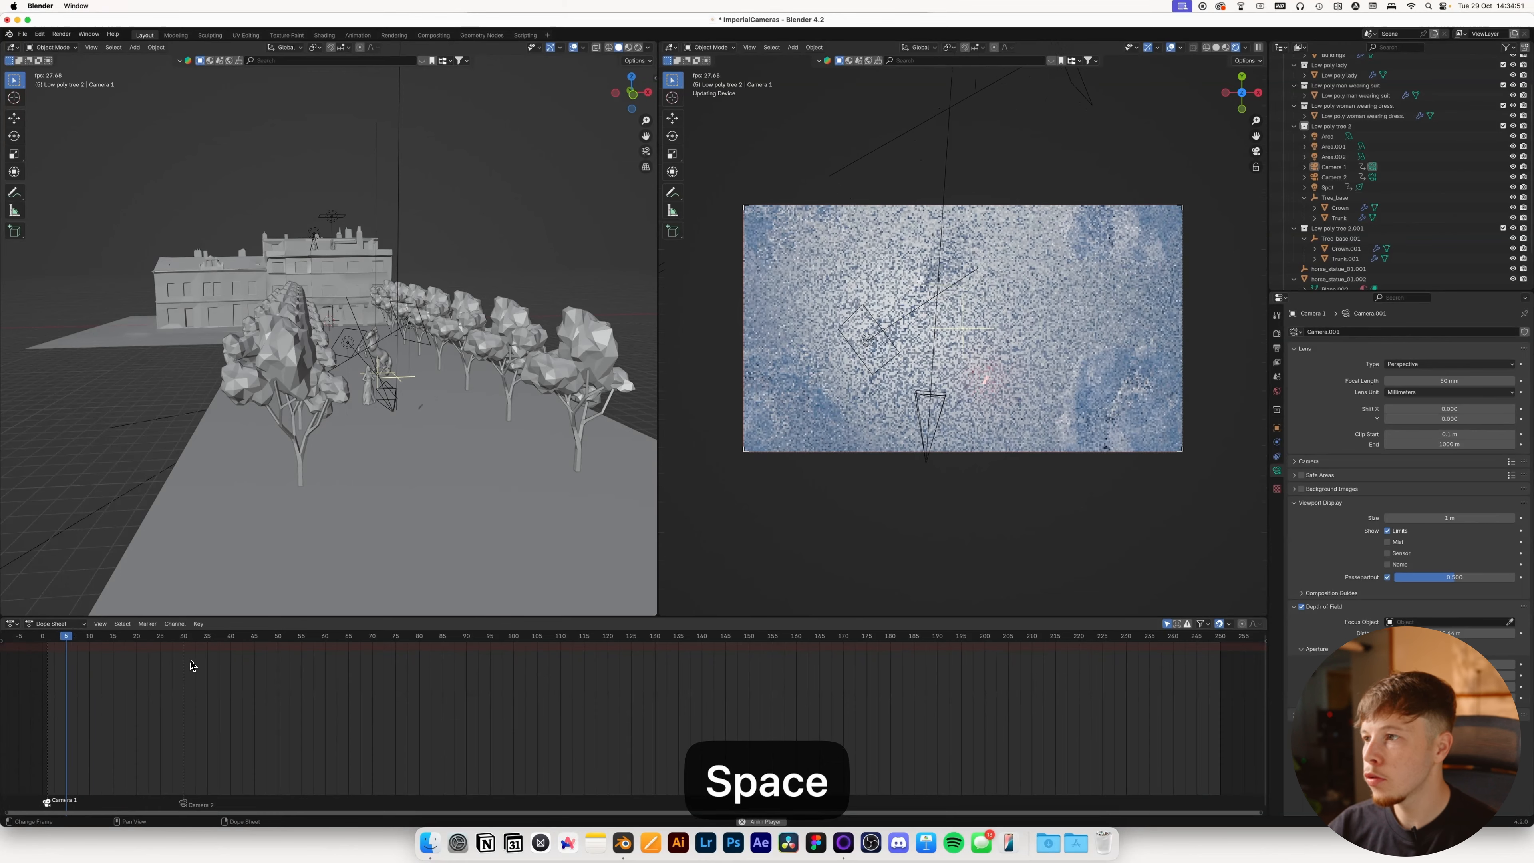
key("space")
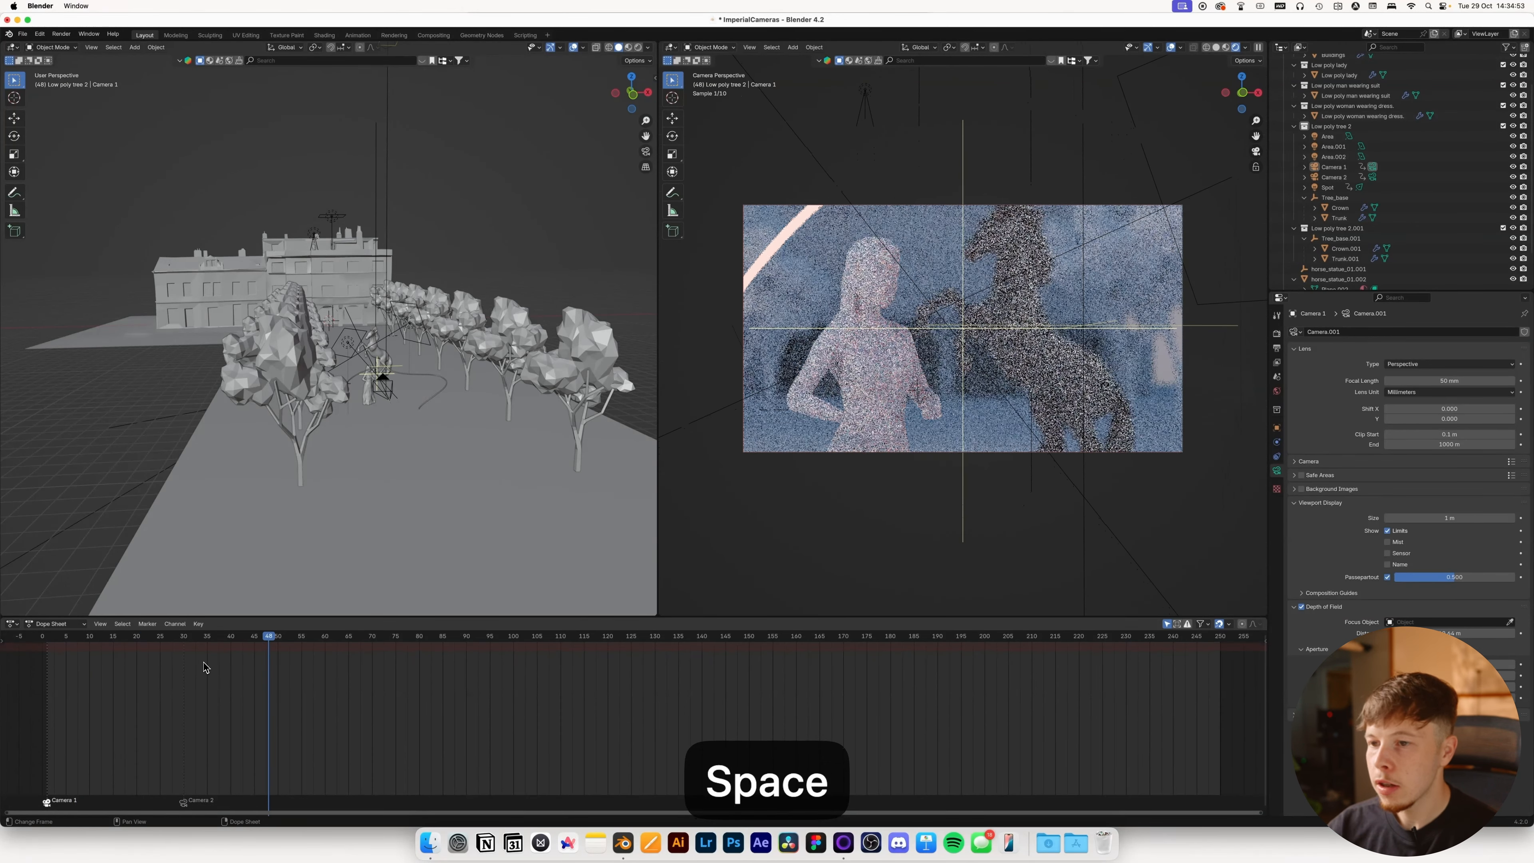
left_click_drag(150, 646, 376, 643)
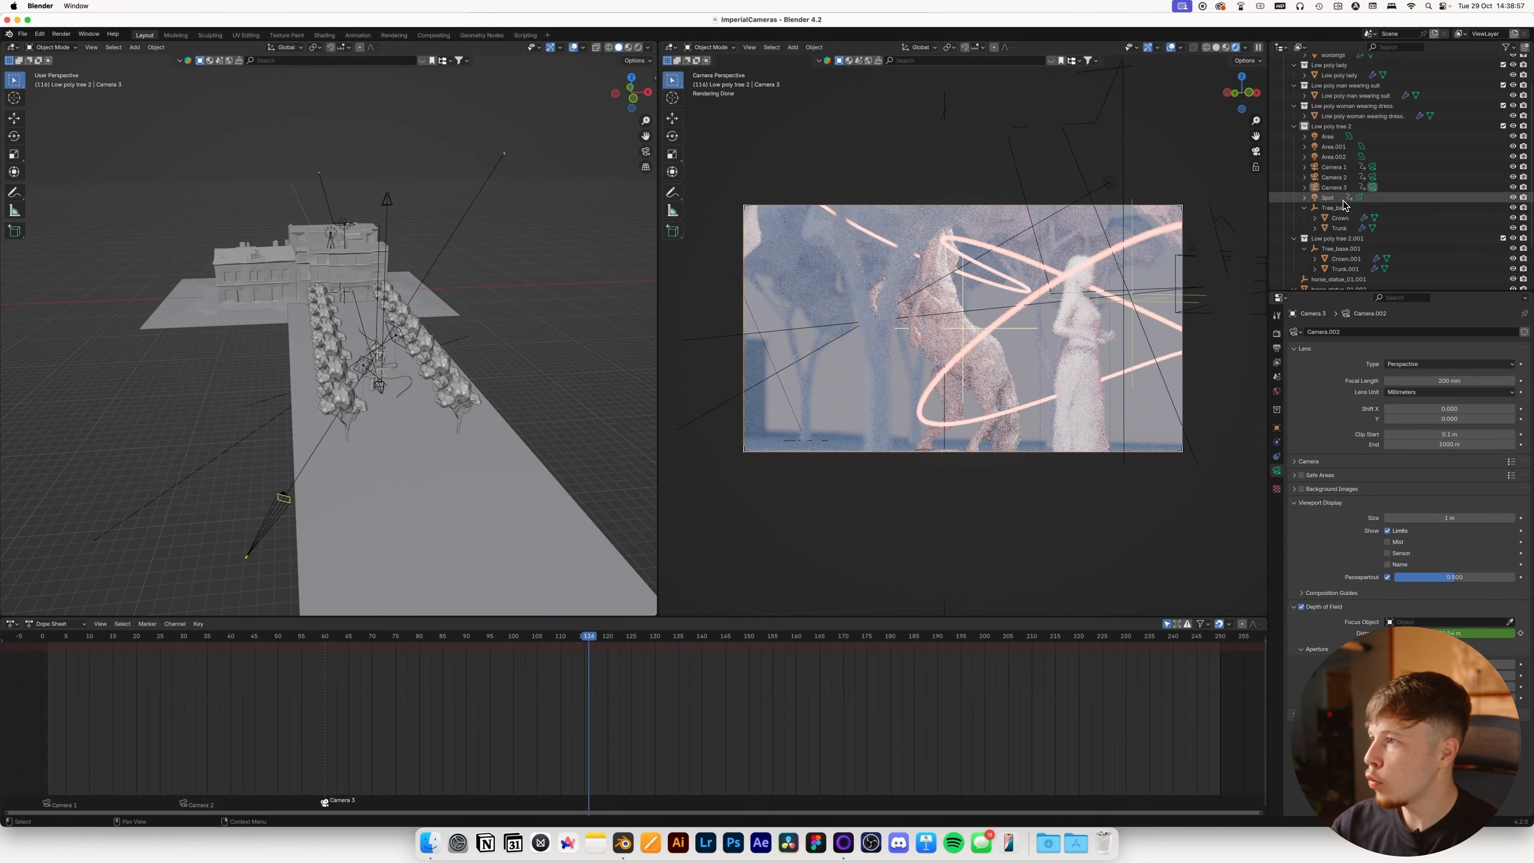
Set Camera 3's keyframes at frames 60 and 101 to linear interpolation.
left_click(1334, 188)
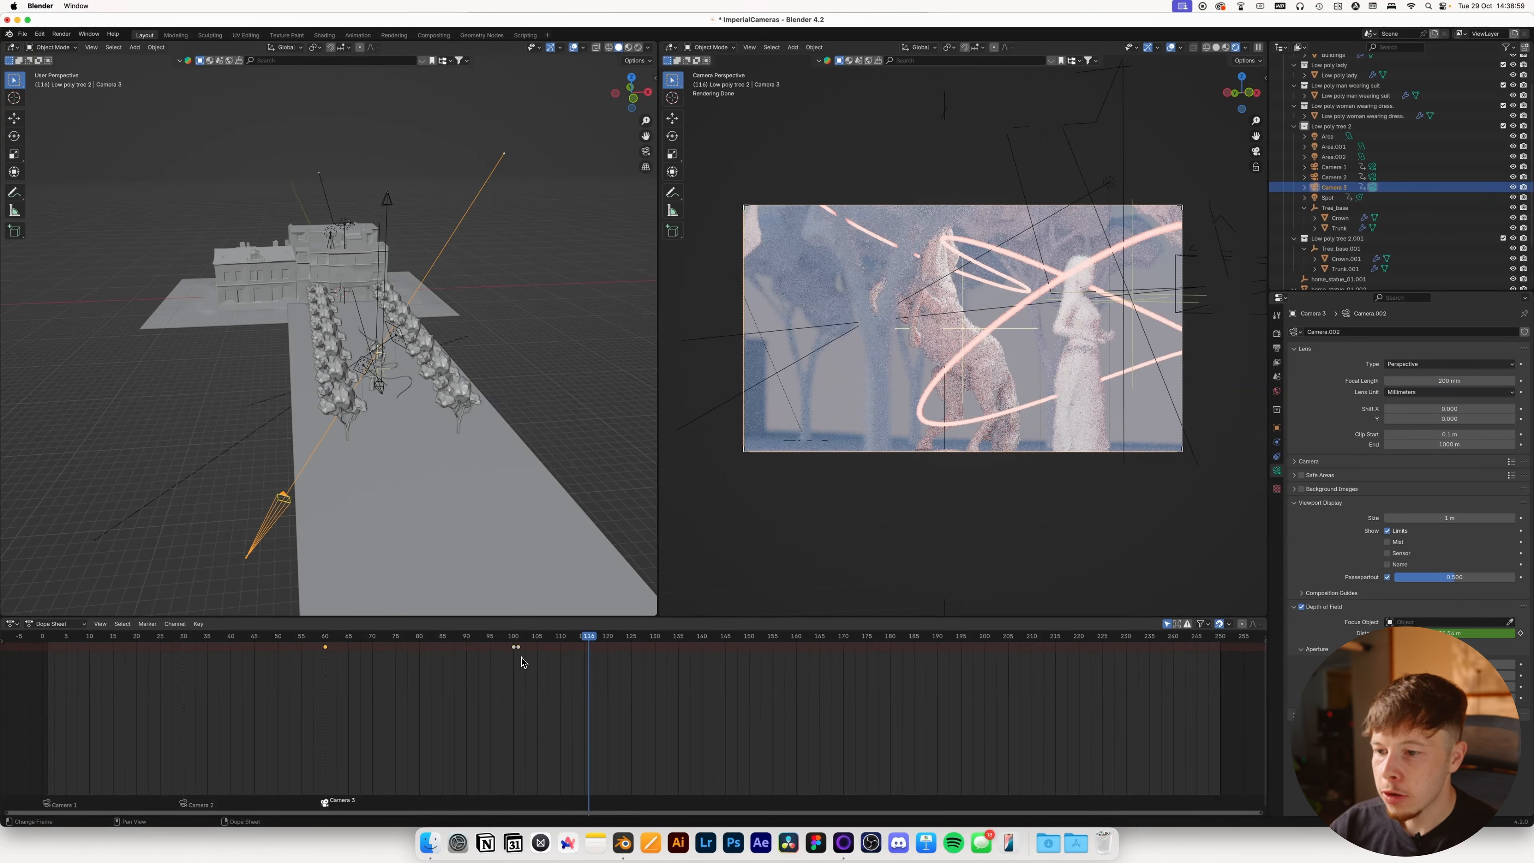
left_click_drag(514, 649, 337, 658)
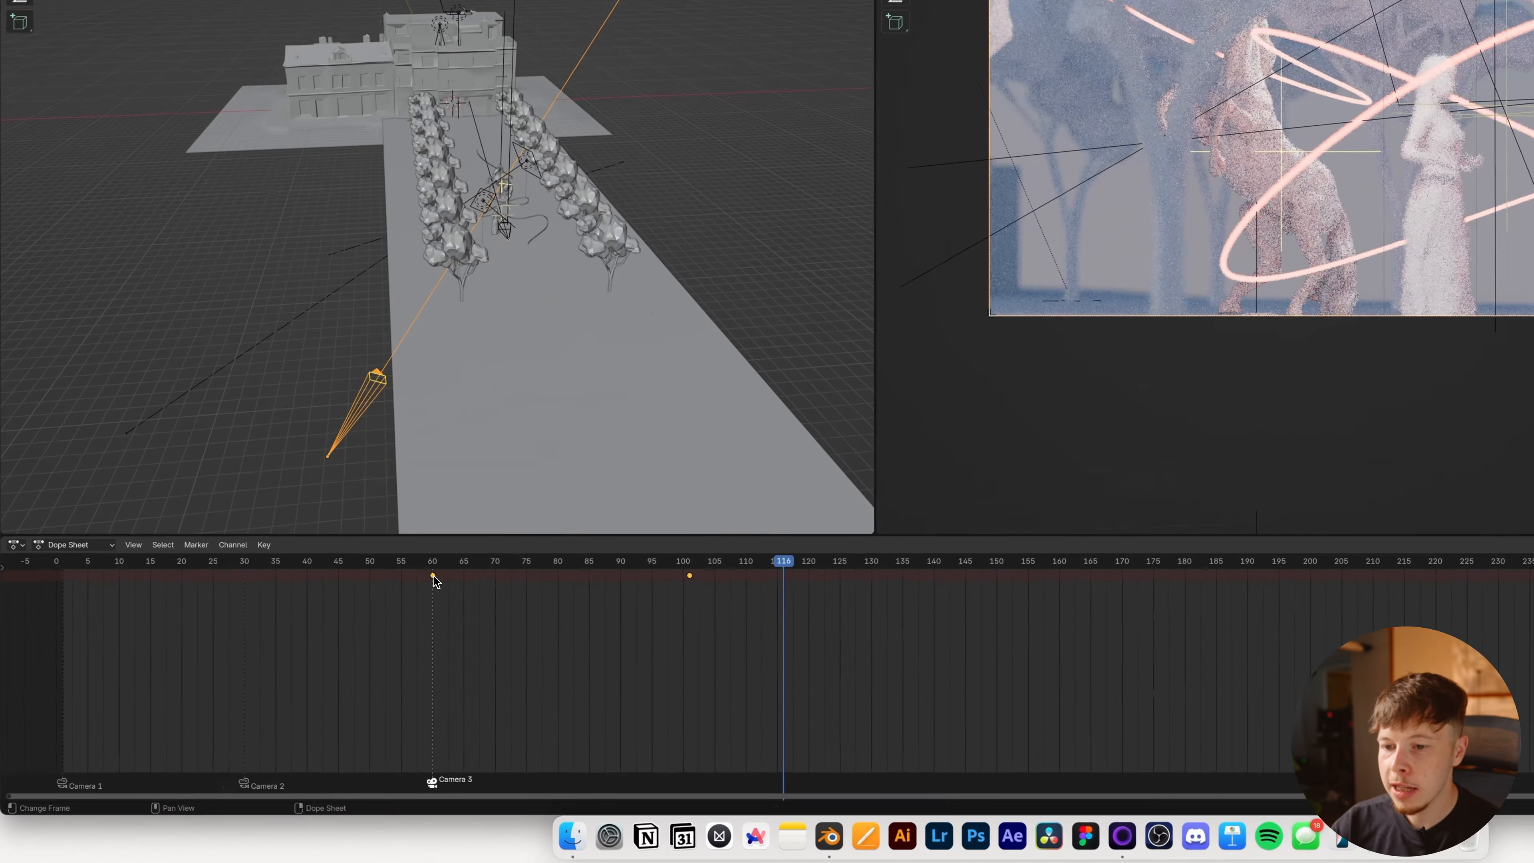
right_click(326, 658)
mouse_move(315, 707)
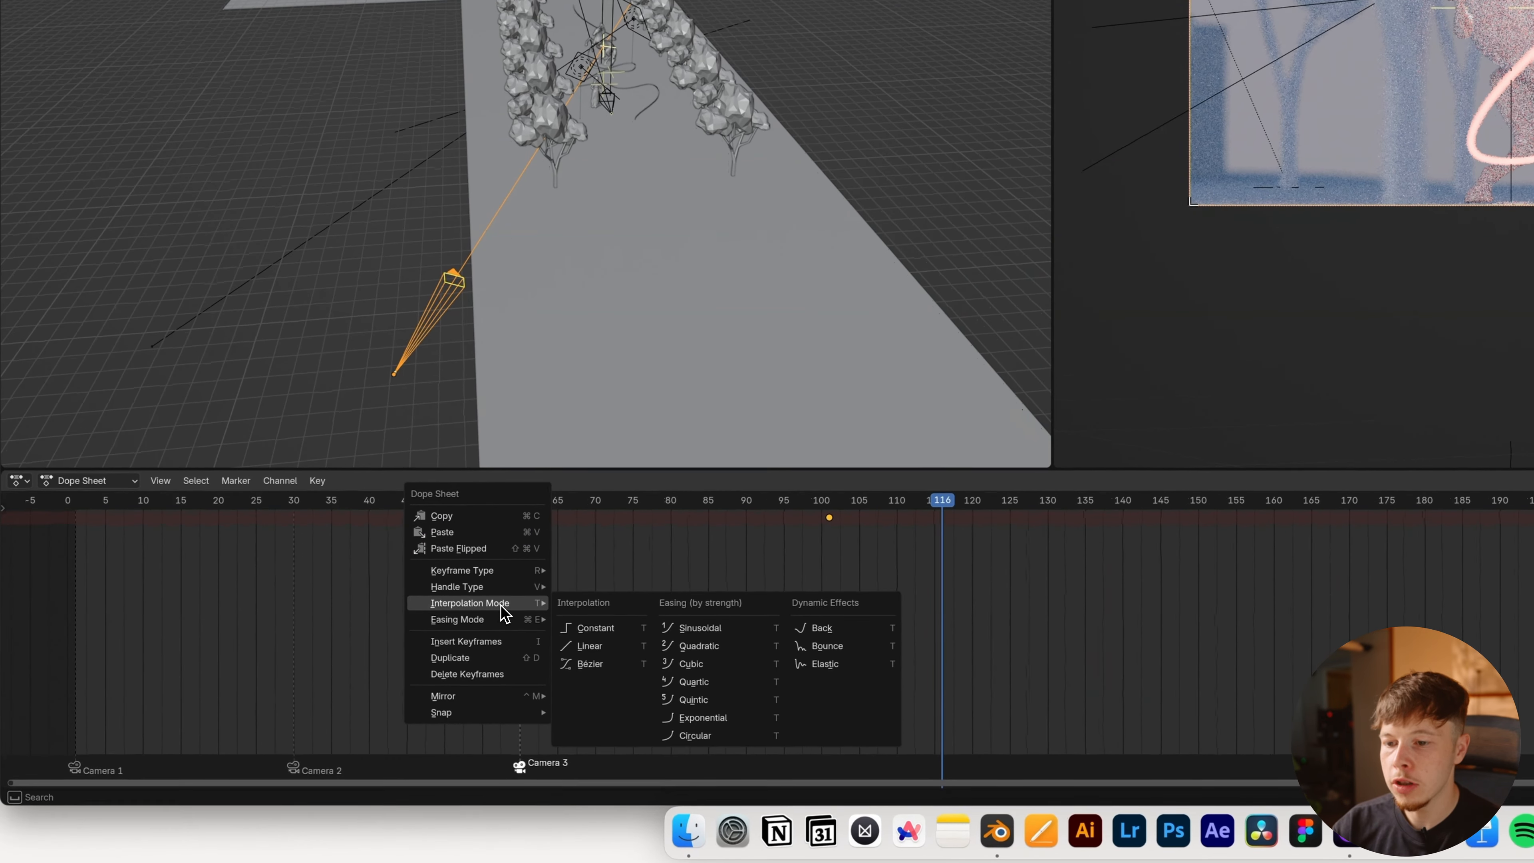
left_click(613, 647)
Play back Camera 3's shot repeatedly to check its linear motion past the statue.
key("space")
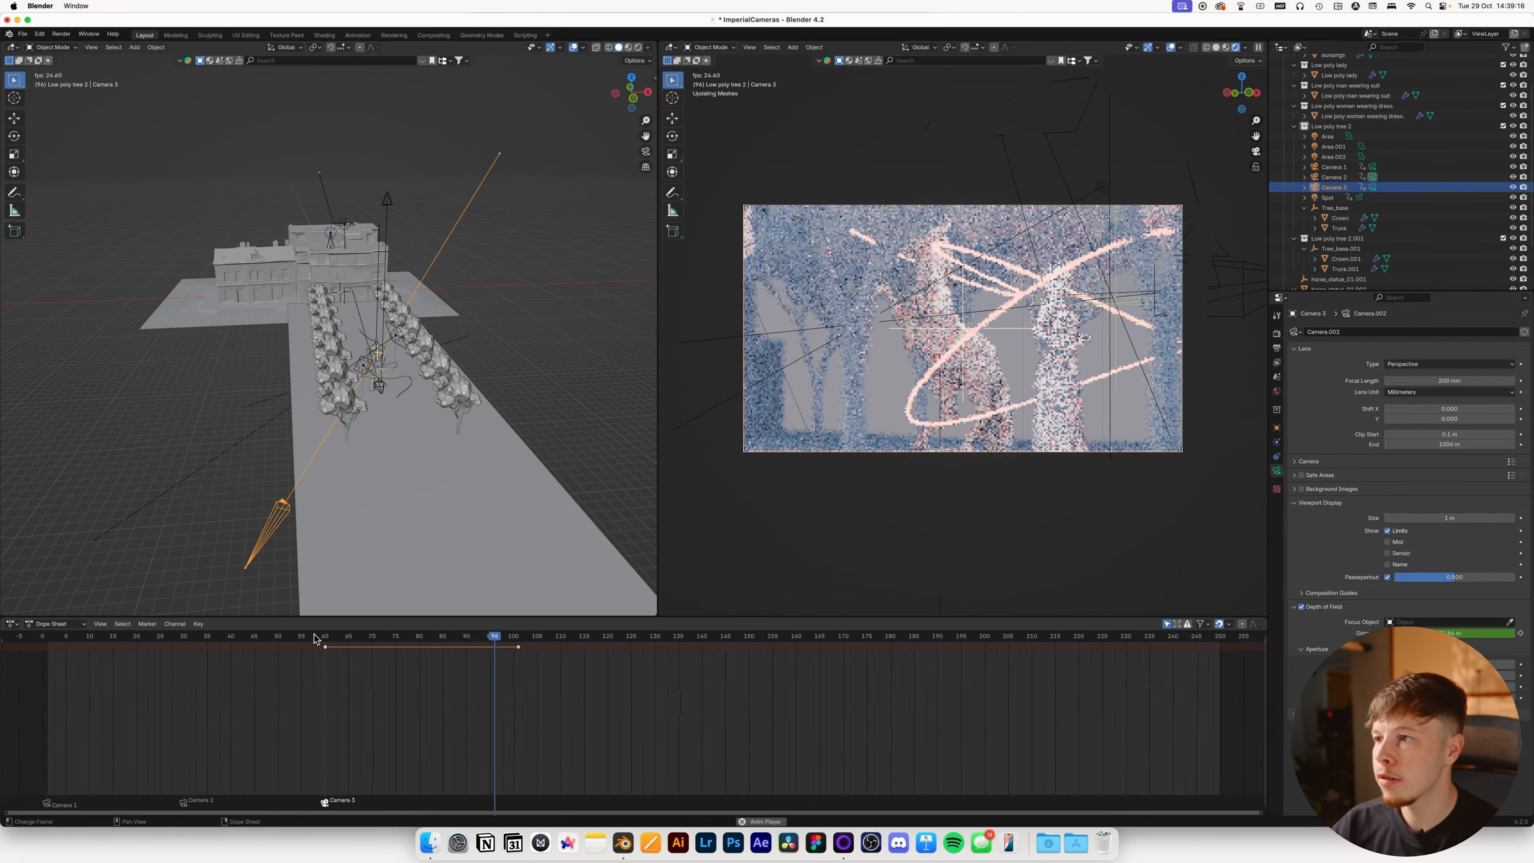
key("space")
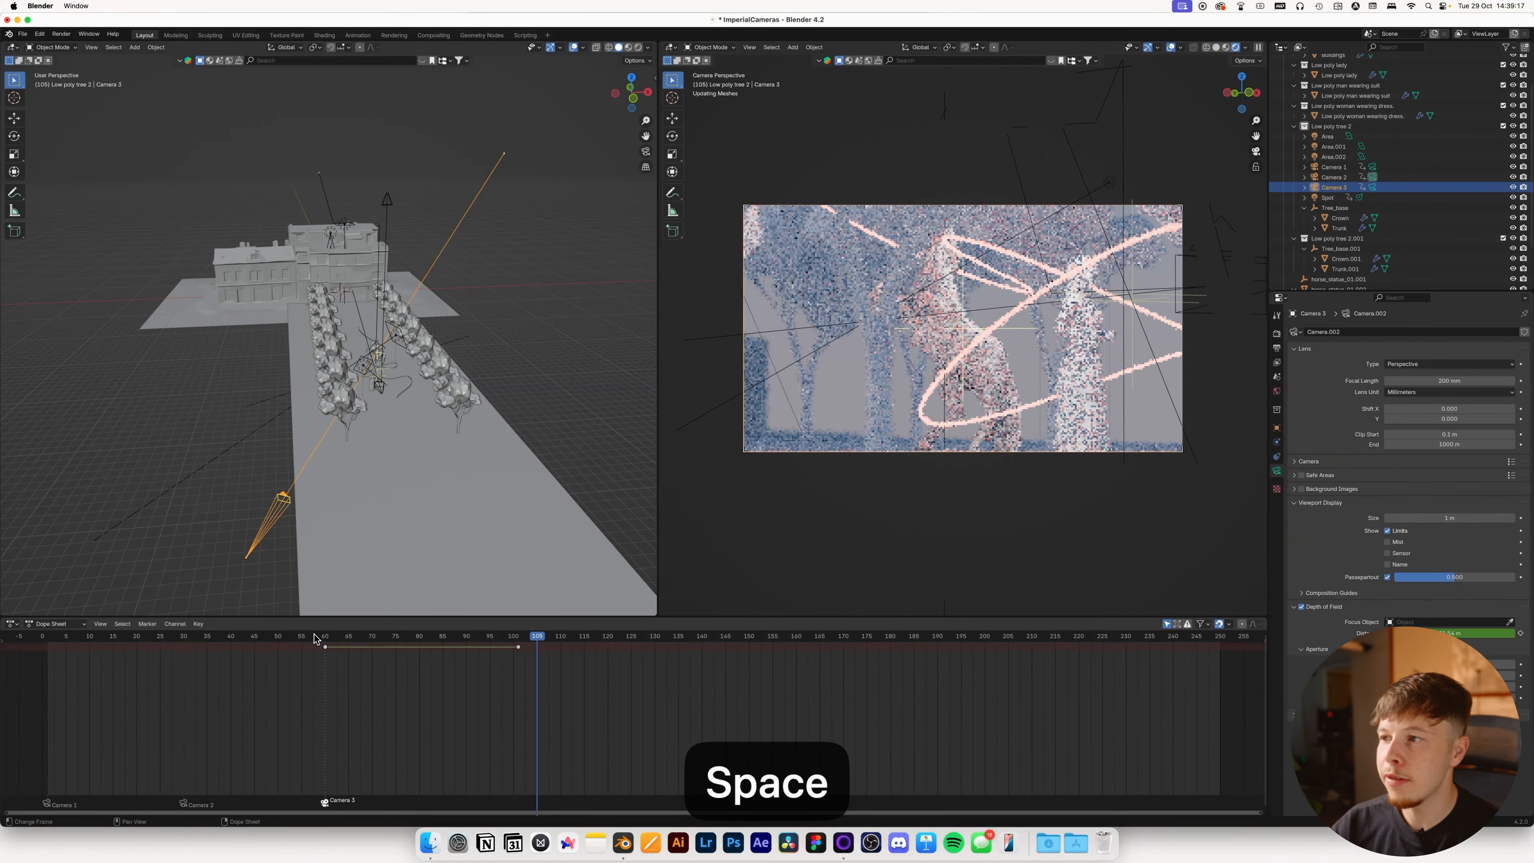
key("space")
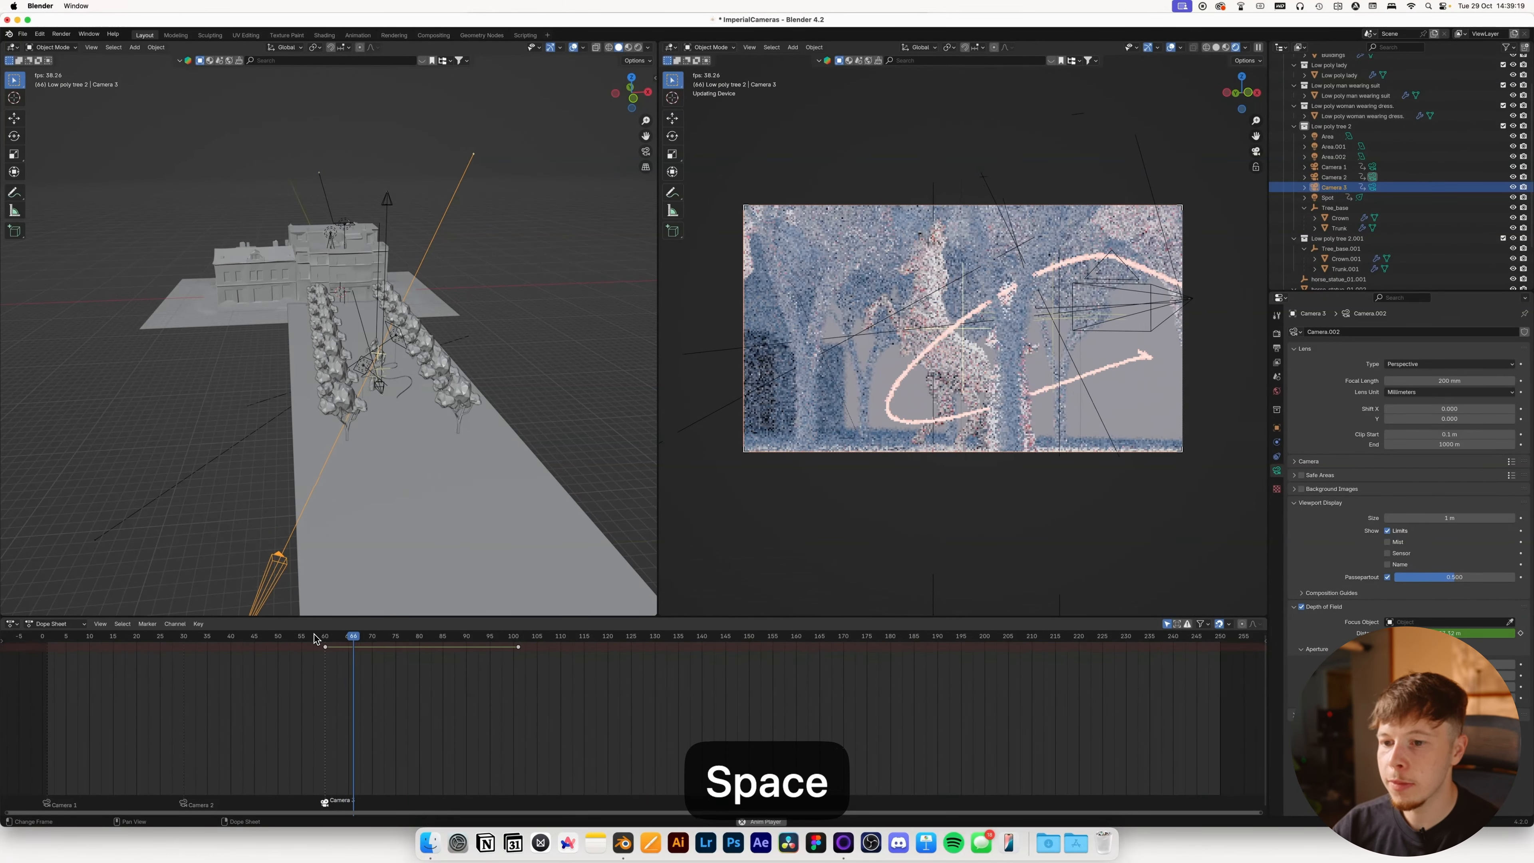
key("space")
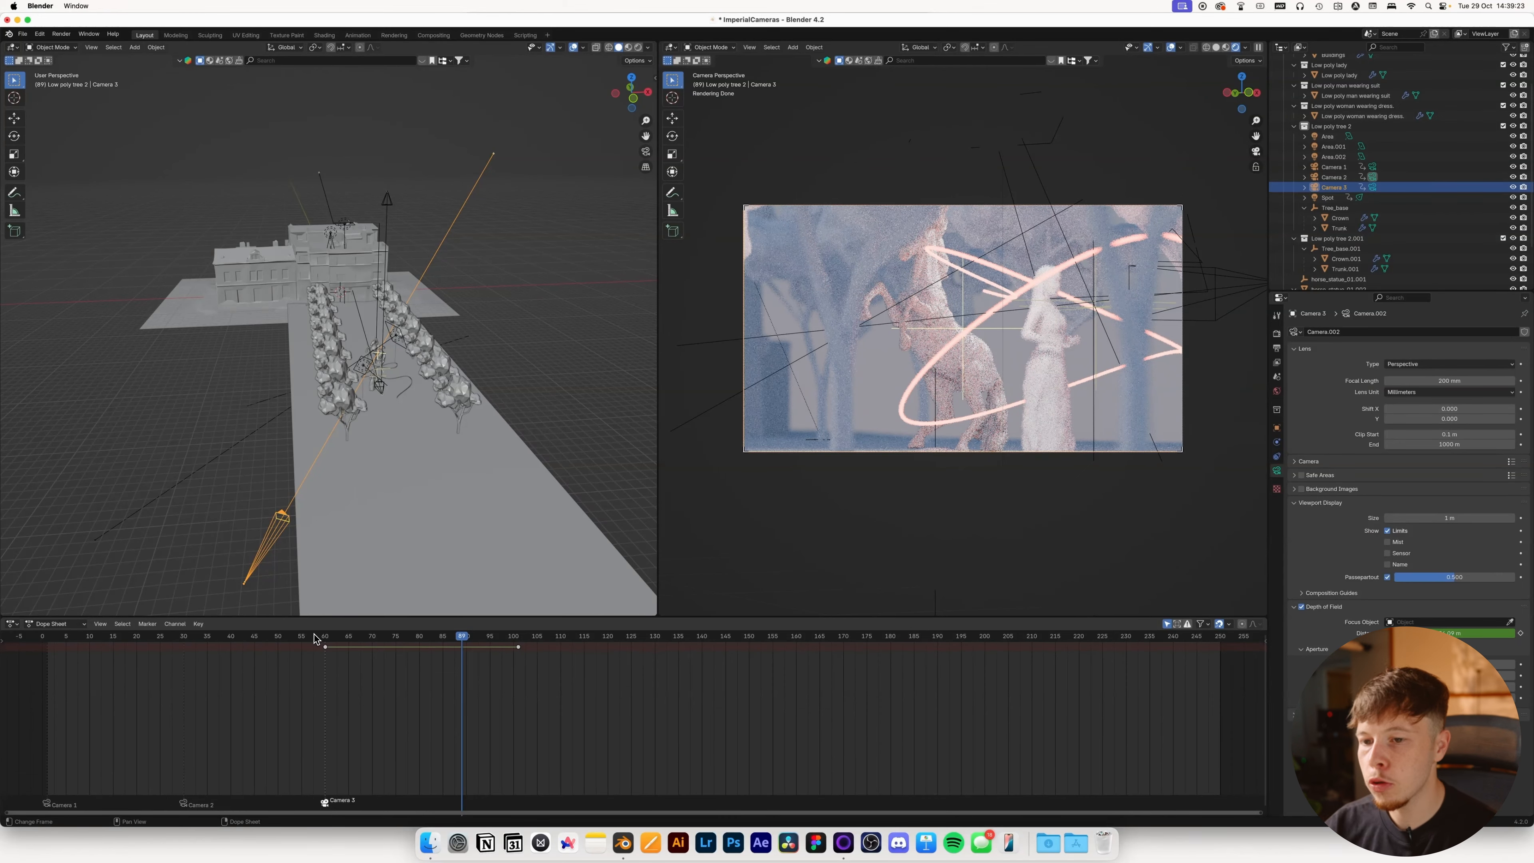
key("space")
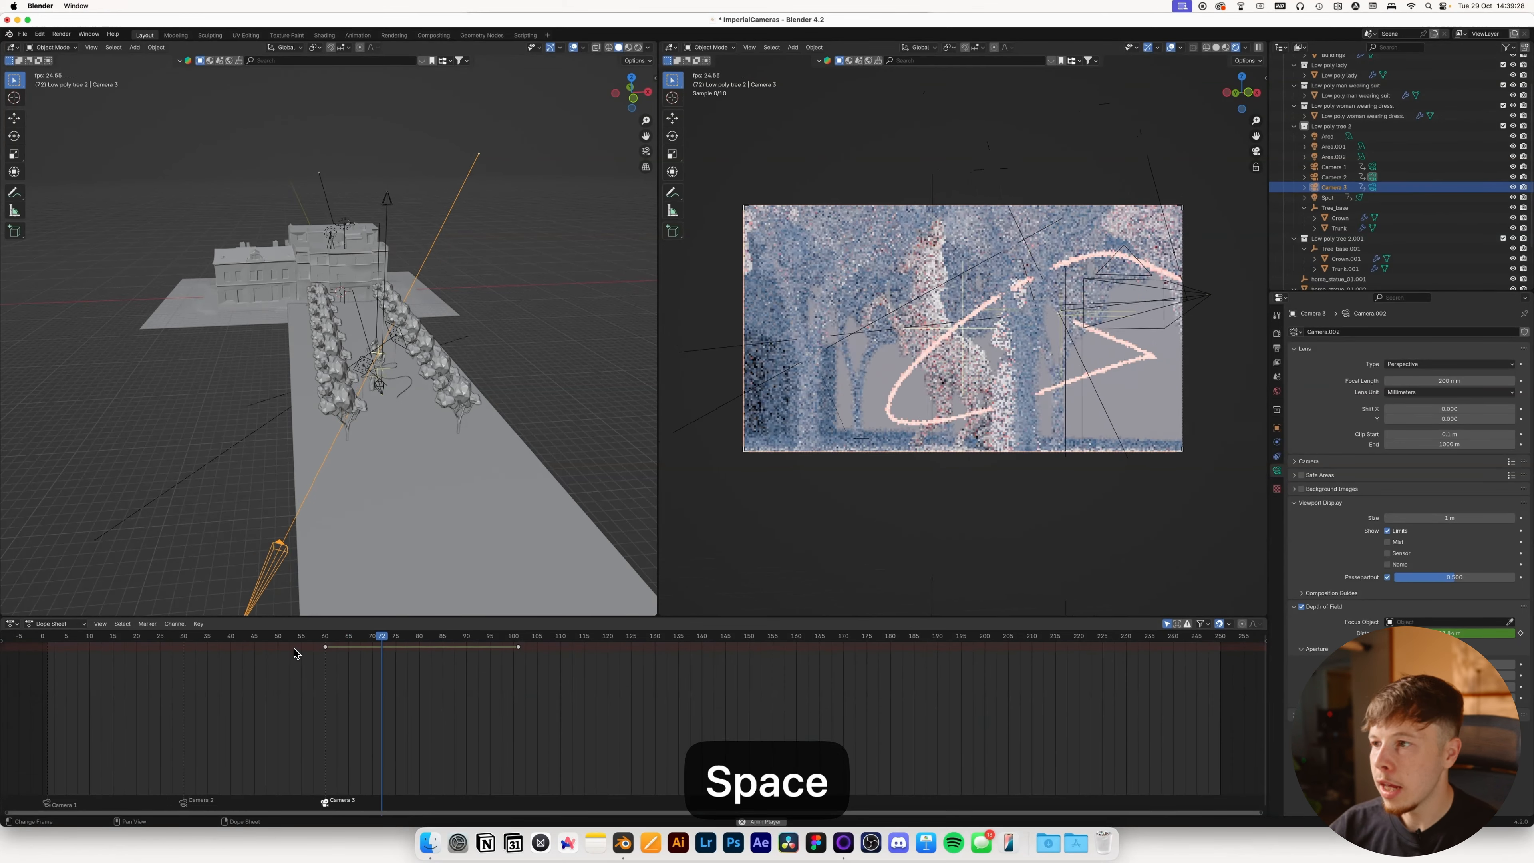
key("space")
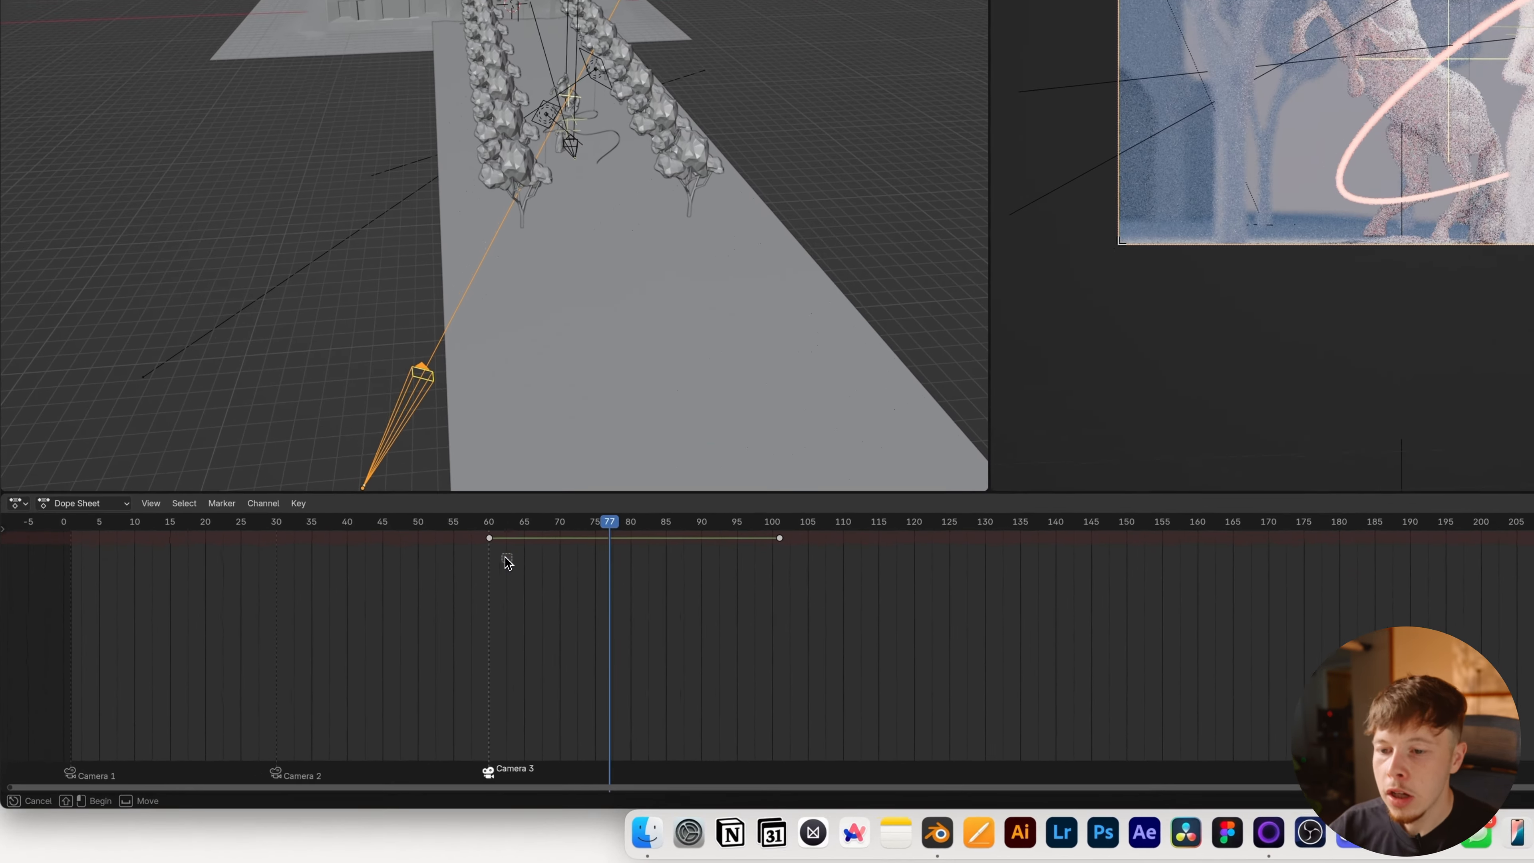
Move Camera 2's last keyframe just past the Camera 3 marker at frame 60.
left_click(325, 649)
left_click(562, 547)
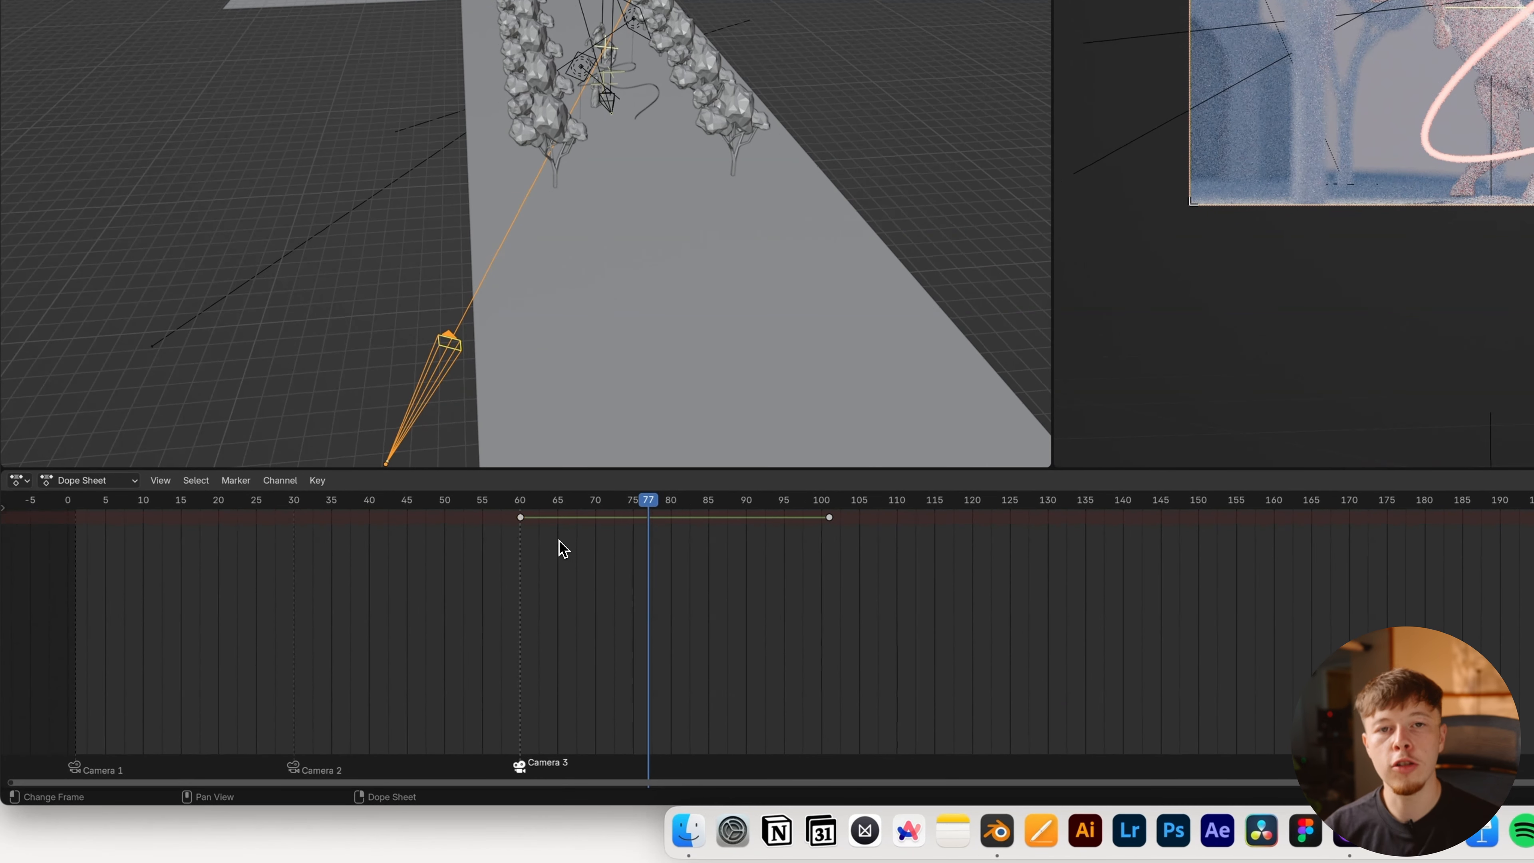
left_click_drag(542, 525, 510, 518)
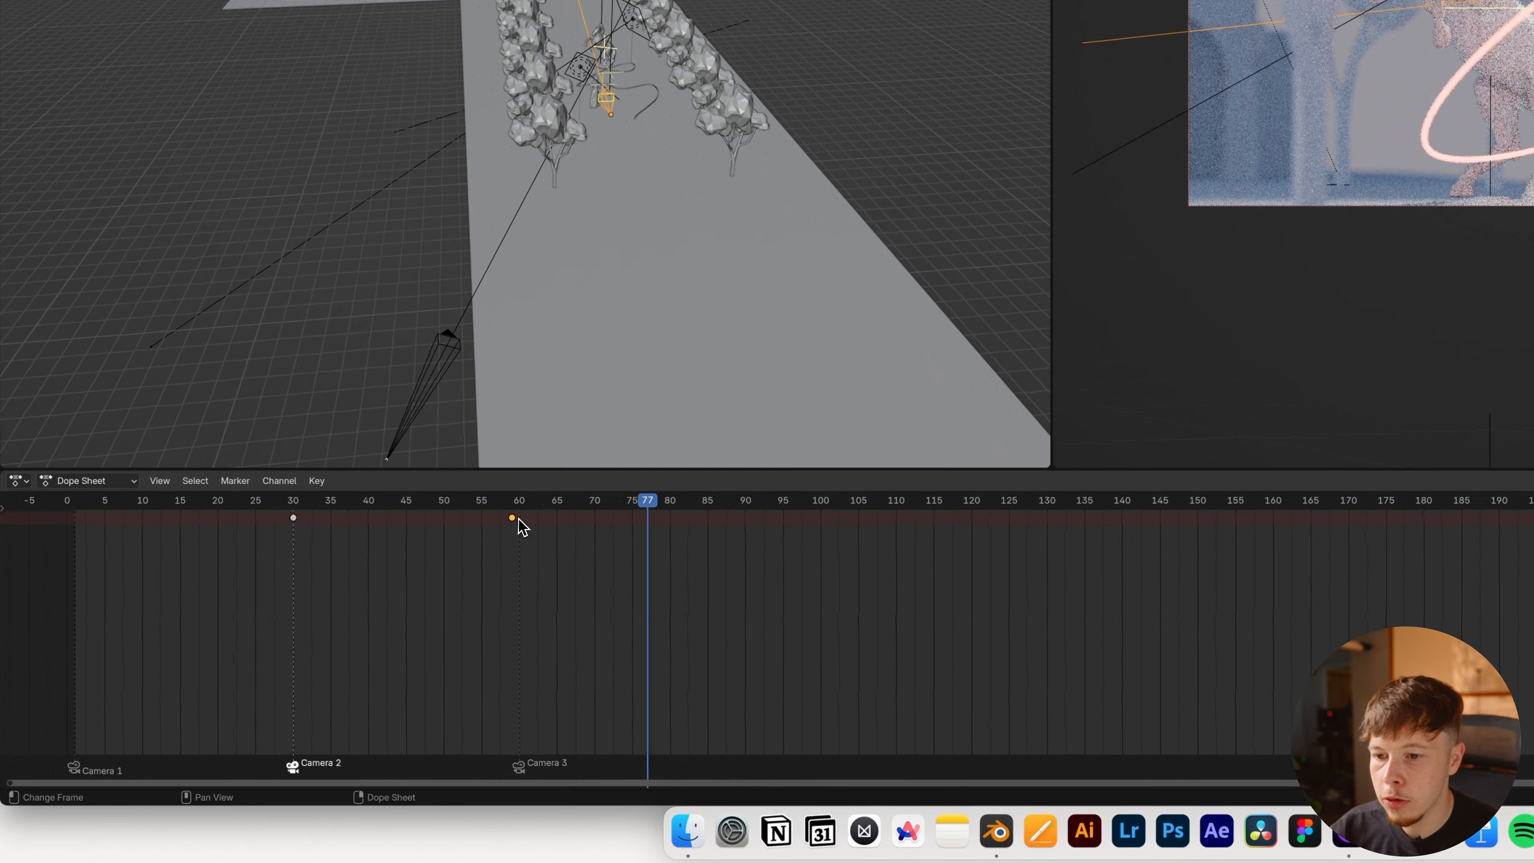
left_click_drag(513, 521, 530, 521)
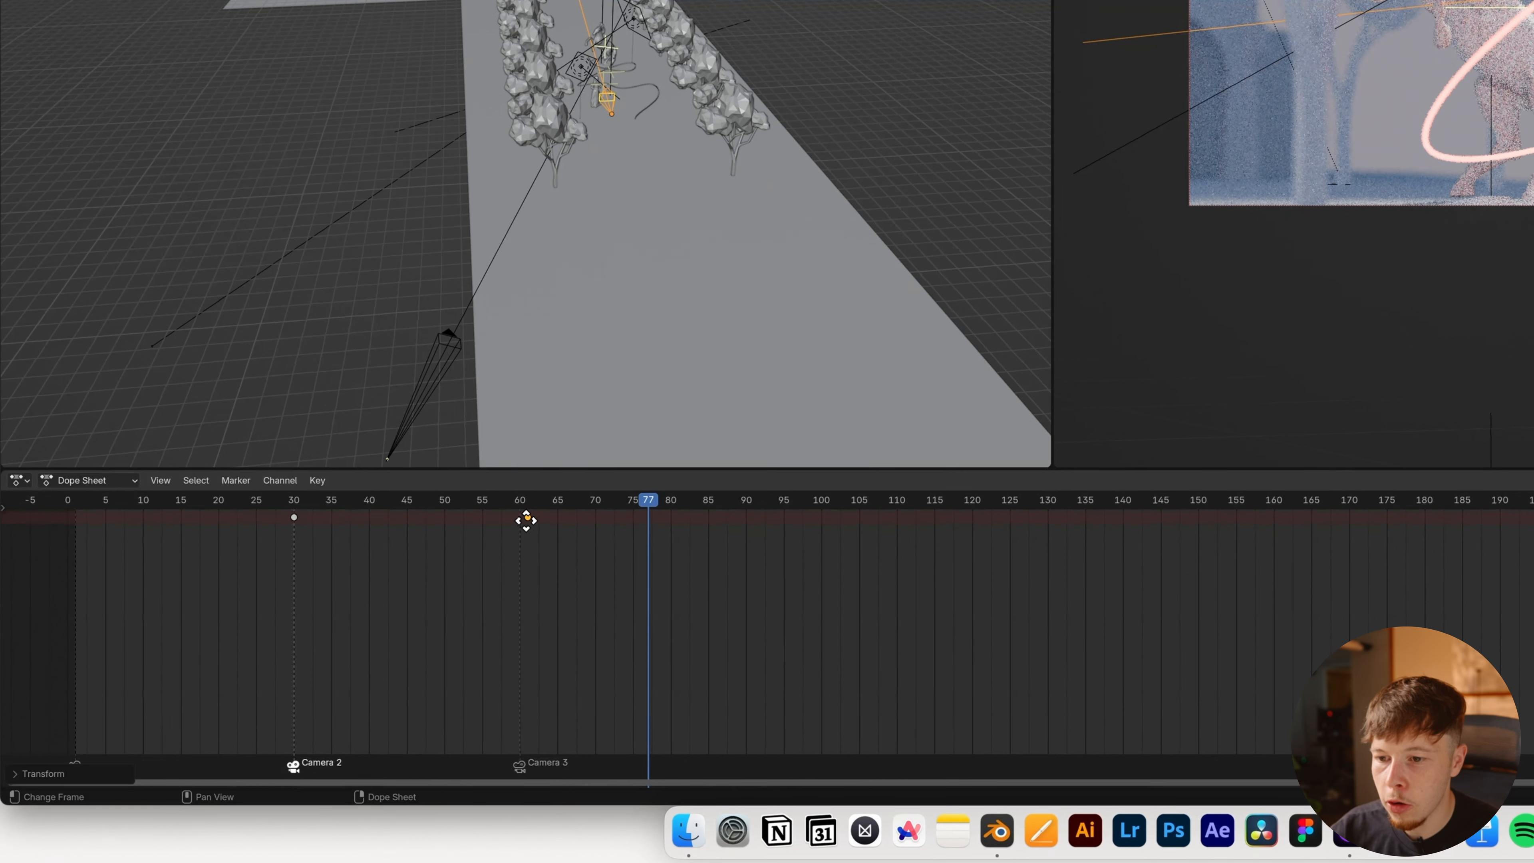
Move Camera 2's first keyframe to frame 29 and set the camera's keyframes to linear interpolation.
left_click(279, 518)
right_click(483, 518)
mouse_move(496, 518)
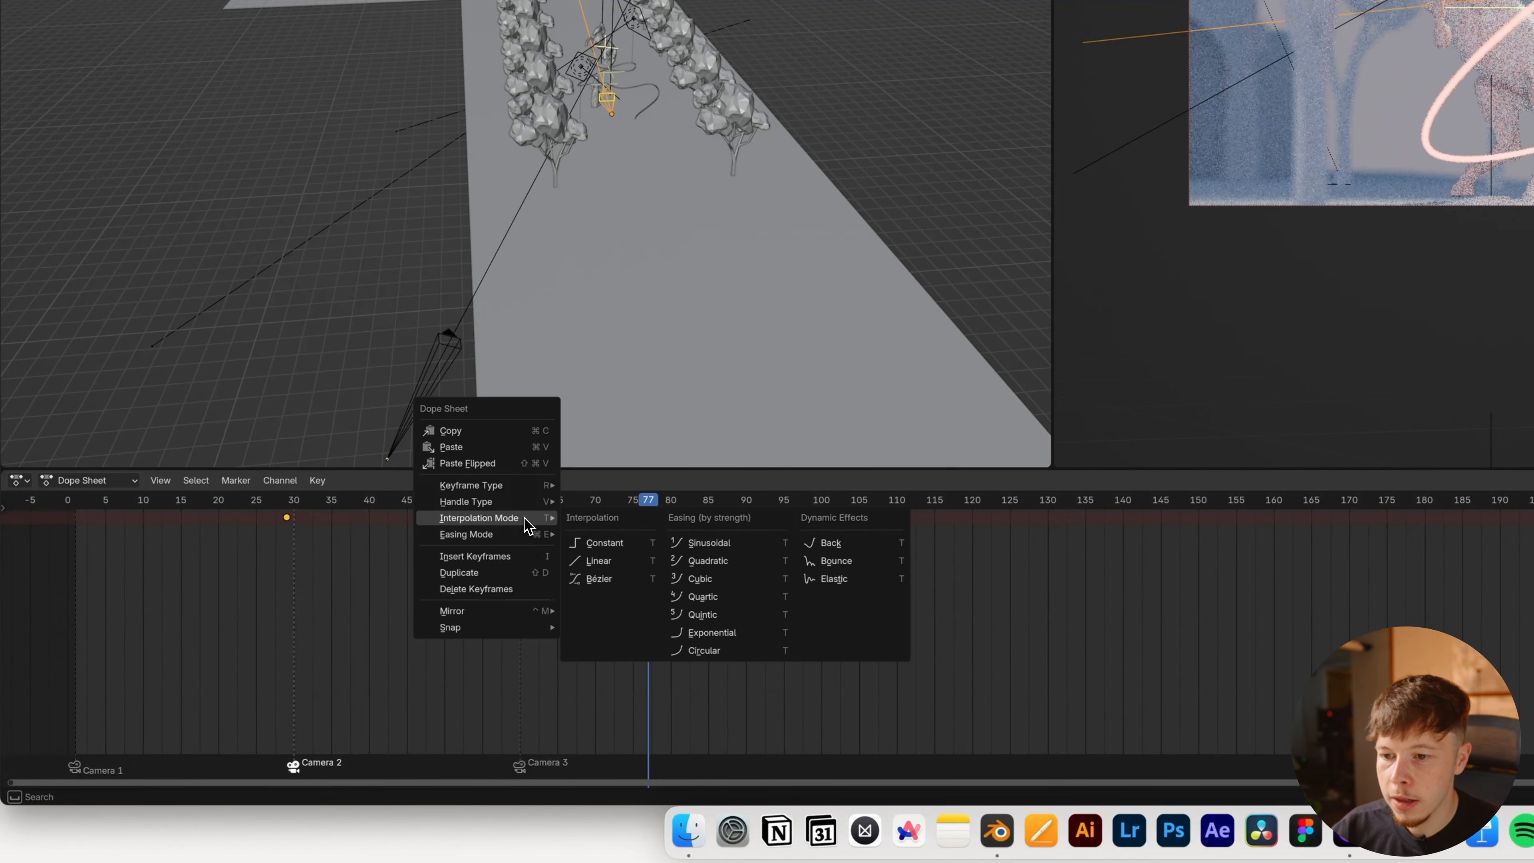
left_click(614, 562)
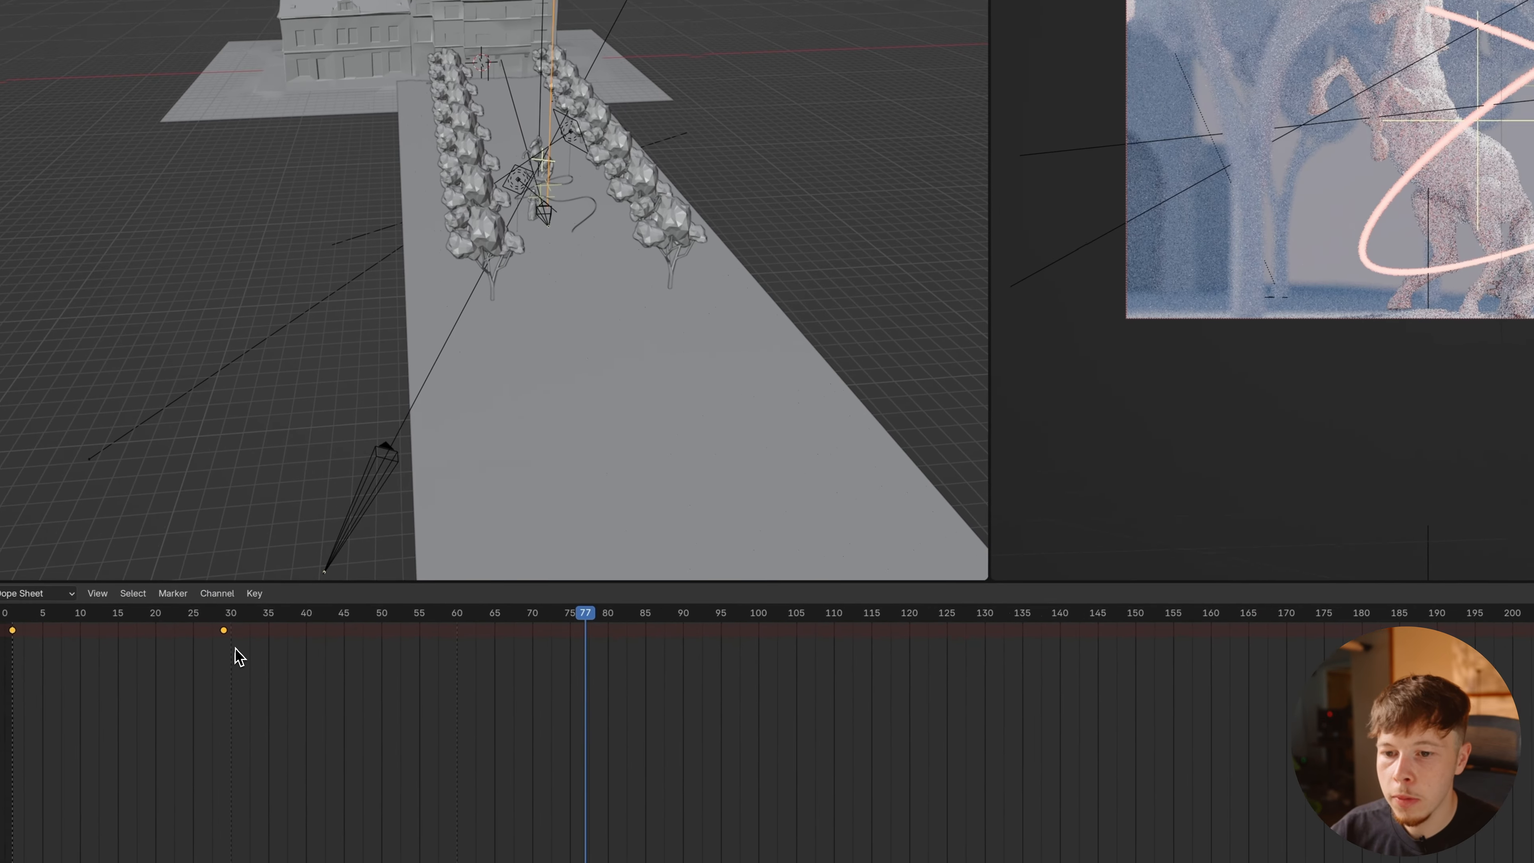
Extend Camera 1's animation to frame 31 with linear interpolation on both keyframes and save the file.
left_click(312, 626)
mouse_move(323, 619)
left_mouse_down()
mouse_move(250, 597)
mouse_move(301, 610)
left_mouse_up()
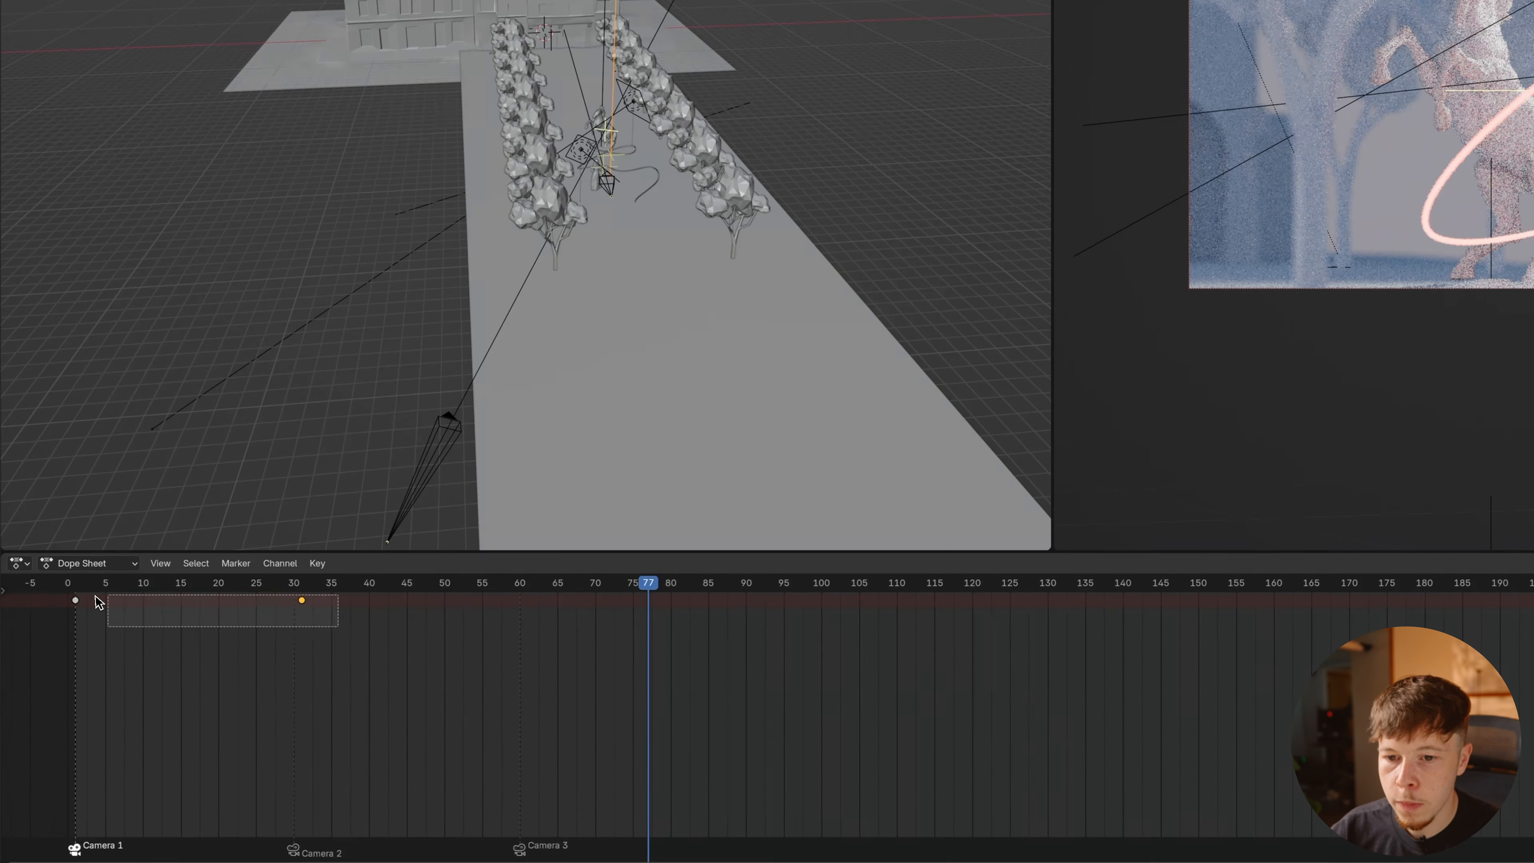
right_click(79, 611)
mouse_move(76, 605)
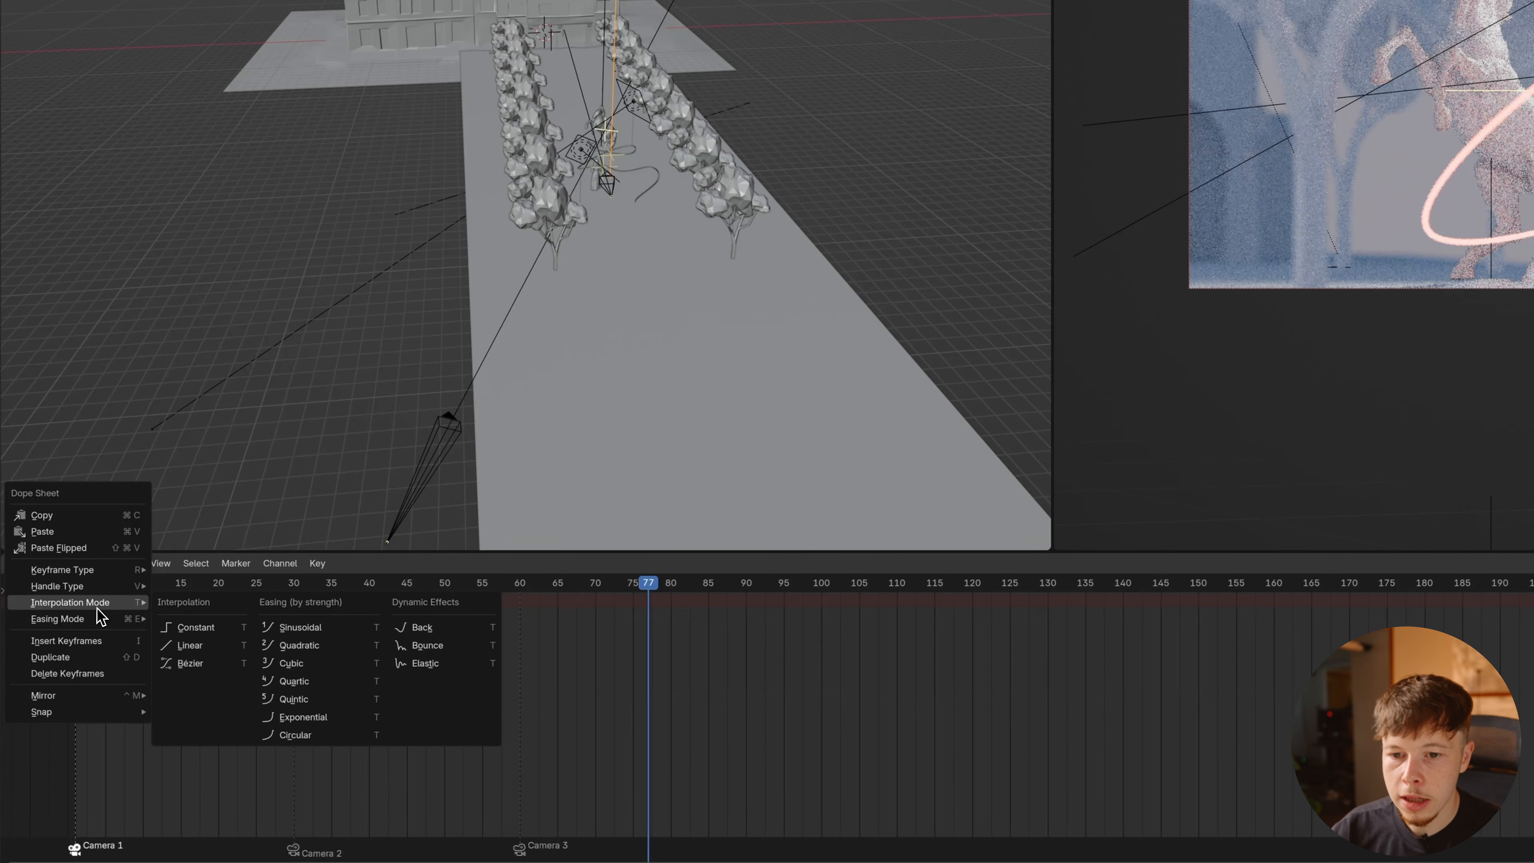
left_click(188, 646)
key("super+s")
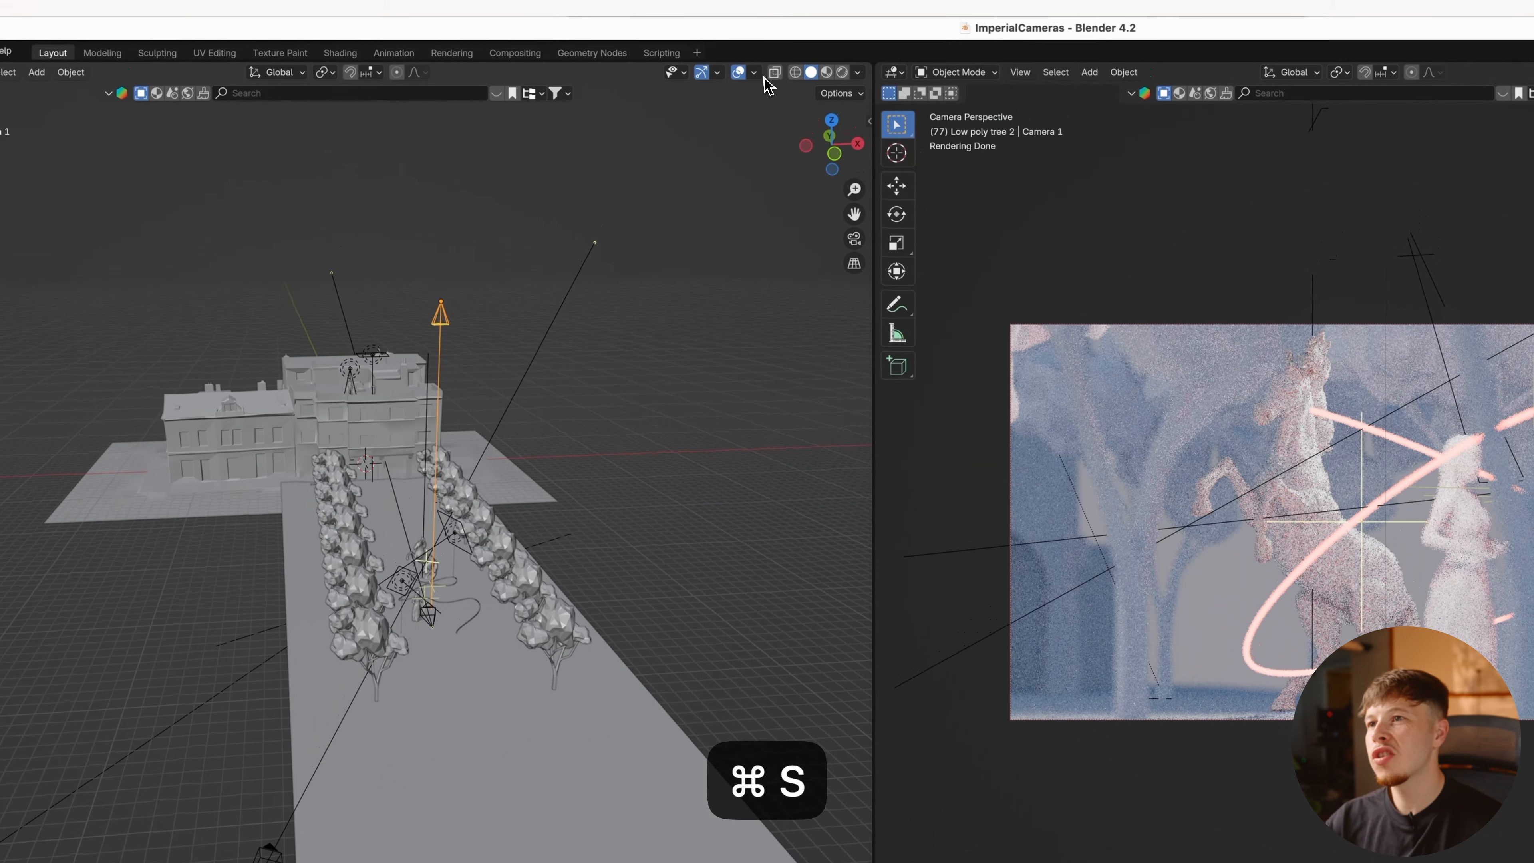
Play the animation from the start through the camera view to check the cuts between the three shots.
left_click(854, 244)
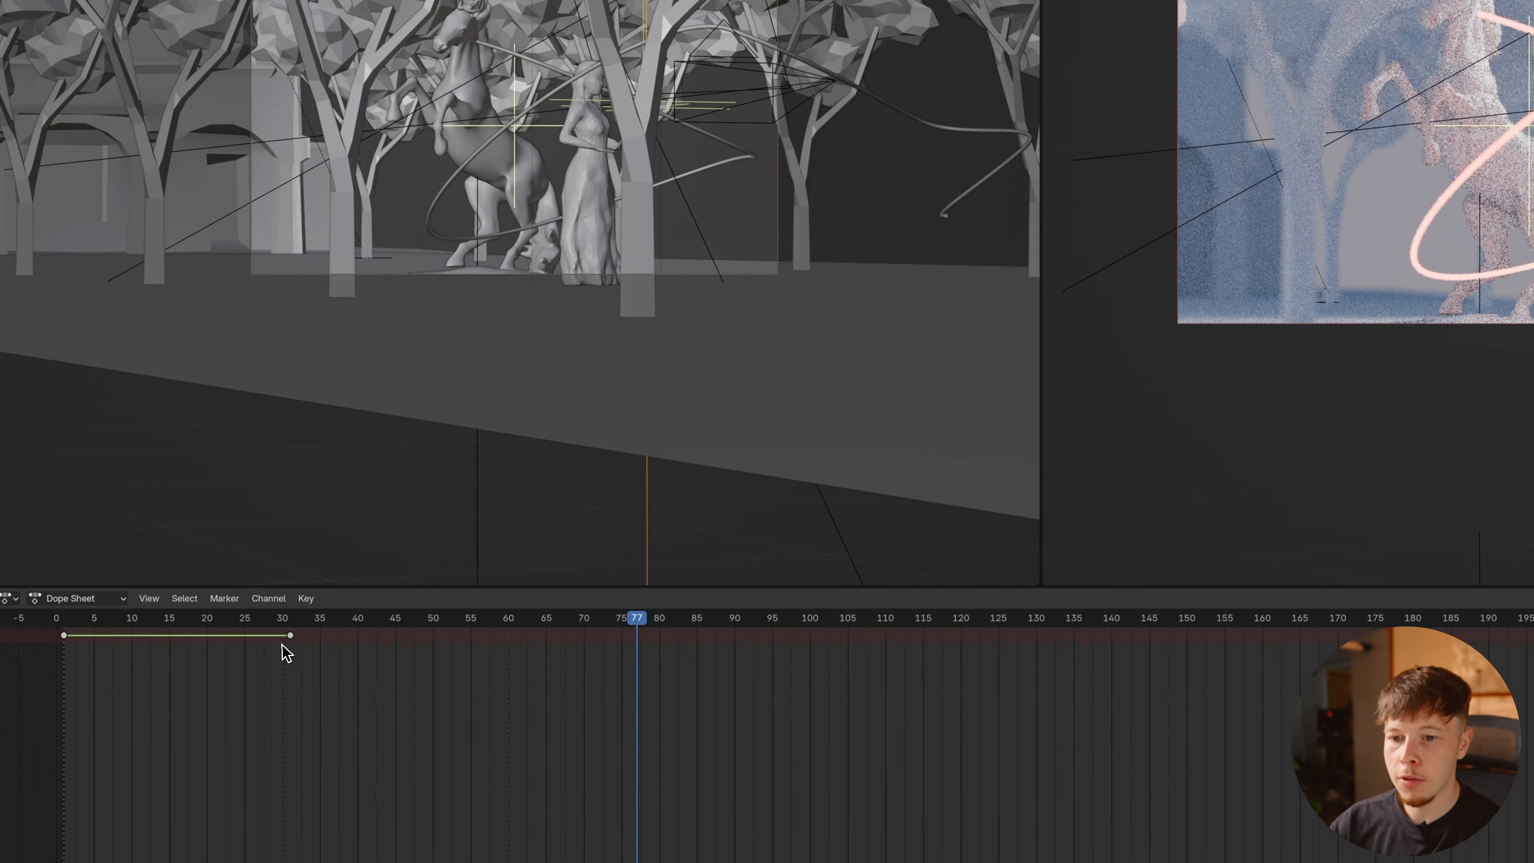
left_click(117, 603)
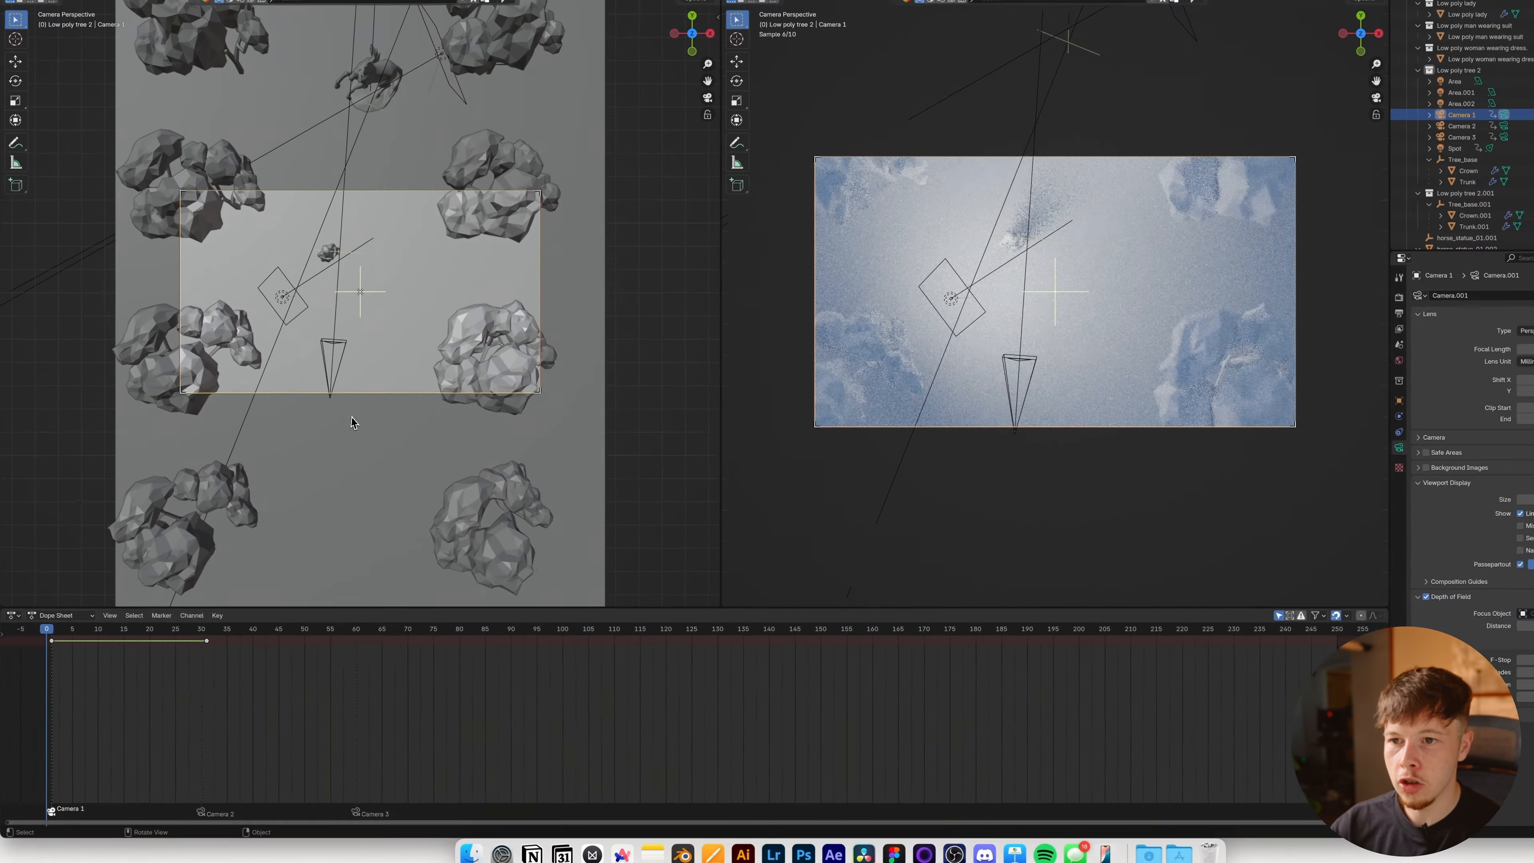
key("space")
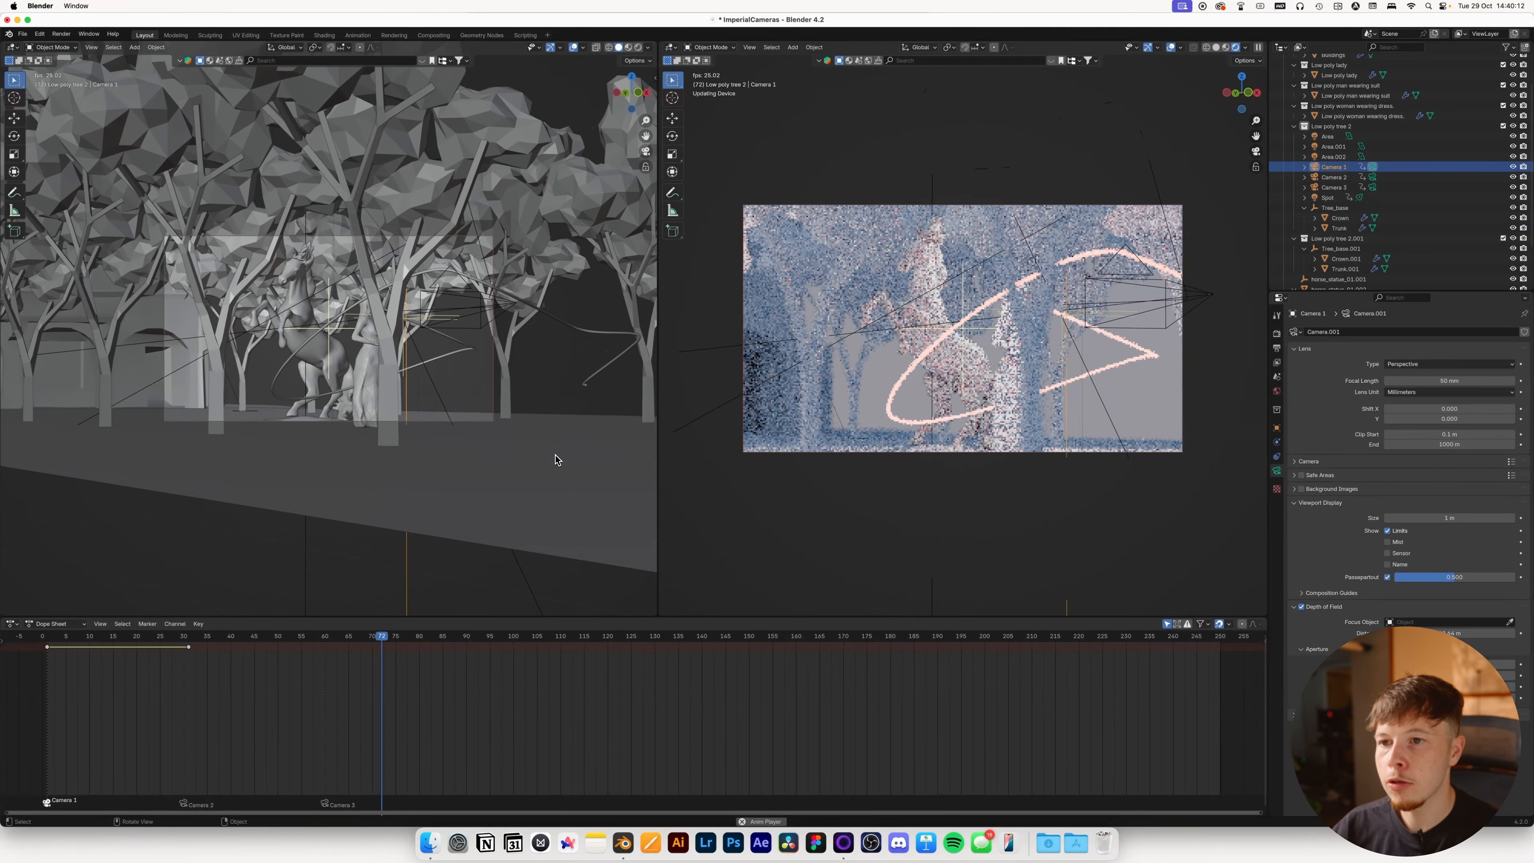
key("space")
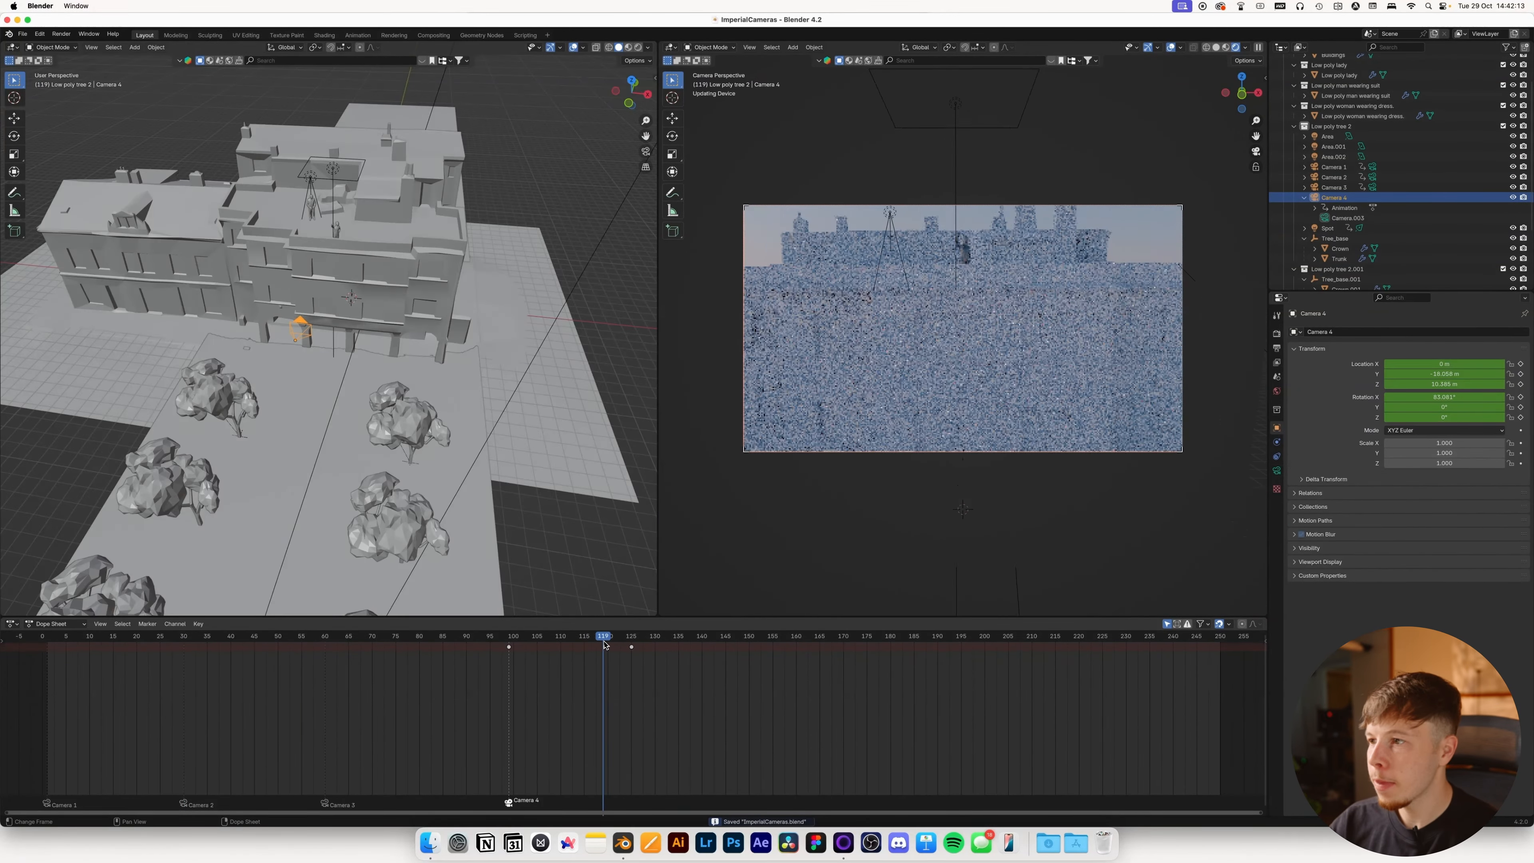
Scrub through the end of Camera 4's shot to frame 160 and back to frame 149, saving the file.
left_click(719, 645)
left_click_drag(719, 645, 795, 637)
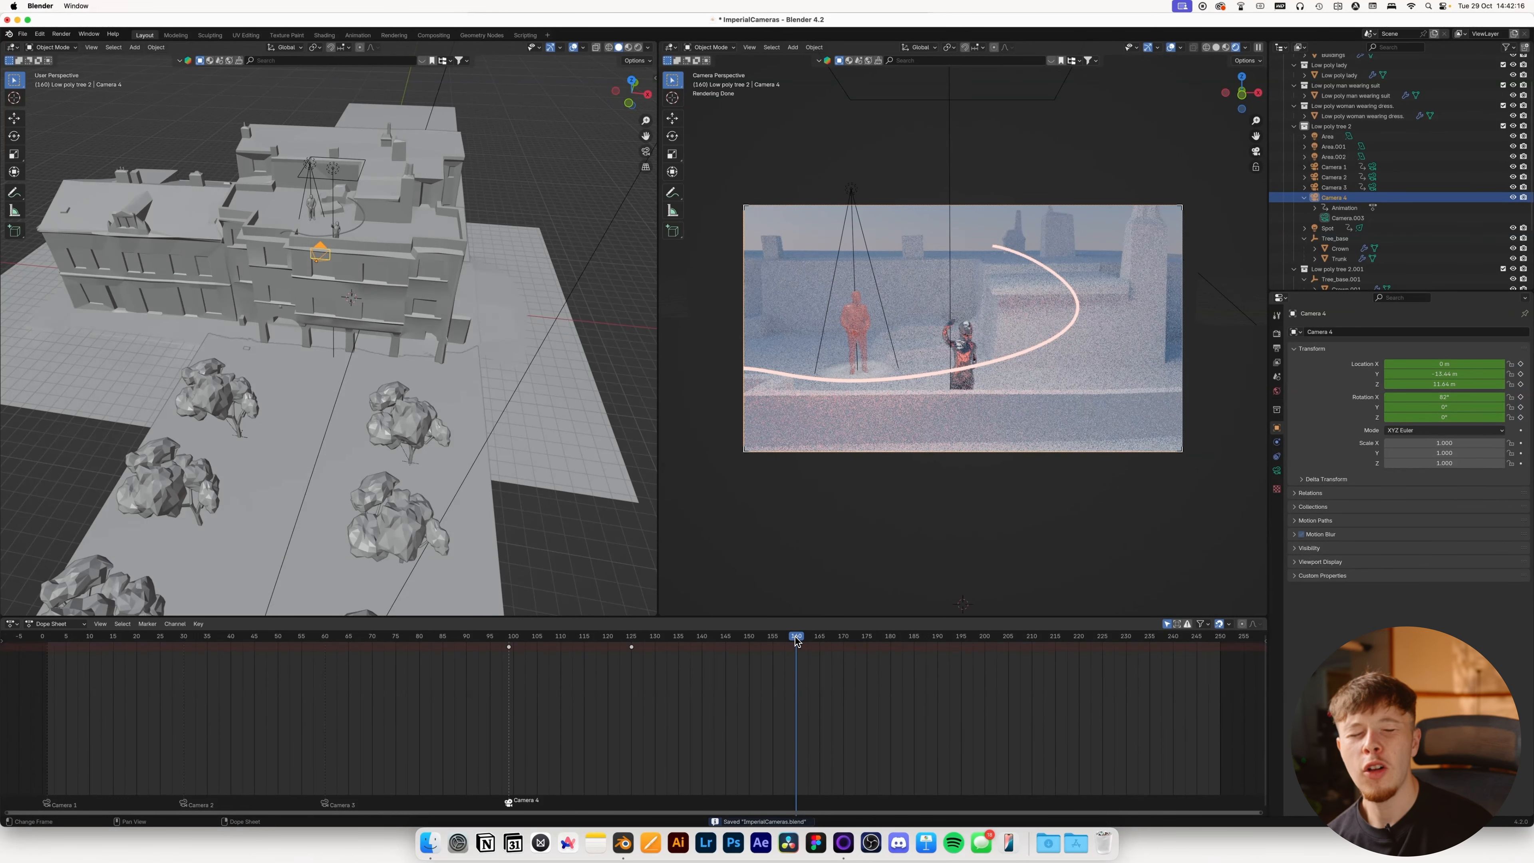
key("super+s")
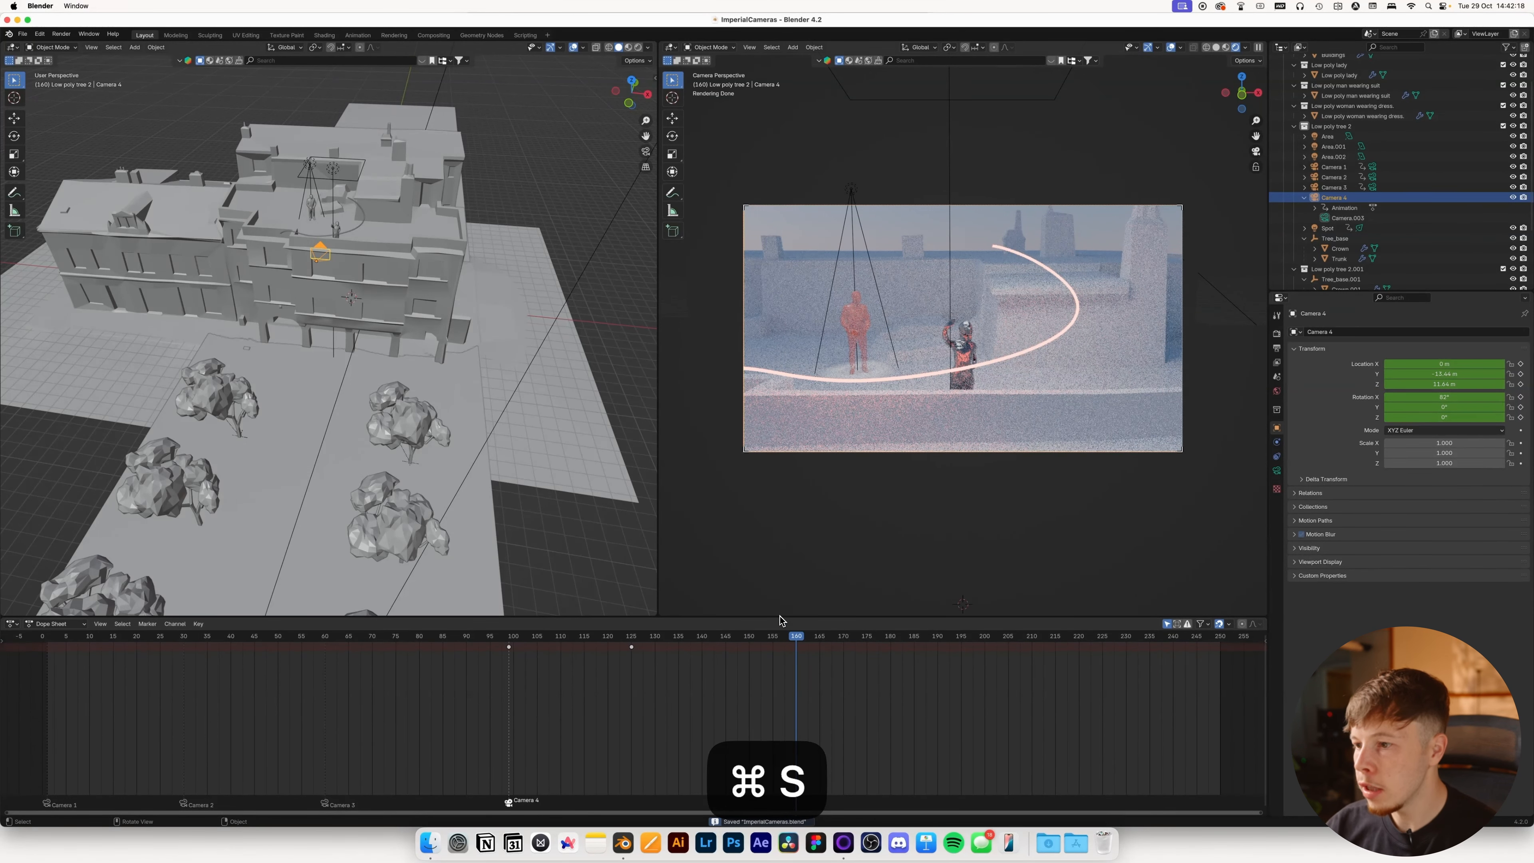
left_click_drag(767, 640, 746, 640)
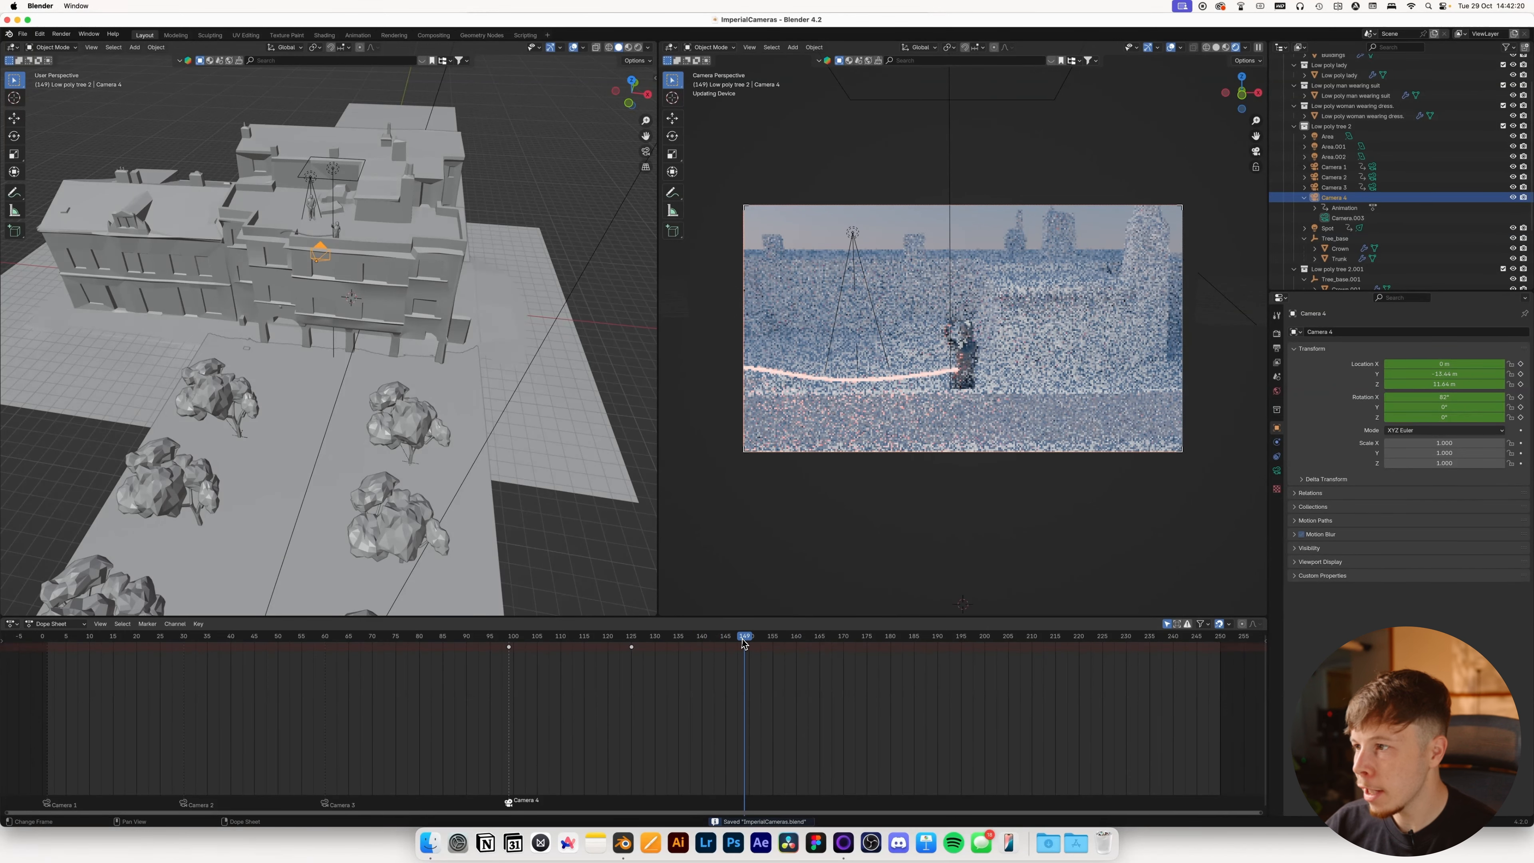
Add a cube empty and move it up onto the palace roof near the waving statue.
left_click(387, 258)
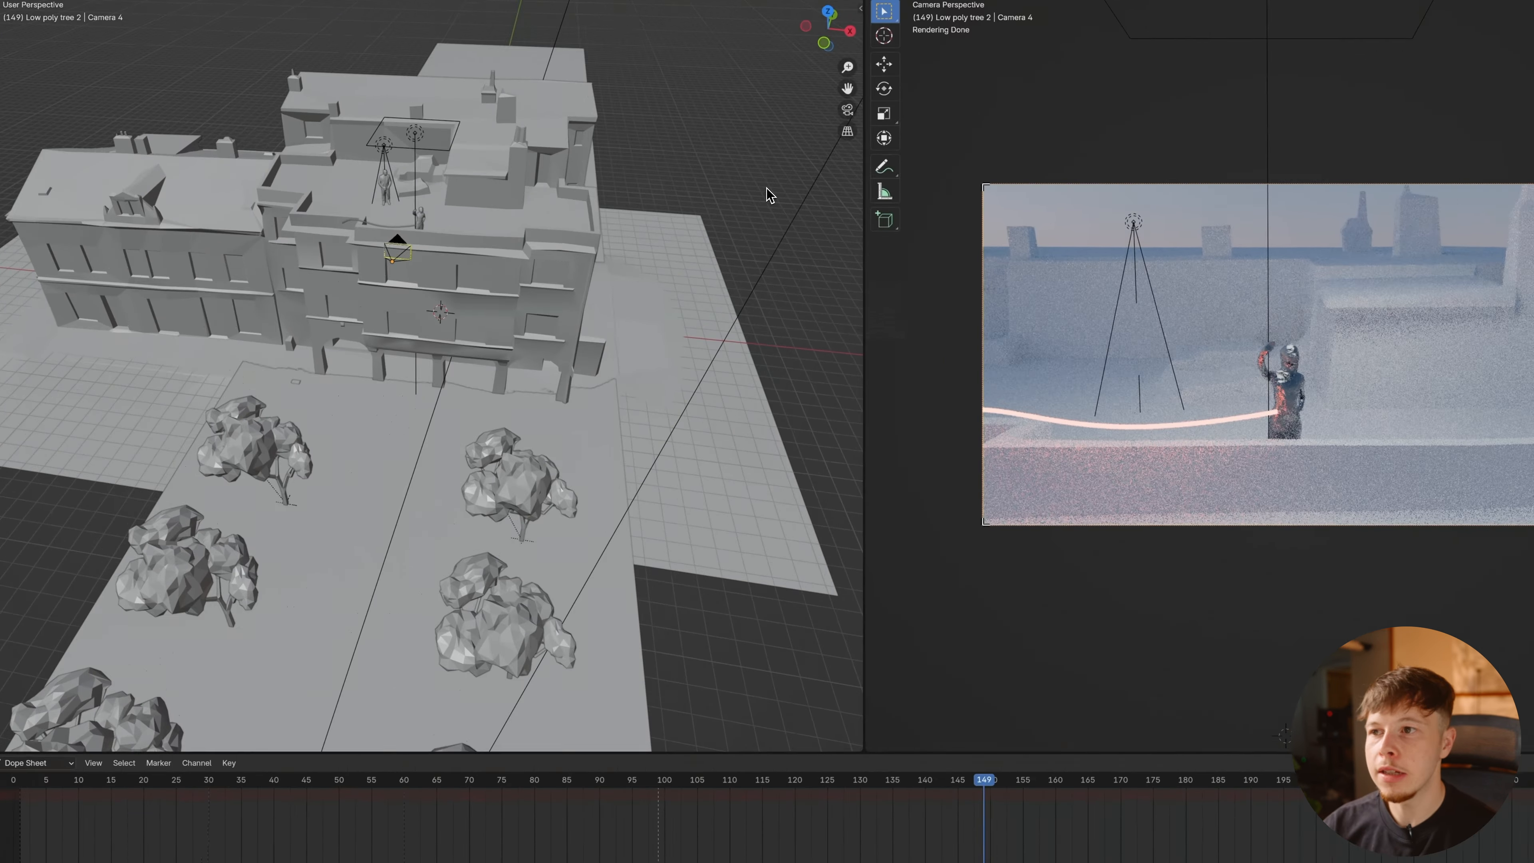
key("shift+a")
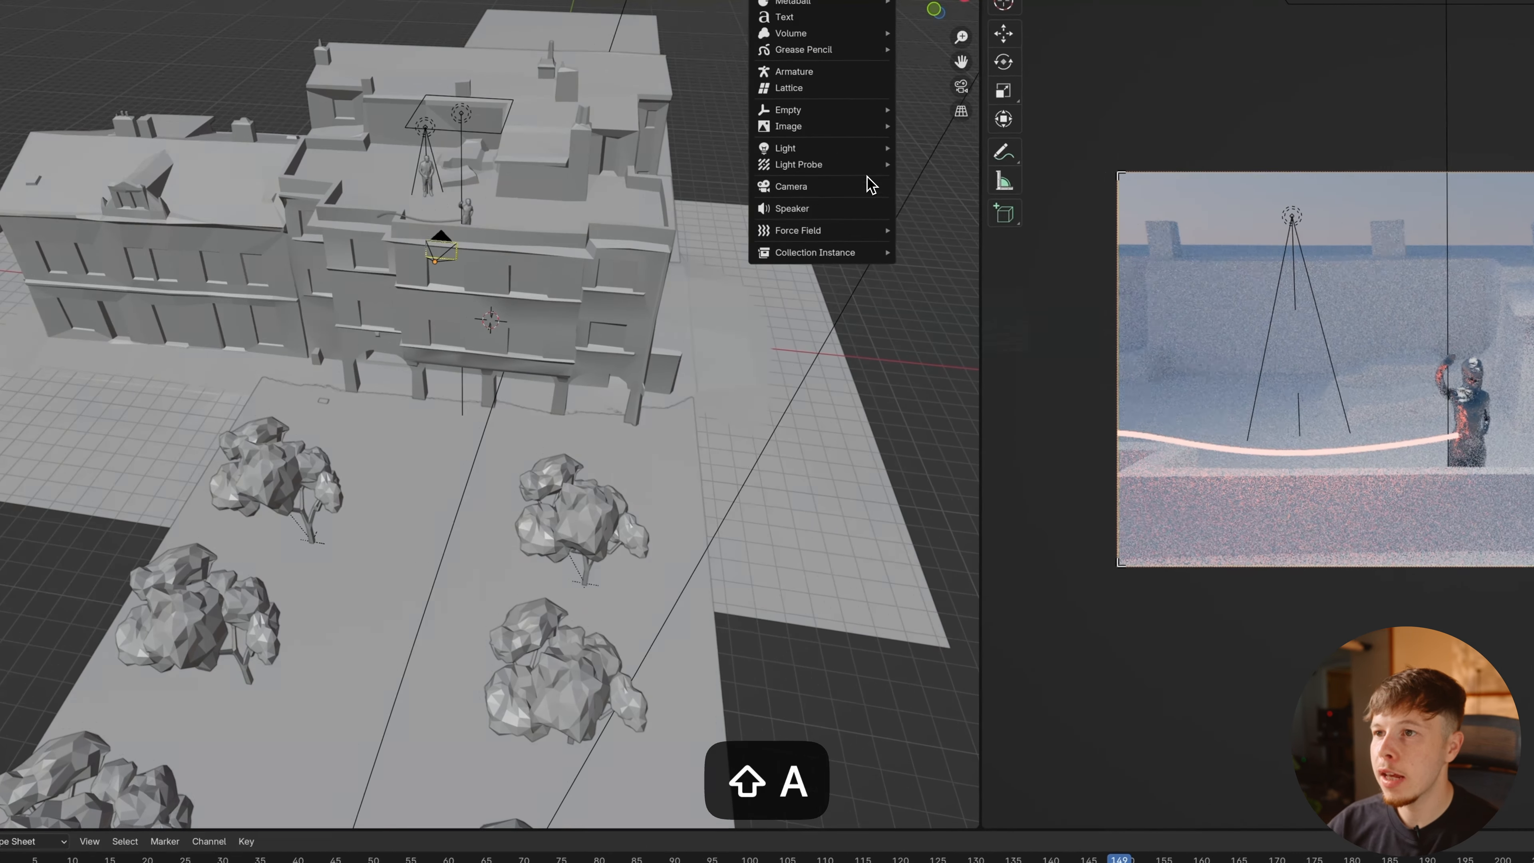
mouse_move(825, 124)
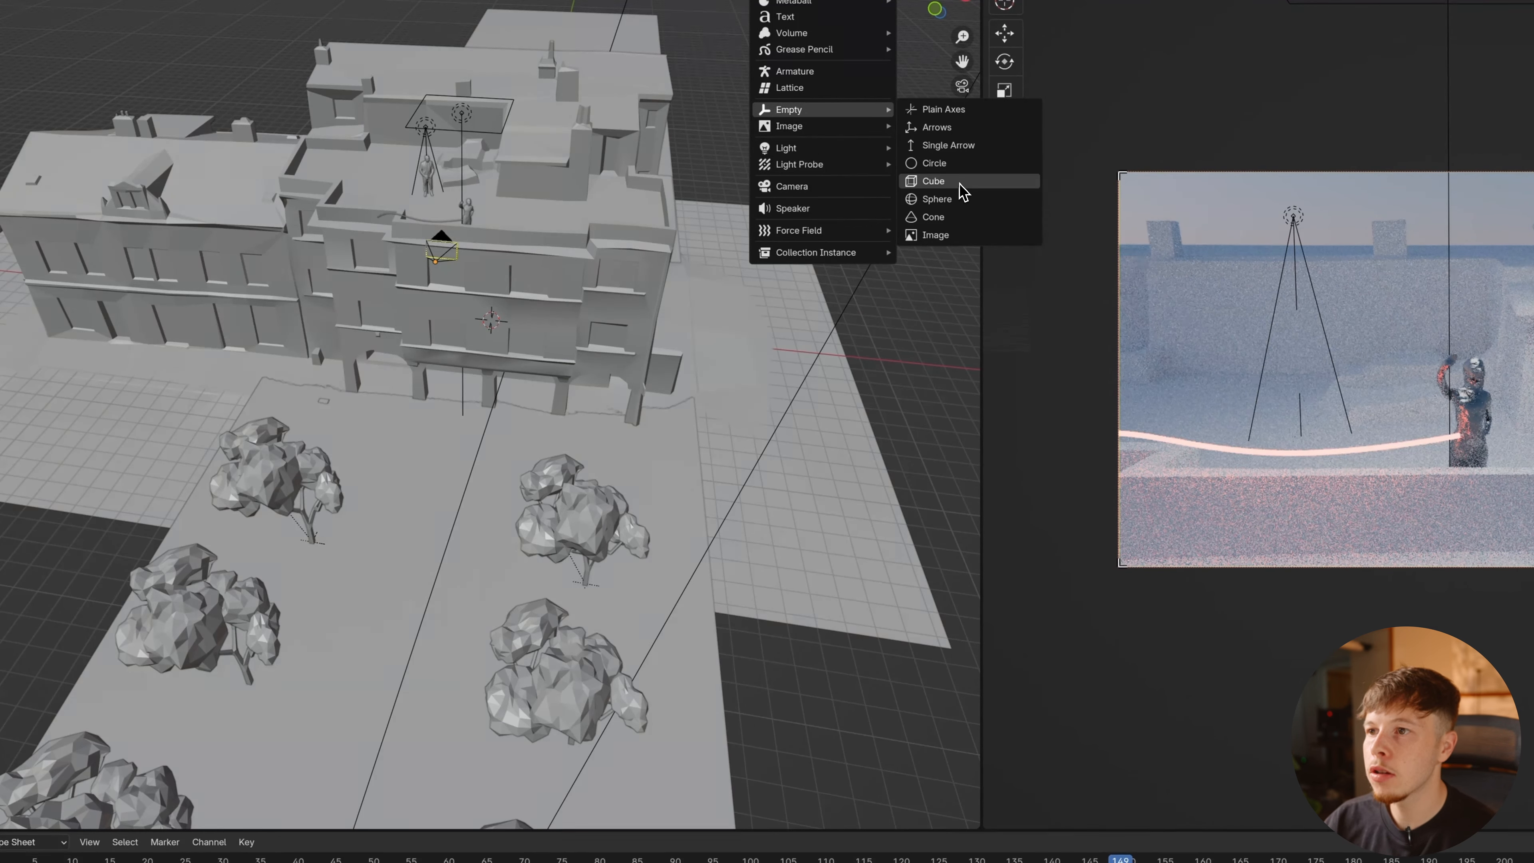
left_click(934, 180)
key("g")
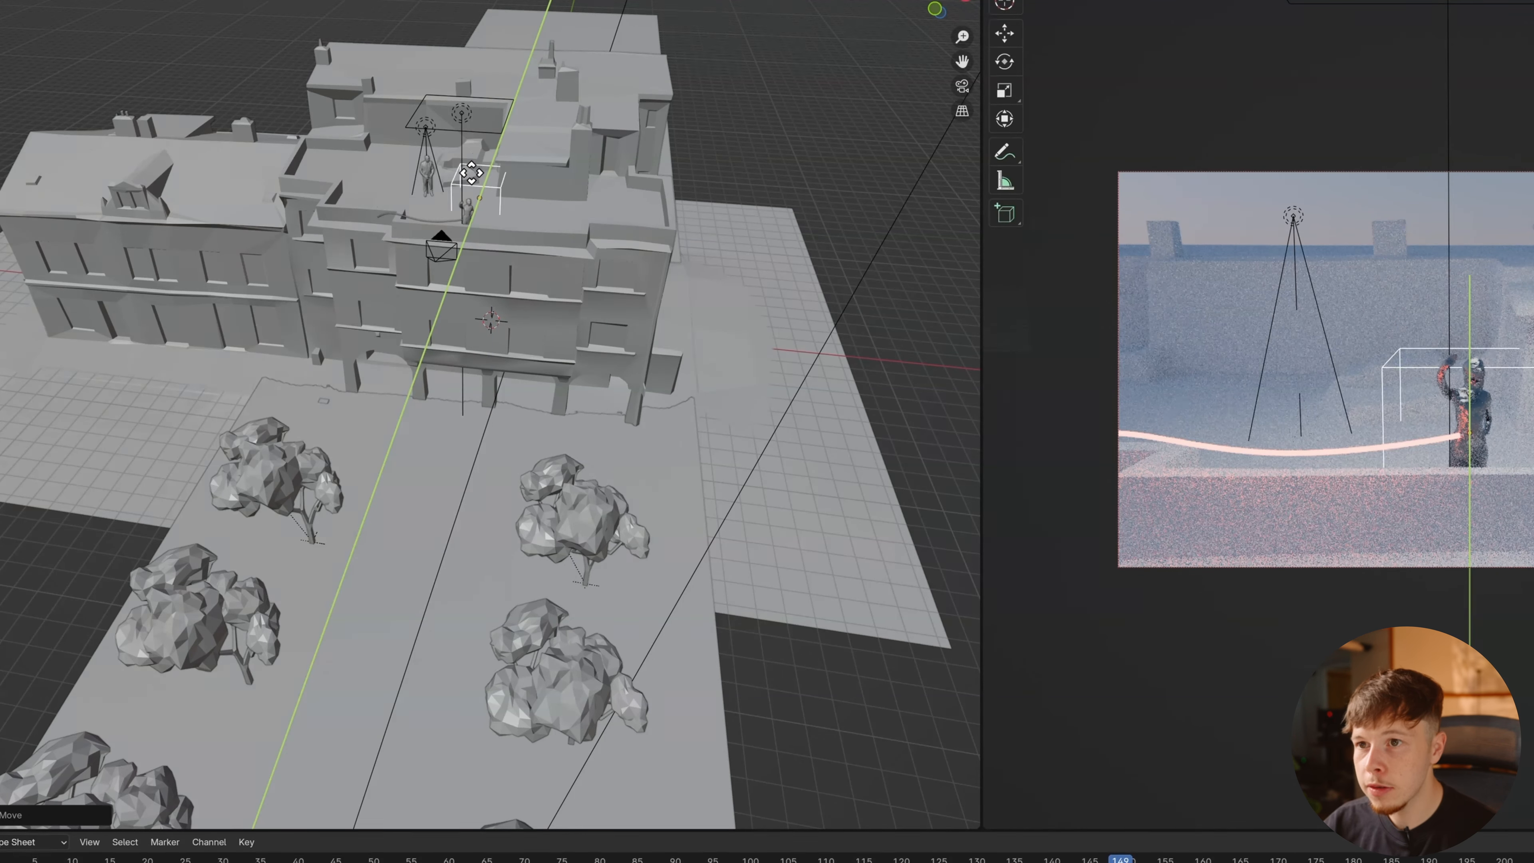
left_click(464, 220)
Adjust the cube empty's position so it is centred on the waving statue's body.
scroll(460, 218, "up", 5)
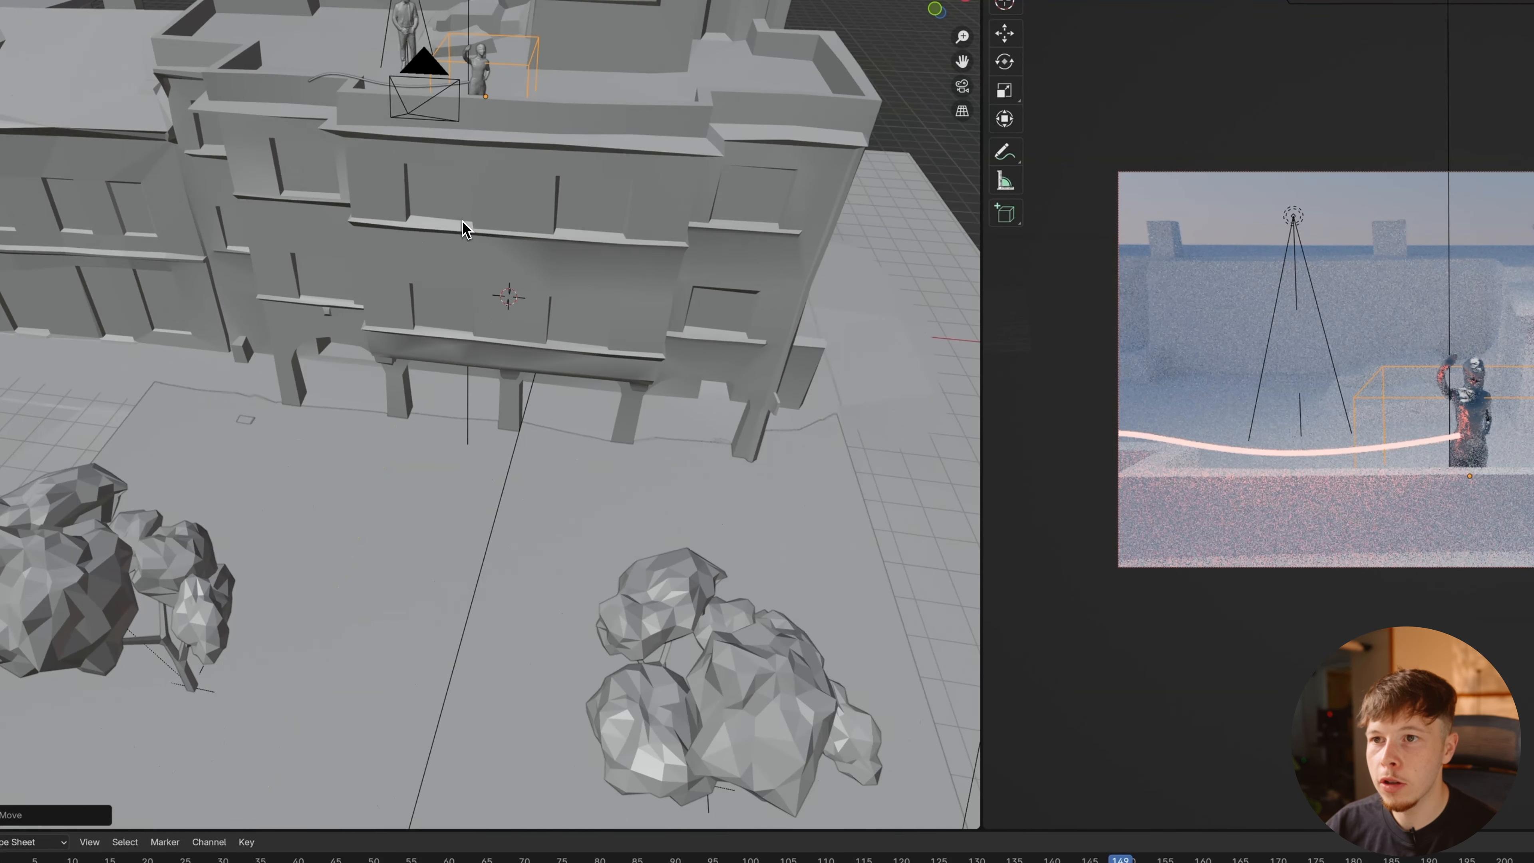
middle_click_drag(581, 140, 531, 391, "shift")
scroll(450, 350, "up", 3)
middle_click_drag(532, 285, 463, 195)
key("g")
key("x")
middle_click_drag(486, 223, 647, 147)
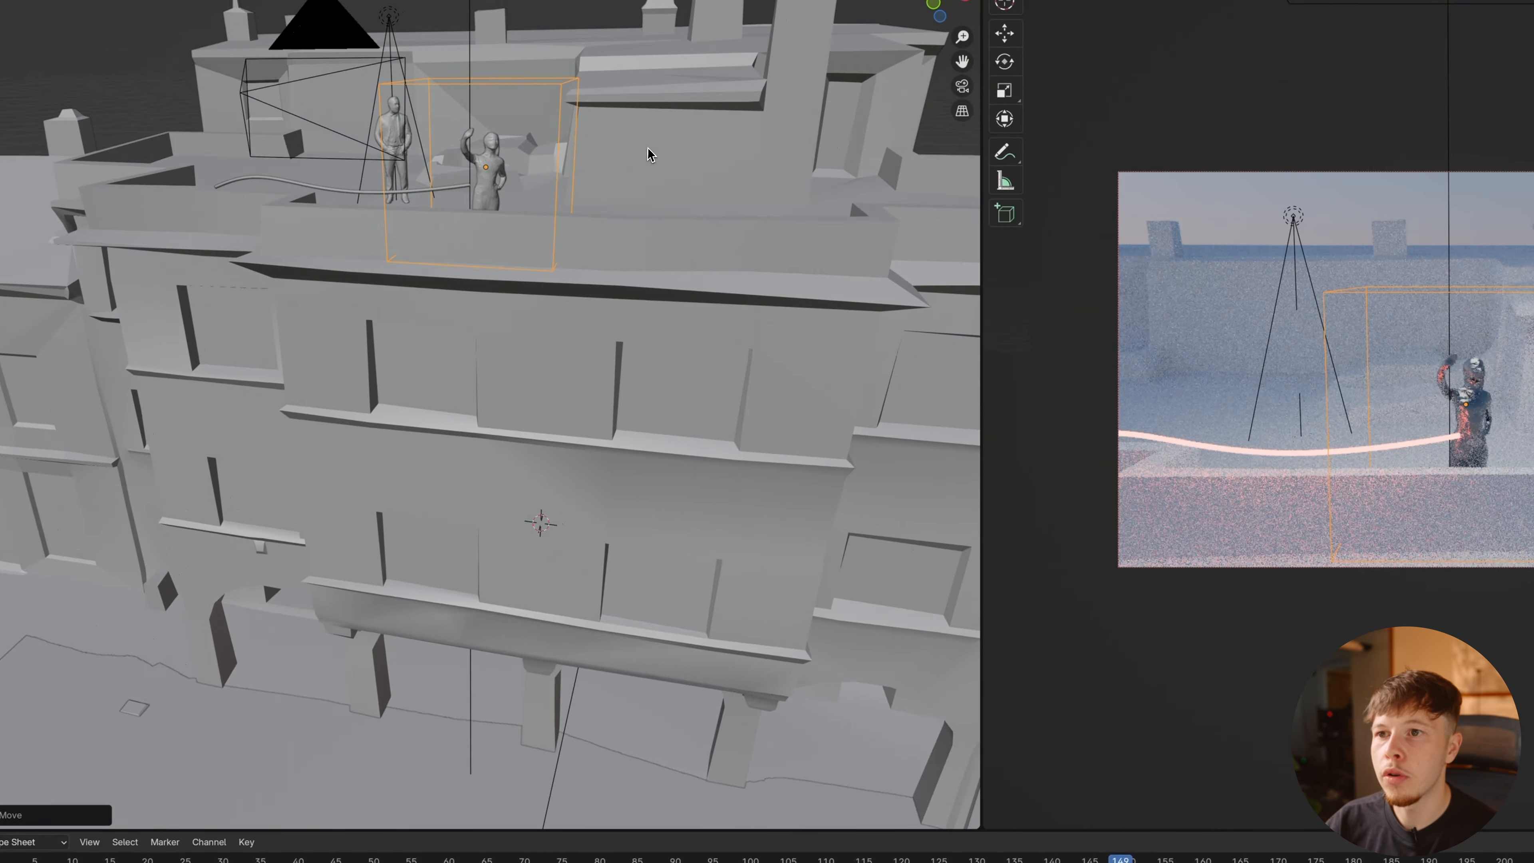
Add a new camera at the 3D cursor and go to frame 124.
scroll(648, 147, "down", 3)
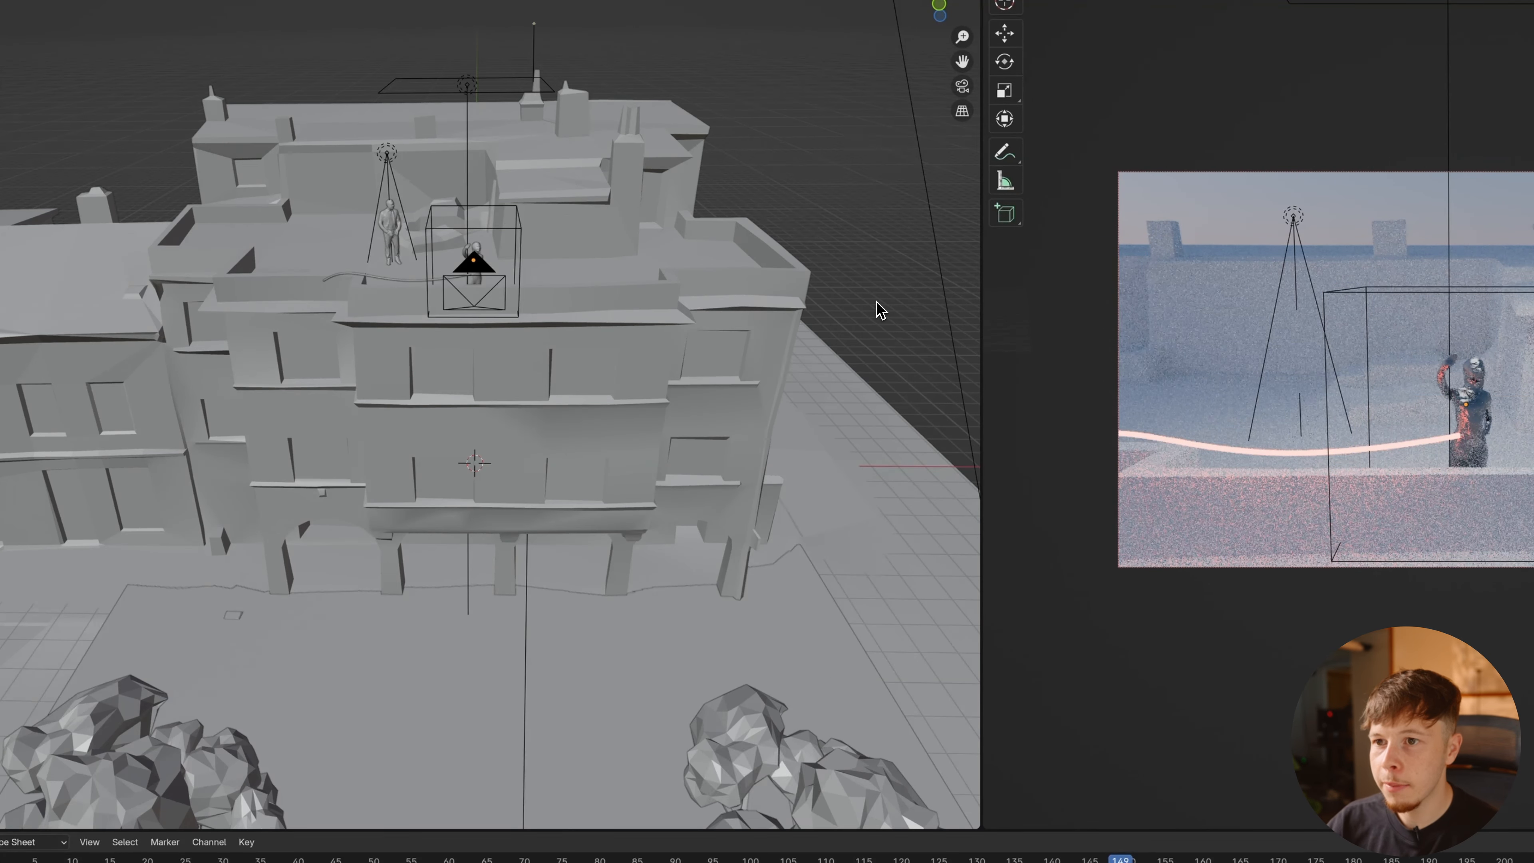
key("shift+a")
mouse_move(877, 303)
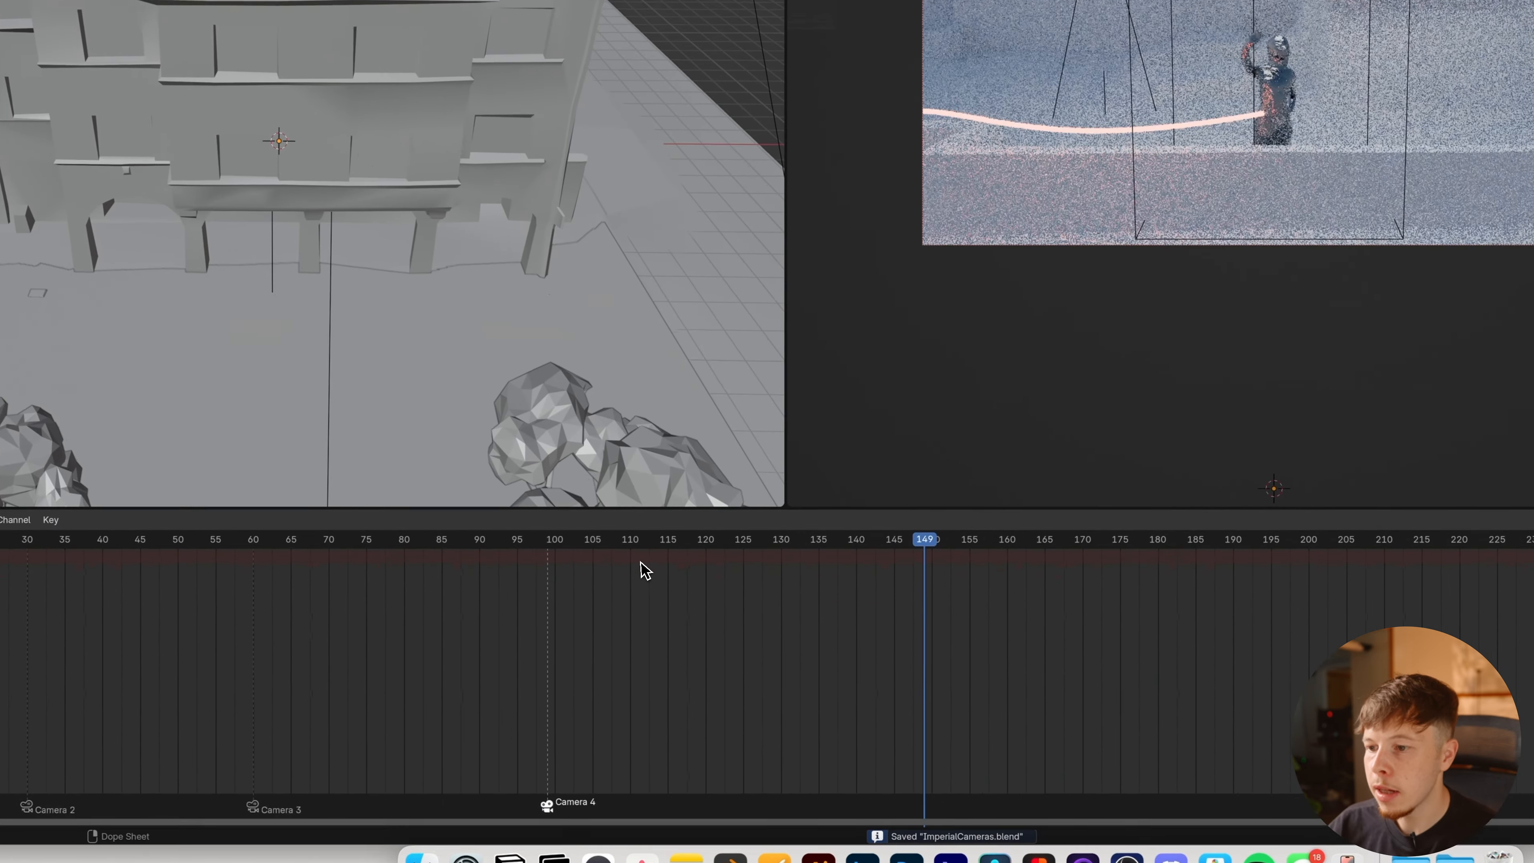
left_click_drag(645, 571, 739, 567)
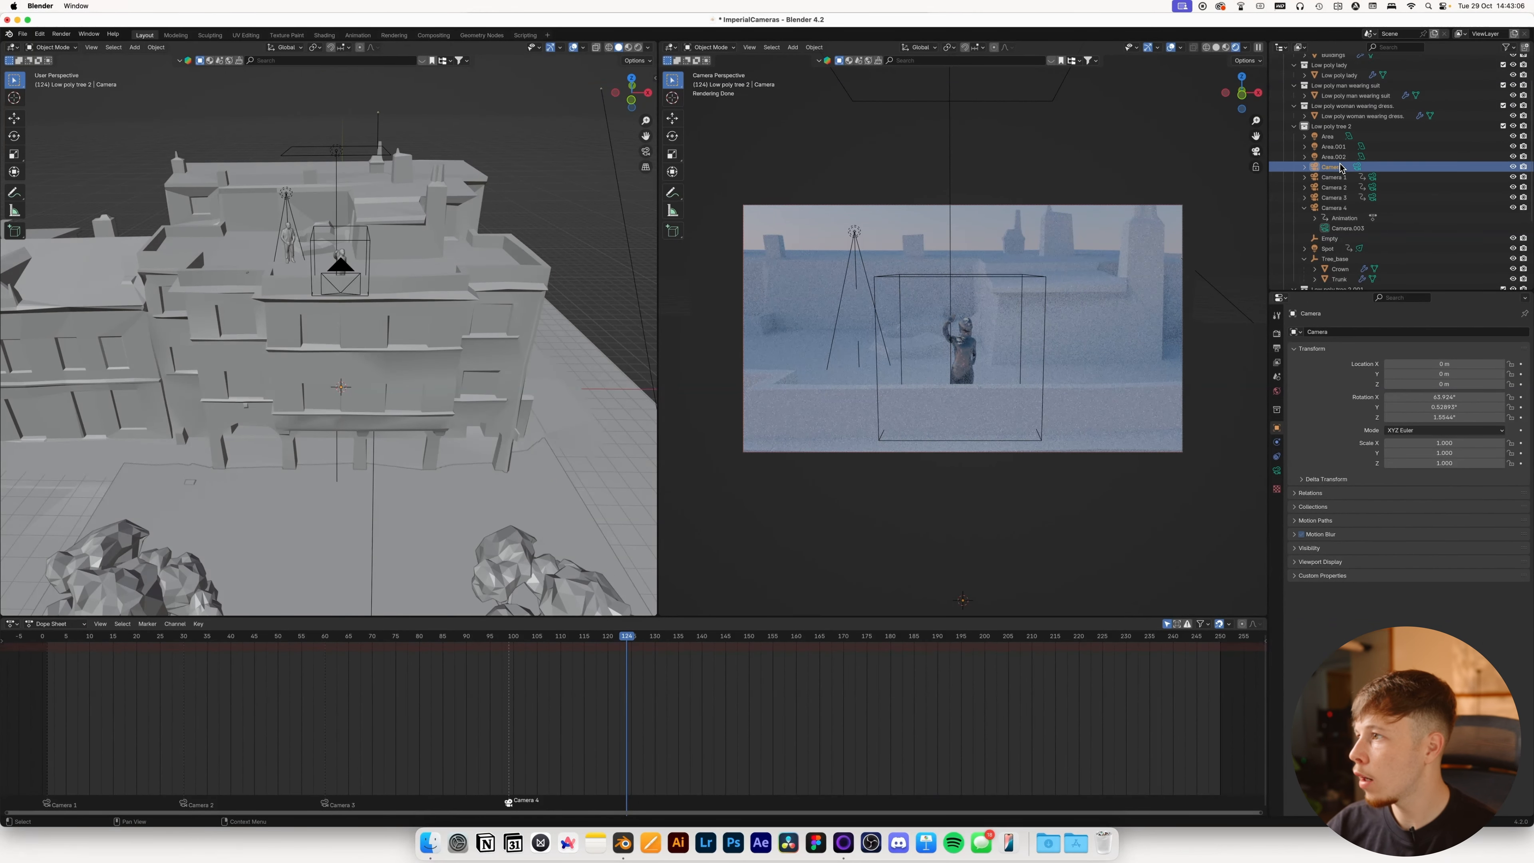
Rename the new camera as Camera 5 (orbit).
key("Right")
type("6")
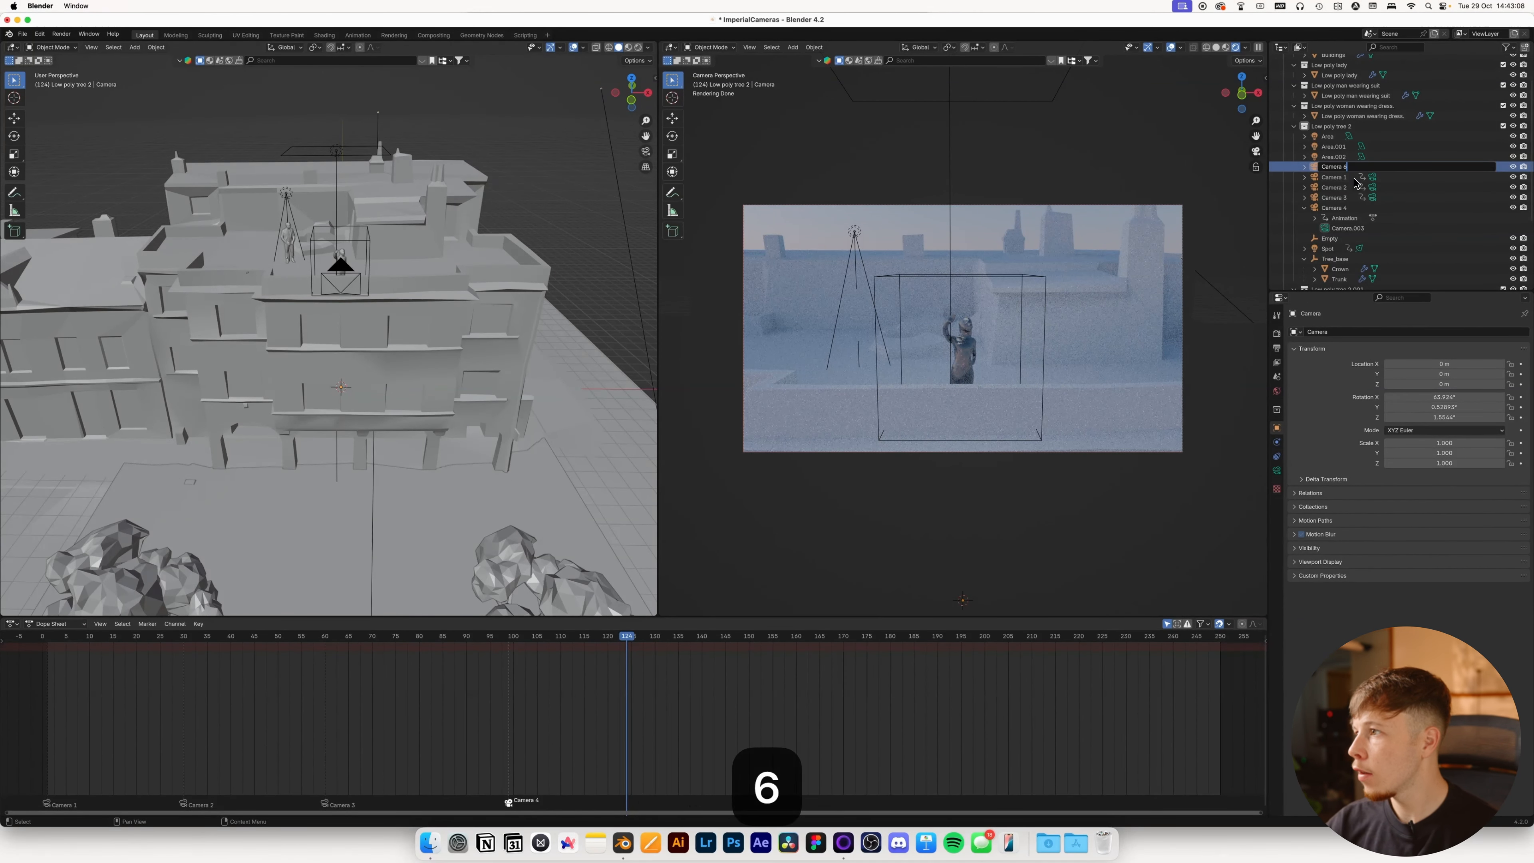
key("BackSpace")
type("5 (or")
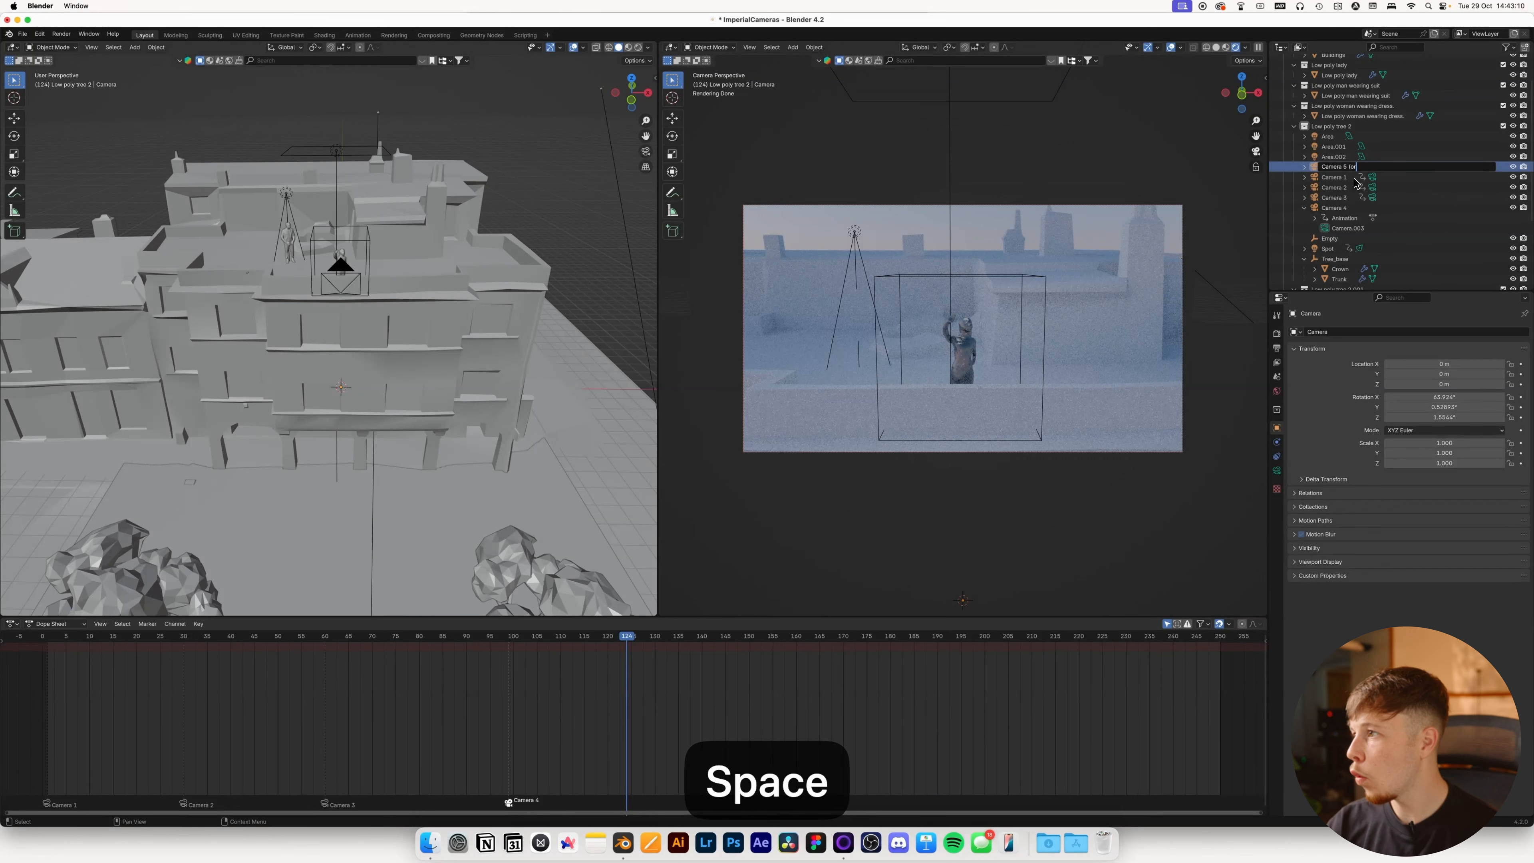
type("bit)")
key("Return")
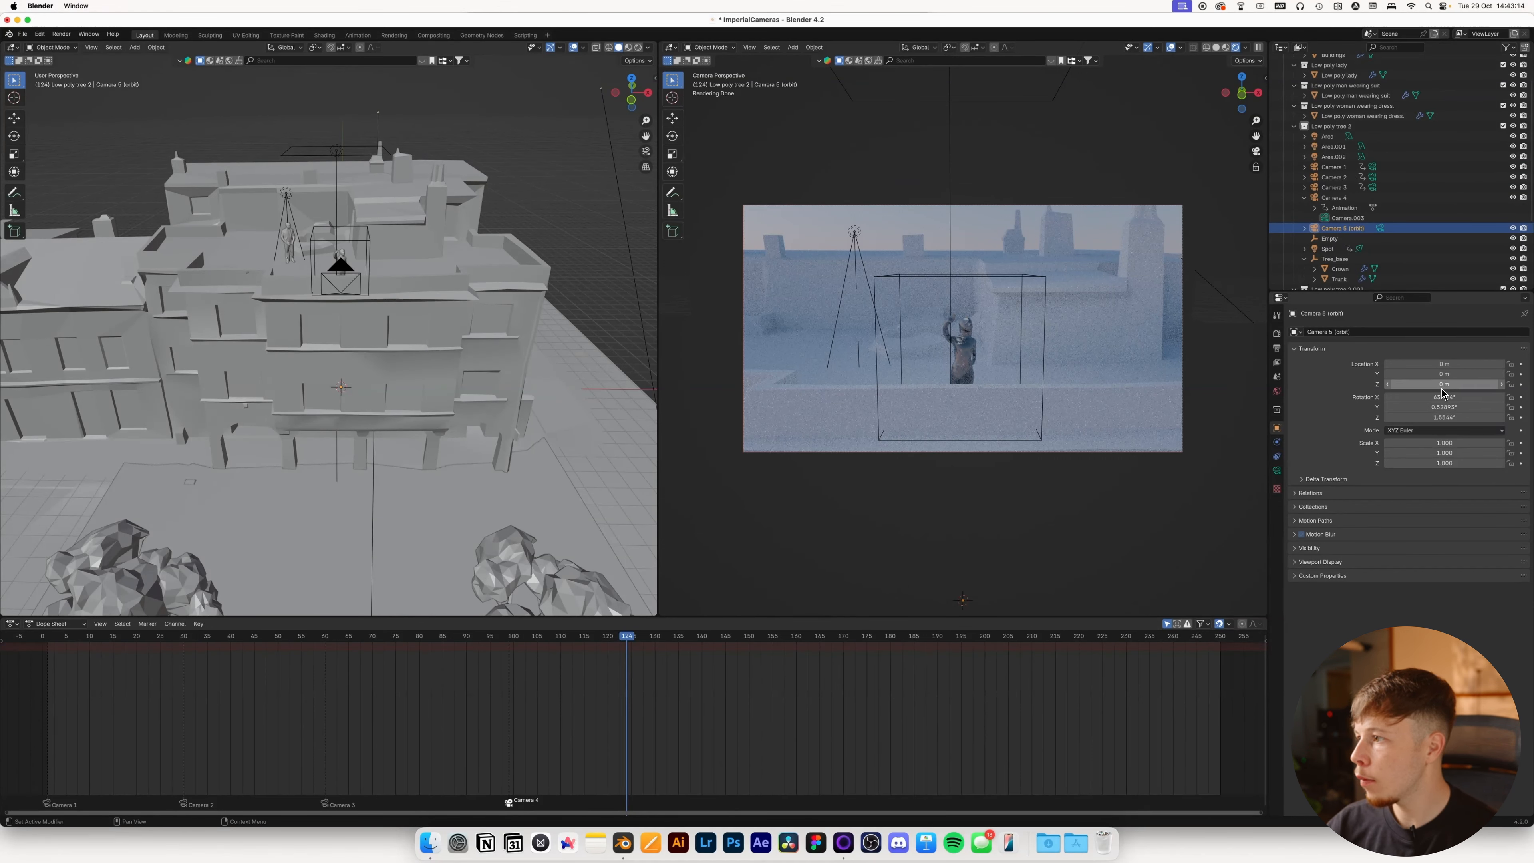
Set Camera 5 (orbit)'s rotation to 0° on all axes and bind the camera to a new marker at frame 124.
type("0")
key("Return")
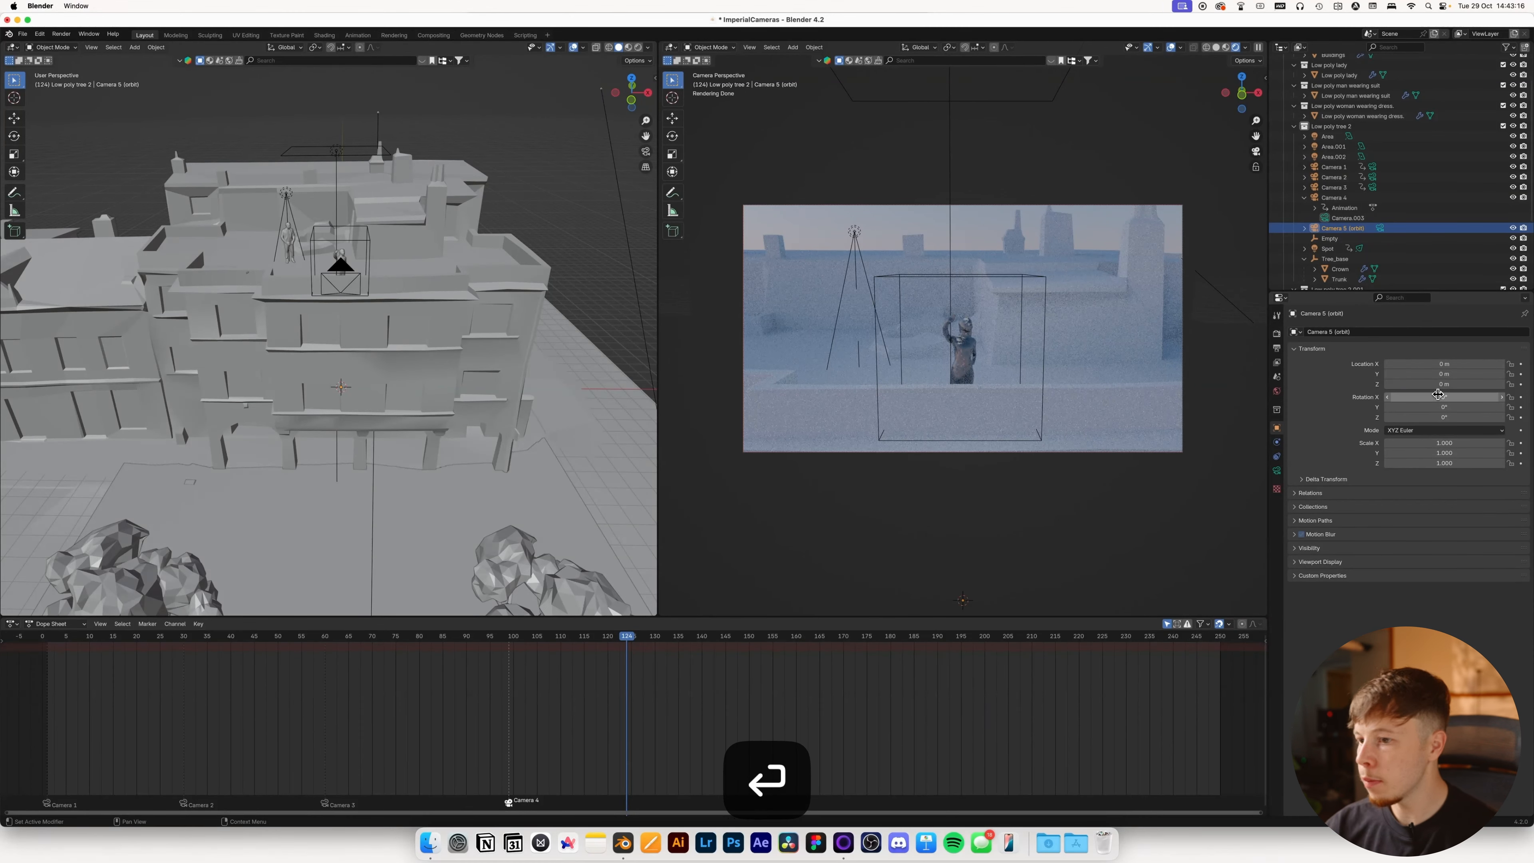
key("m")
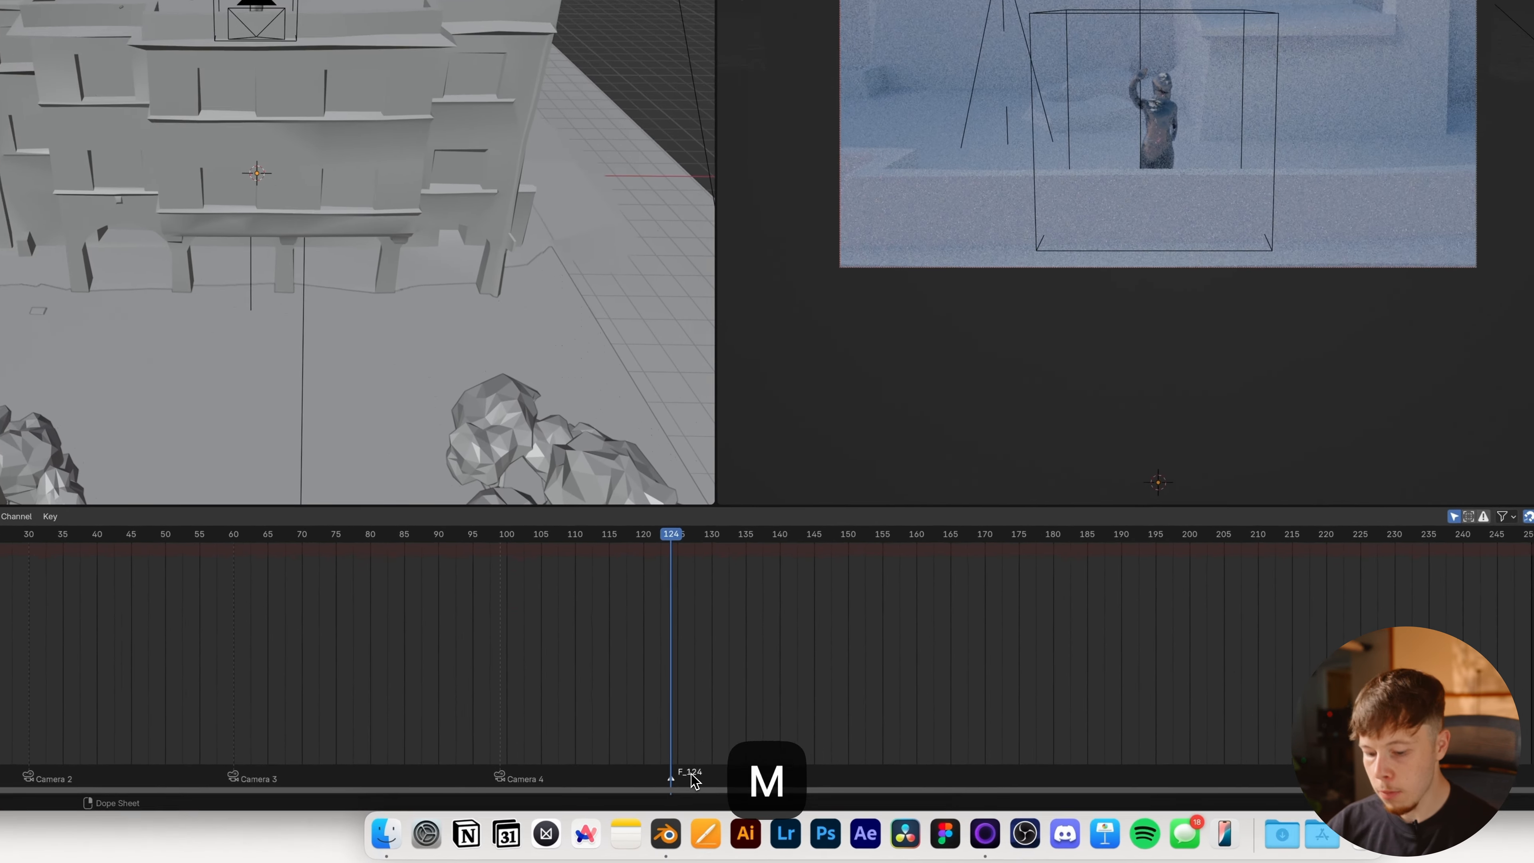
key("super+b")
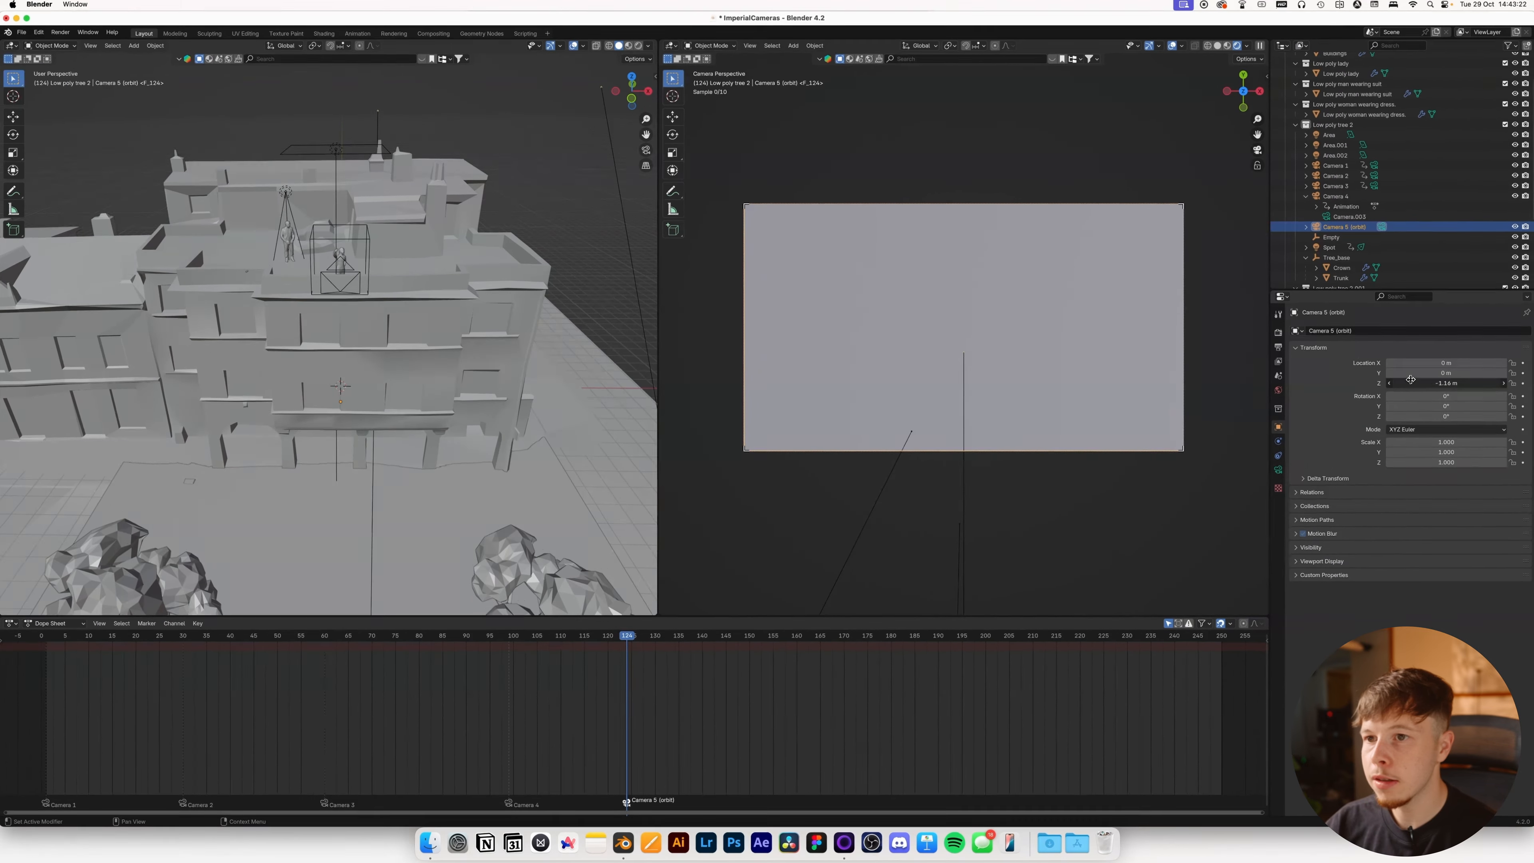
Position Camera 5 (orbit) in front of the waving statue at Z 11.16 m with 83° X rotation, and save.
left_click_drag(1412, 380, 1468, 382)
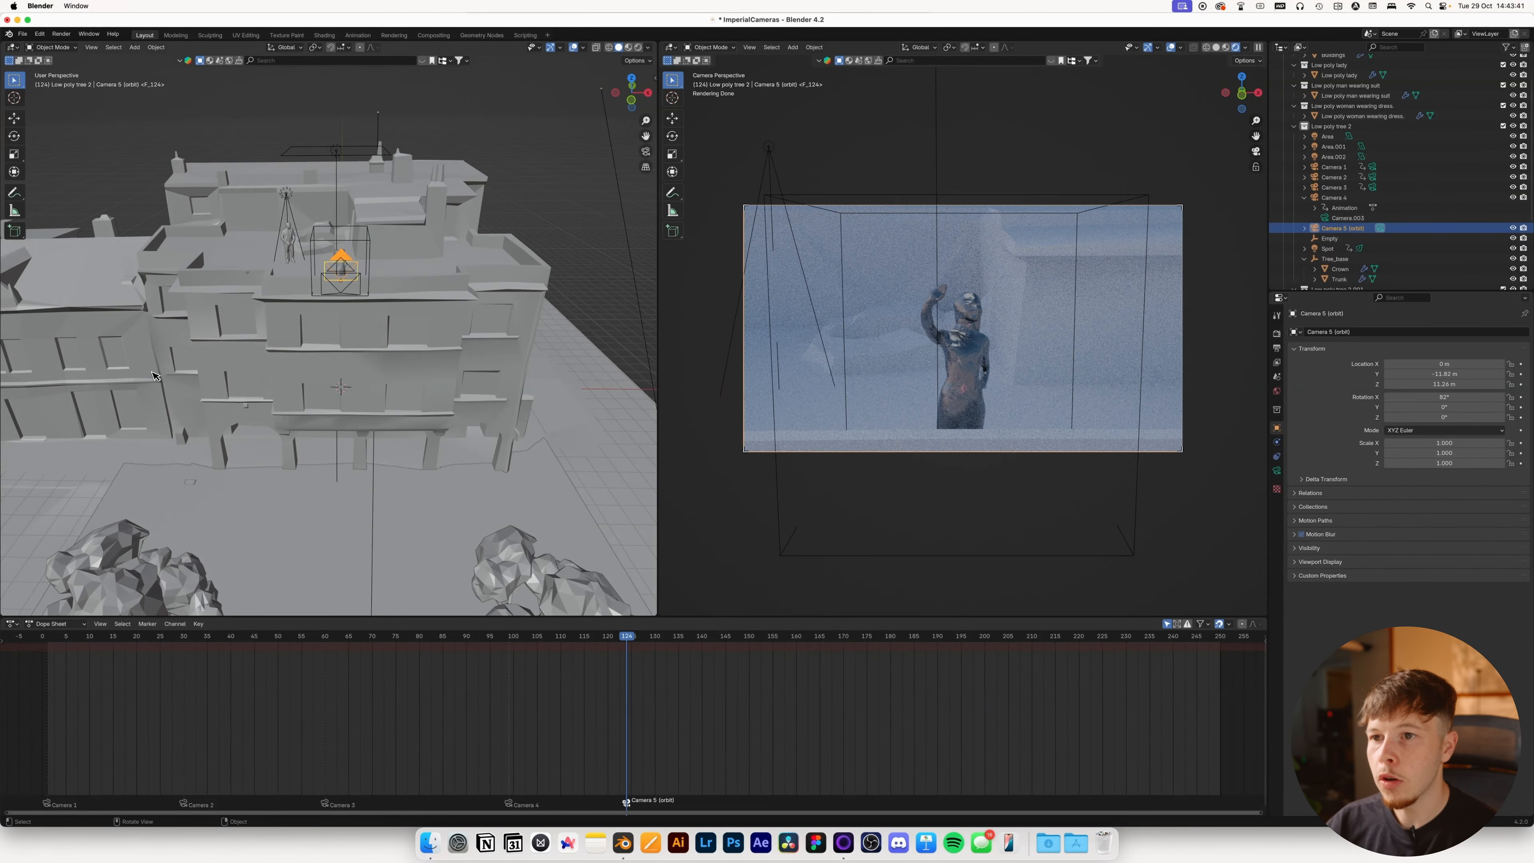
middle_click_drag(519, 338, 336, 350)
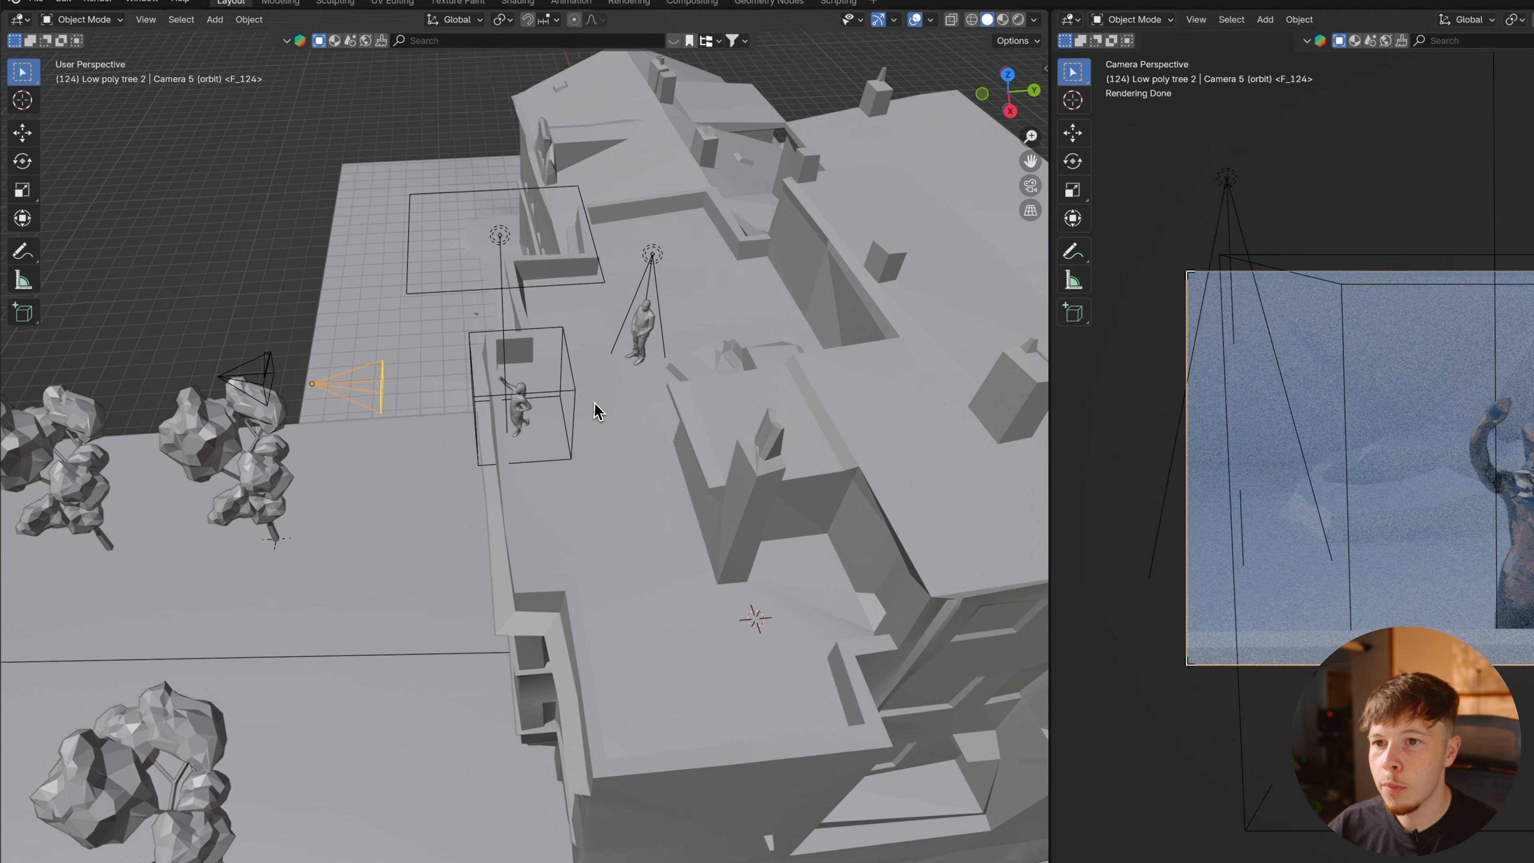
key("super+s")
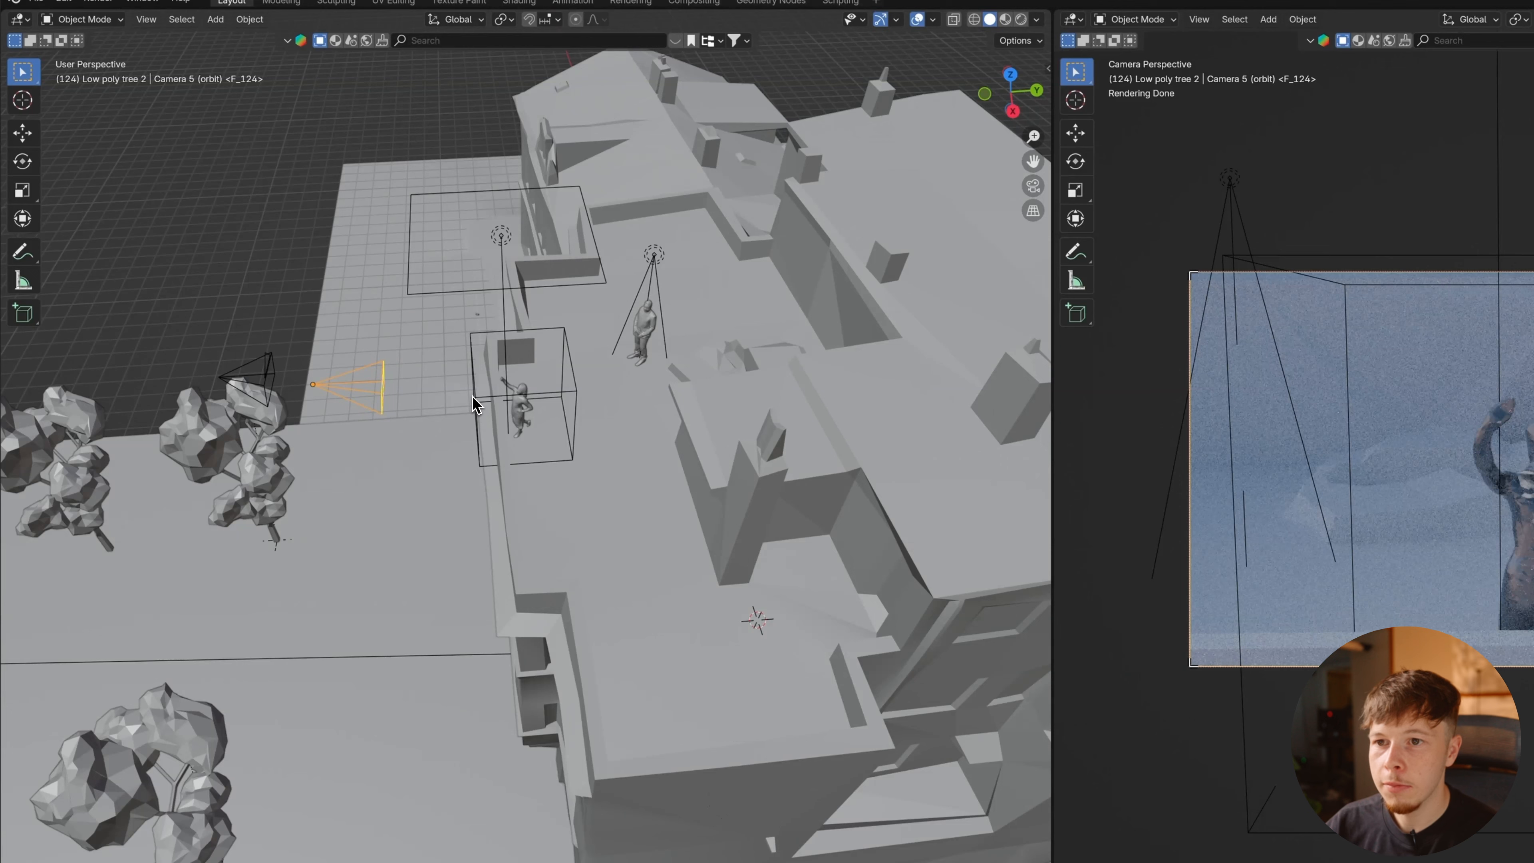
Parent Camera 5 (orbit) to the cube empty using the Object option.
left_click(479, 409)
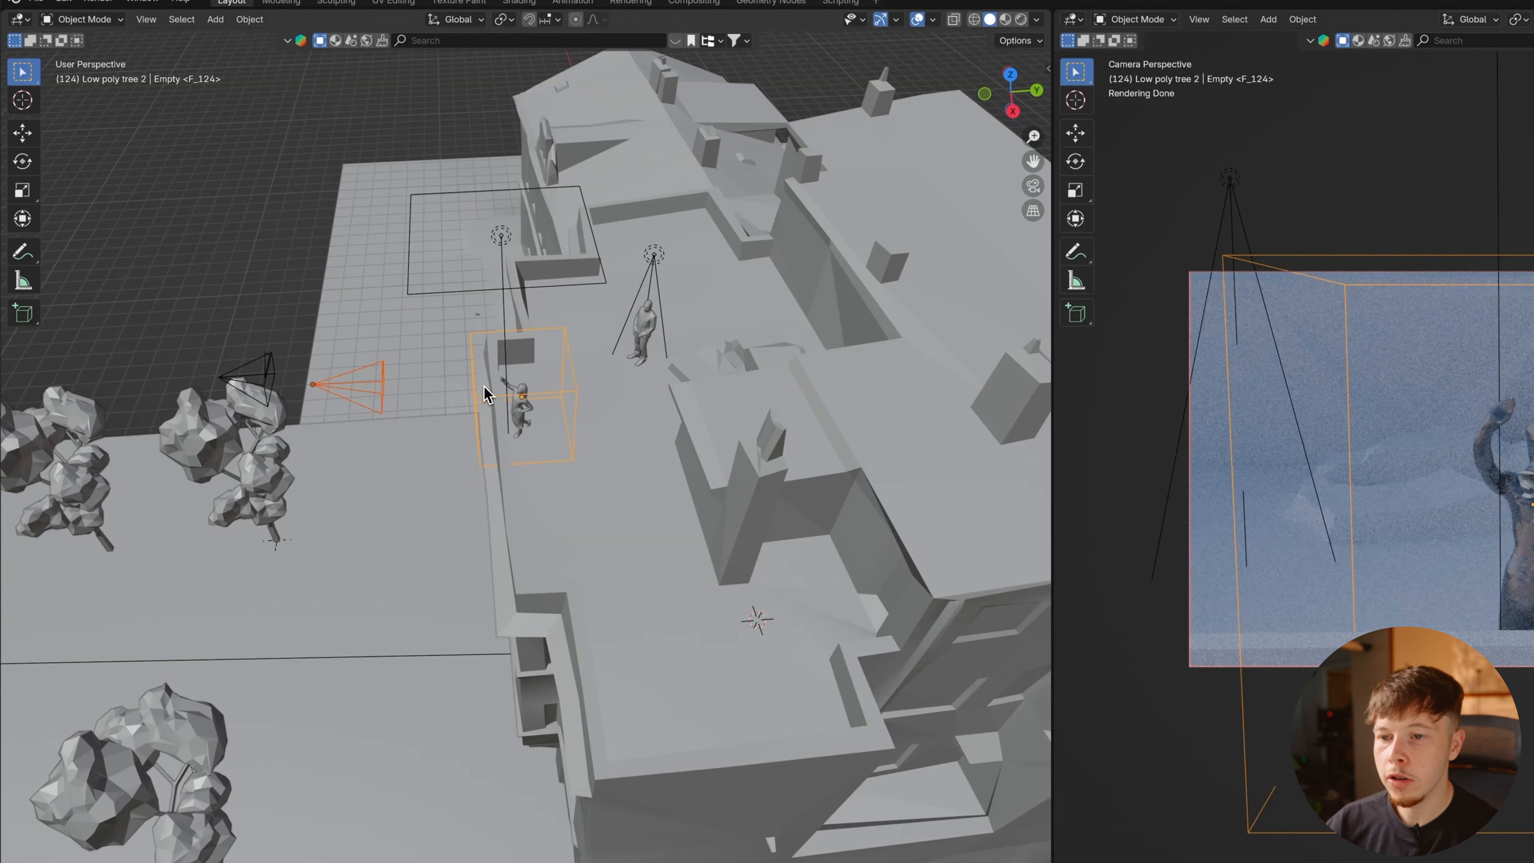
key("ctrl+p")
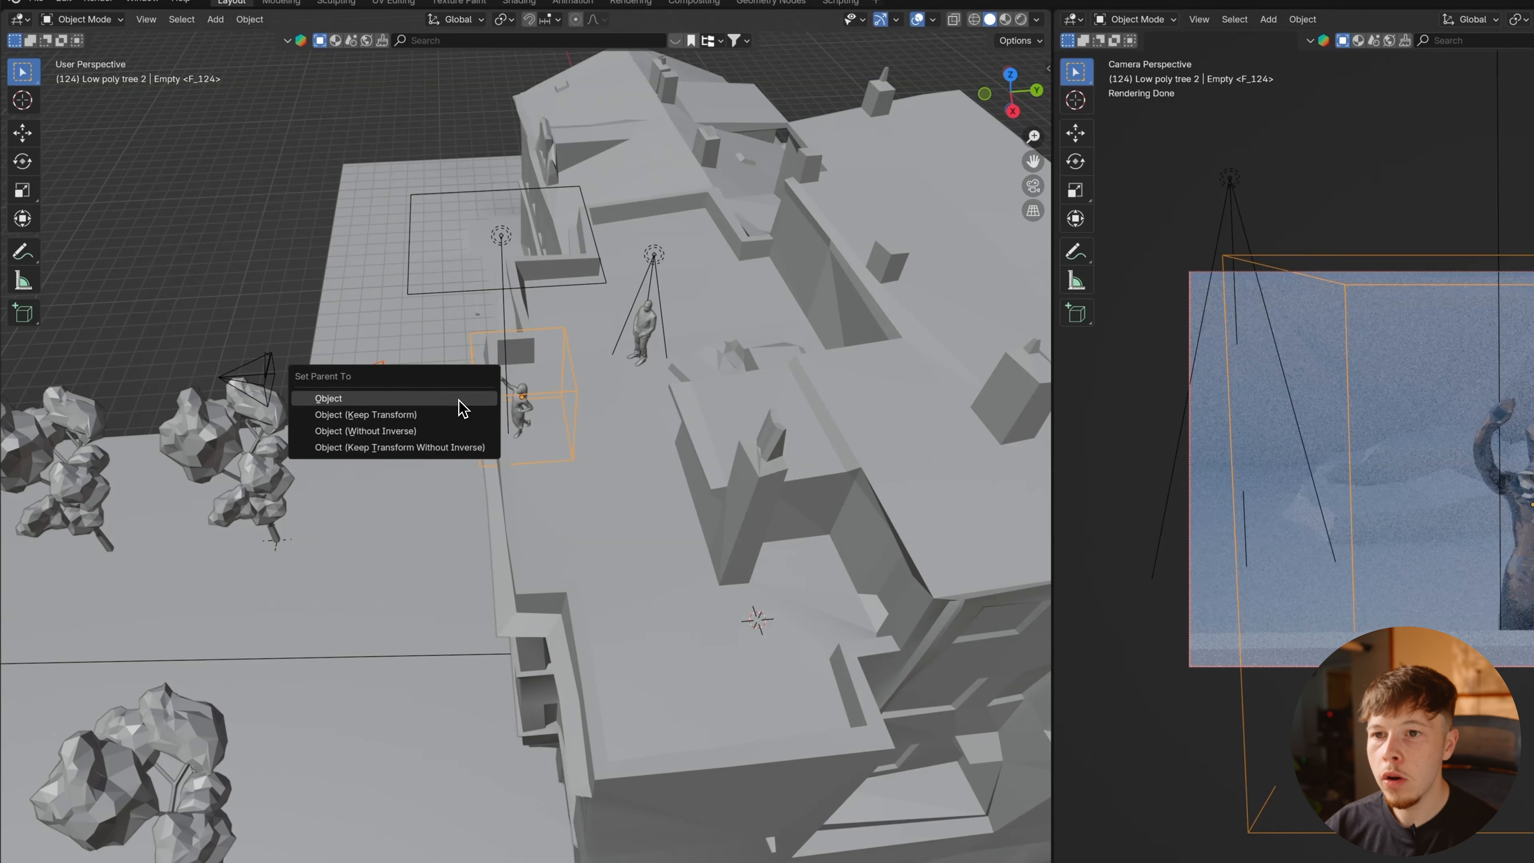
left_click(461, 402)
Select only the cube empty and rotate it to 24° on X and -26° on Z to orbit the camera around the statue.
left_click(231, 229)
left_click(479, 357)
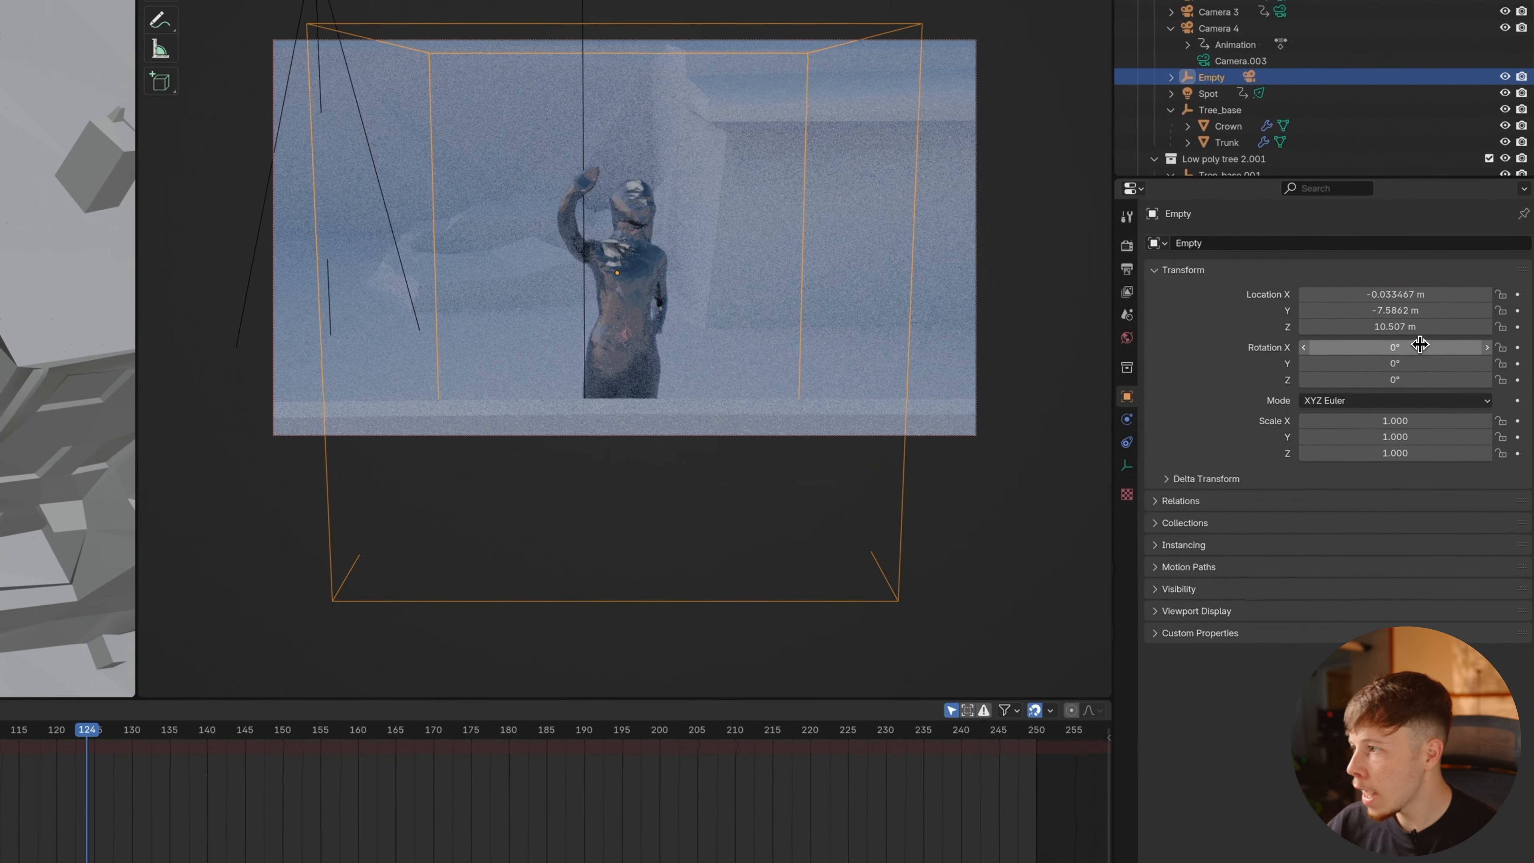
mouse_move(1420, 343)
left_mouse_down()
mouse_move(1444, 343)
mouse_move(1415, 340)
left_mouse_up()
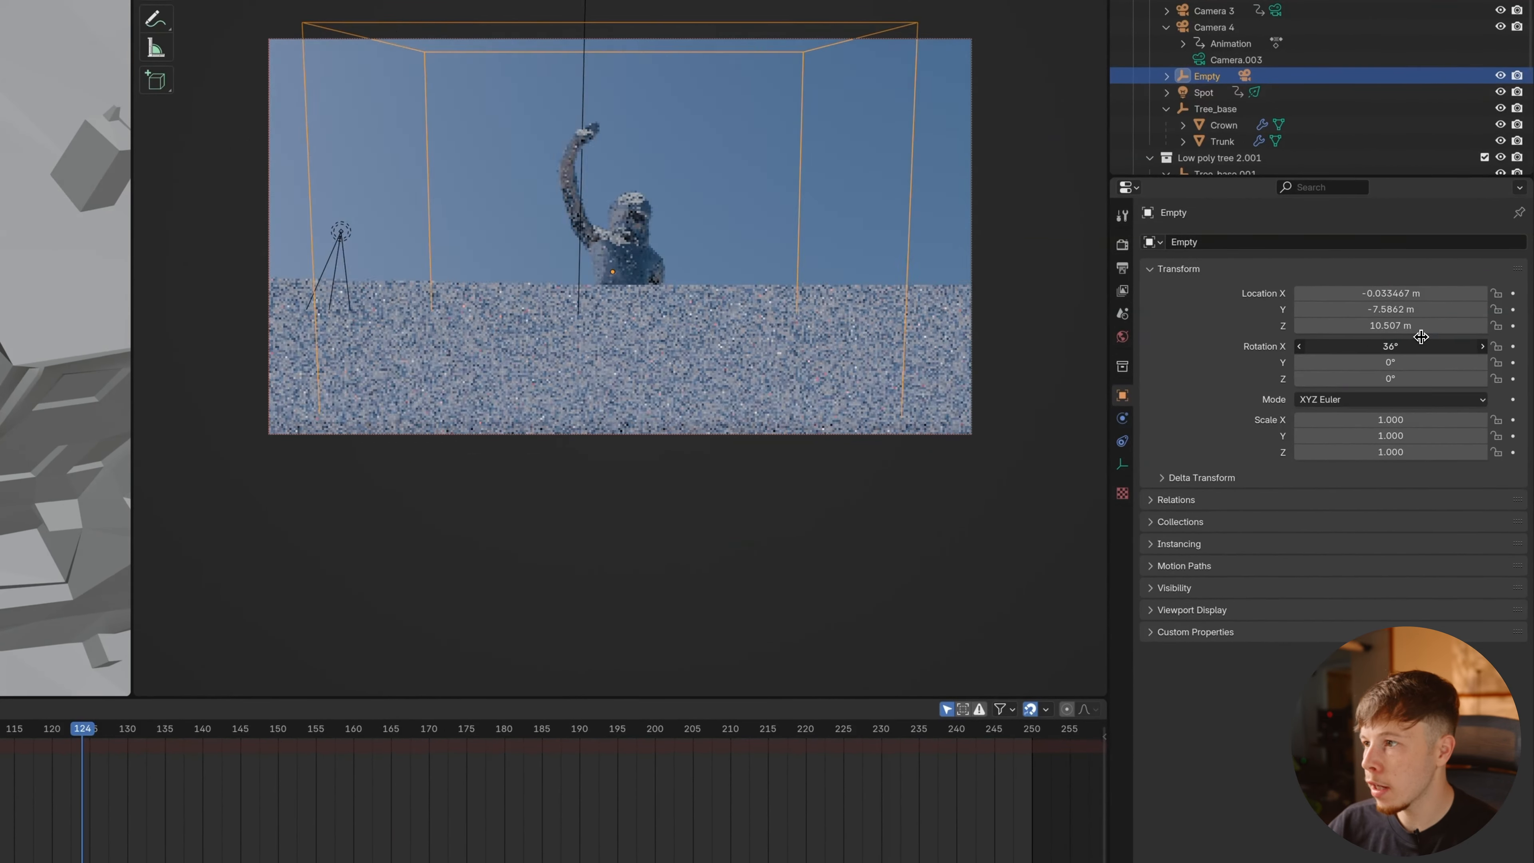
key("super+z")
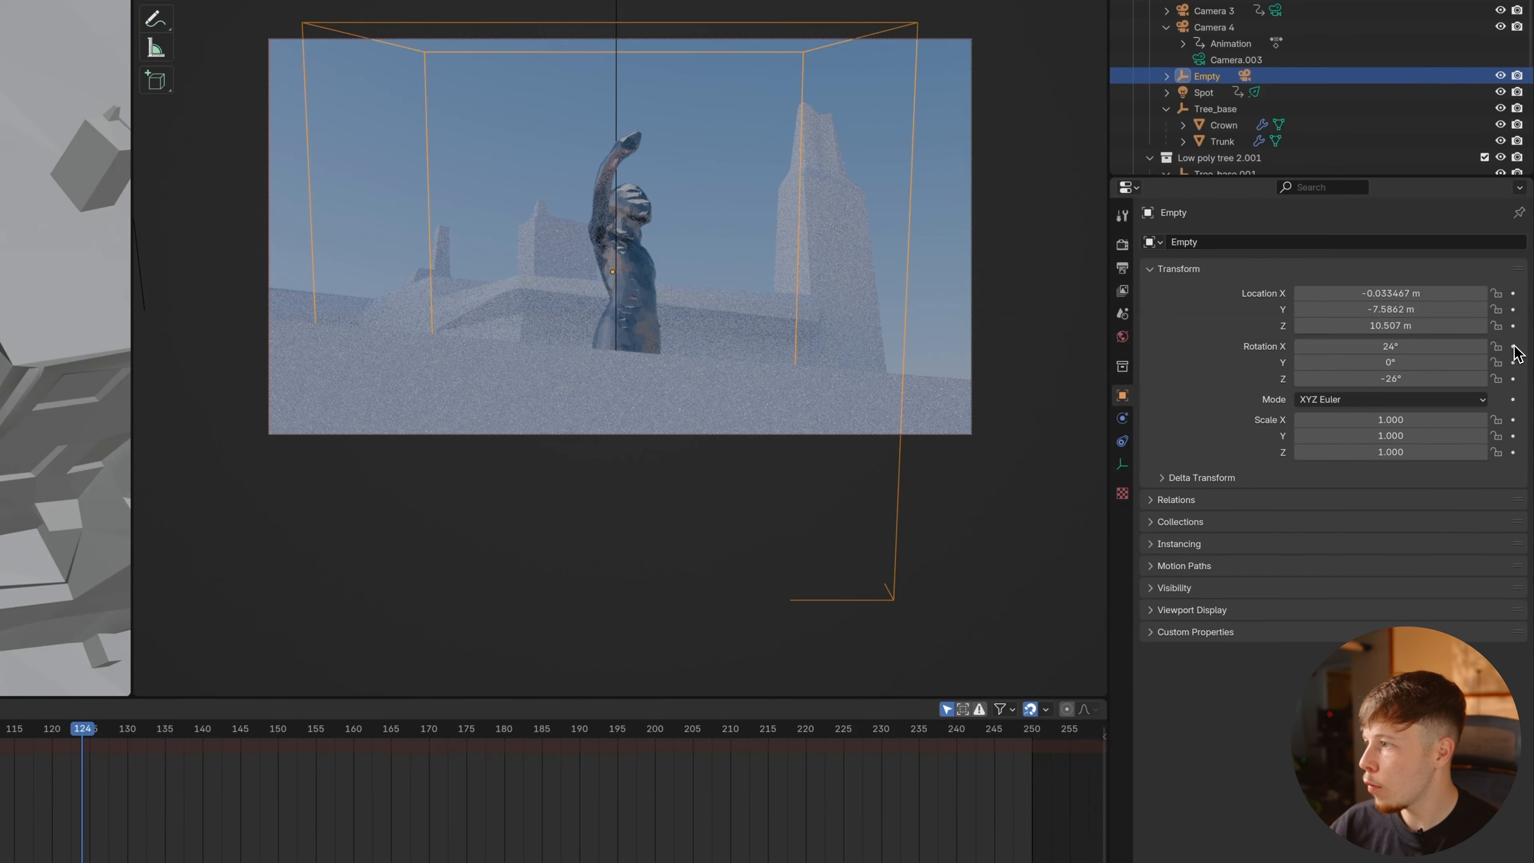
Keyframe the empty's X, Y and Z rotation at frame 124.
left_click(1514, 347)
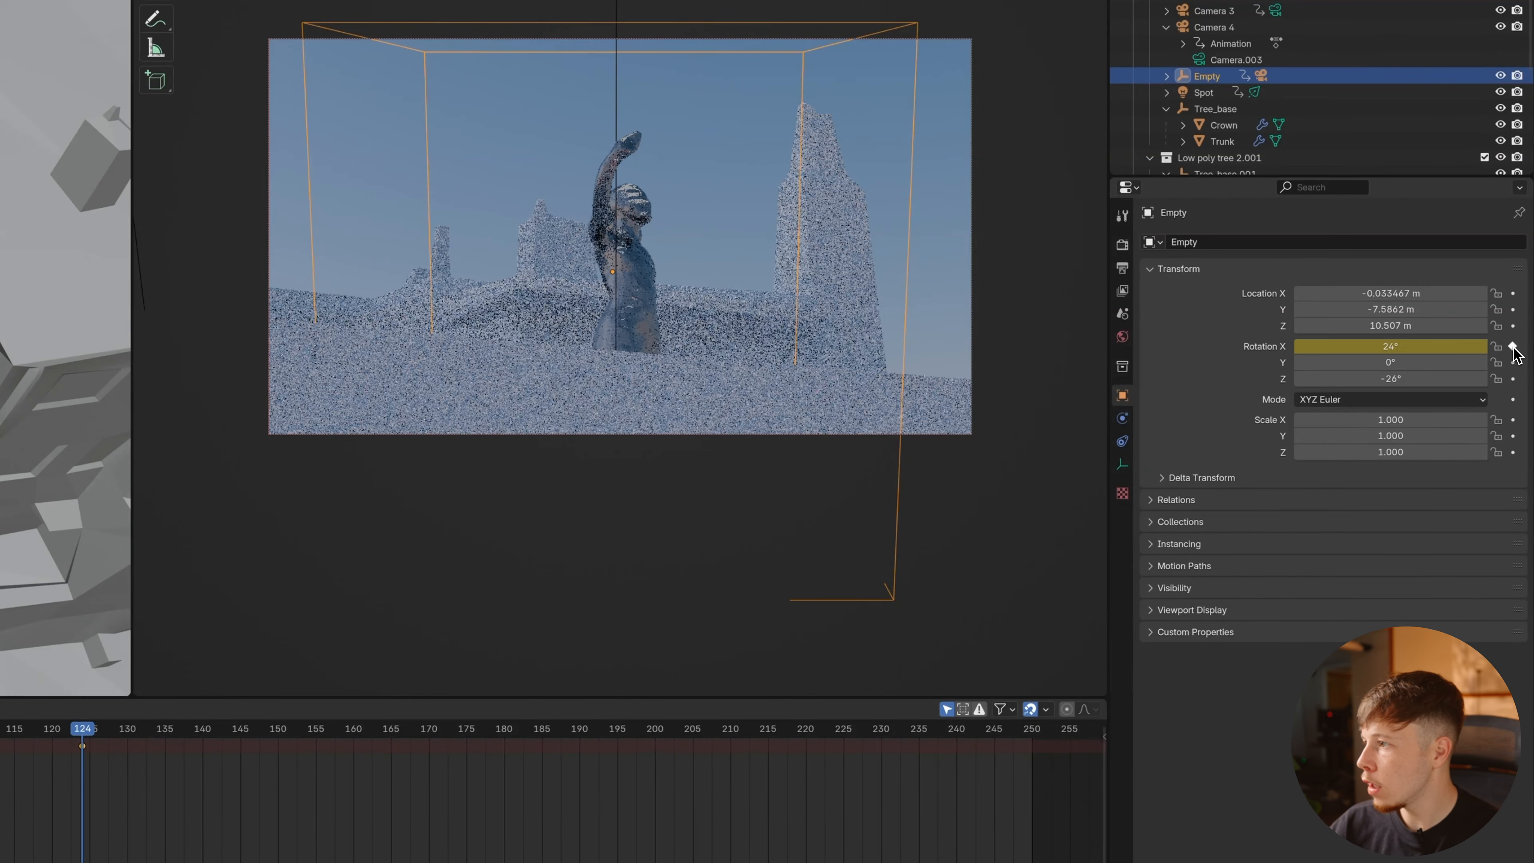
left_click(1513, 379)
left_click(1513, 363)
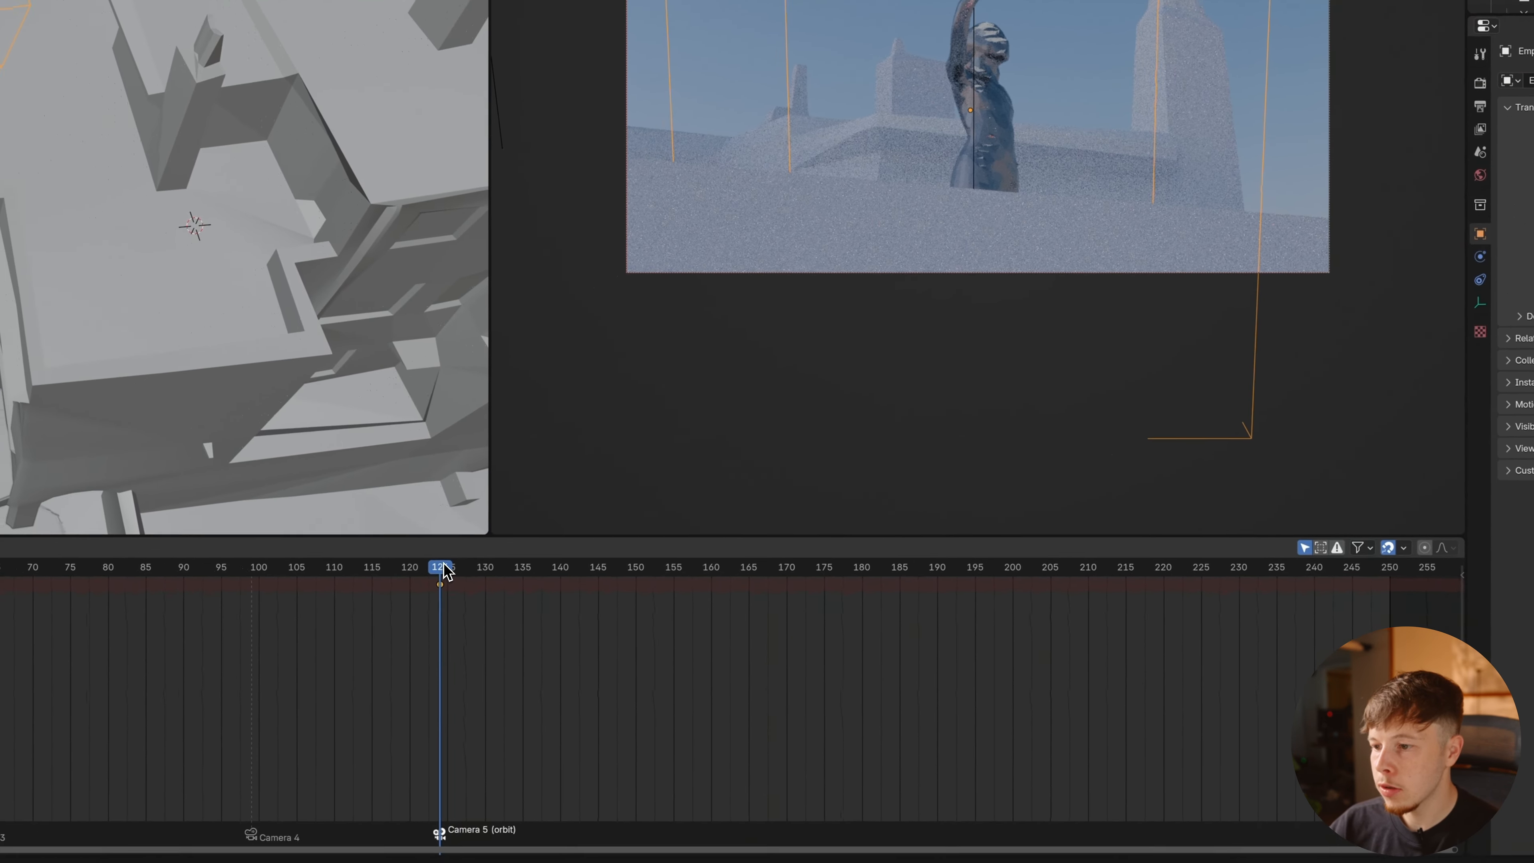
At frame 162, rotate the empty so the camera swings around the statue towards the standing man, and keyframe its rotation.
left_click_drag(73, 730, 320, 736)
left_click_drag(687, 570, 742, 565)
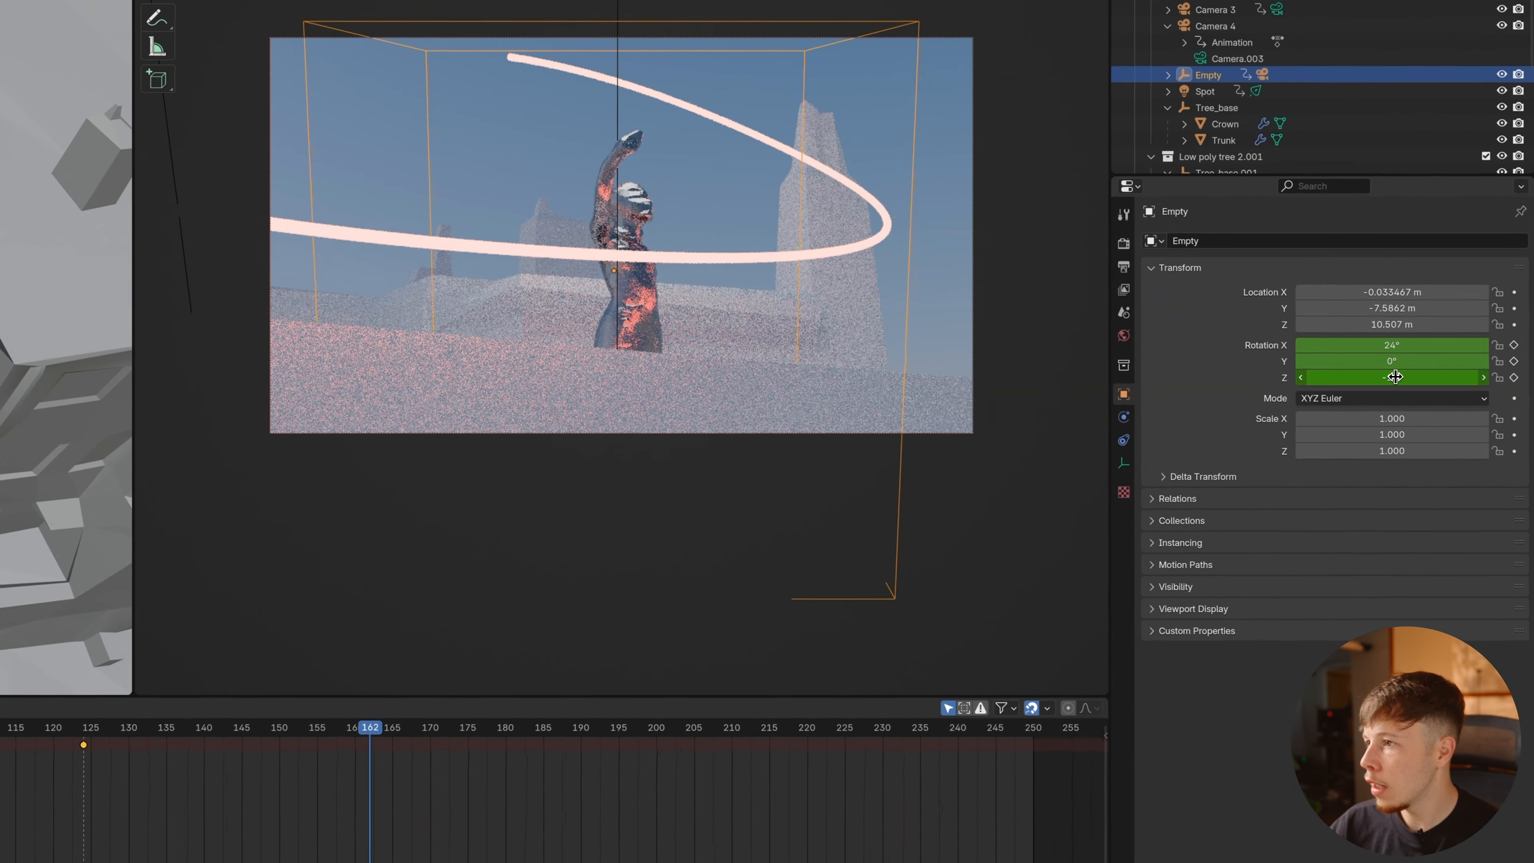
mouse_move(1394, 375)
left_mouse_down()
mouse_move(1381, 376)
mouse_move(1420, 370)
mouse_move(1382, 345)
mouse_move(1396, 364)
left_mouse_up()
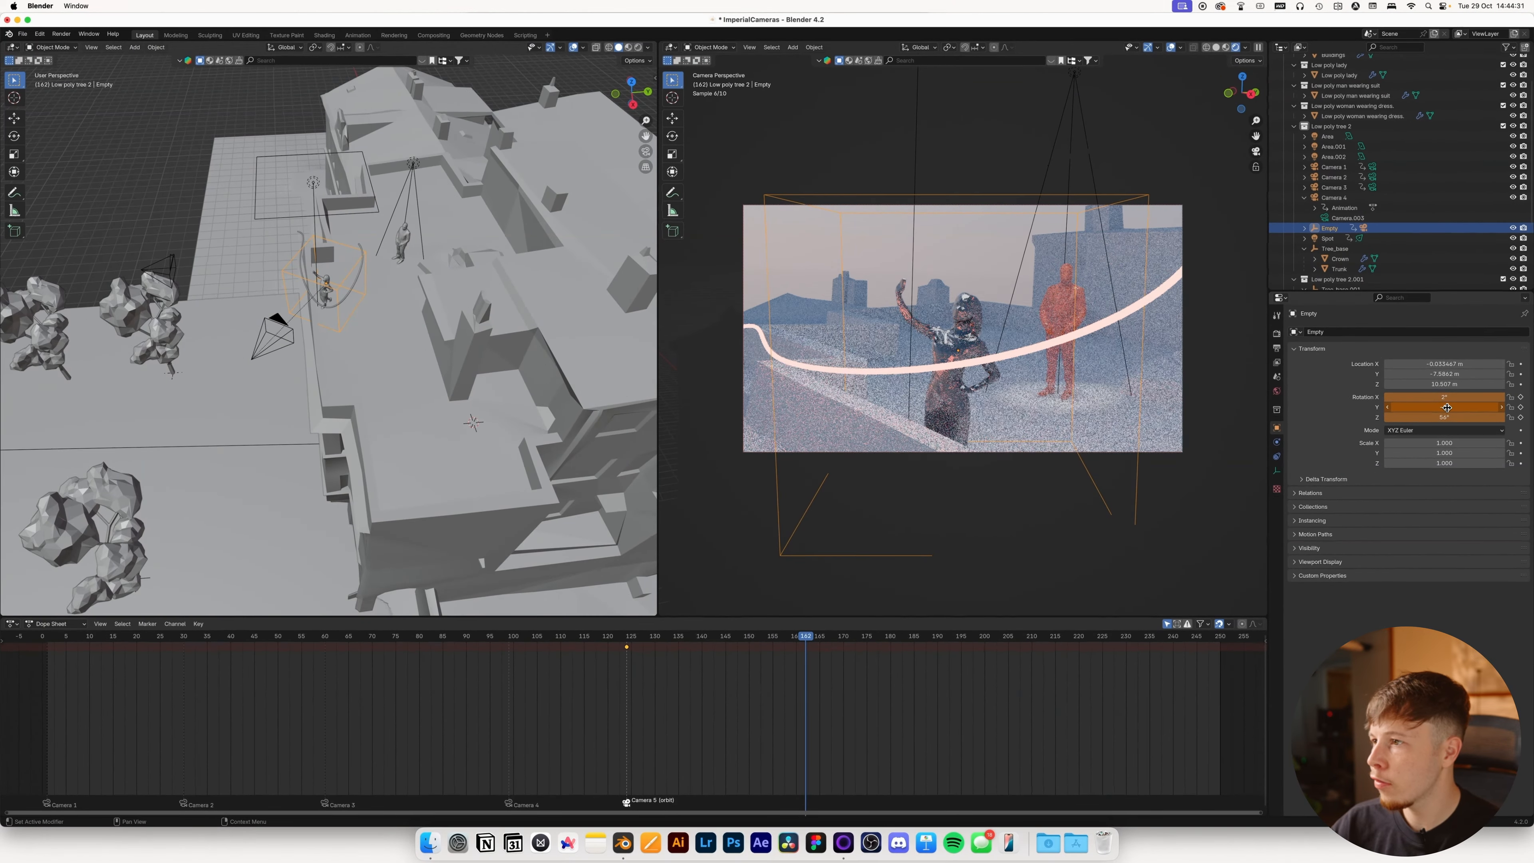
left_click_drag(1448, 407, 1446, 410)
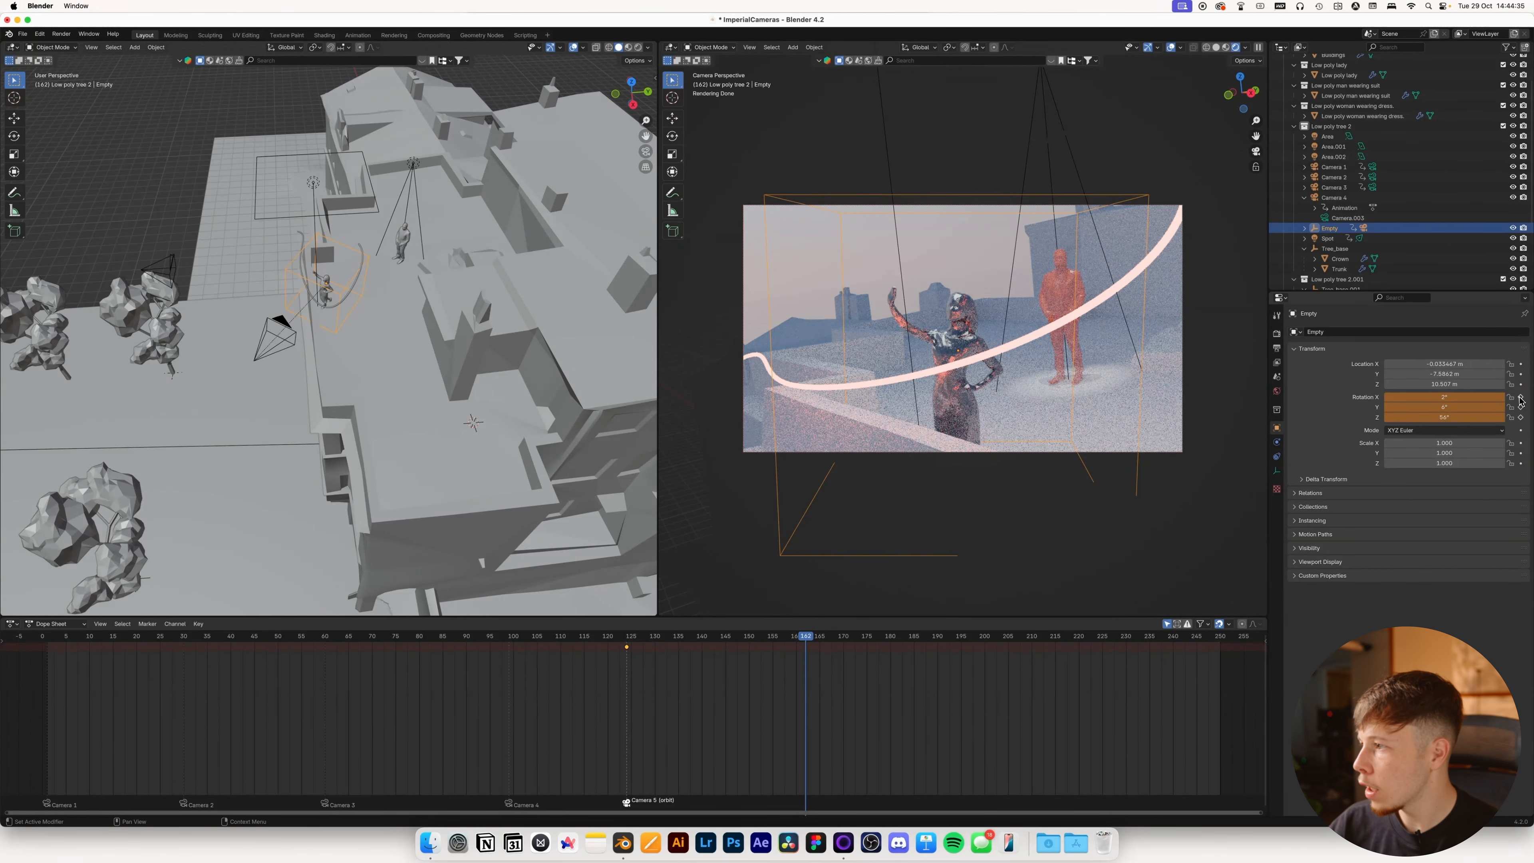
Set the interpolation of the empty's rotation keyframe at frame 124 to Linear and scrub through the orbit to check it.
mouse_move(635, 654)
left_mouse_down()
mouse_move(606, 640)
mouse_move(633, 637)
left_mouse_up()
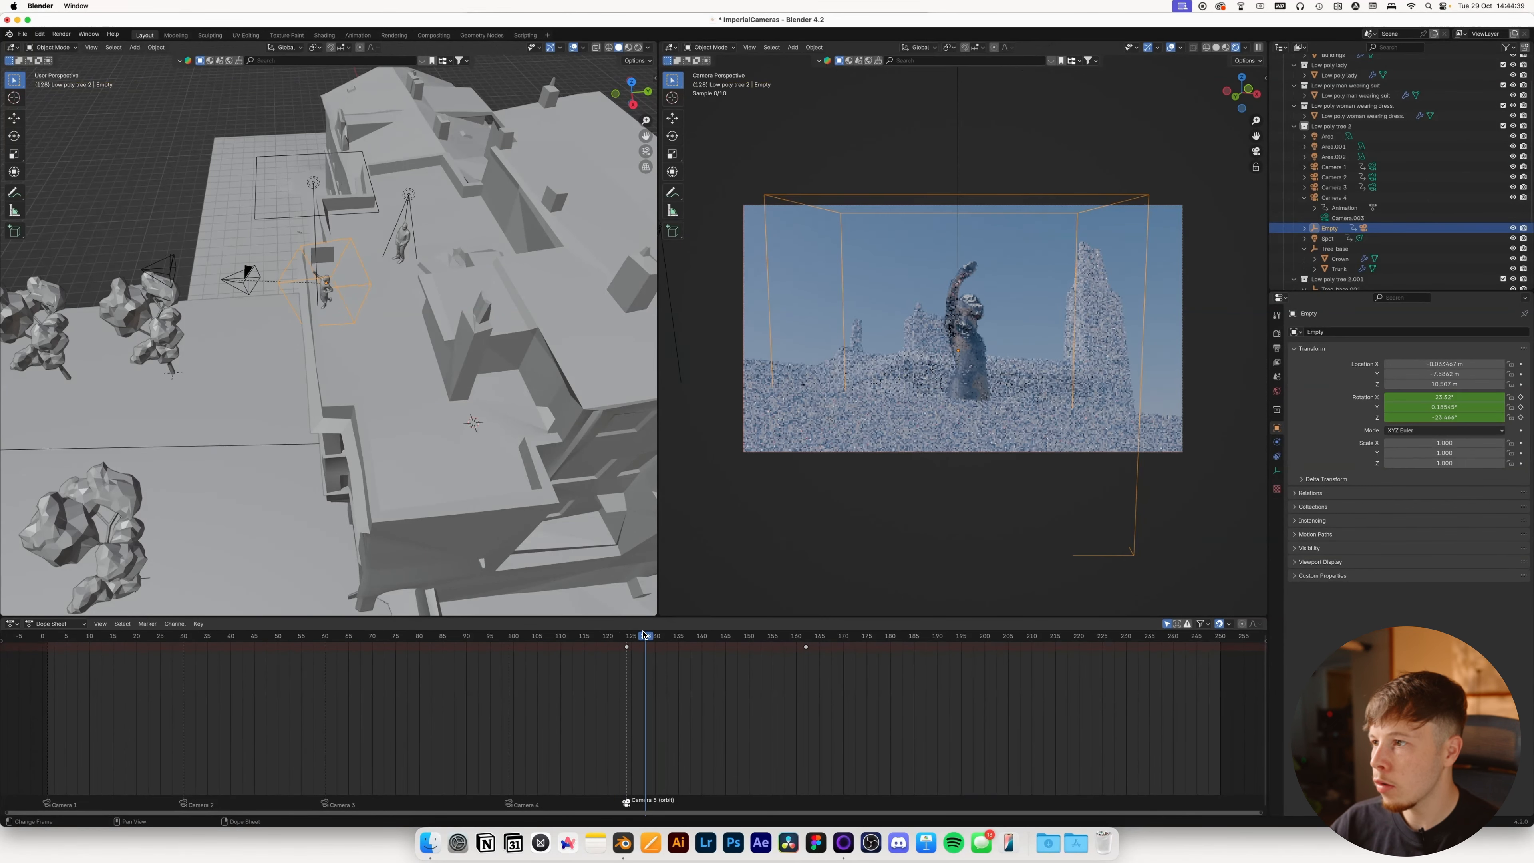
left_click_drag(625, 647, 626, 647)
right_click(628, 649)
mouse_move(628, 652)
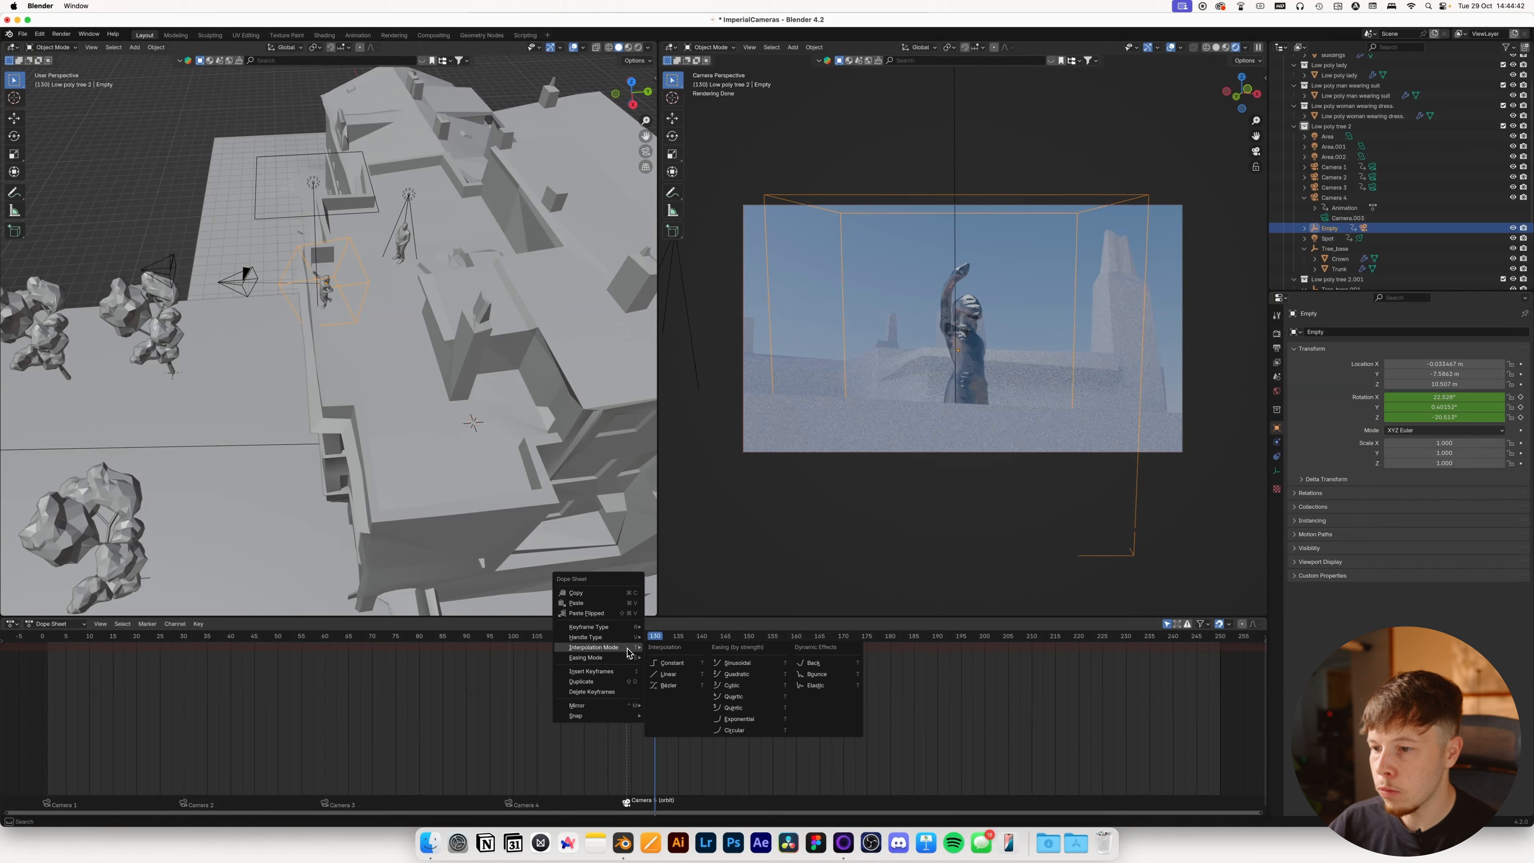
left_click(670, 676)
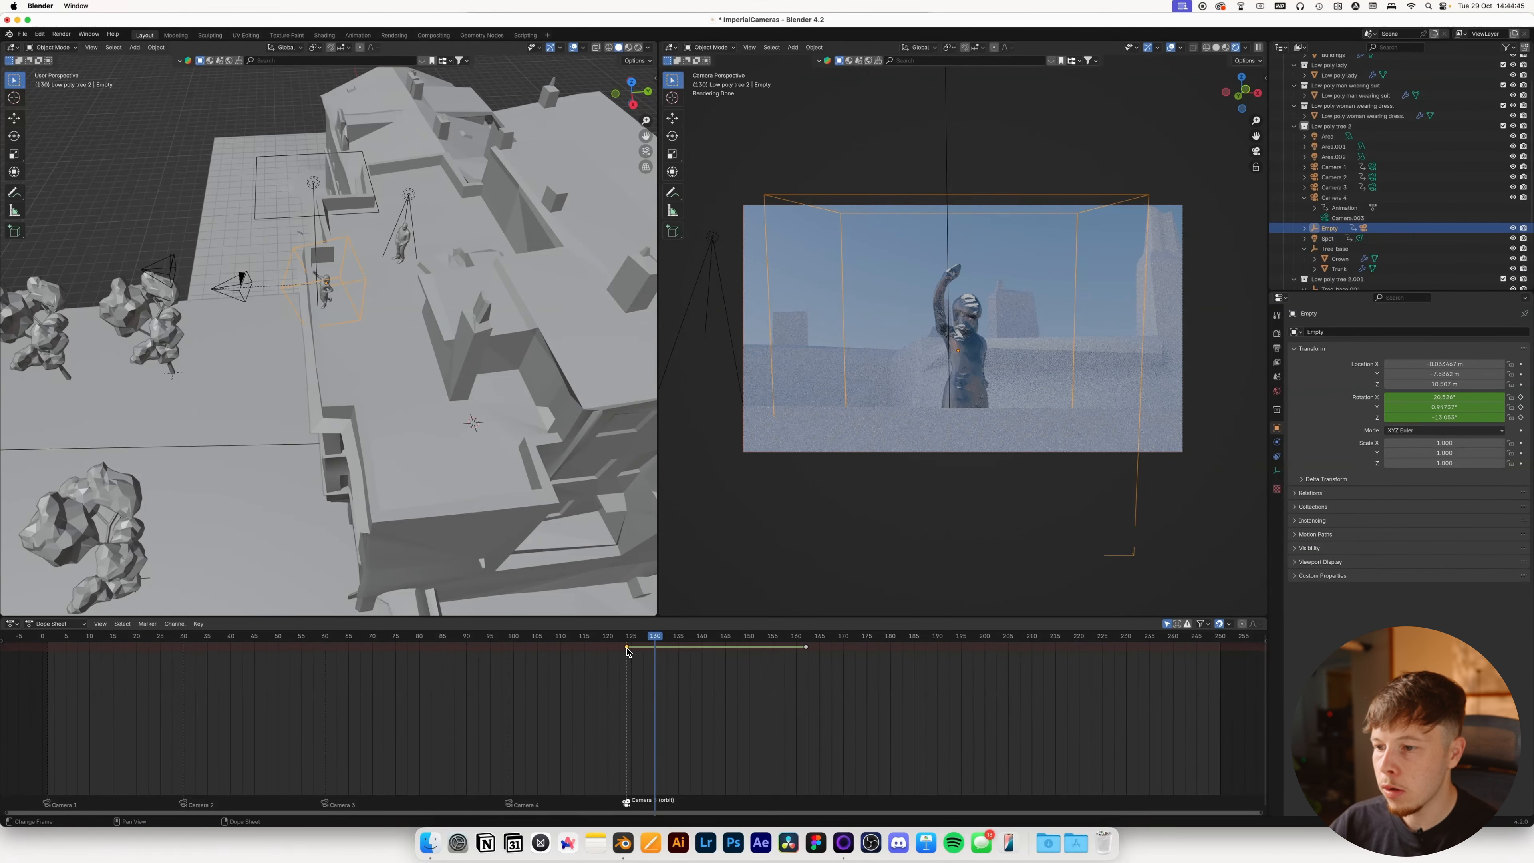
left_click_drag(628, 638, 829, 653)
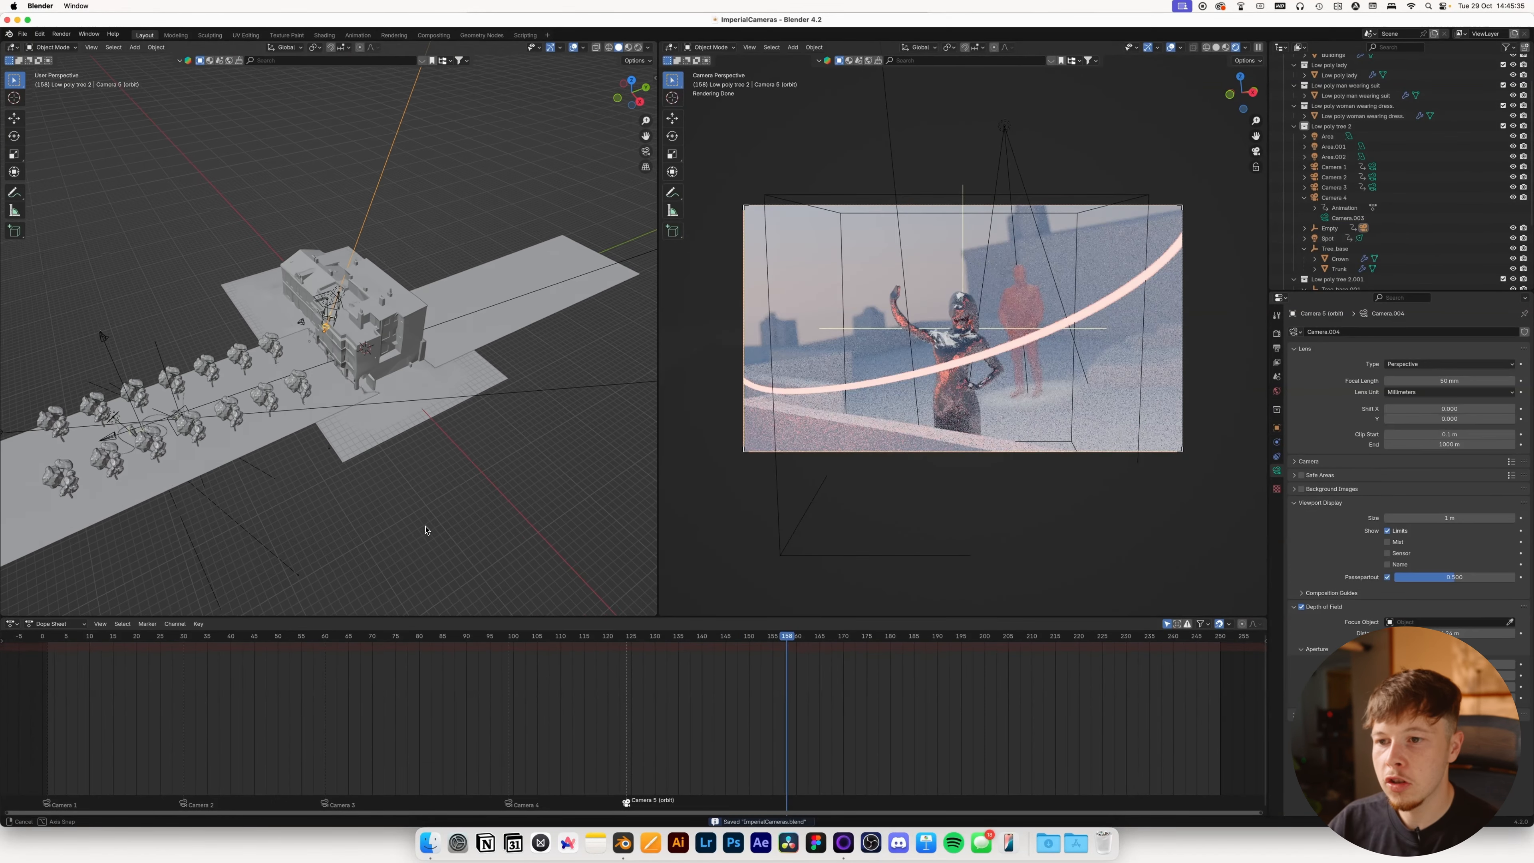
Select the waving rooftop statue and switch the user-perspective 3D viewport to the Shader Editor to show its material.
middle_click_drag(421, 532, 492, 499)
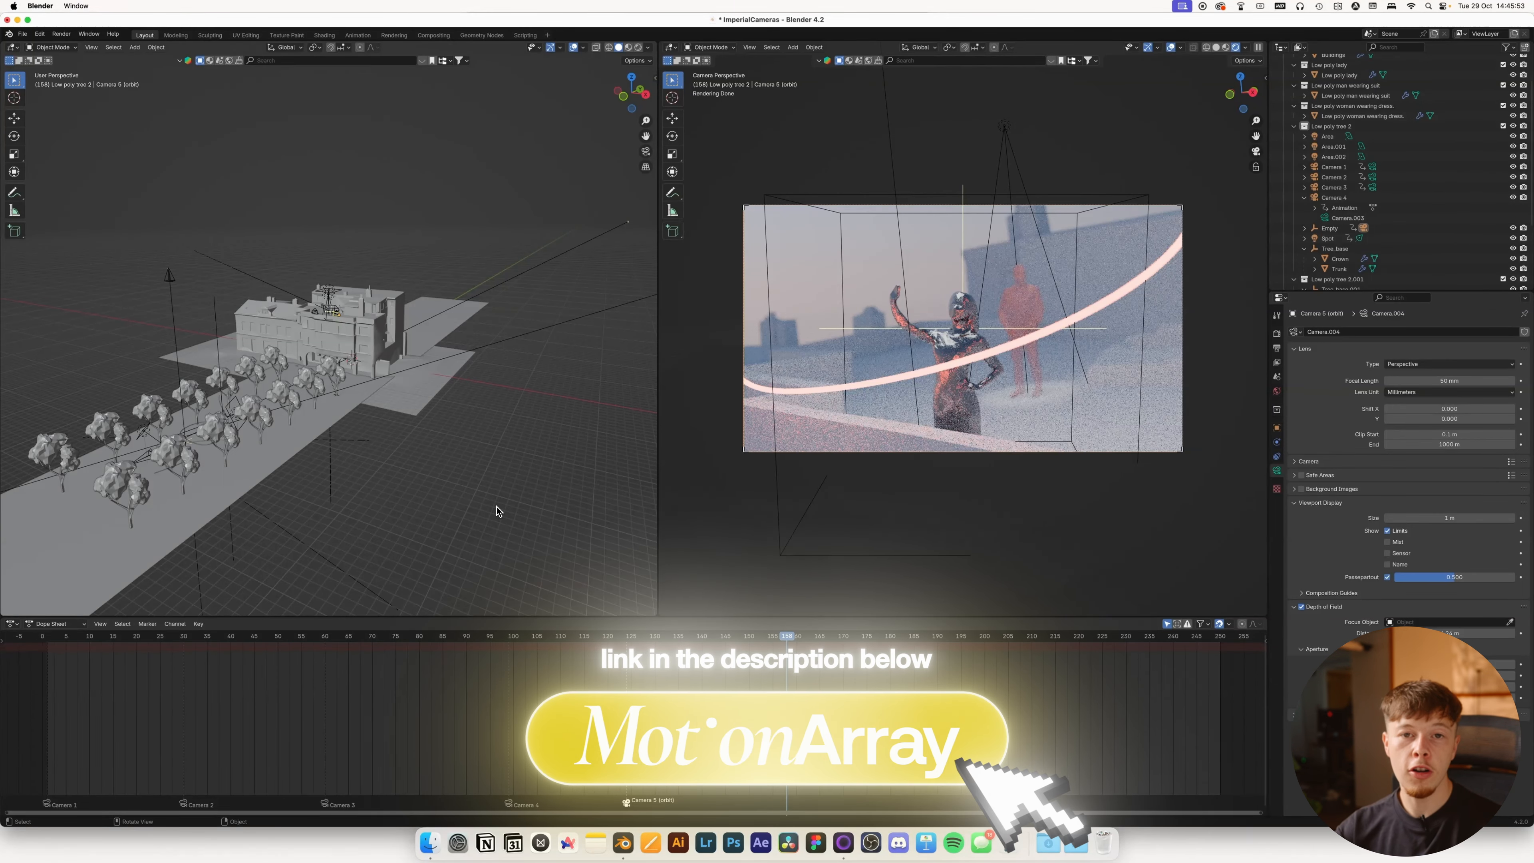
middle_click_drag(497, 506, 585, 462)
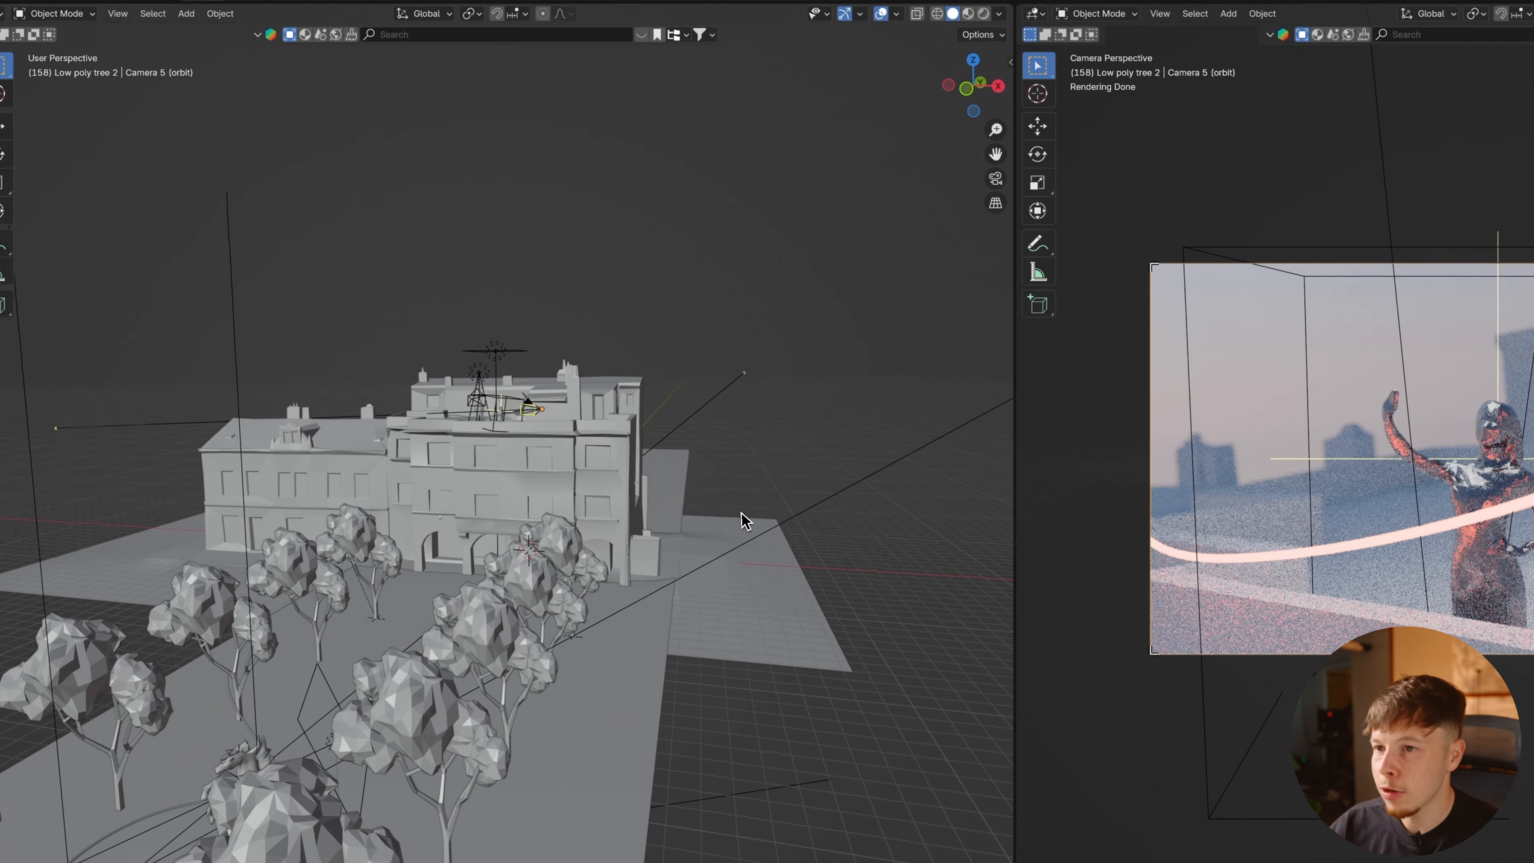
scroll(342, 300, "up", 8)
middle_click_drag(628, 356, 692, 453)
scroll(438, 454, "up", 5)
scroll(548, 419, "up", 4)
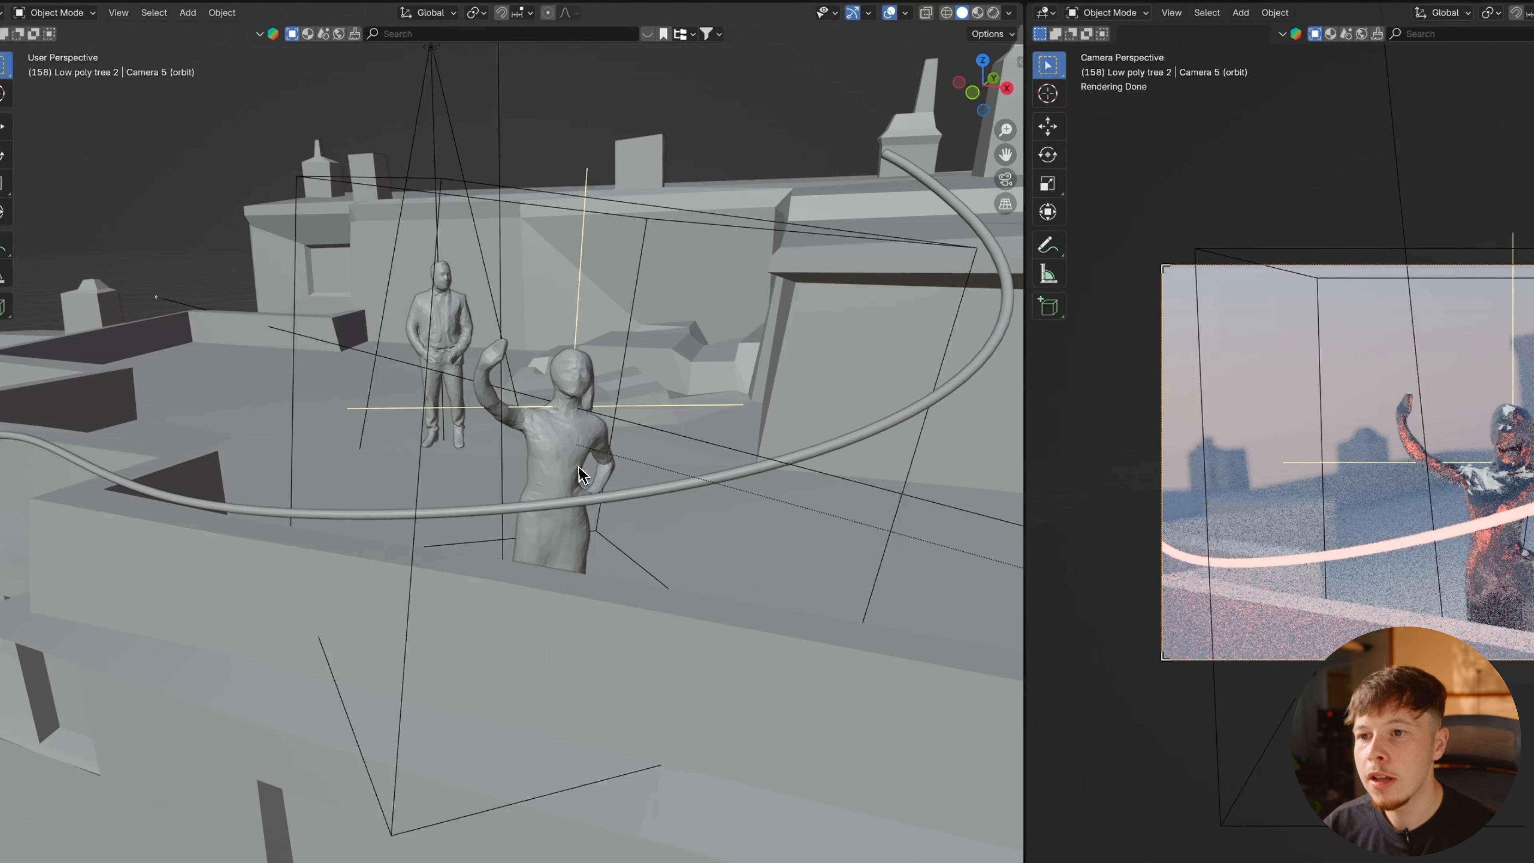
left_click(549, 484)
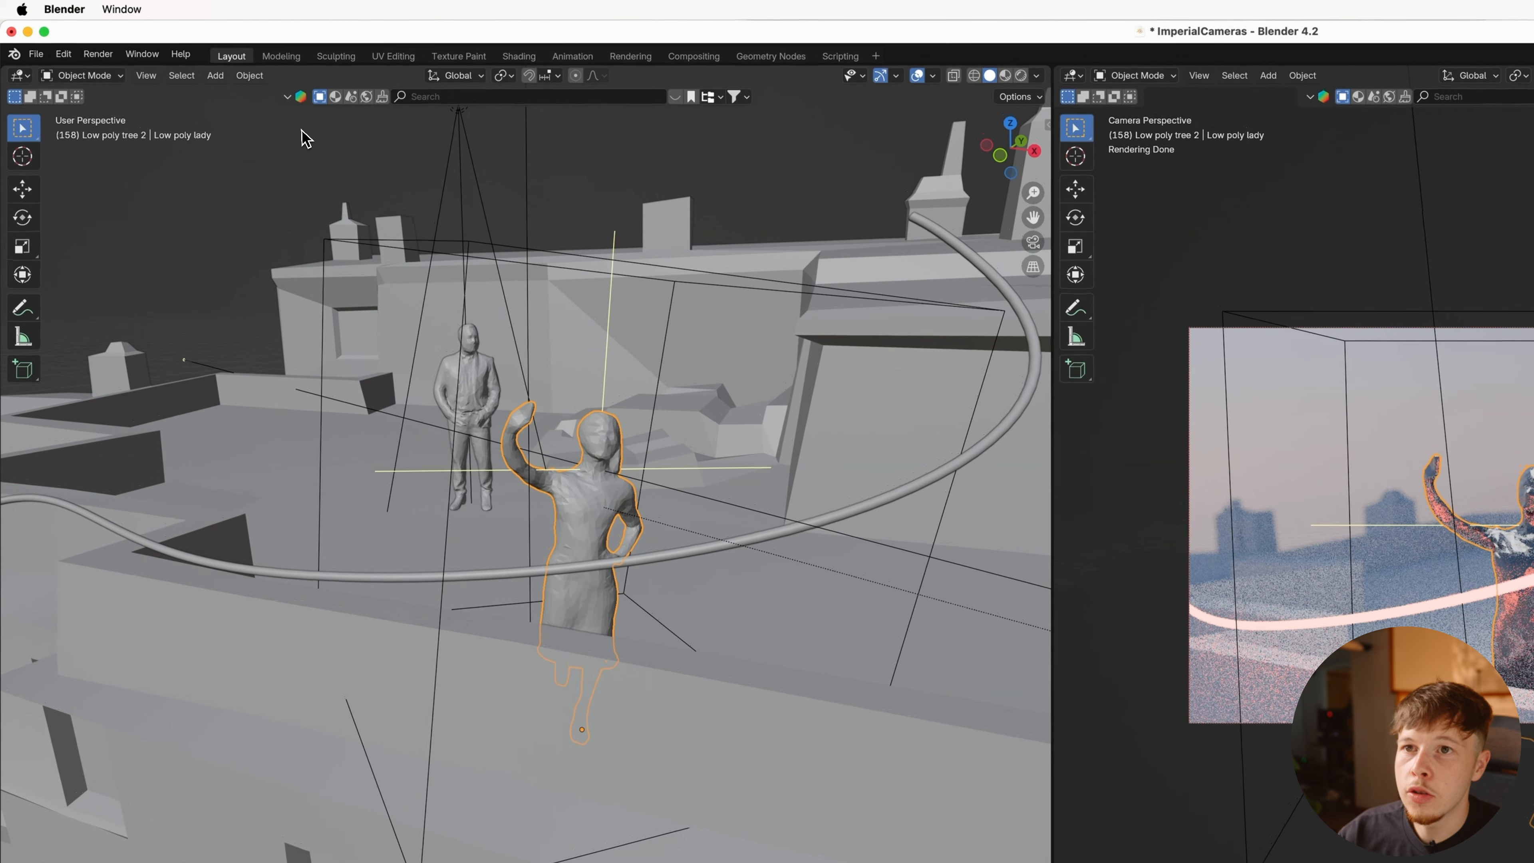
left_click(20, 75)
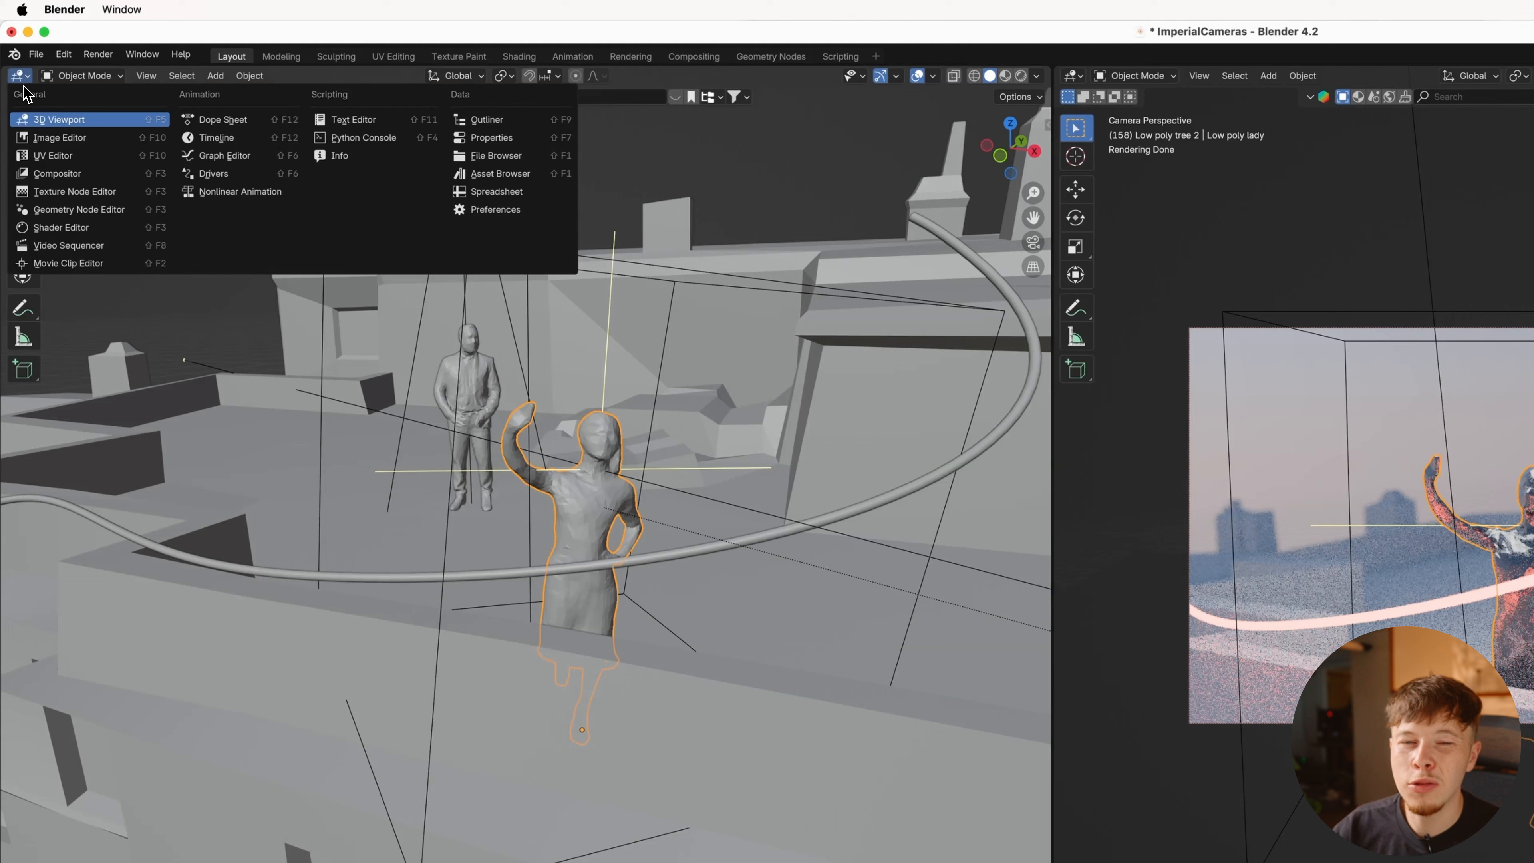
left_click(83, 229)
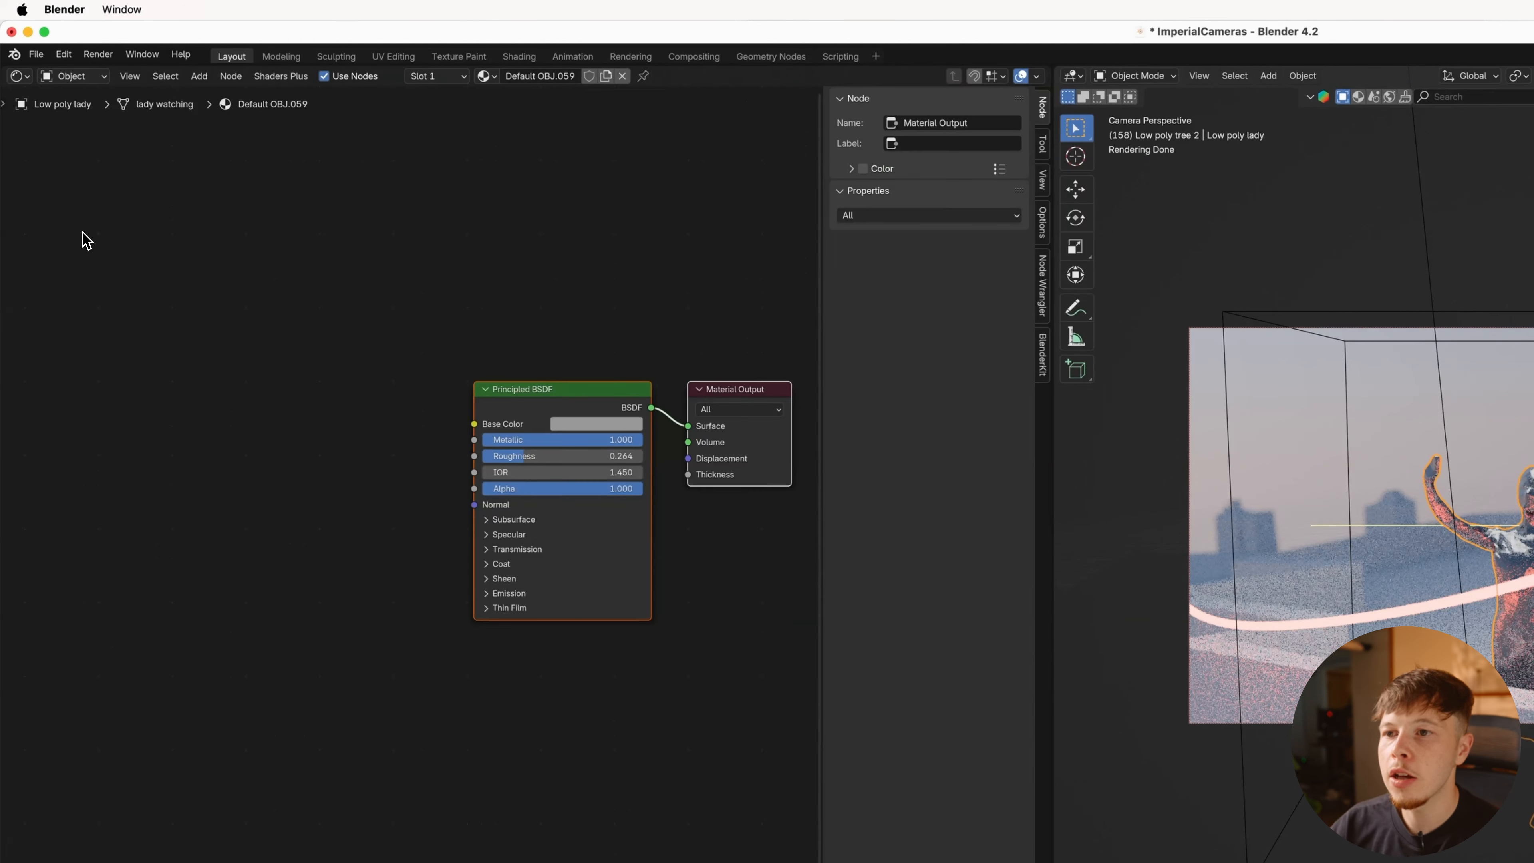
Browse the Shaders Plus base BSDF shaders and Glass presets available for the statue's material.
scroll(616, 326, "down", 2)
middle_click_drag(616, 326, 501, 377)
middle_click_drag(484, 432, 508, 370)
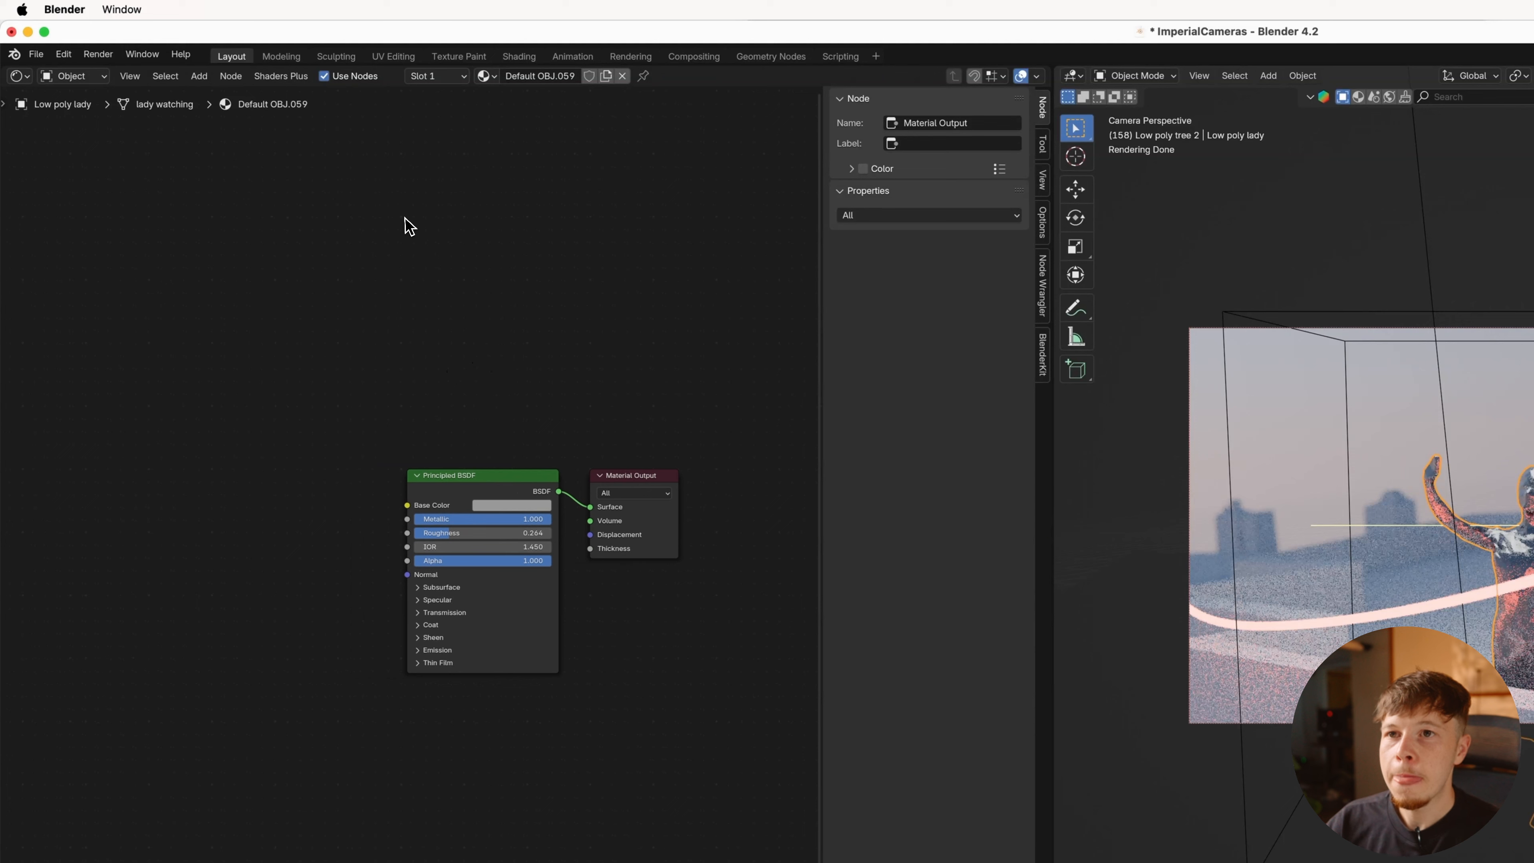
left_click(294, 81)
mouse_move(283, 96)
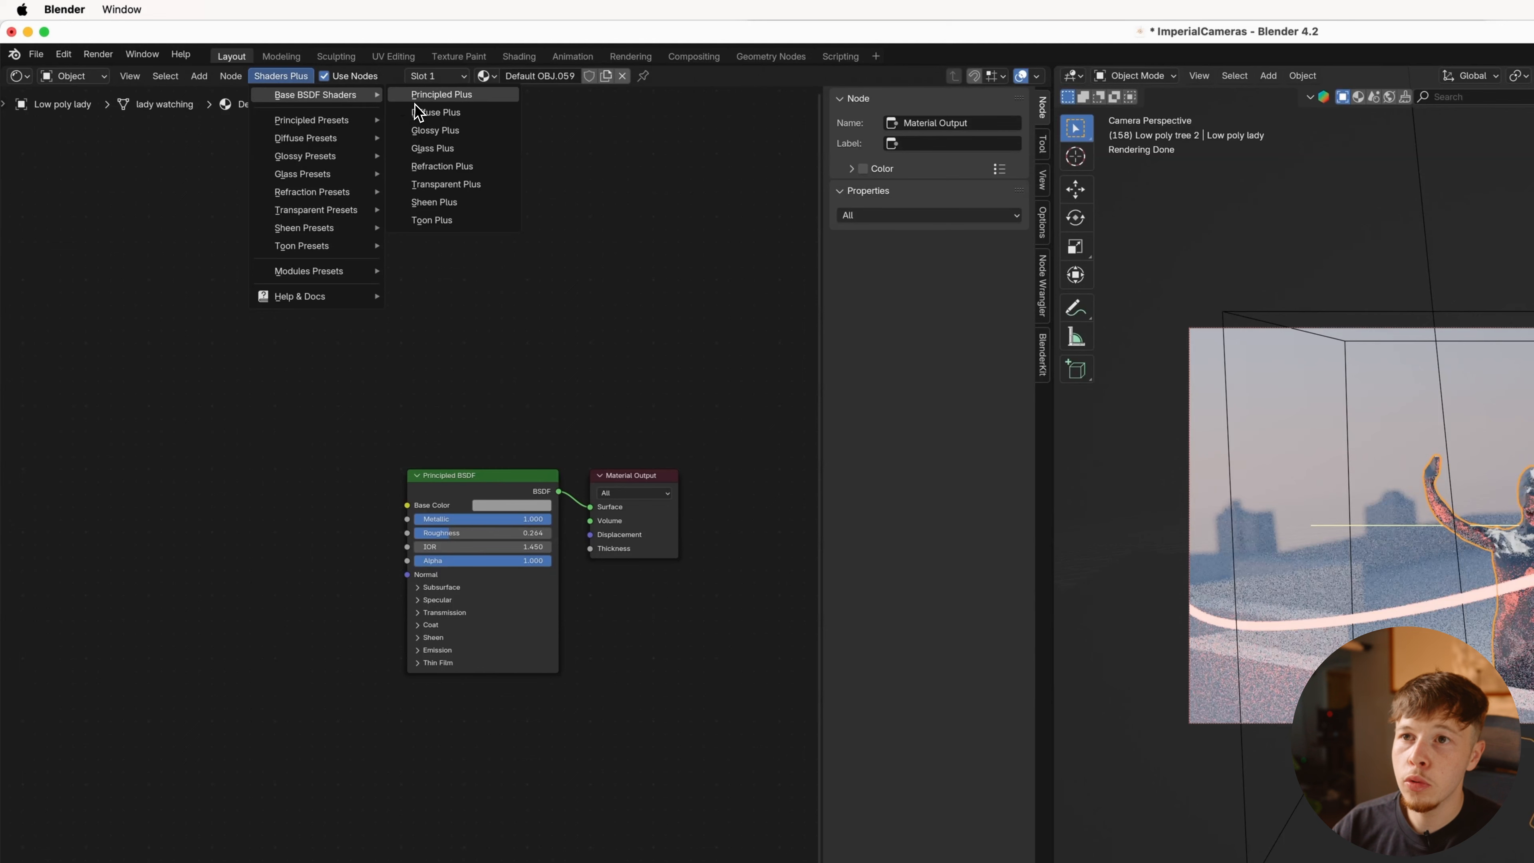
mouse_move(336, 177)
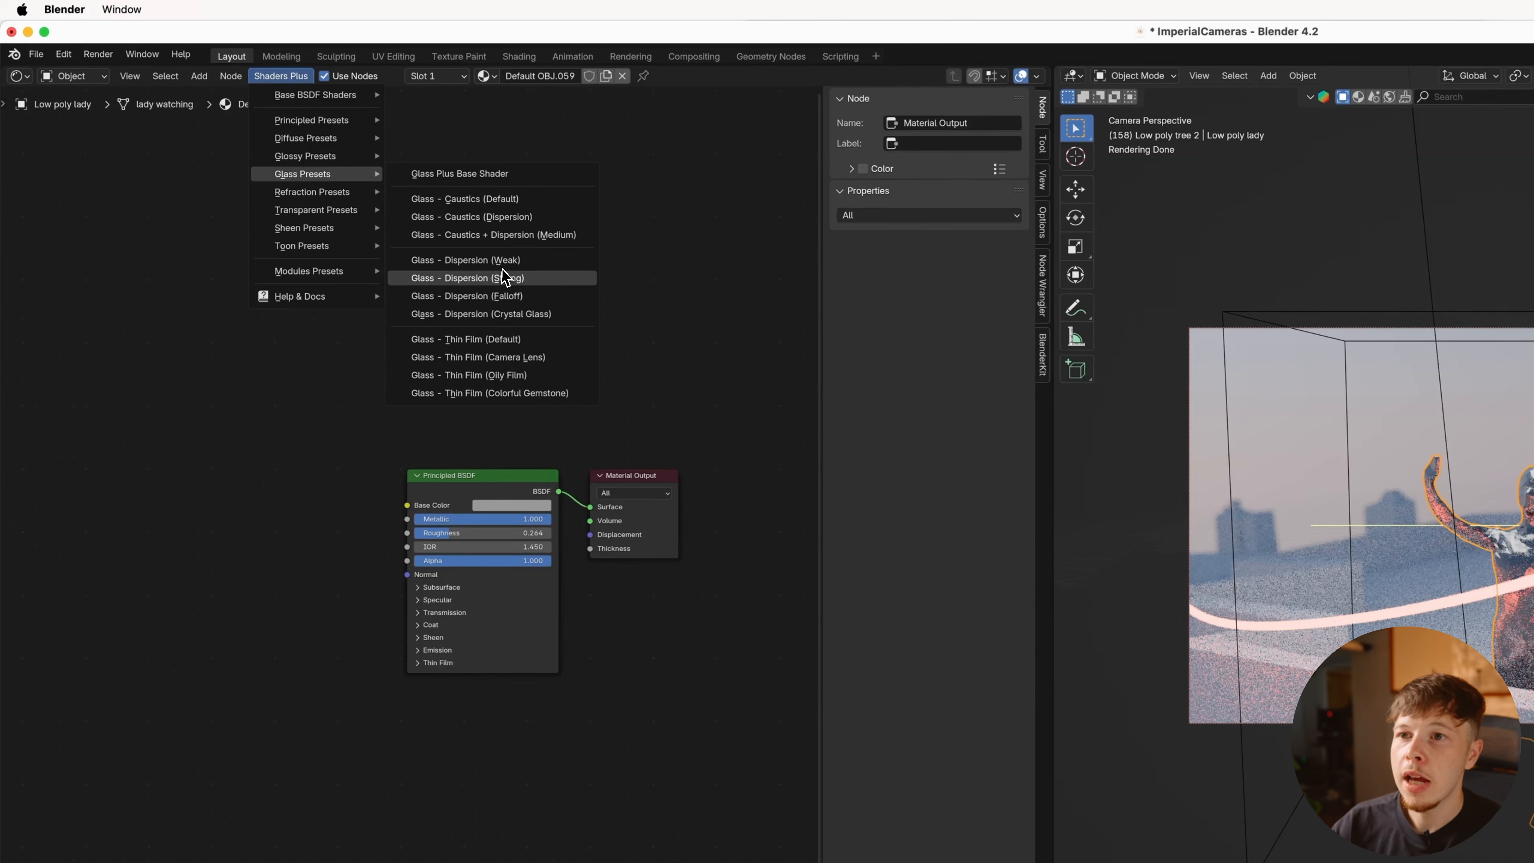